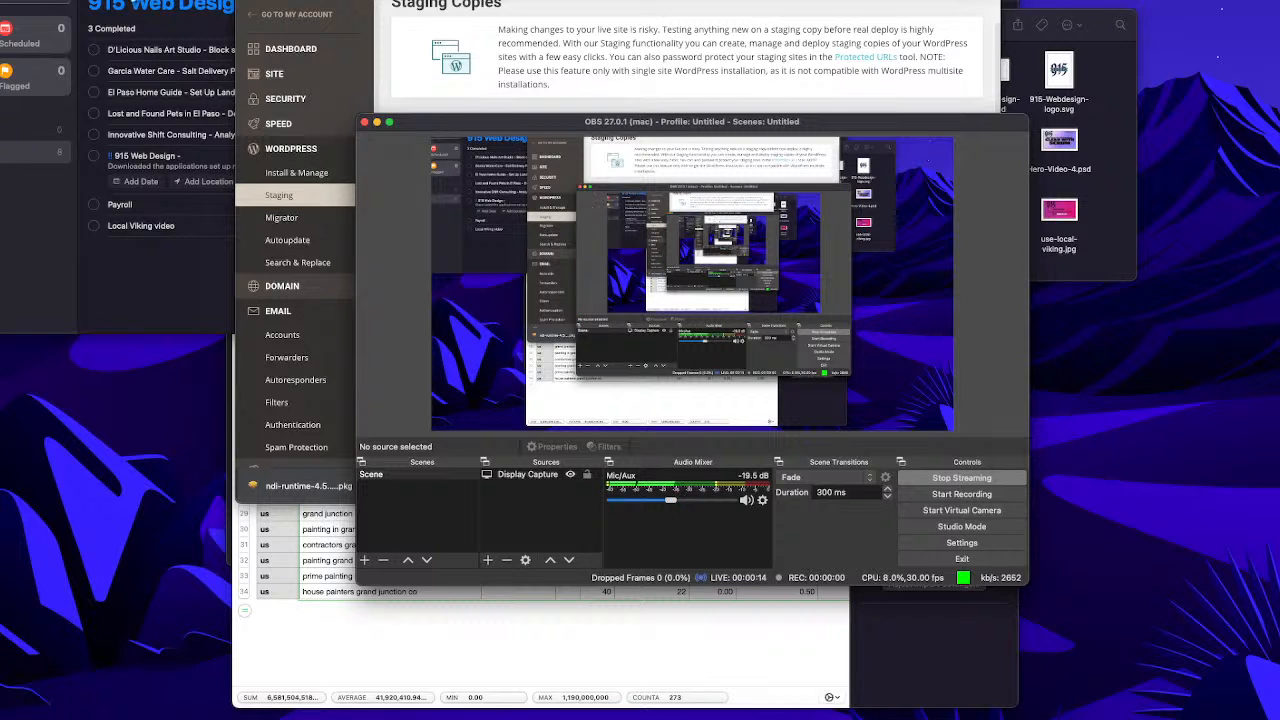
Step: Switch to the browser's Staging Copies page and open the admin login for the v1 staging copy
click(136, 4)
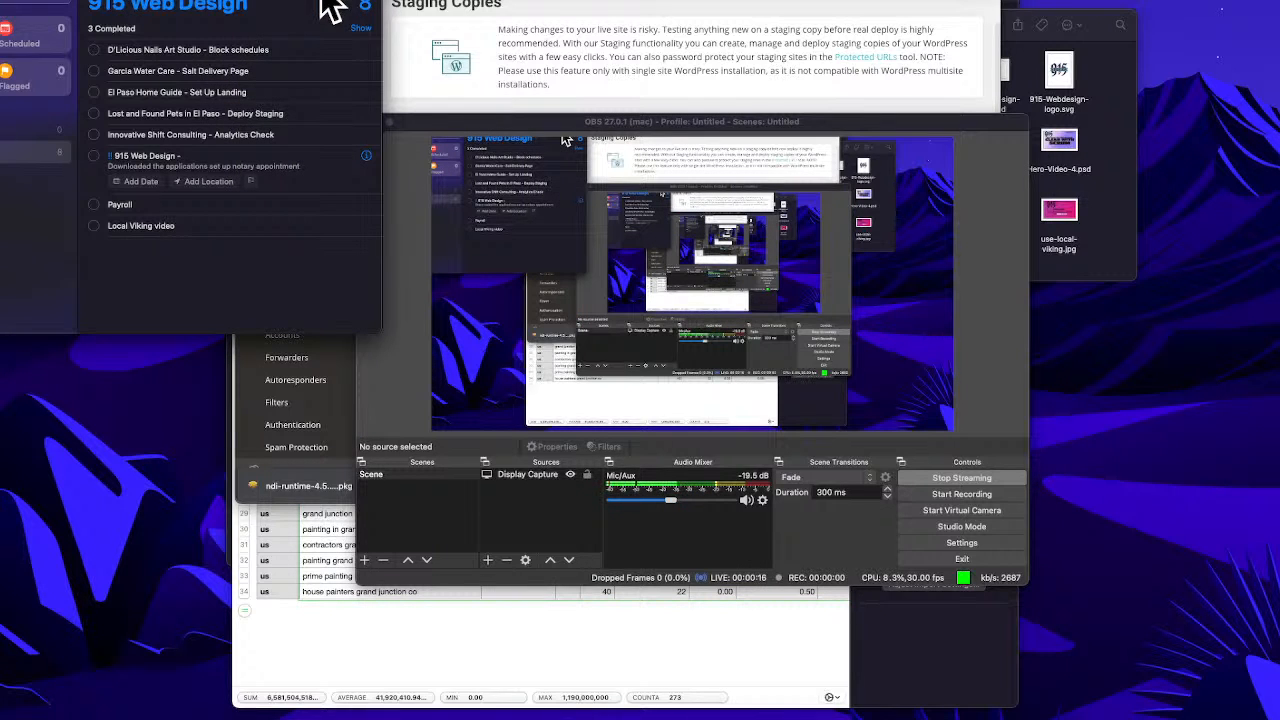
click(594, 43)
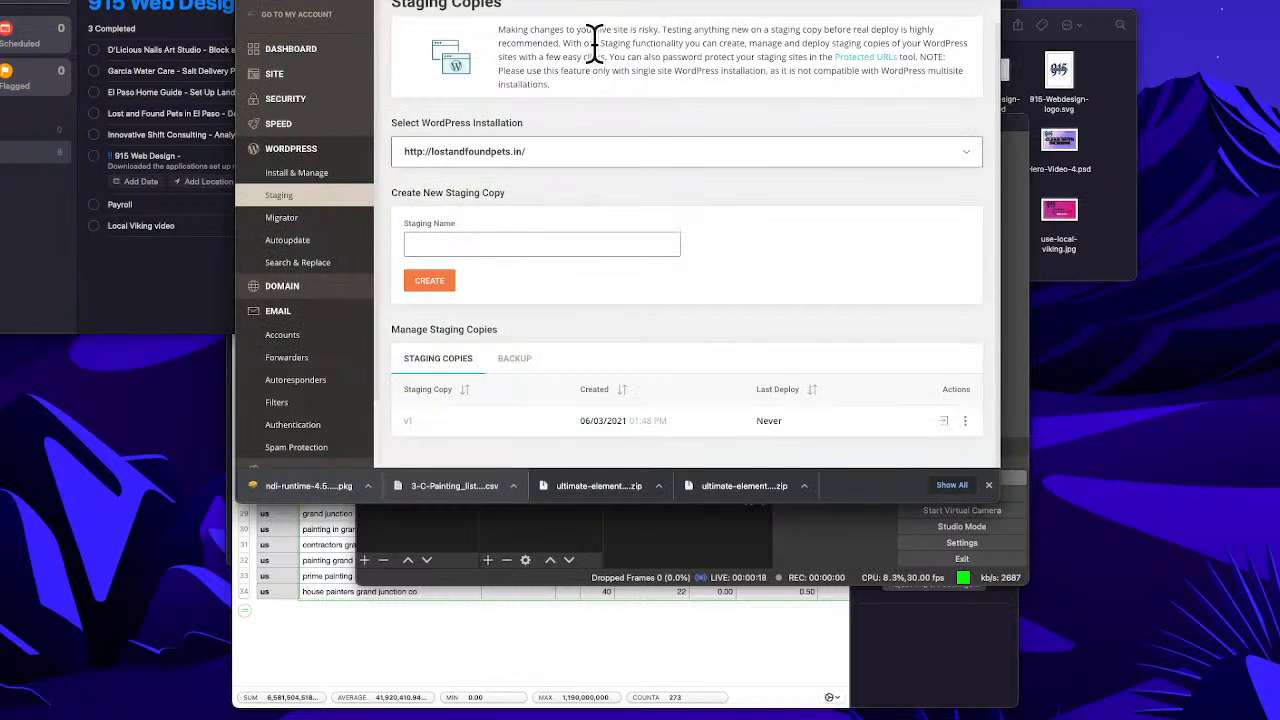
click(942, 421)
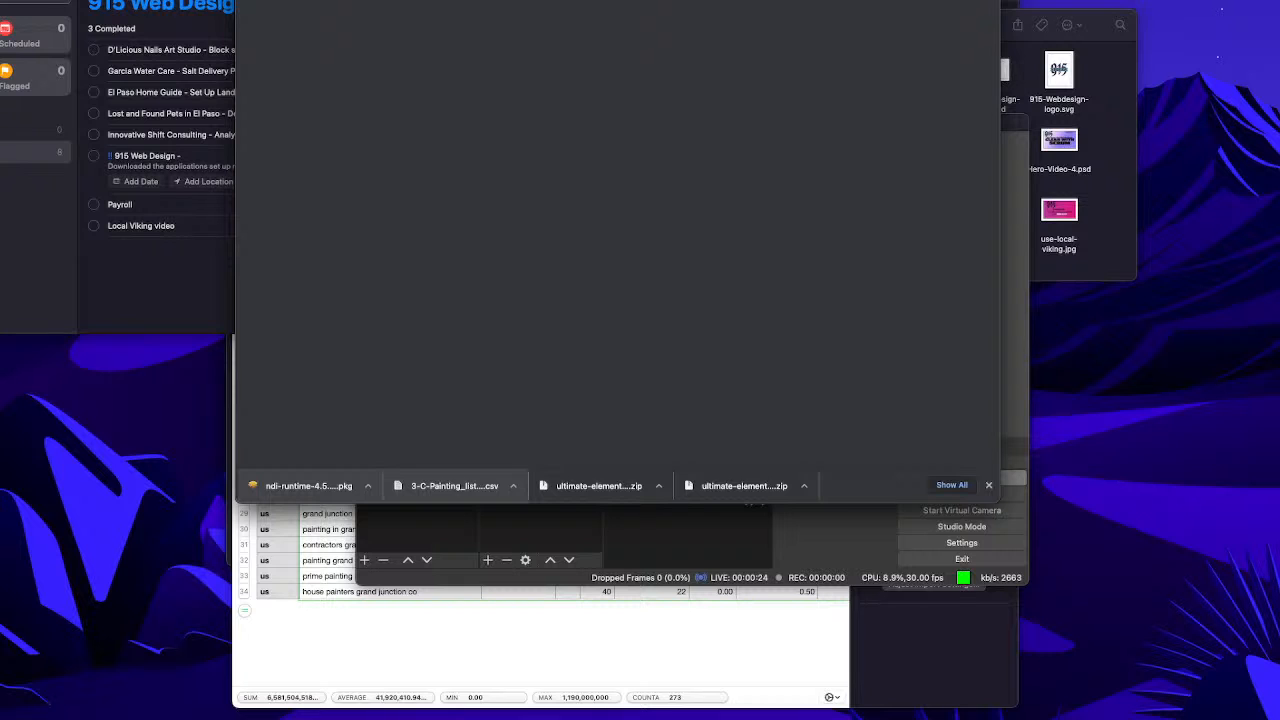
key(super+w)
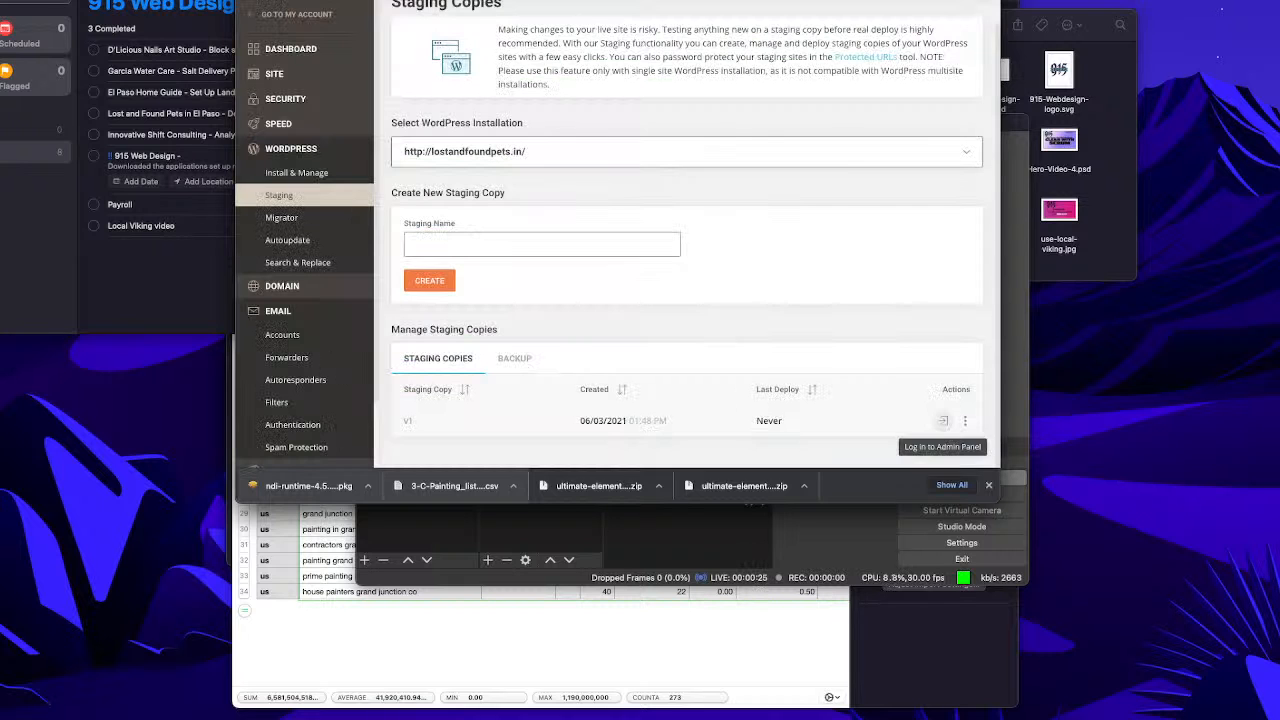
Step: Run and confirm a full deploy of the v1 staging copy to the live lostandfoundpets.in site
click(965, 420)
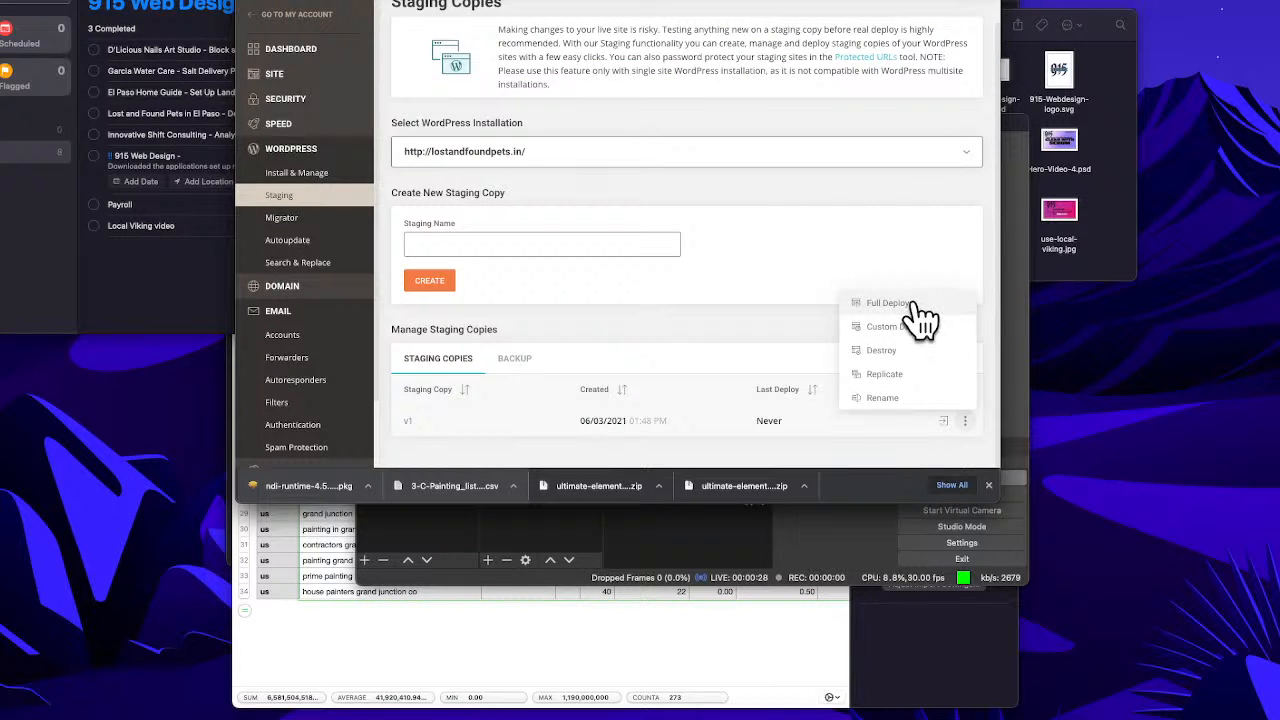
click(910, 305)
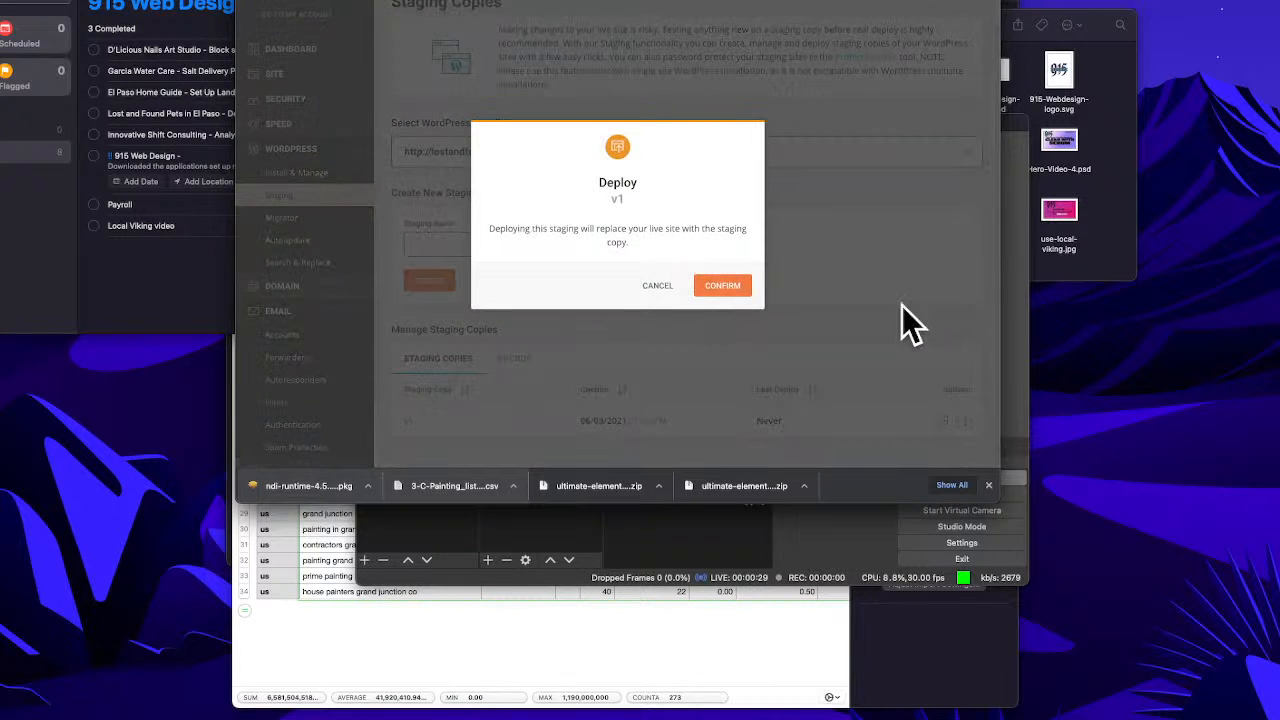
click(735, 285)
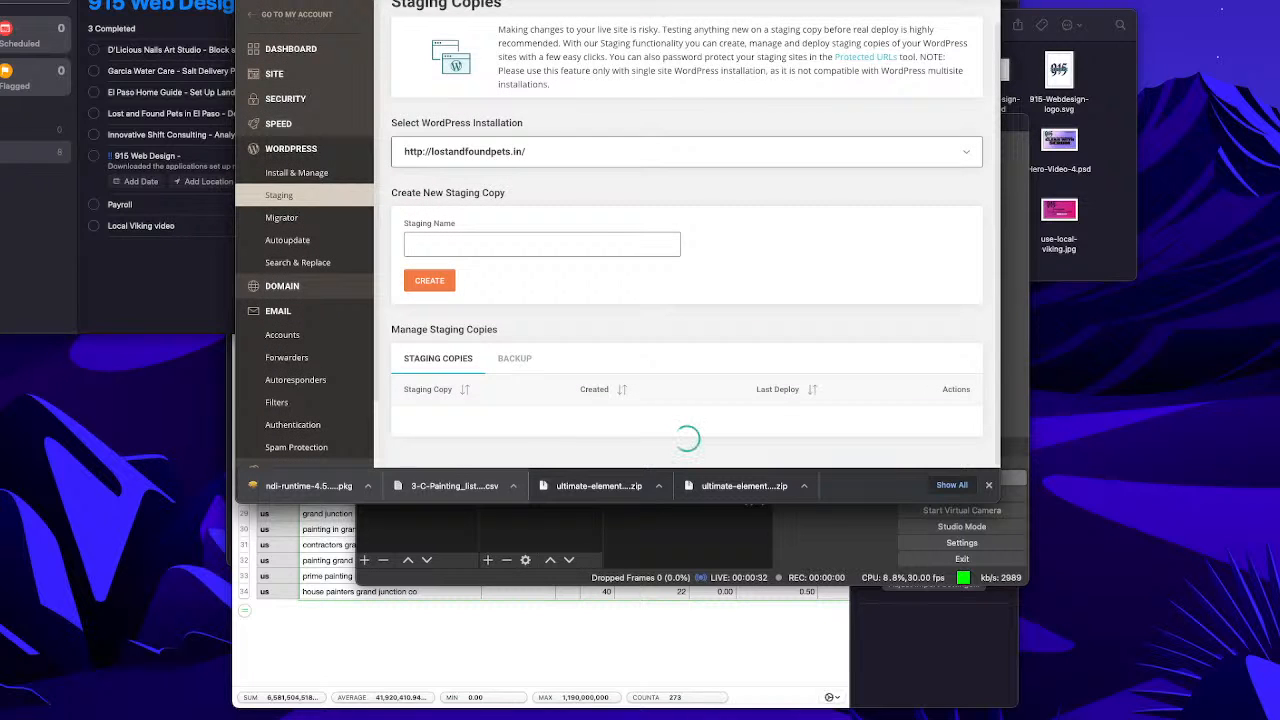
Step: In the staging site's WordPress updates, update all listed plugins: Ultimate Addons for Elementor and Ultimate Addons for Gutenberg
key(ctrl+Tab)
scroll(774, 67, down, 2)
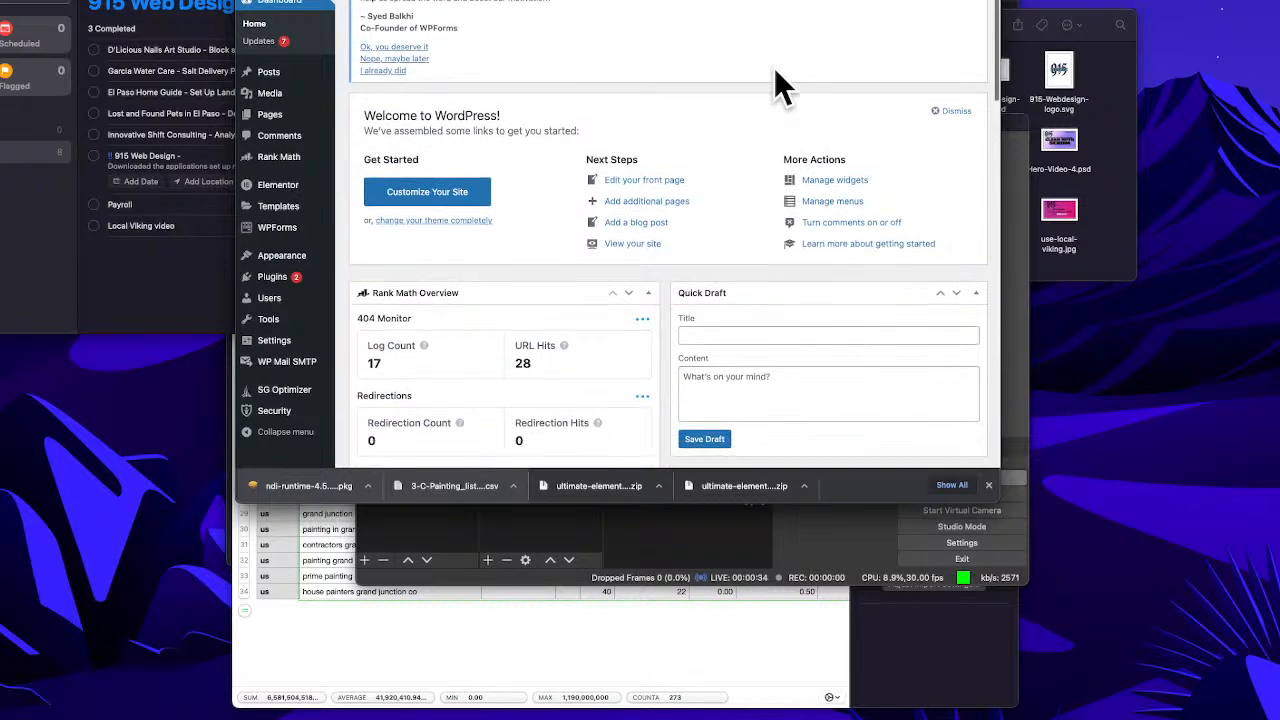
scroll(774, 67, up, 3)
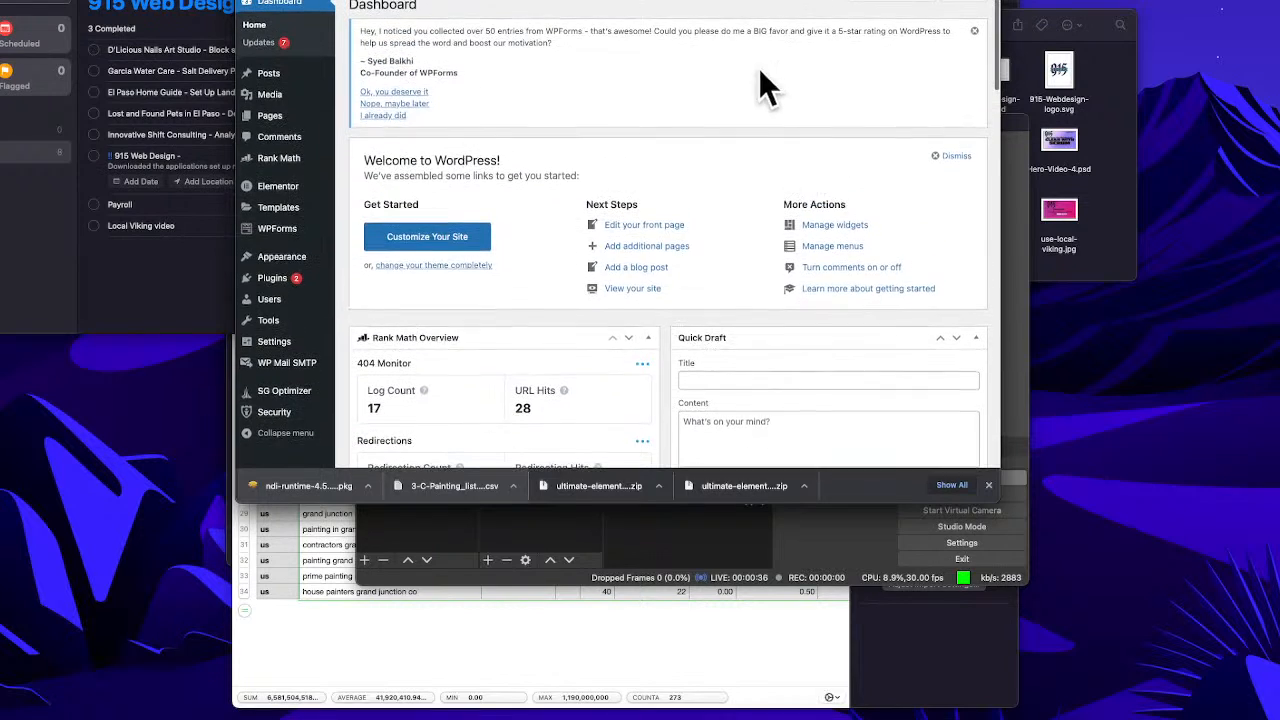
click(258, 43)
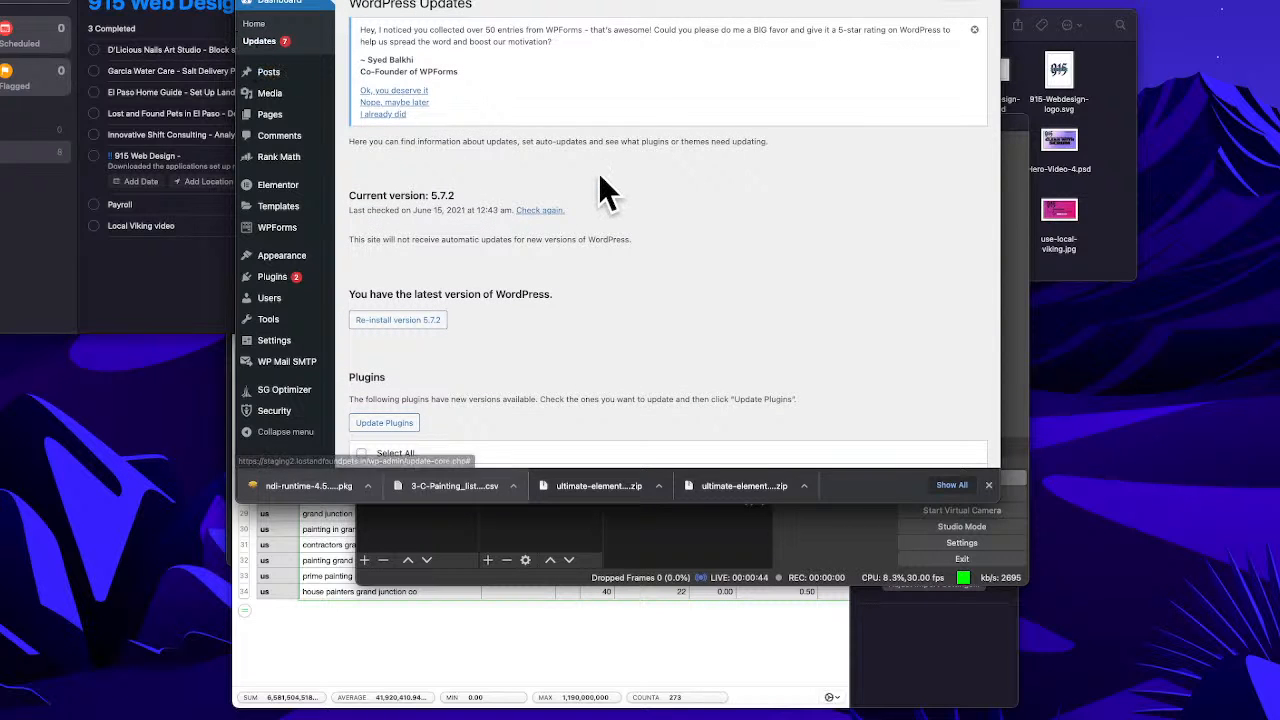
scroll(599, 177, down, 10)
scroll(598, 173, up, 5)
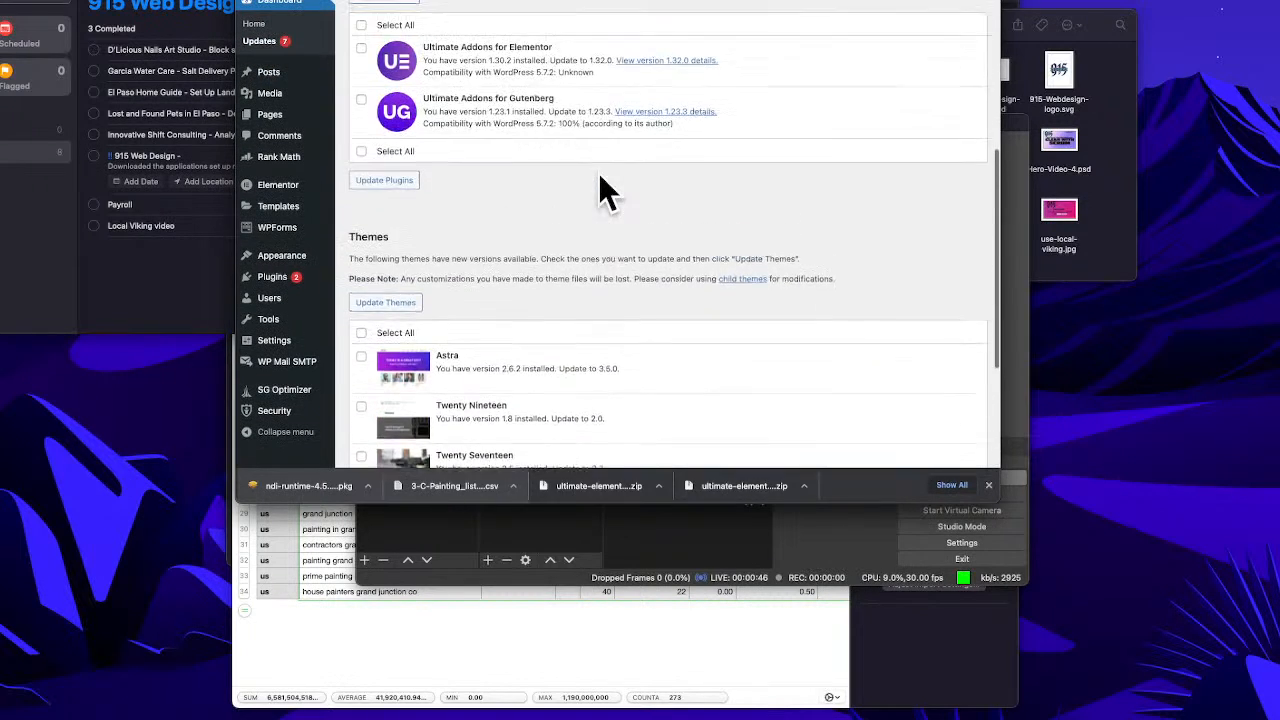
click(360, 141)
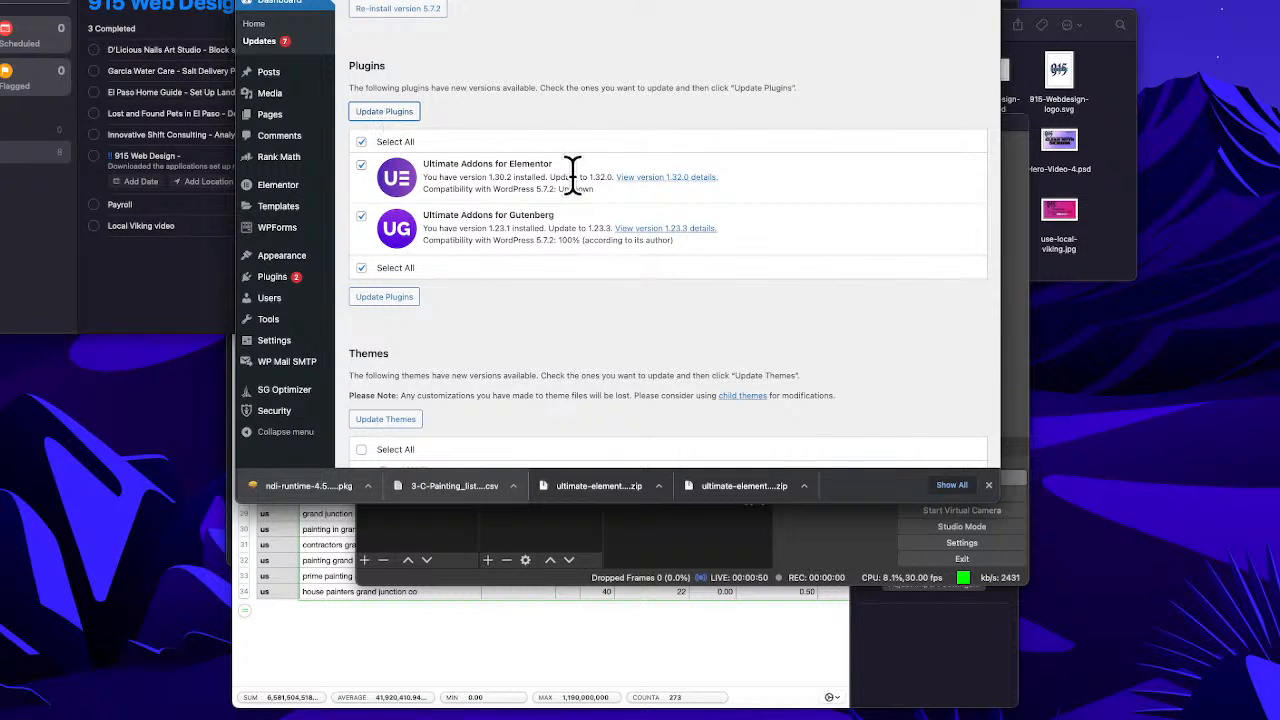
scroll(572, 177, down, 5)
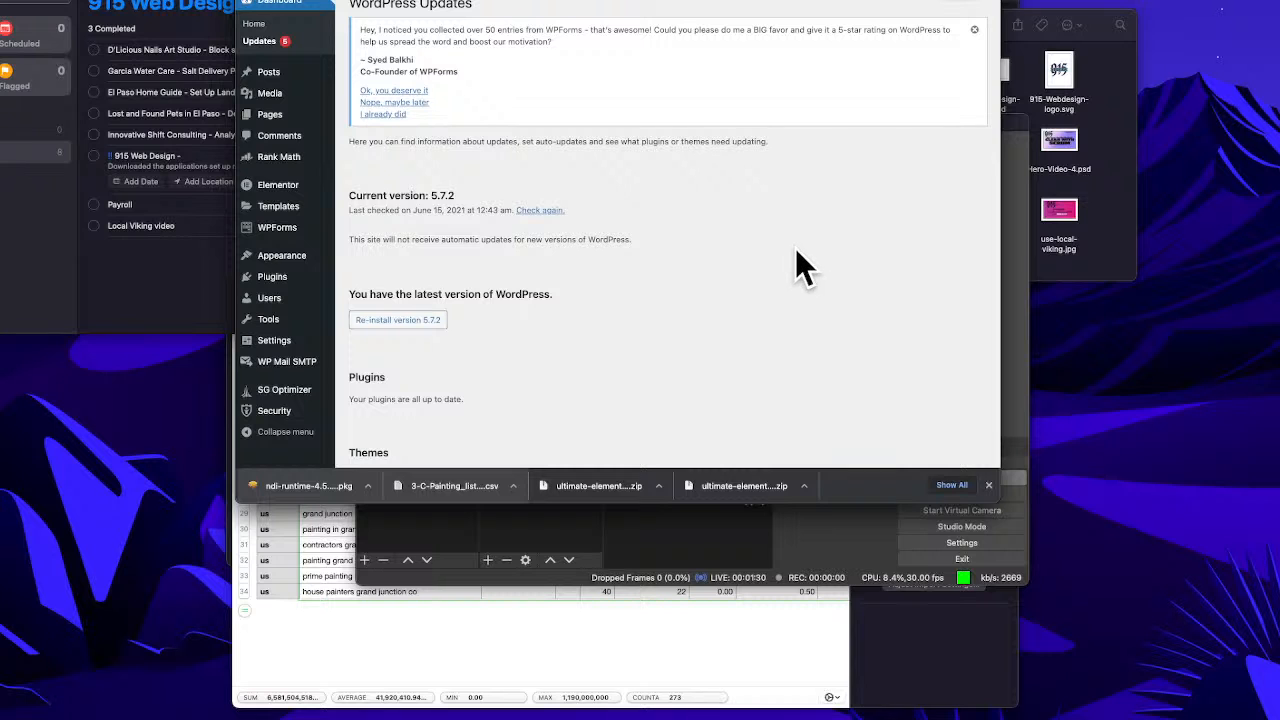
Step: Update all listed themes: Astra, Twenty Nineteen, Twenty Seventeen, Twenty Sixteen and Twenty Twenty-One, and review the update log
scroll(780, 258, down, 2)
scroll(780, 258, down, 4)
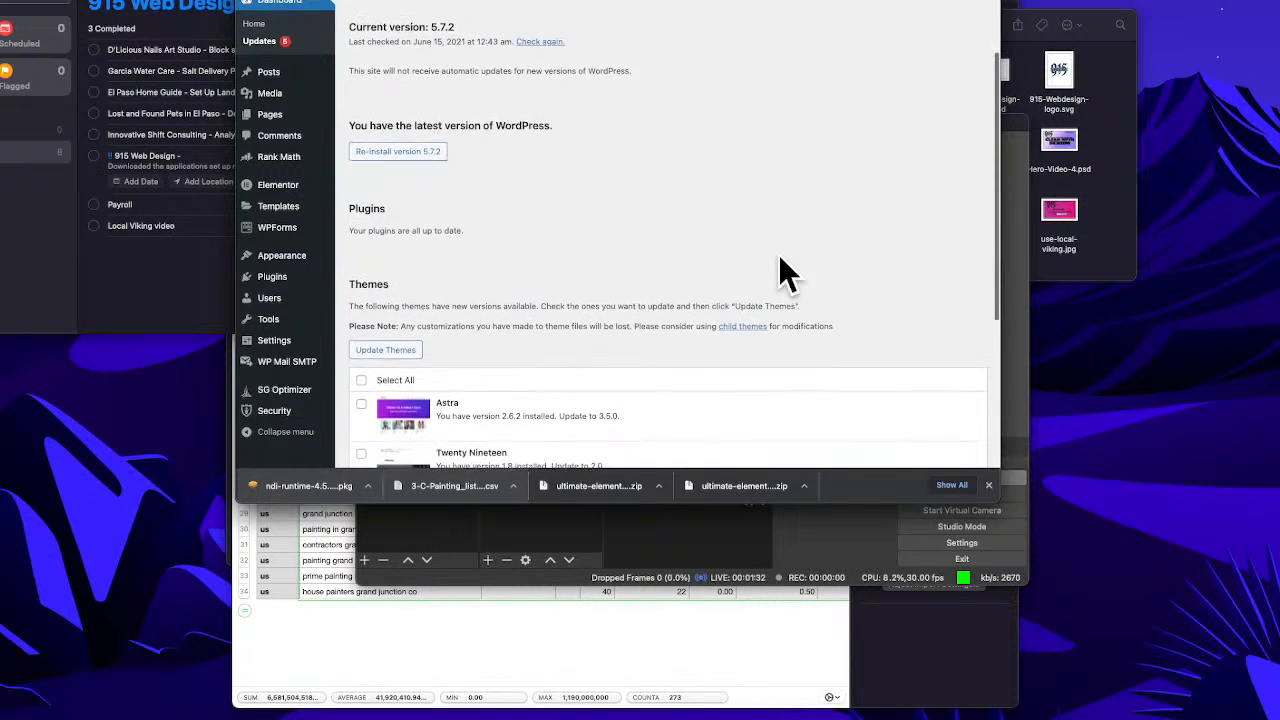
scroll(745, 258, down, 3)
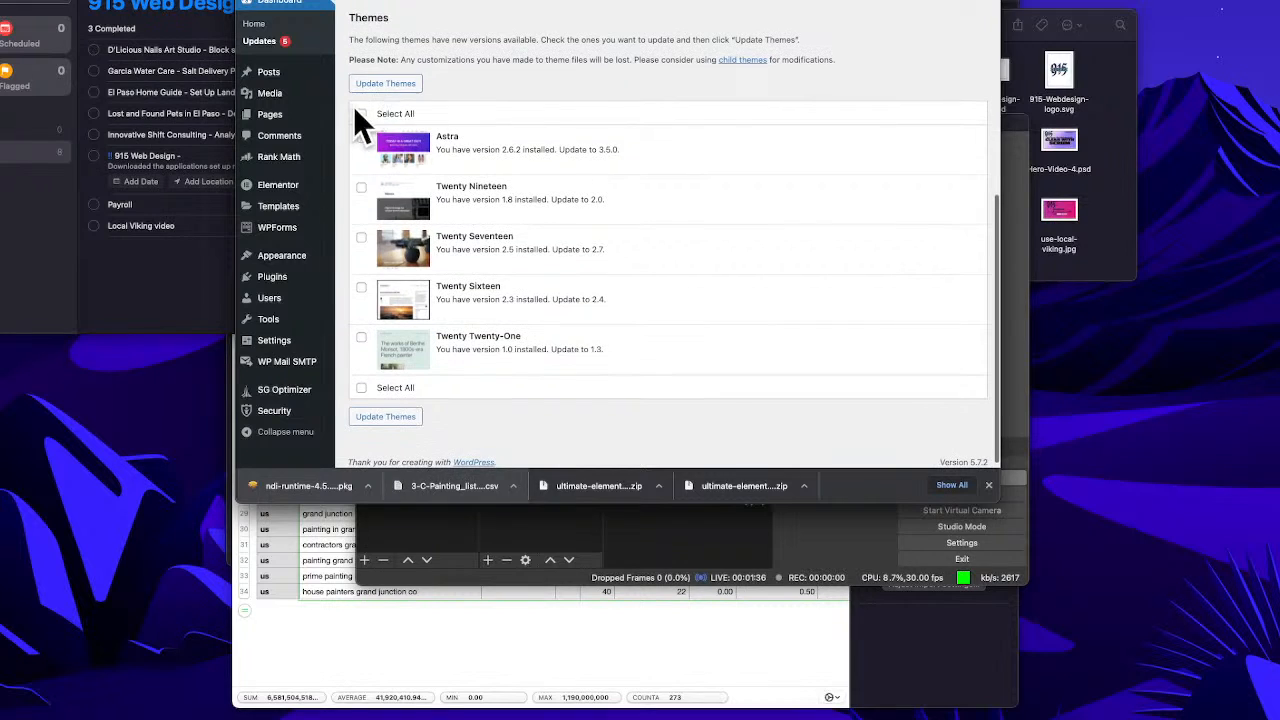
click(361, 117)
click(385, 84)
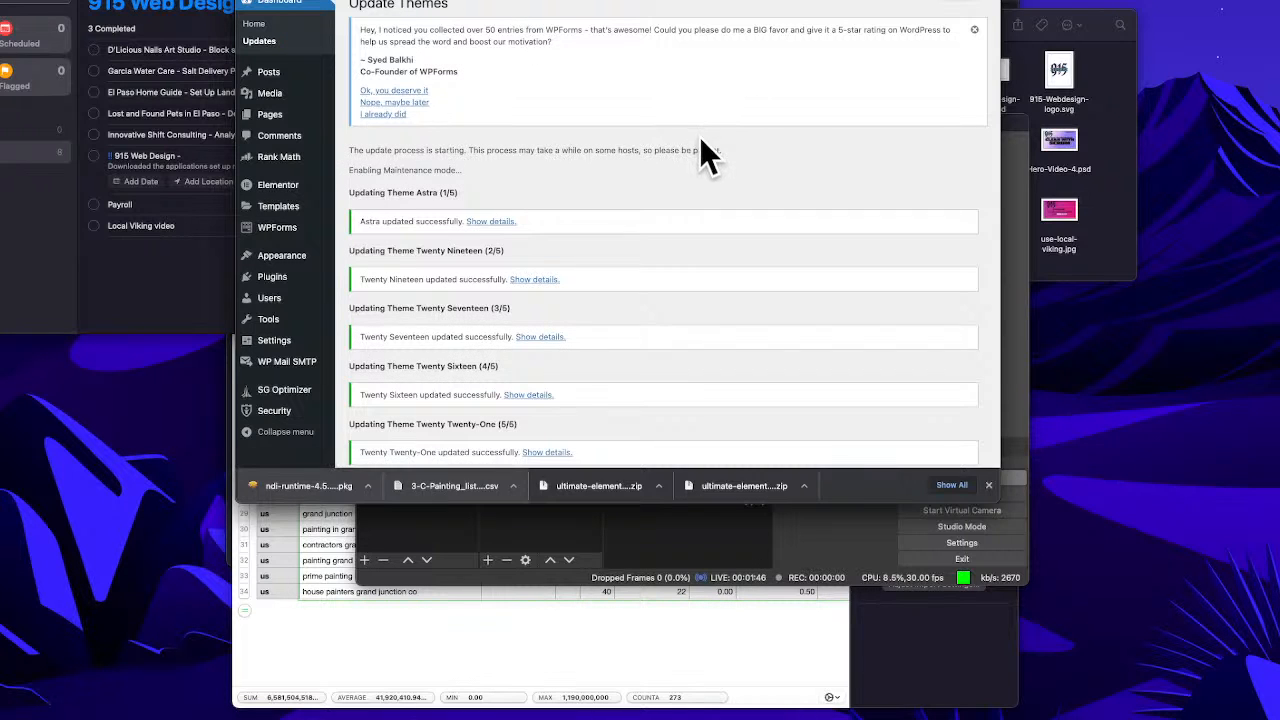
scroll(699, 135, down, 3)
scroll(668, 127, down, 1)
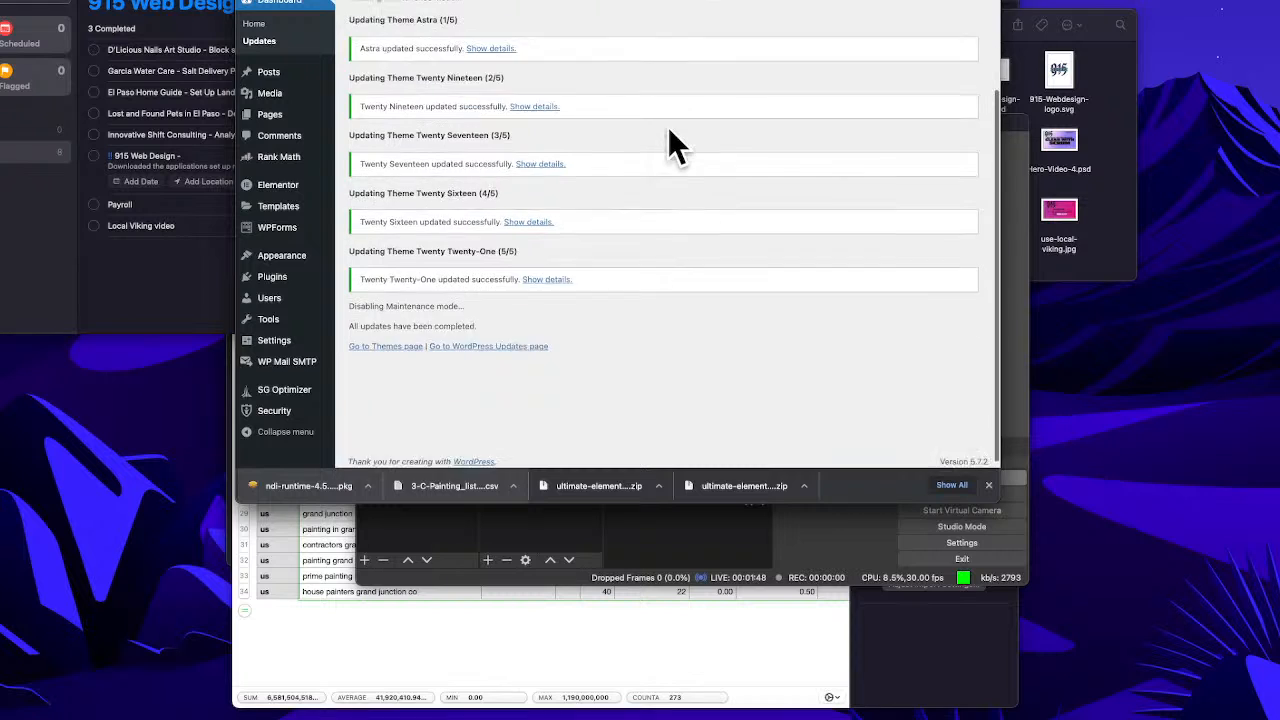
scroll(666, 126, up, 4)
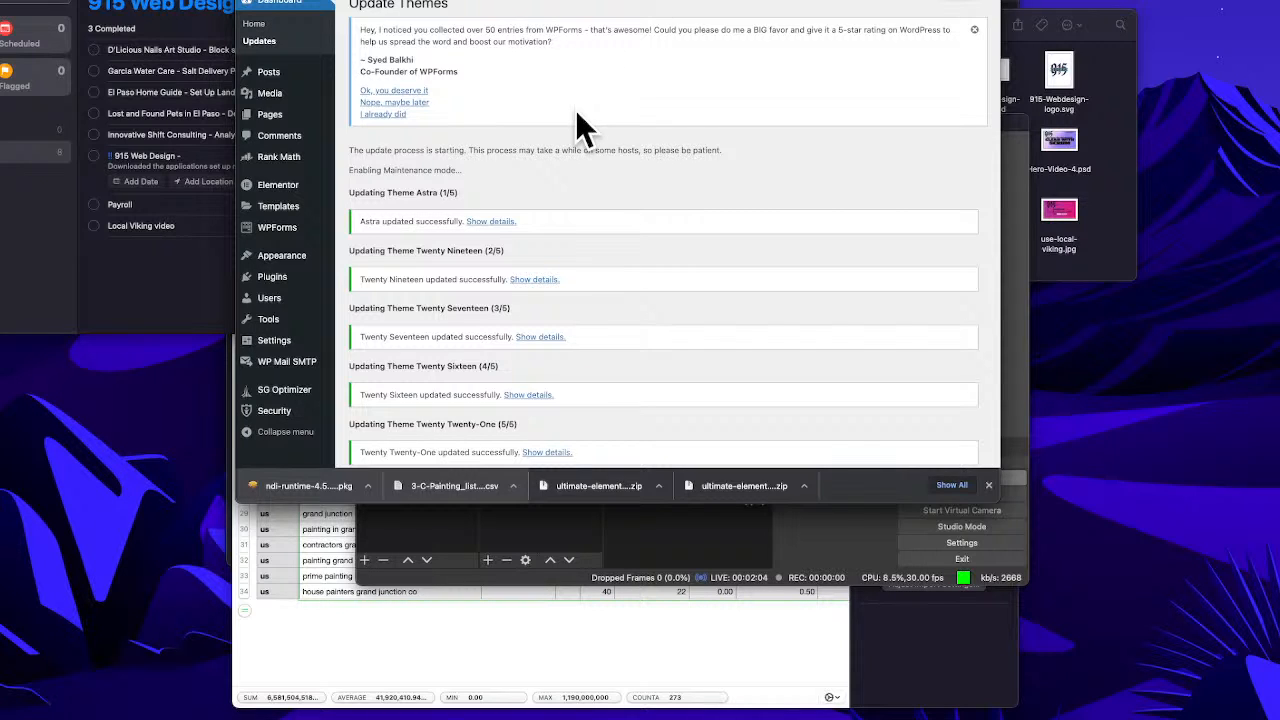
scroll(574, 97, down, 3)
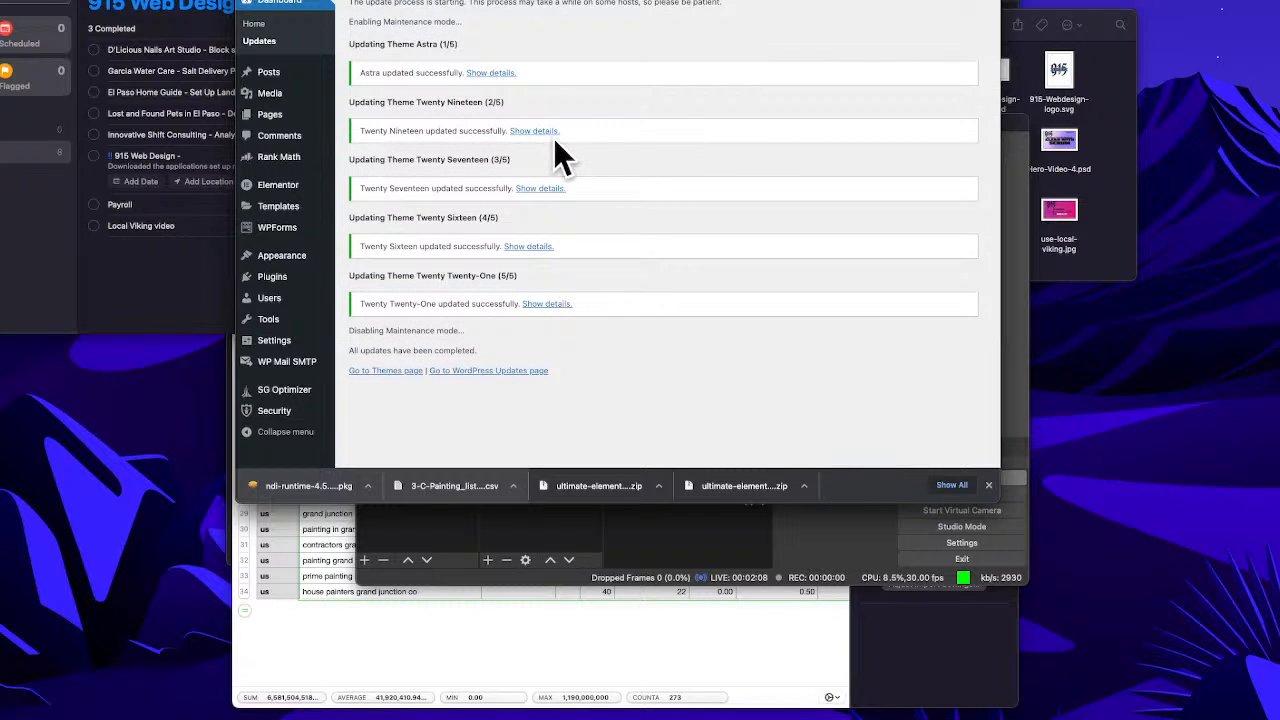
Step: Return to the Staging Copies page and check the v1 copy's last deploy date and available deploy actions
key(ctrl+Tab)
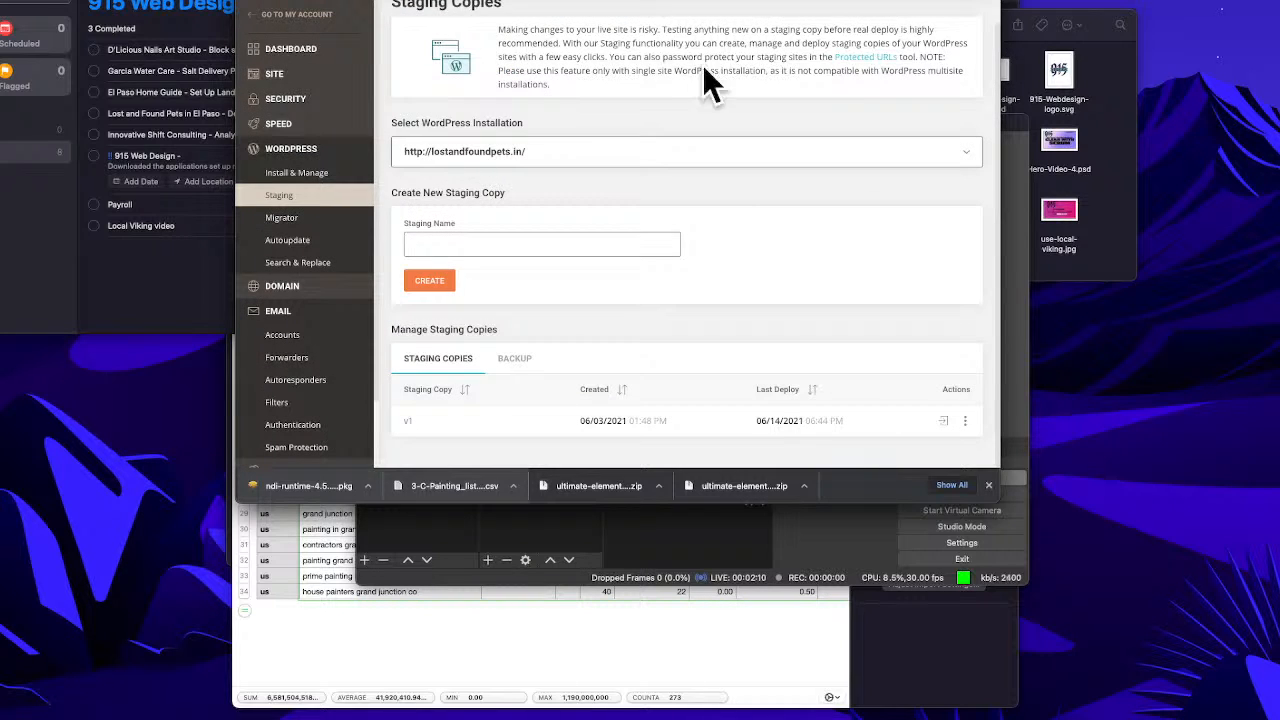
scroll(755, 225, down, 1)
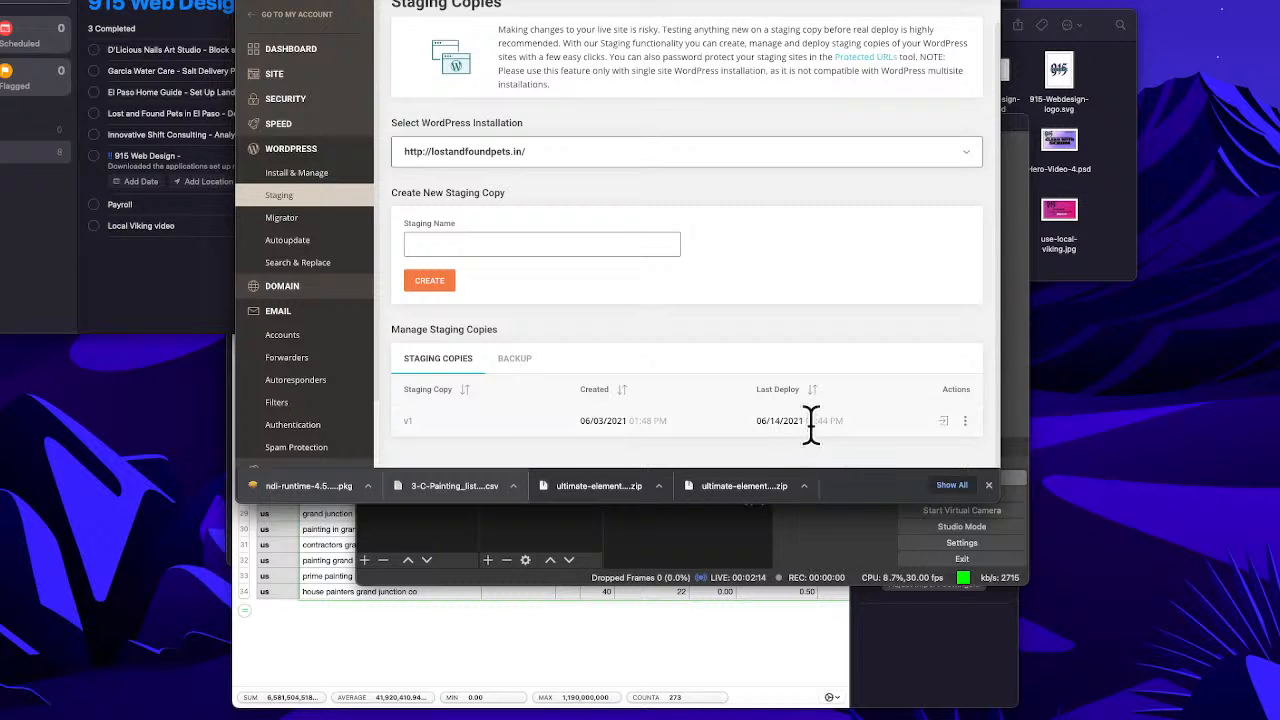
click(965, 421)
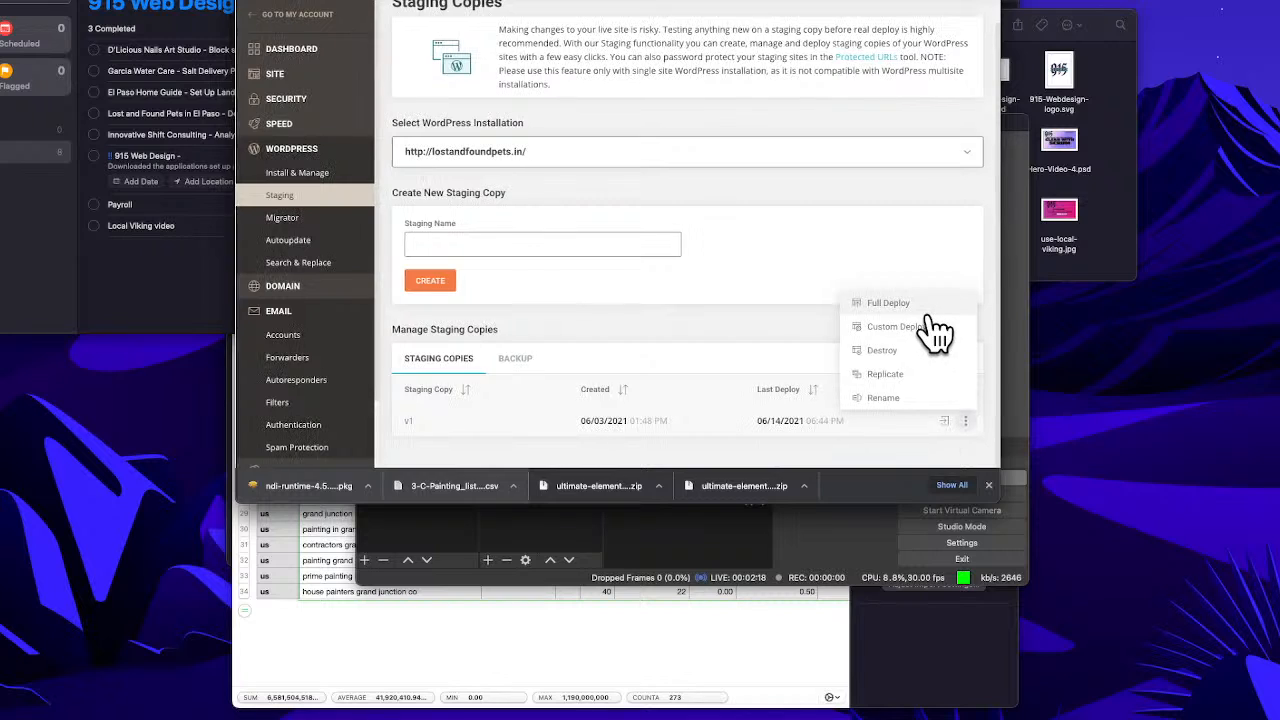
click(774, 270)
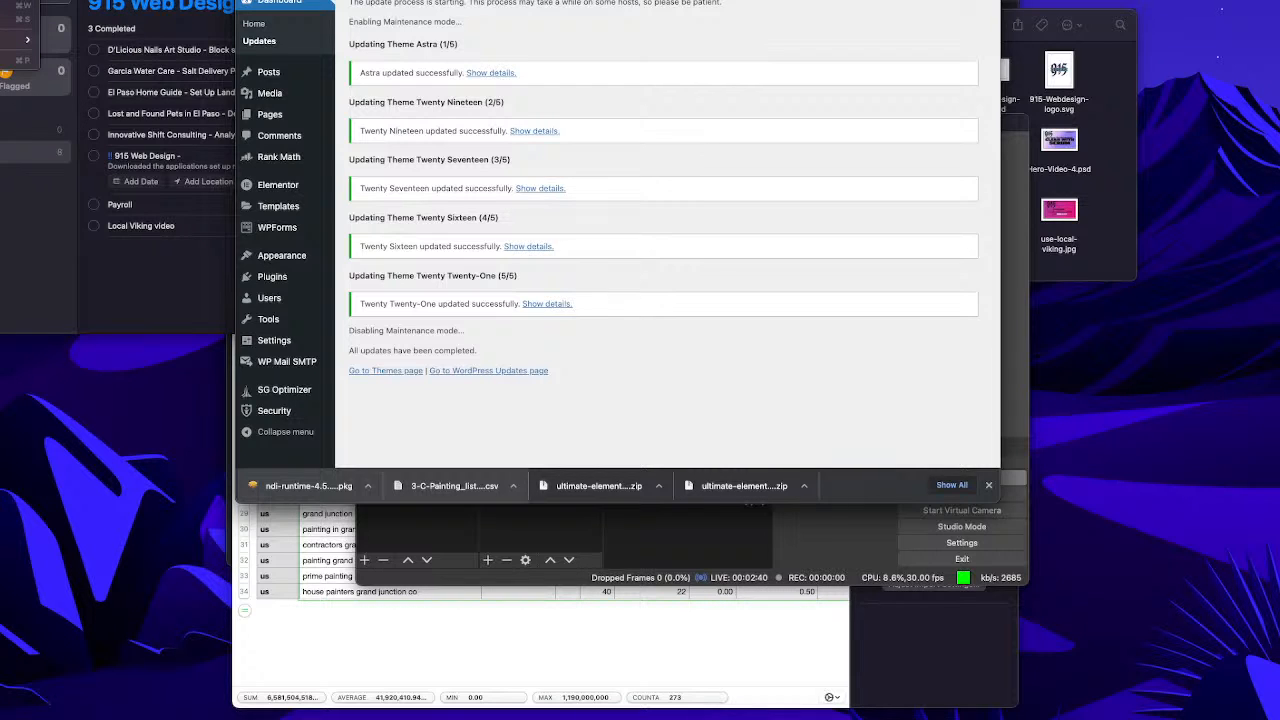
Step: Open a new incognito window and load staging2.lostandfoundpets.in
key(super+shift+n)
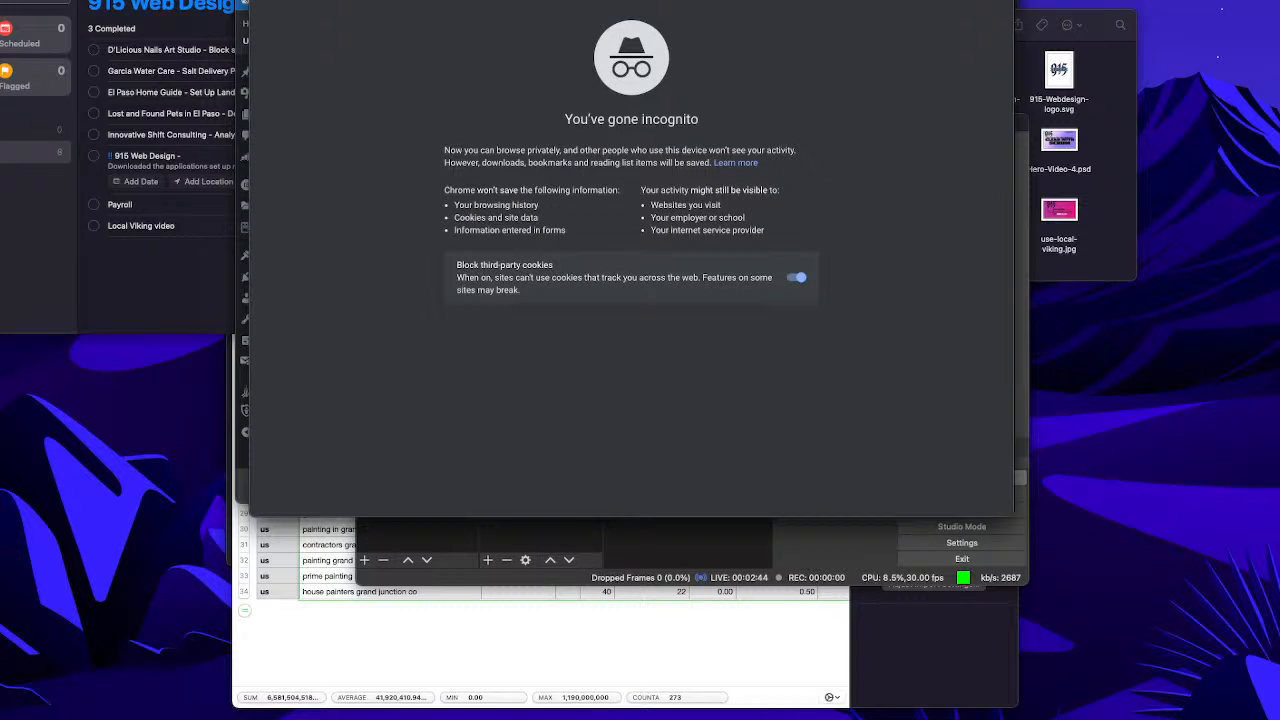
text(staging2.lostandfoundpets.in)
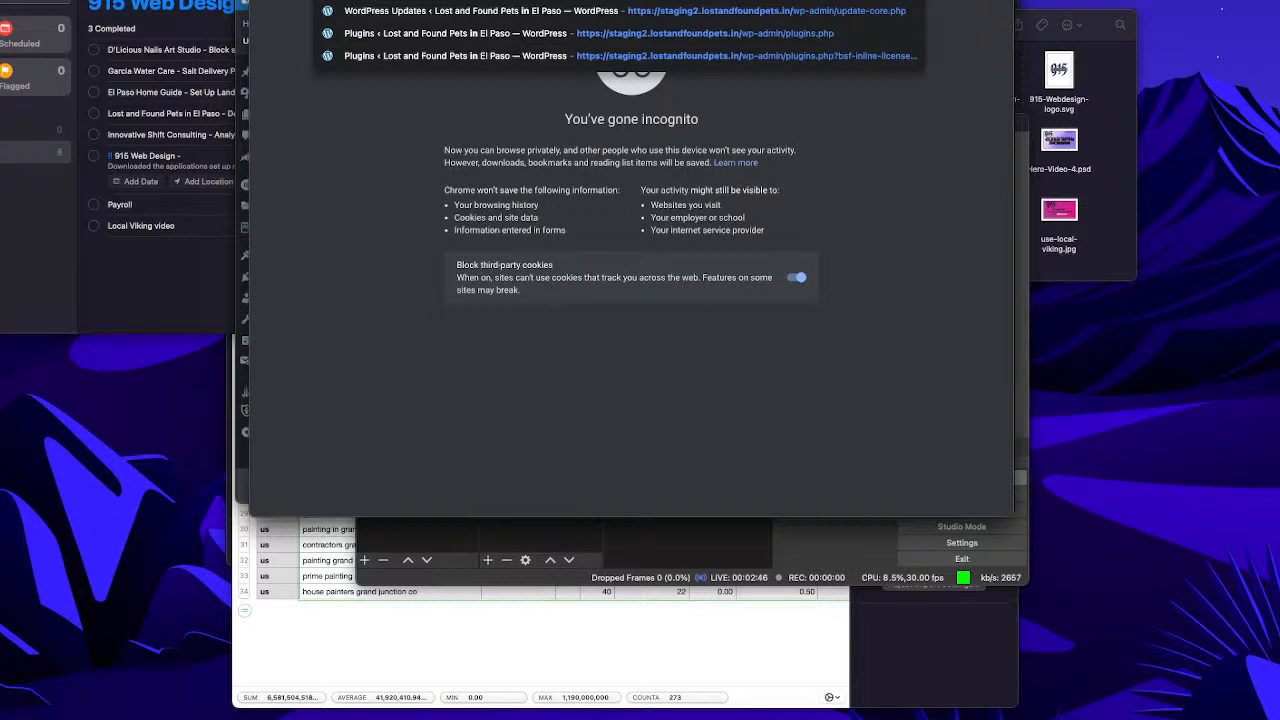
key(Return)
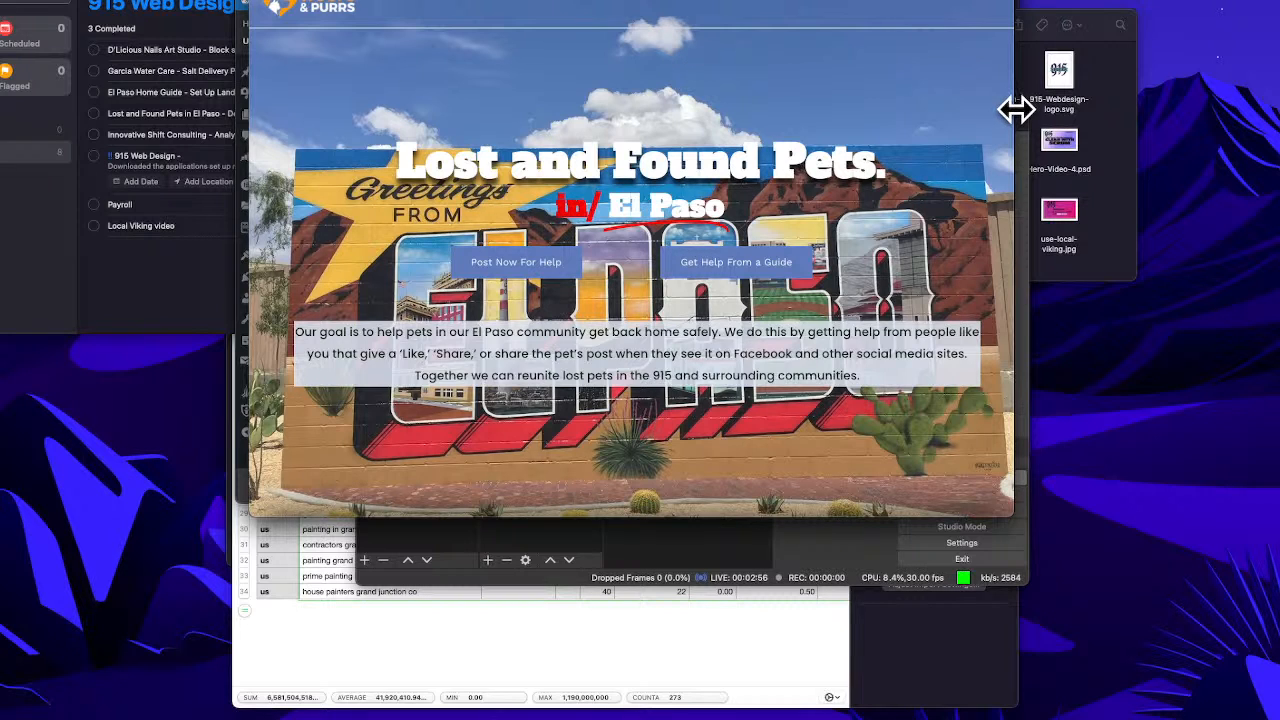
Step: Examine the staging home page from the hero to the lower sections, with the browser window narrowed, for layout problems
scroll(697, 105, down, 2)
scroll(686, 94, up, 2)
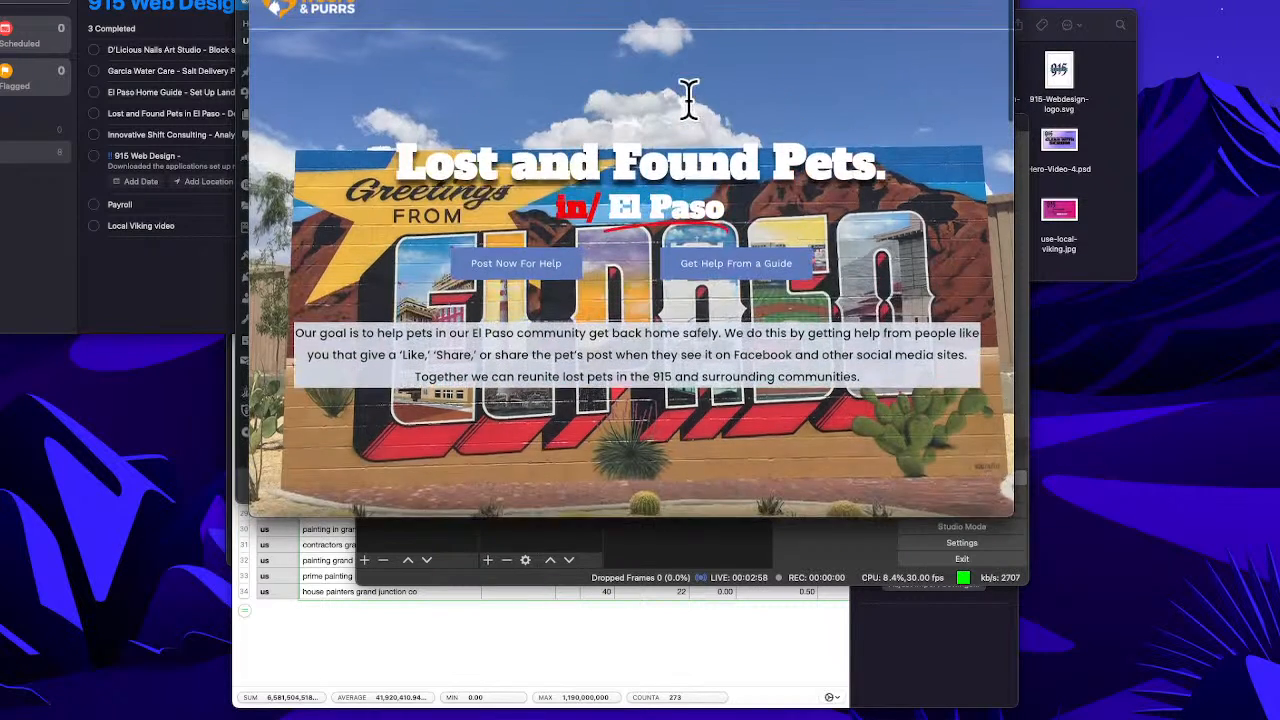
scroll(686, 92, down, 2)
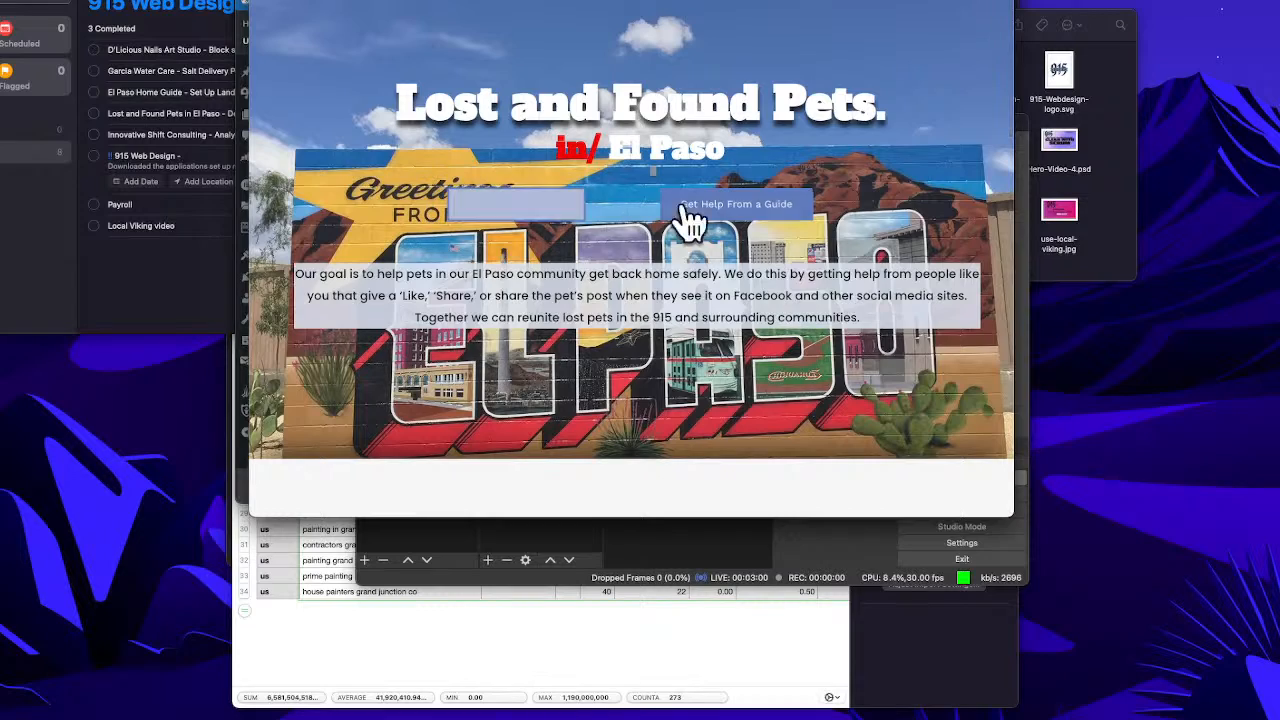
scroll(678, 205, down, 2)
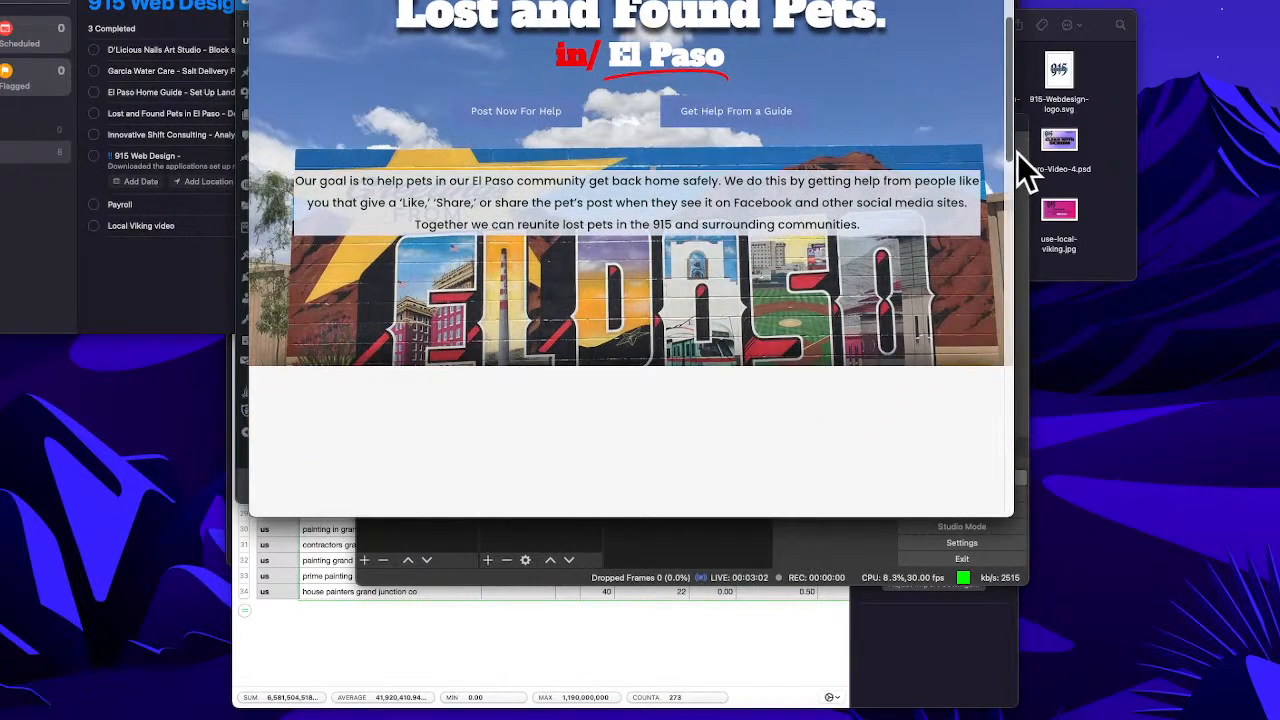
drag(1016, 155, 936, 150)
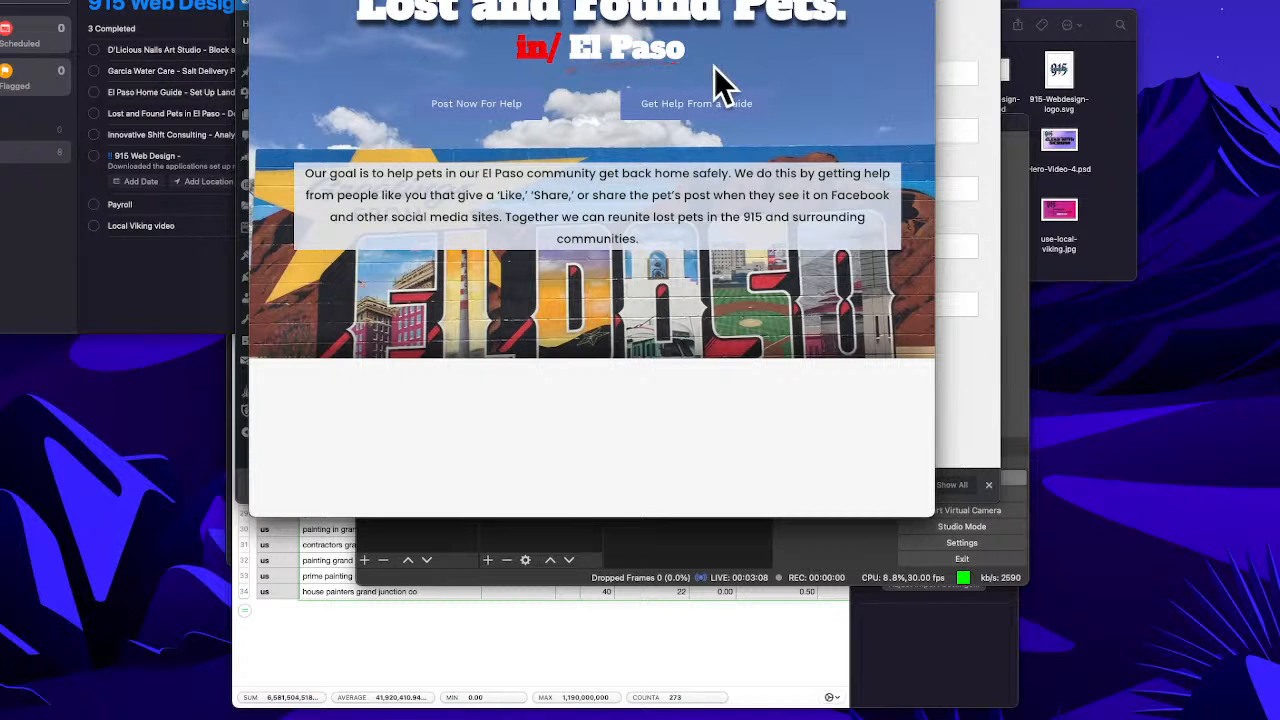
scroll(775, 184, down, 5)
scroll(770, 186, down, 15)
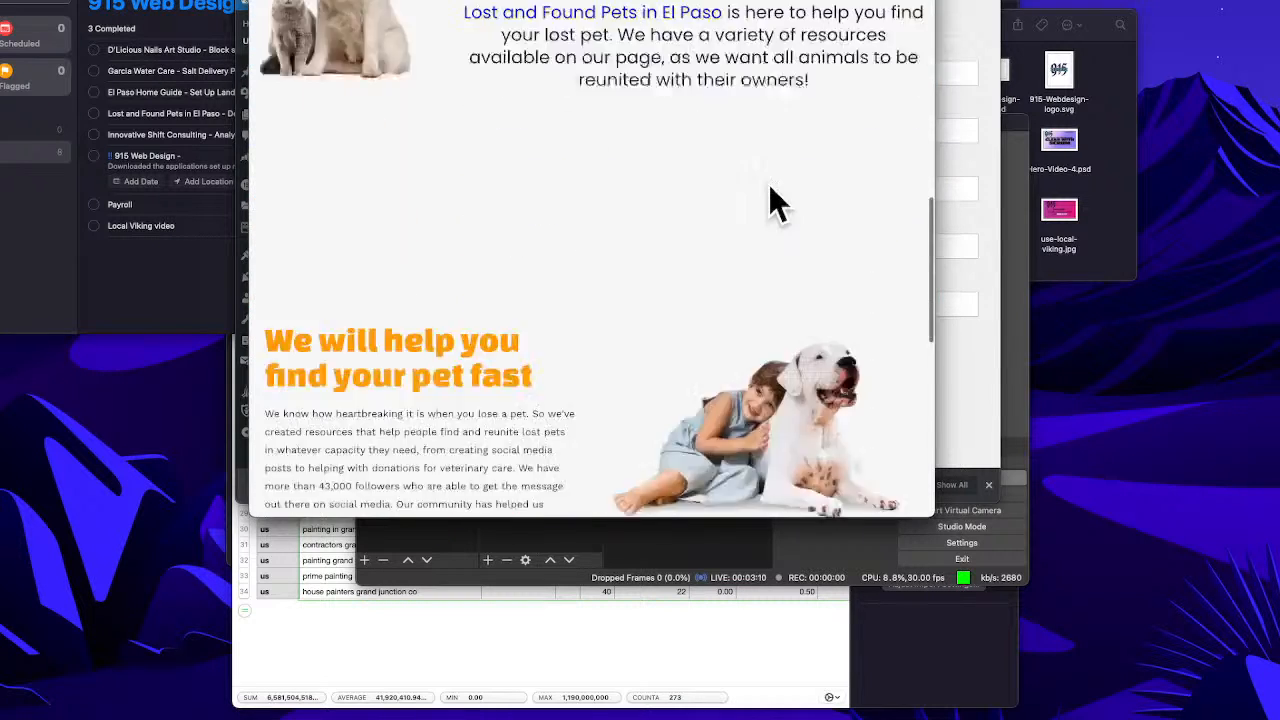
scroll(771, 185, up, 12)
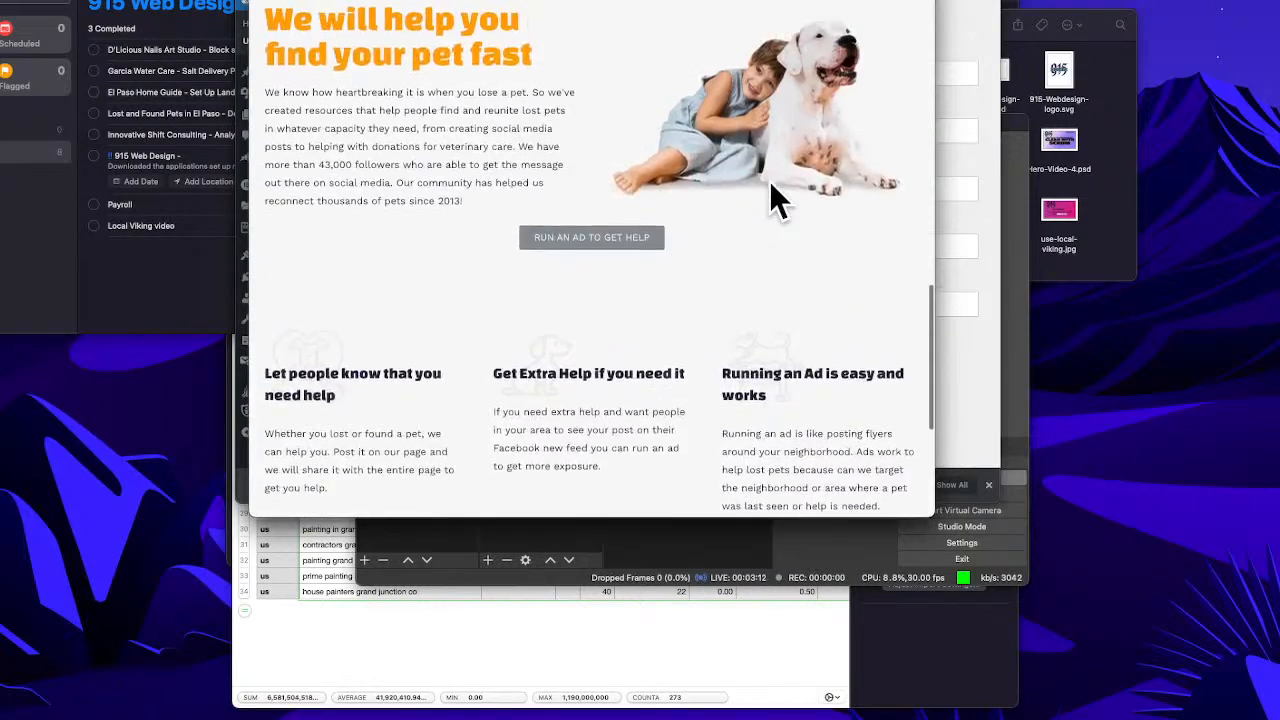
scroll(770, 185, up, 6)
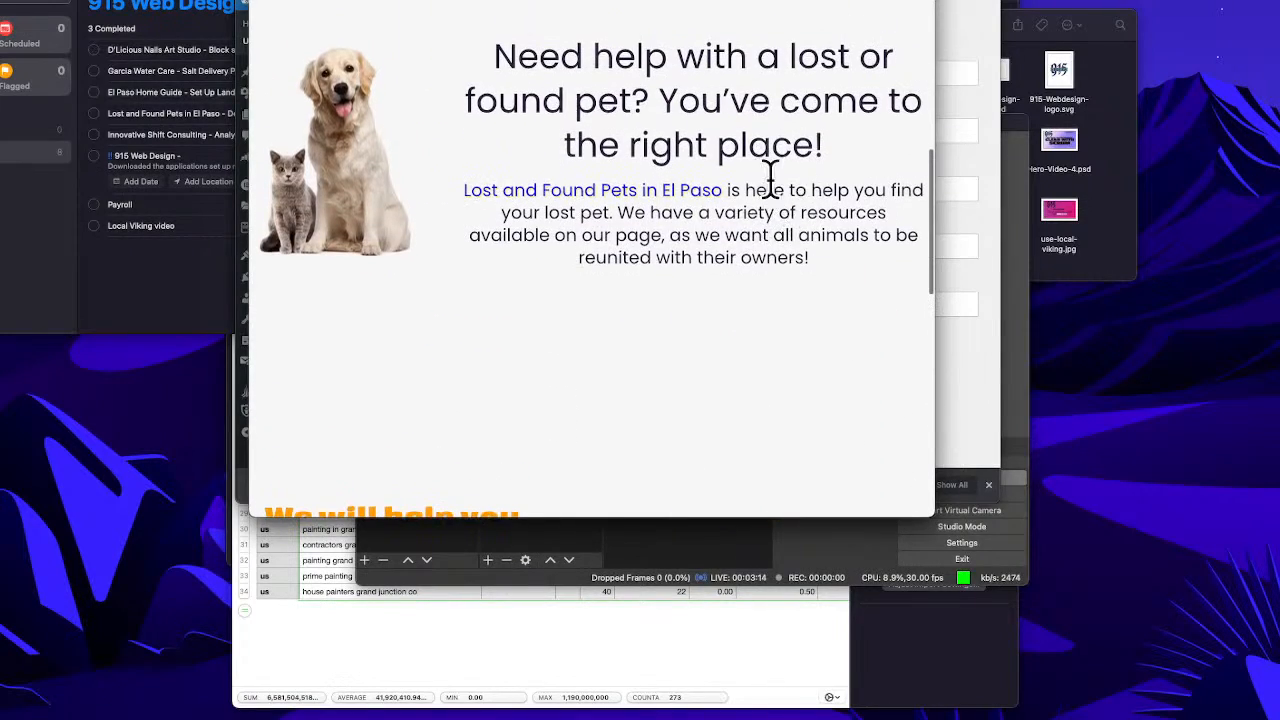
scroll(767, 180, down, 12)
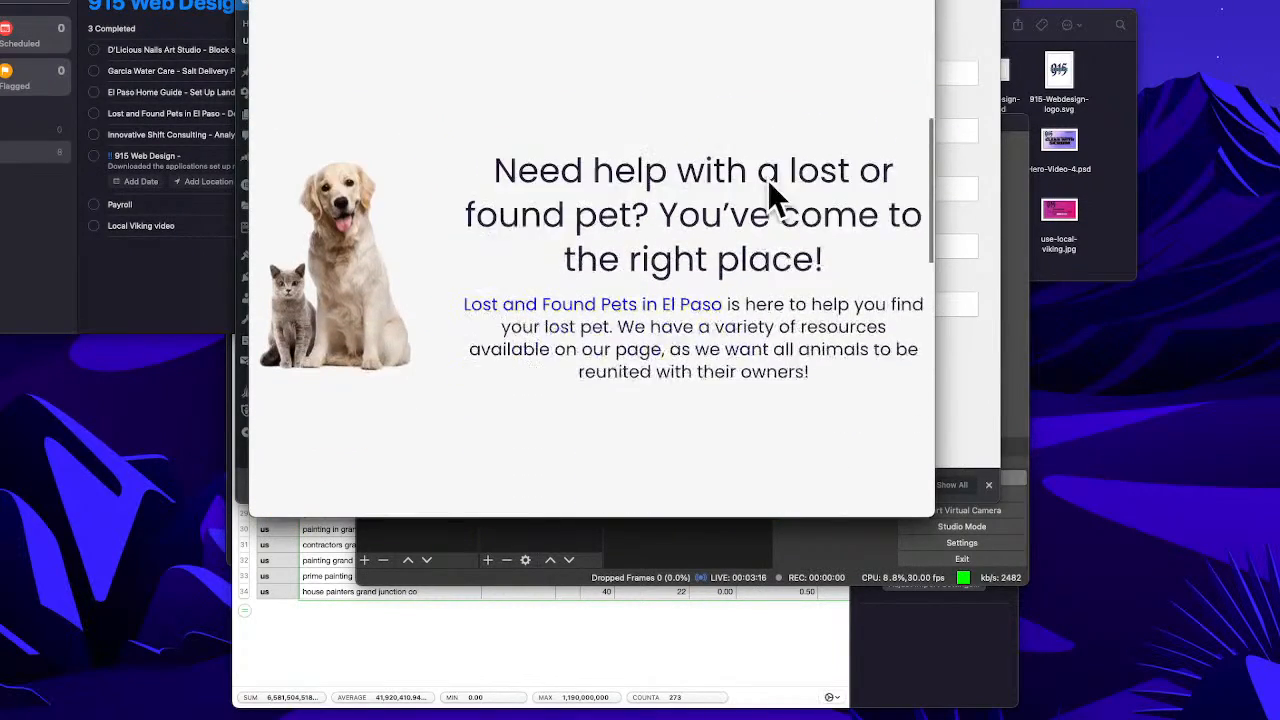
scroll(767, 180, down, 6)
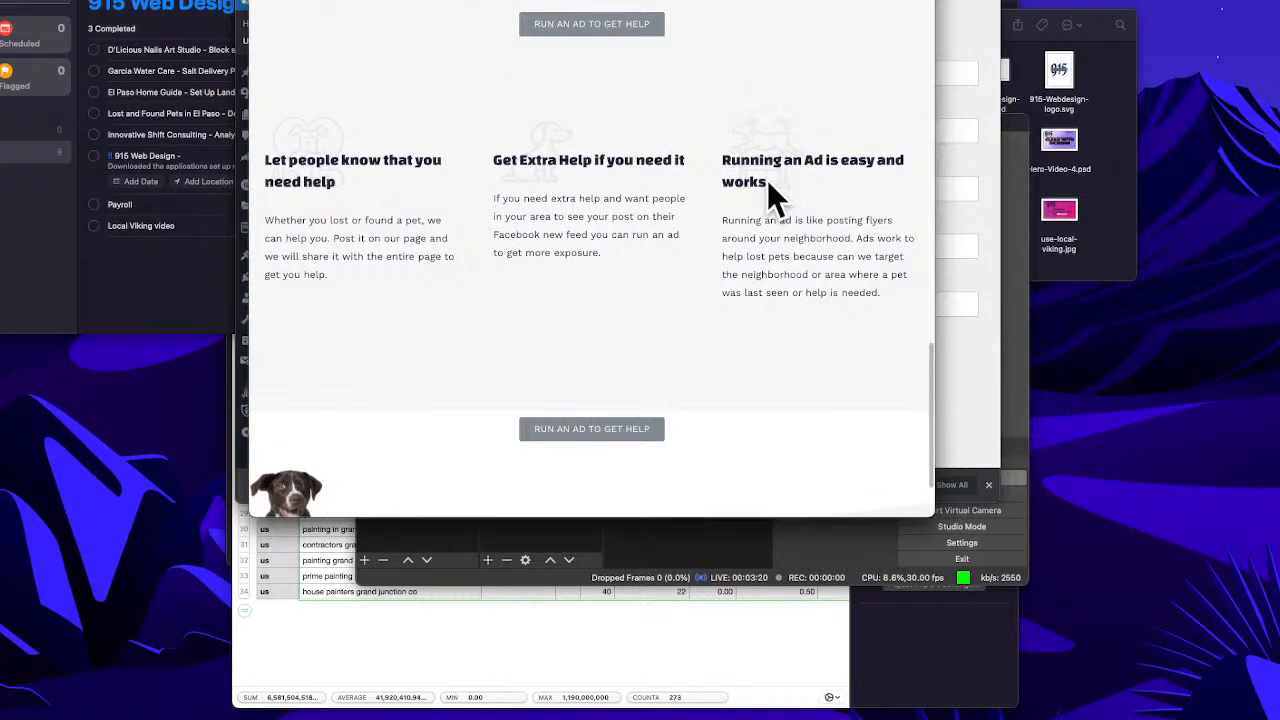
Step: Check the home page's ad sections and hero at the current width, and narrow the browser window to phone width
scroll(767, 180, up, 3)
scroll(767, 180, down, 5)
scroll(767, 180, up, 15)
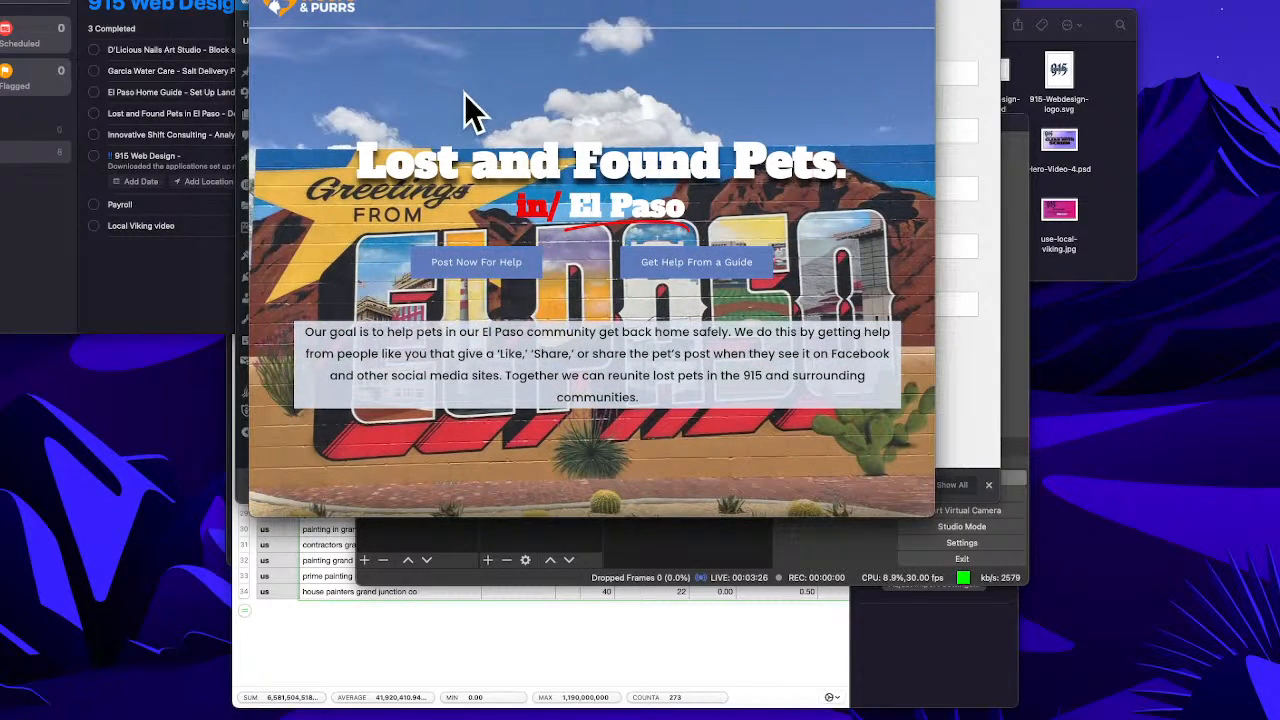
scroll(464, 94, down, 1)
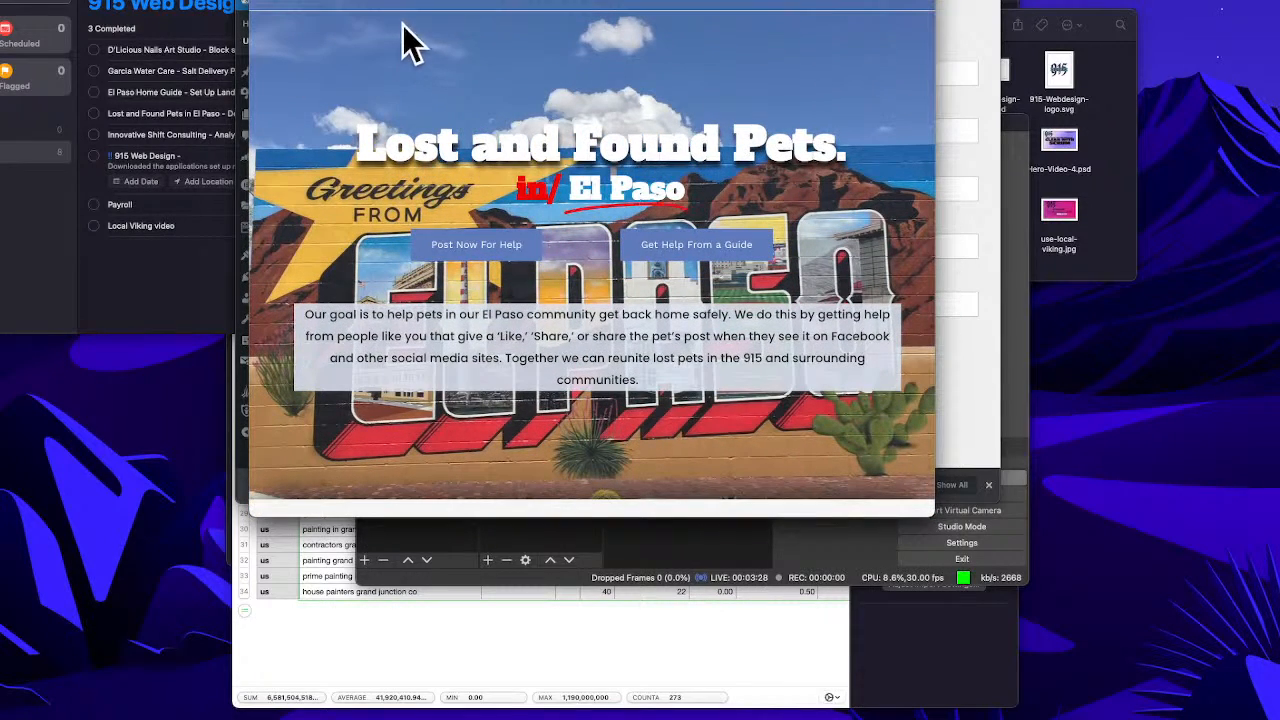
drag(936, 93, 663, 94)
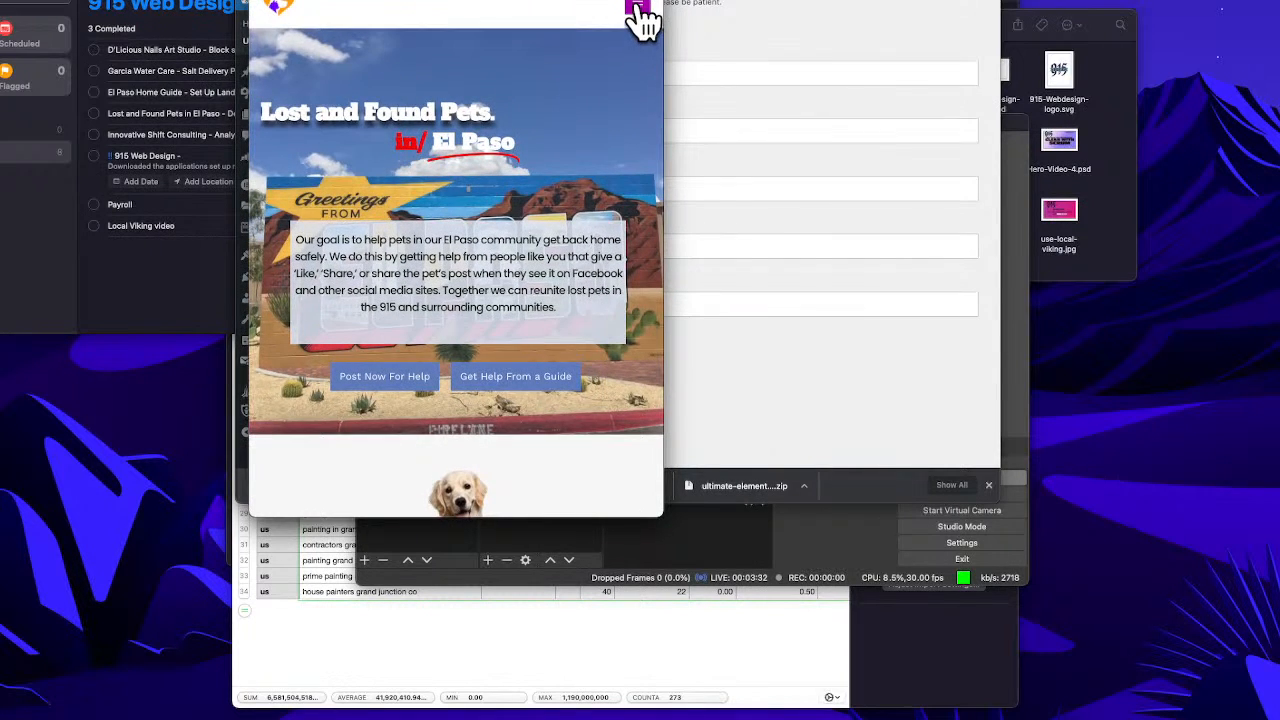
Step: Open the Lost and Found Pets User Ads page from the mobile site menu, check its layout and return to the home page
click(638, 10)
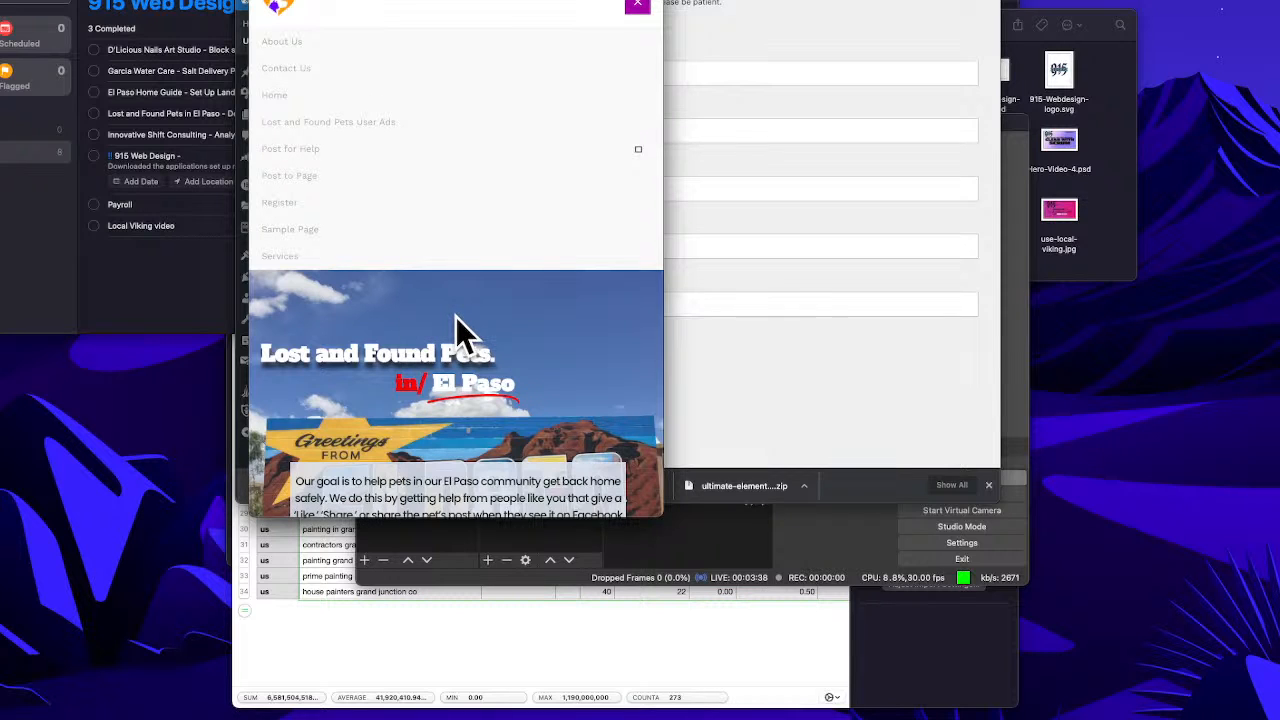
click(343, 122)
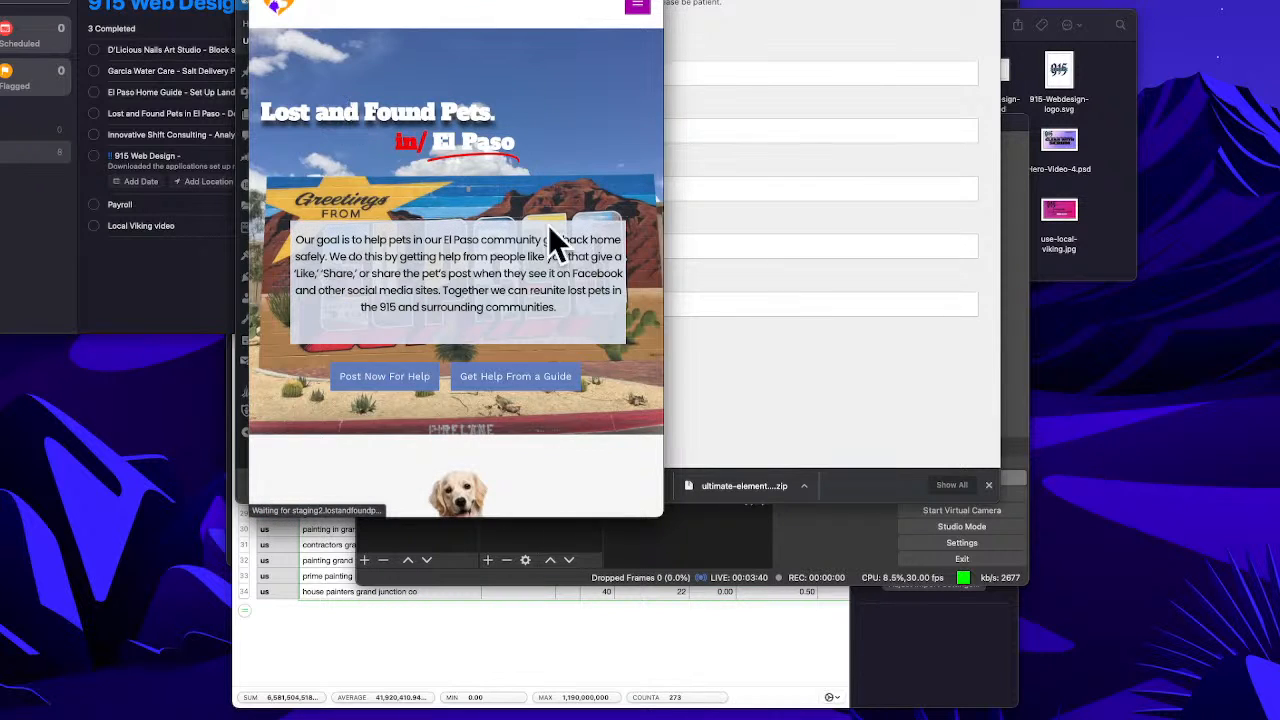
scroll(559, 263, down, 4)
scroll(559, 268, down, 3)
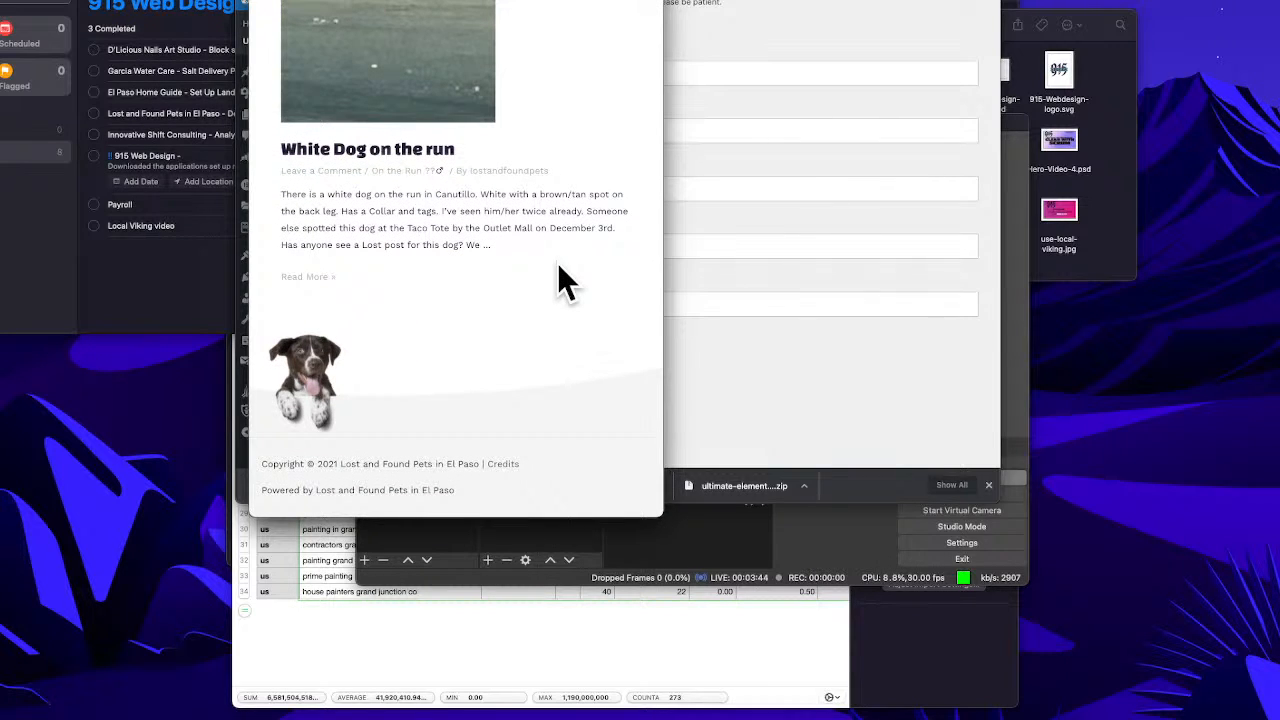
scroll(557, 263, up, 5)
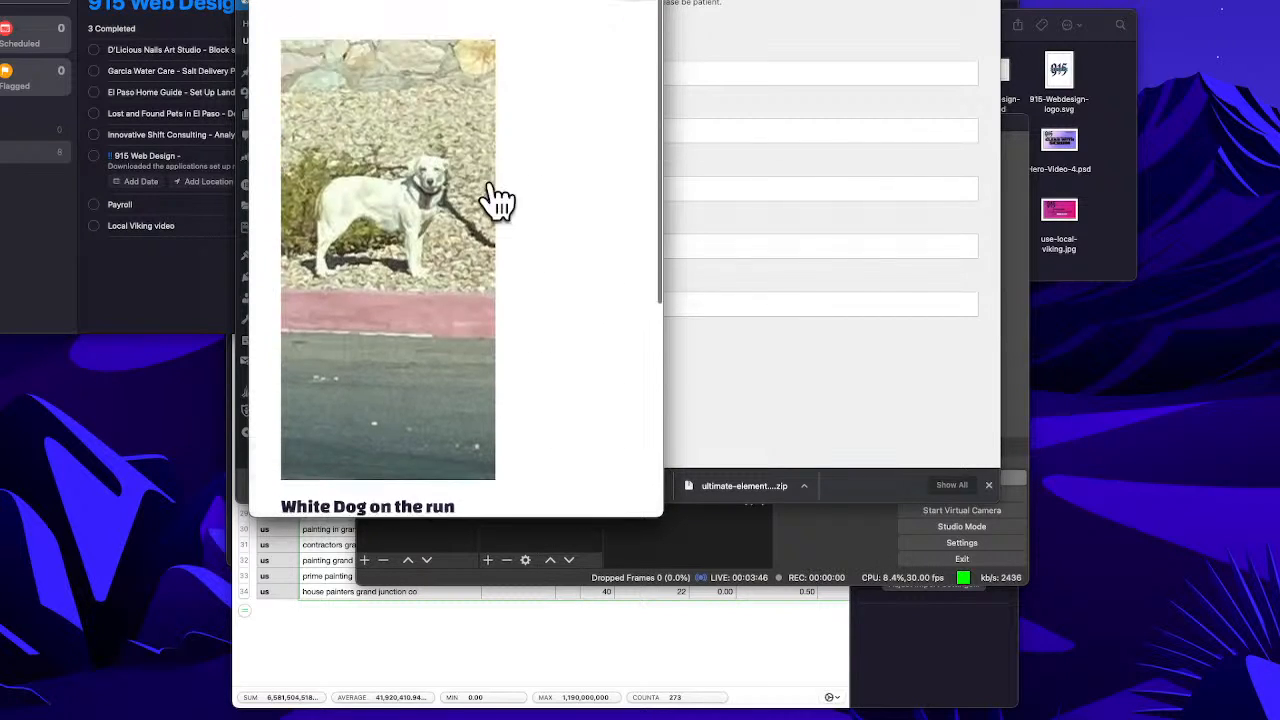
key(Escape)
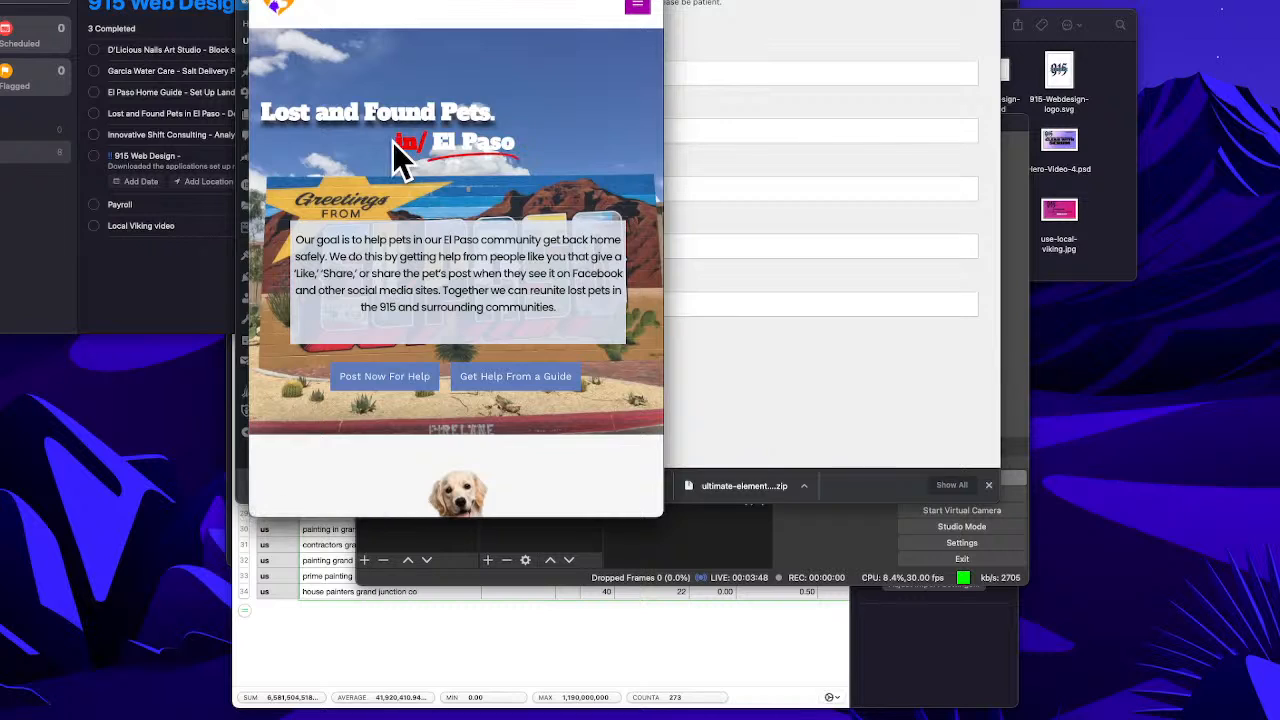
Step: Check the home page's hero and lower content at phone width, and move the incognito window clear of the reminders list
scroll(392, 142, down, 4)
scroll(392, 142, up, 3)
scroll(562, 150, down, 3)
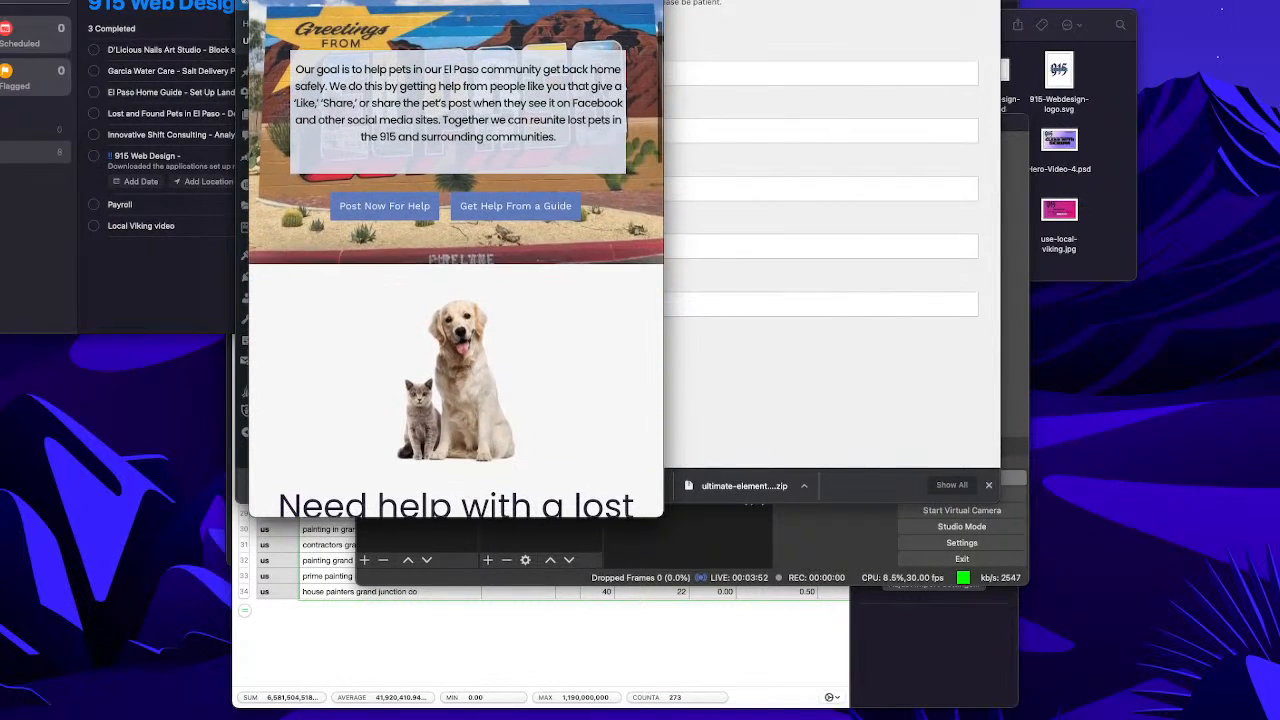
drag(598, 0, 768, 173)
Step: Add the note "Check the Pages for function" to the "Lost and Found Pets in El Paso - Deploy Staging" reminder
click(176, 127)
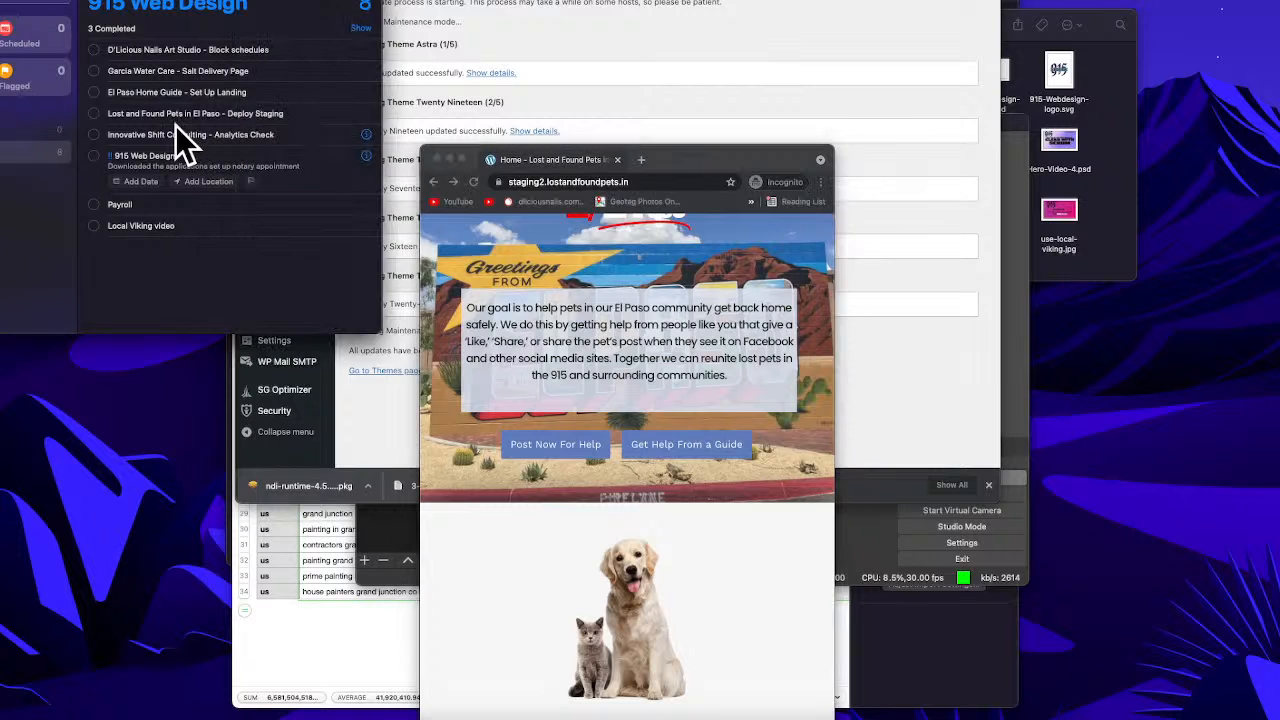
click(292, 117)
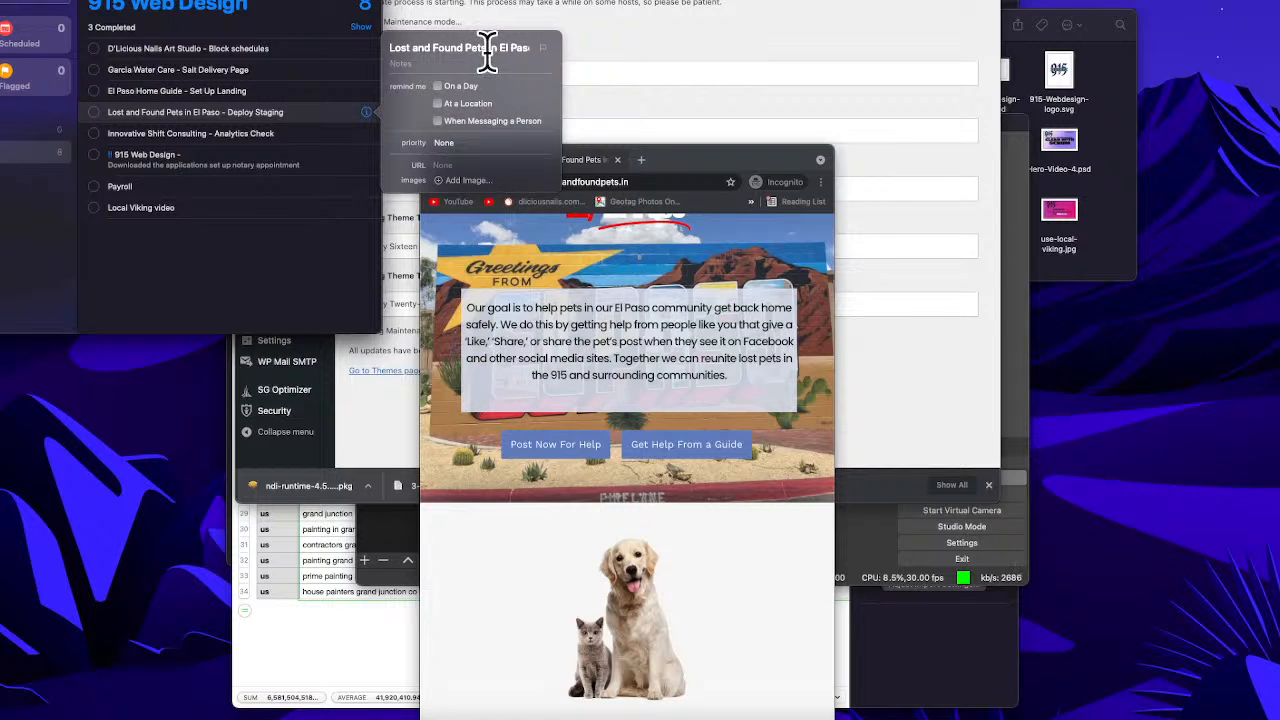
click(470, 62)
text(Check the)
text(Pages)
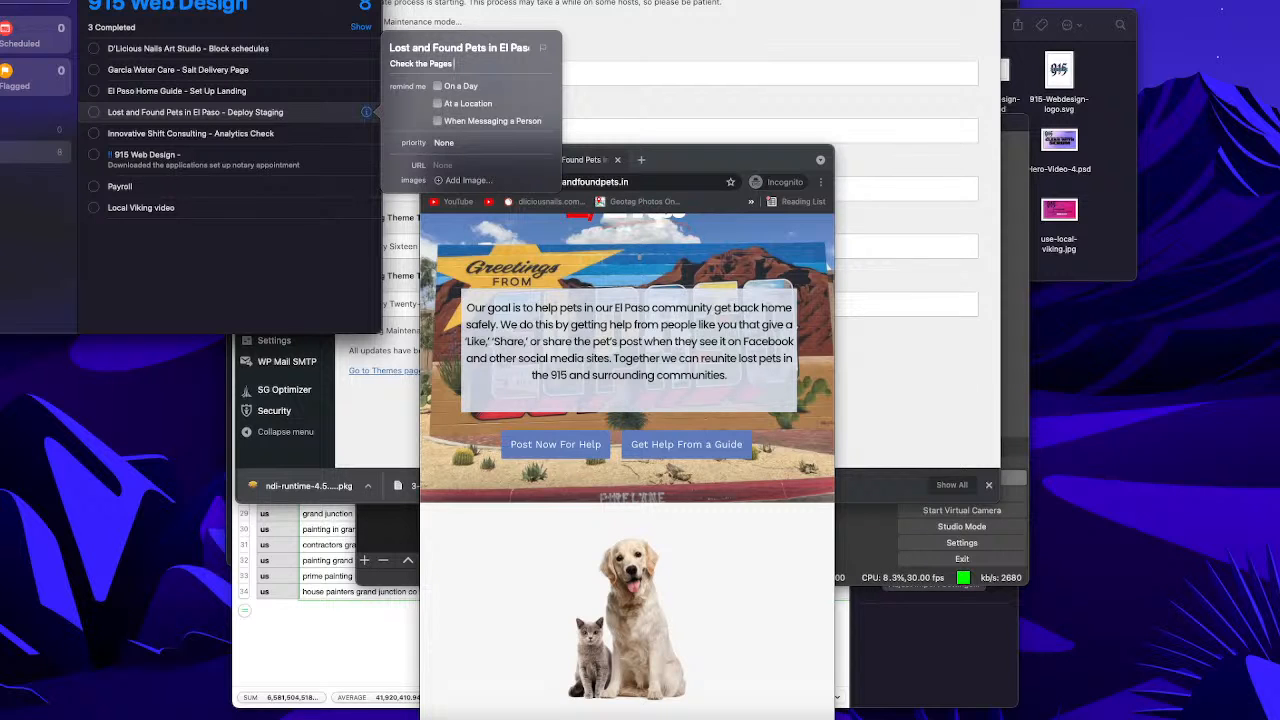
text( for function)
Step: Return to the Staging Copies page and run a Full Deploy of the v1 copy to the live site, confirming the replacement
click(698, 50)
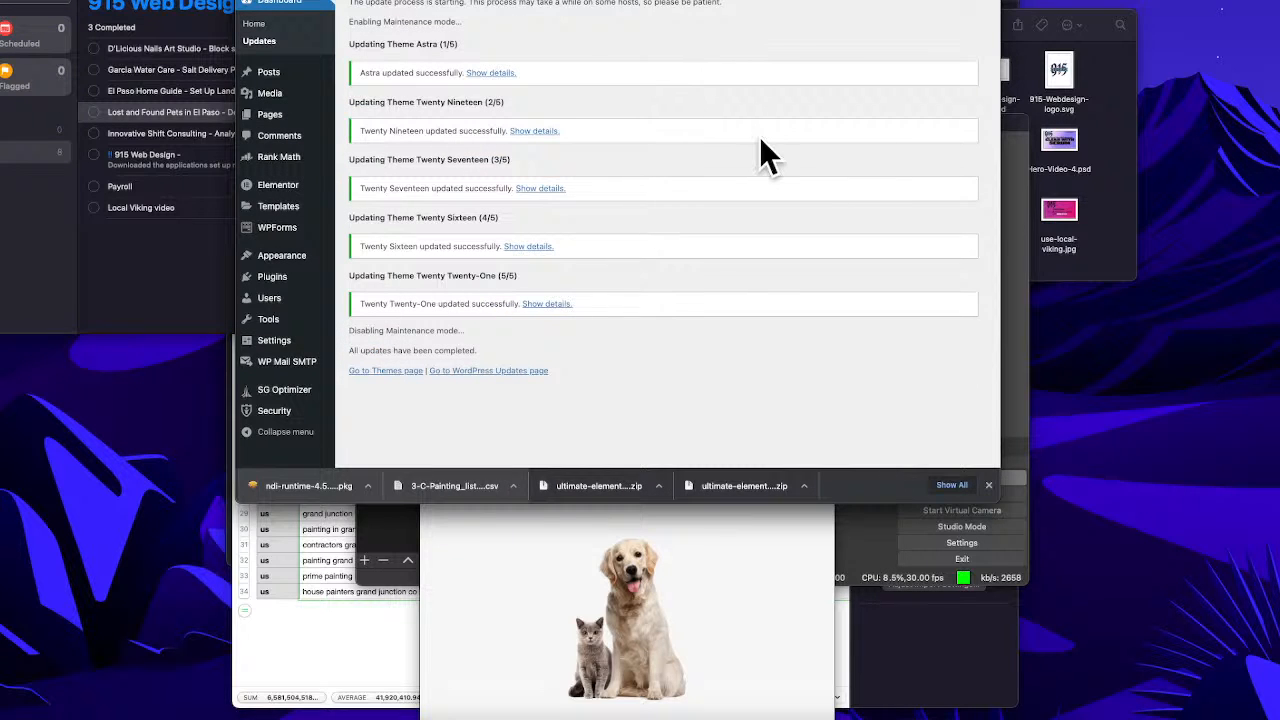
scroll(708, 193, up, 3)
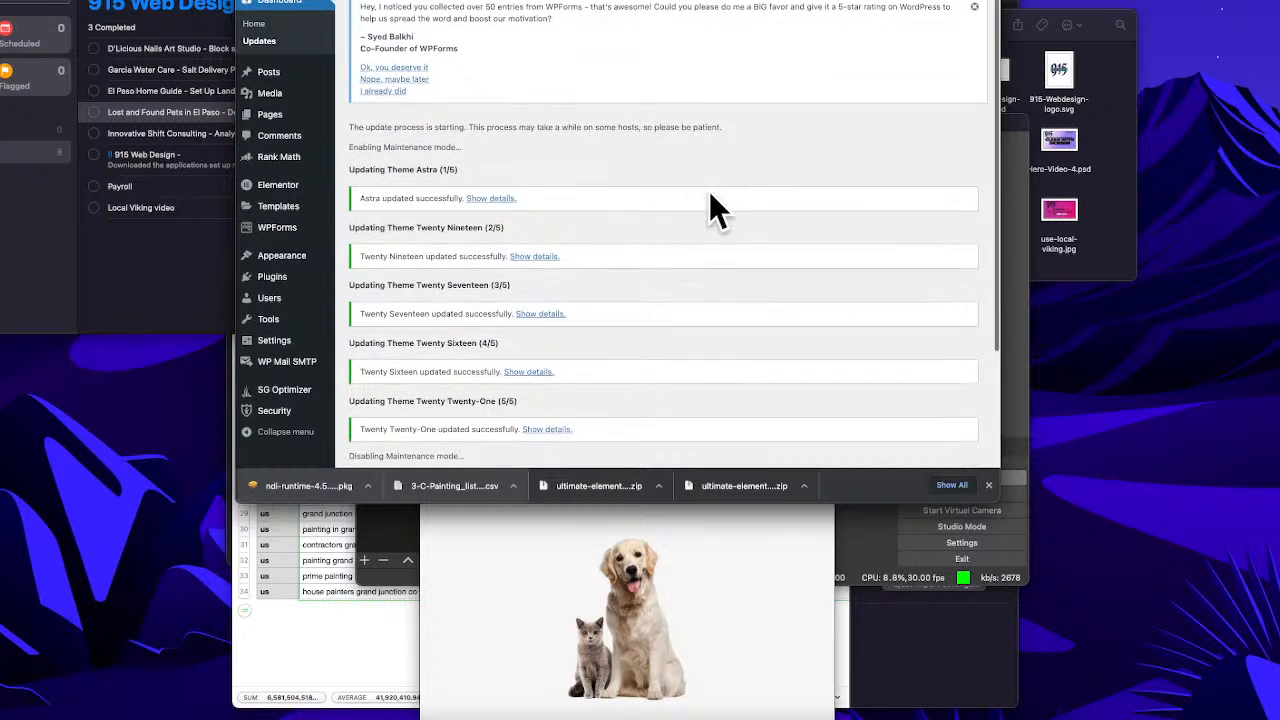
scroll(709, 191, down, 4)
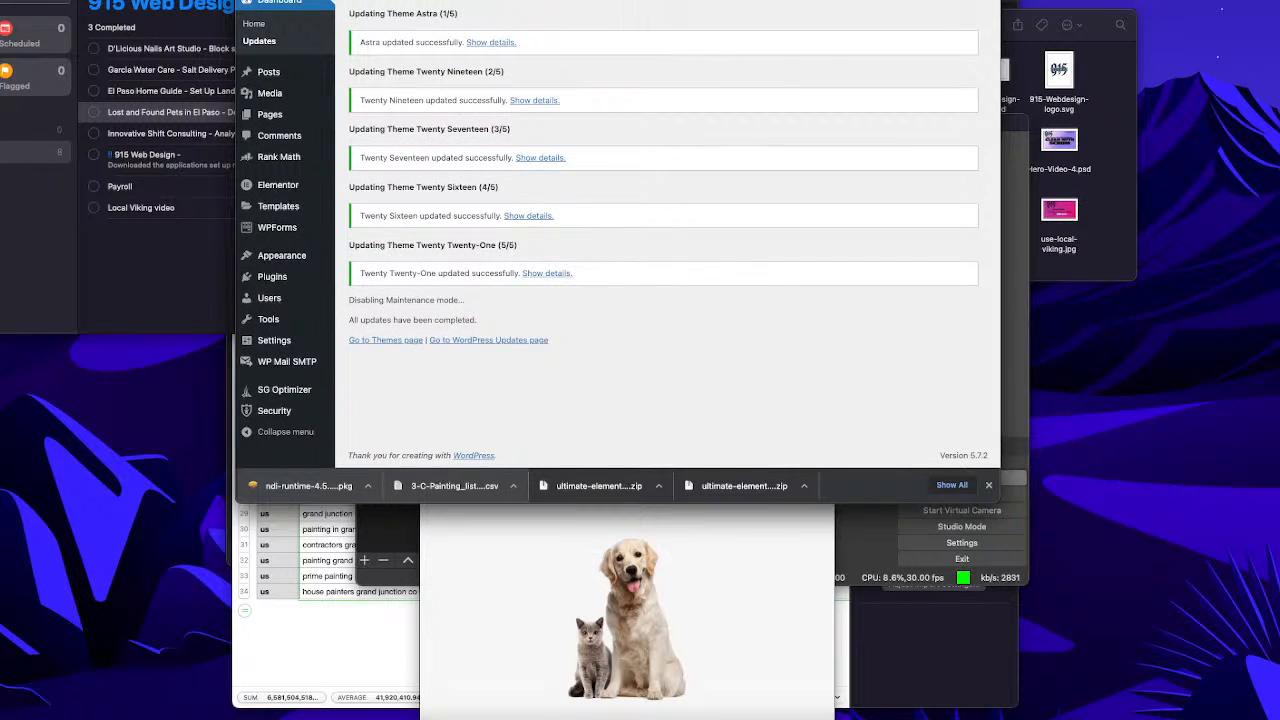
key(ctrl+Tab)
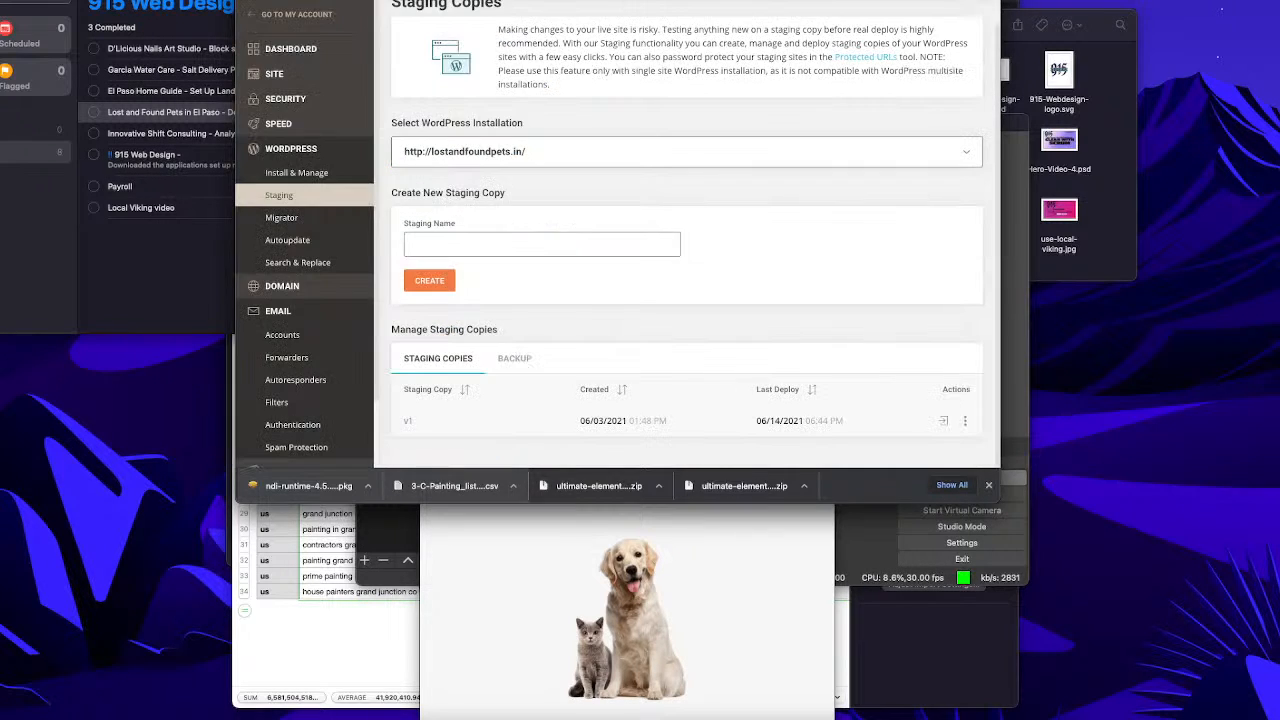
click(965, 420)
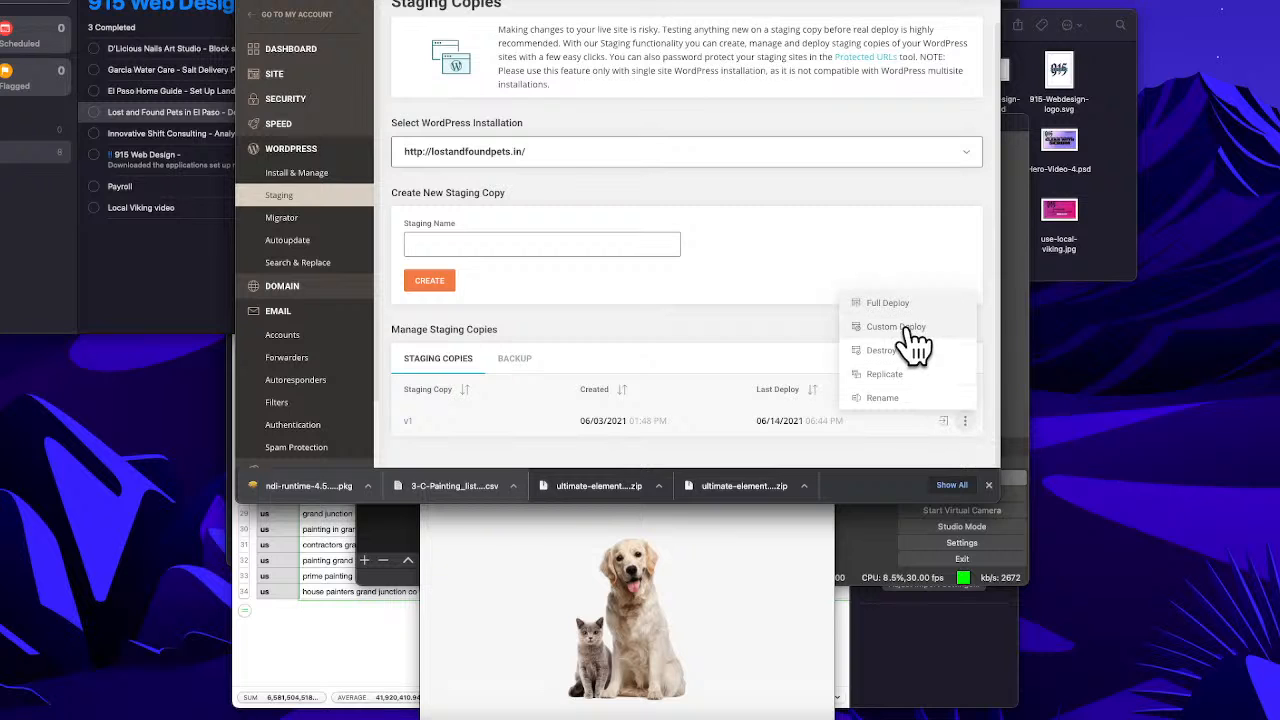
click(890, 304)
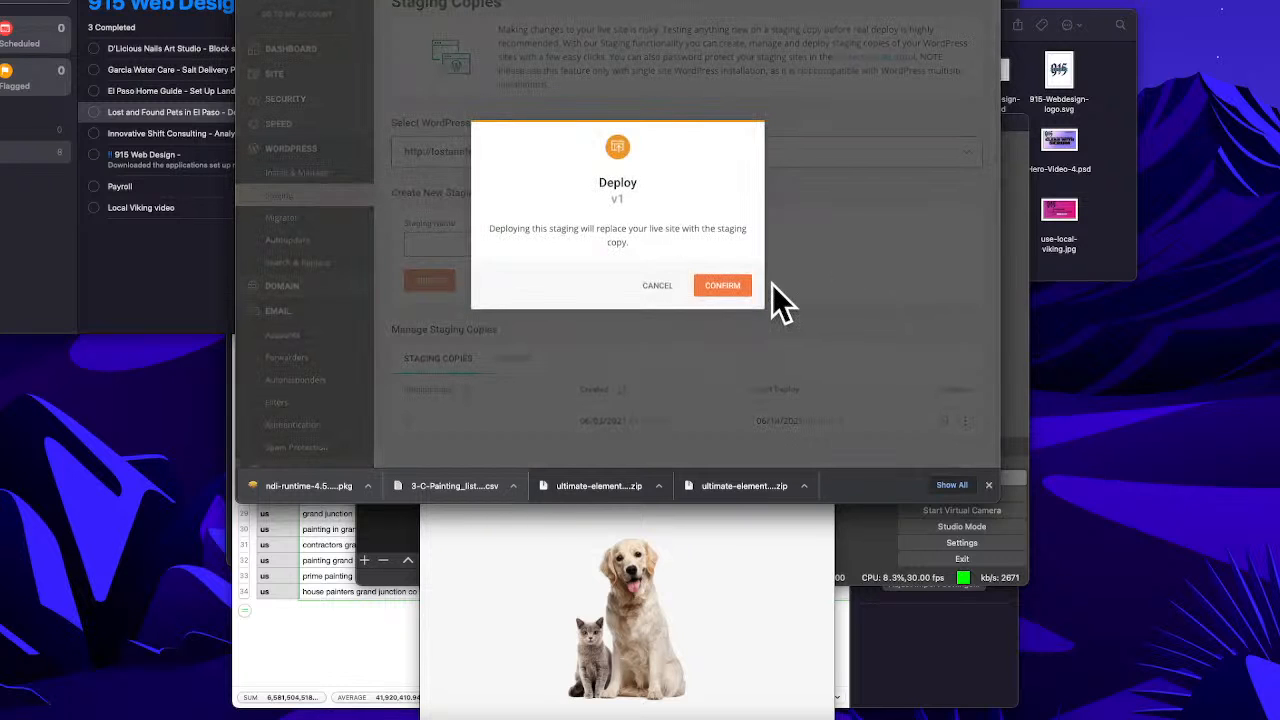
click(727, 287)
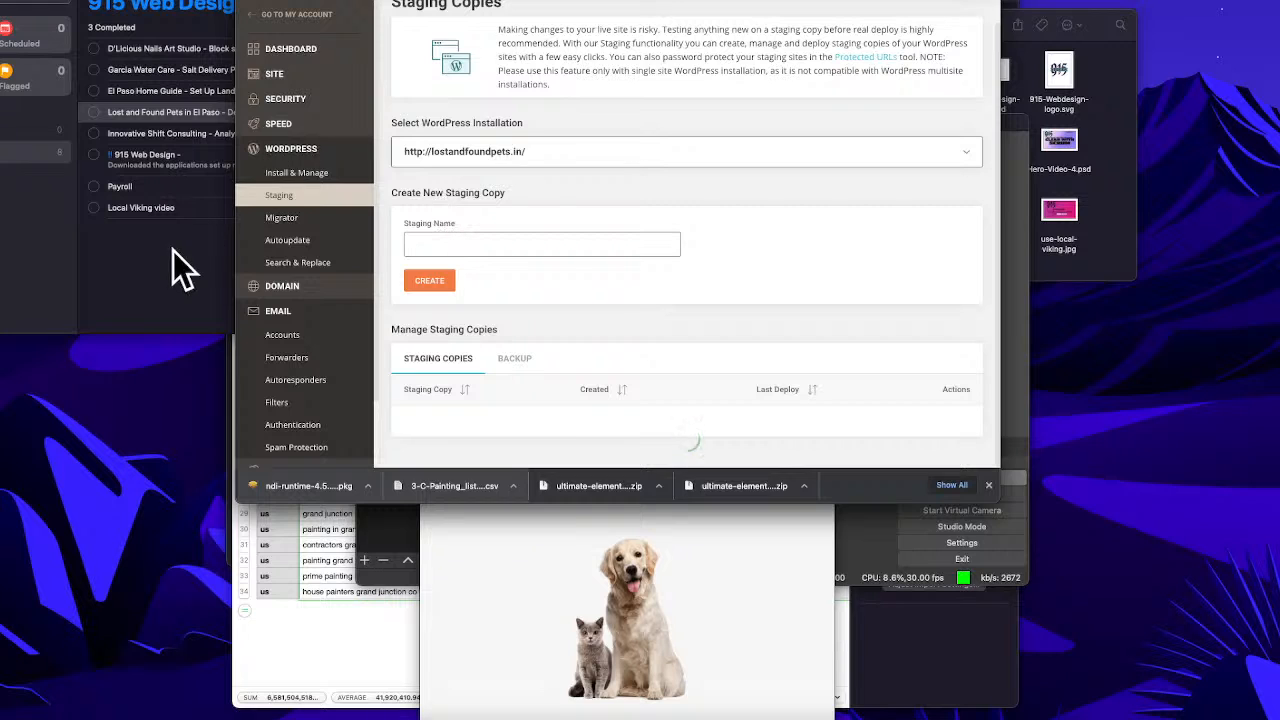
Step: Mark the "Lost and Found Pets in El Paso - Deploy Staging" reminder as completed
click(175, 285)
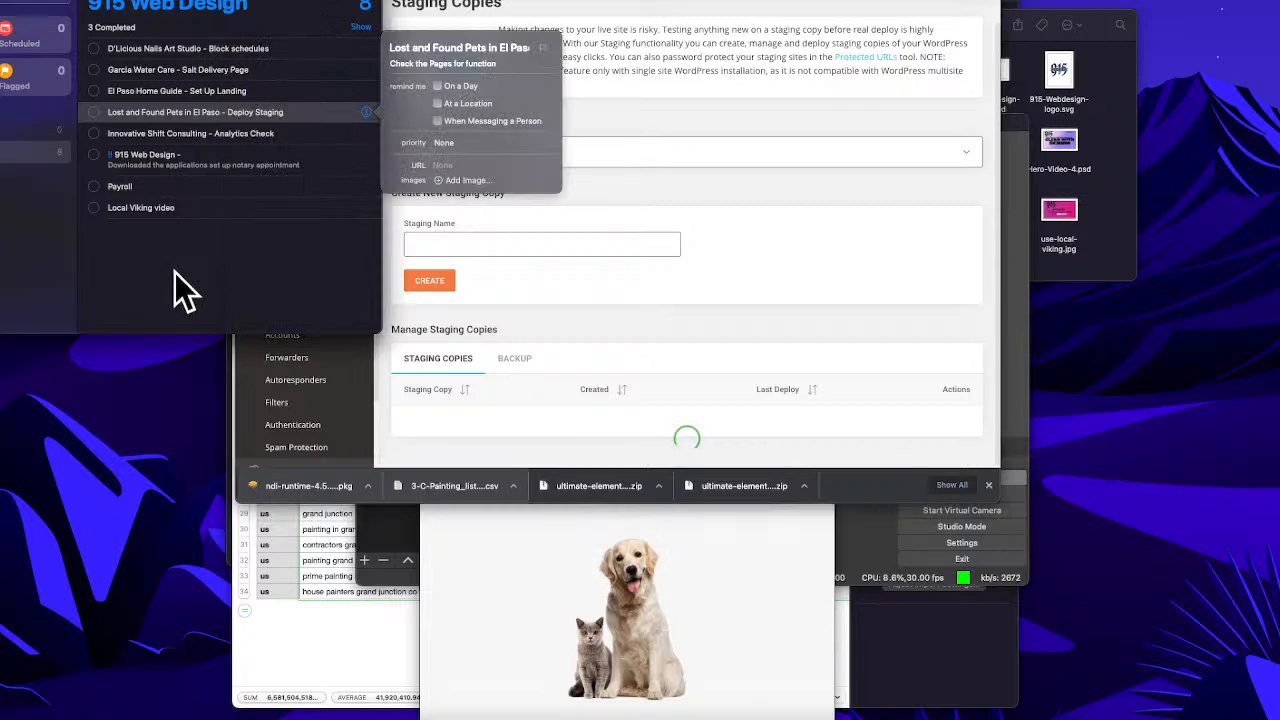
click(92, 113)
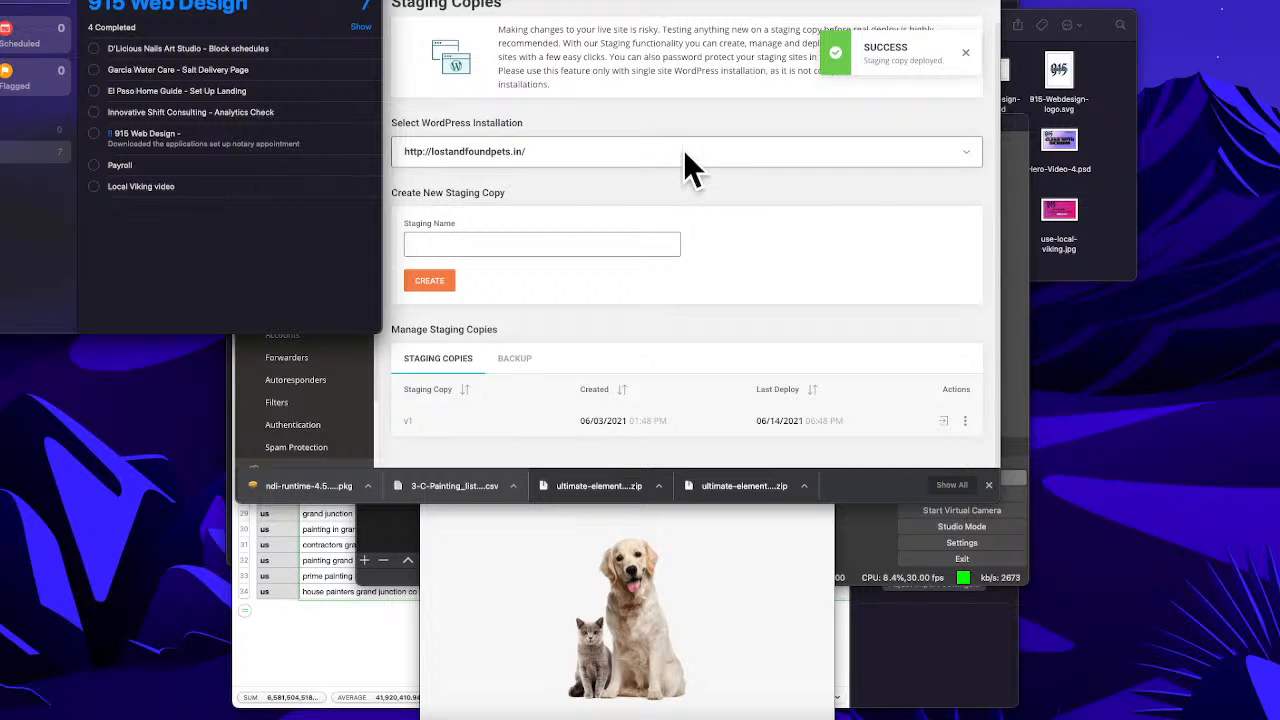
Step: Bring the incognito window with the staging site to the front and close it
click(640, 54)
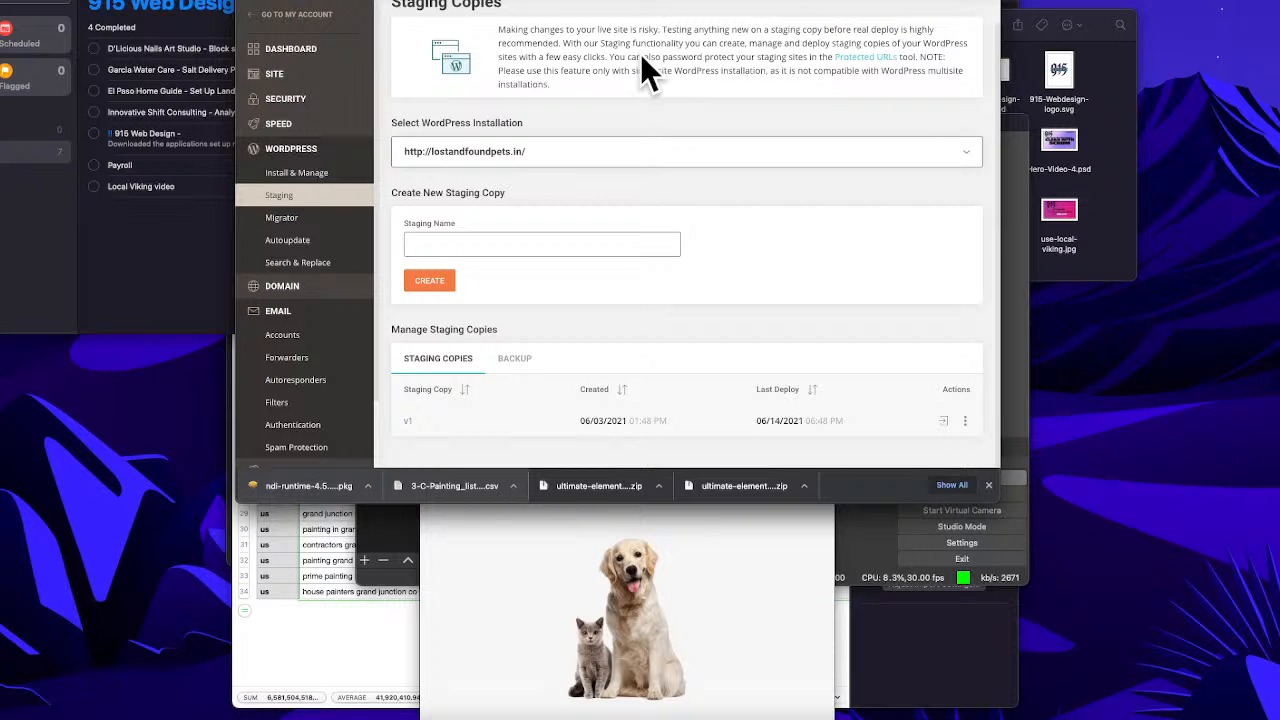
click(688, 613)
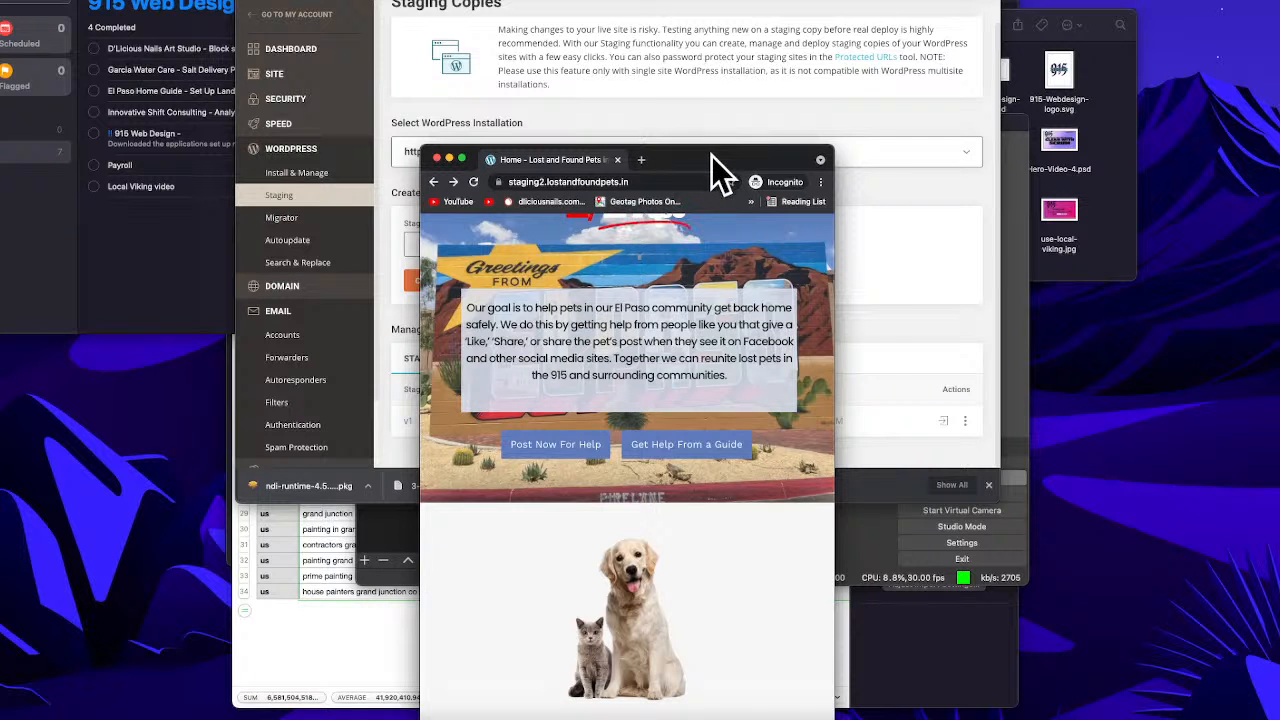
drag(705, 156, 729, 102)
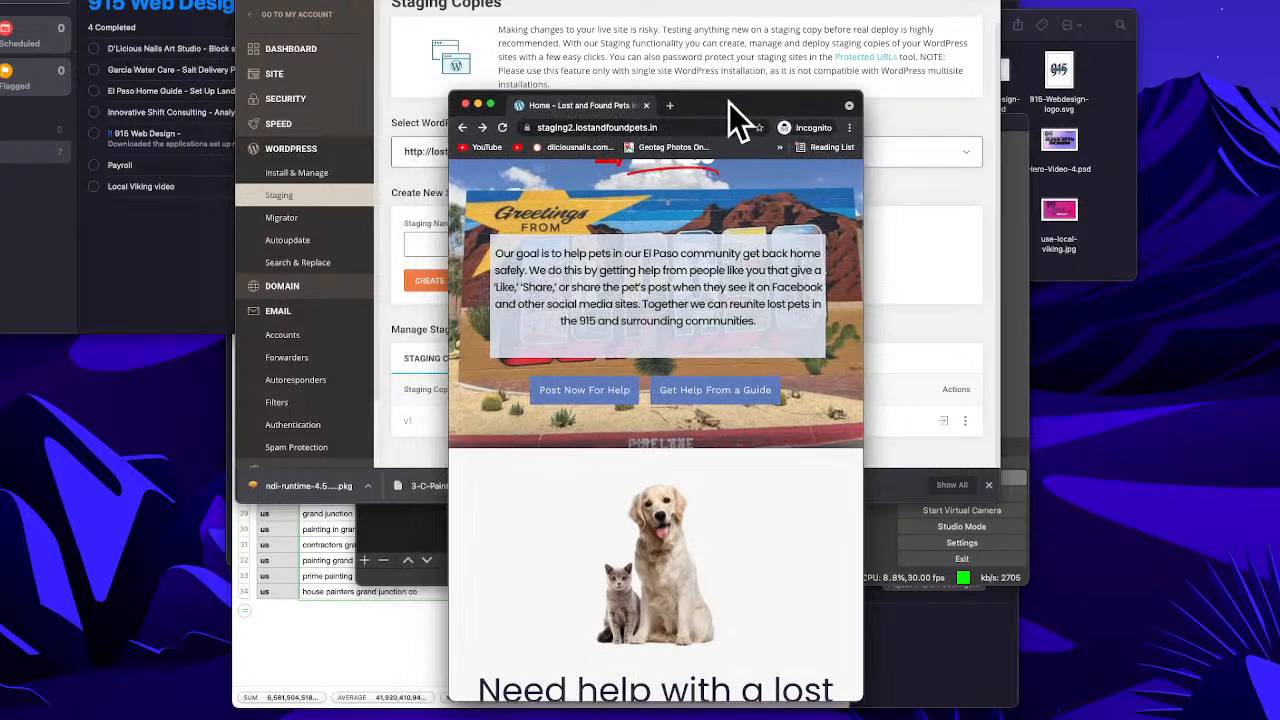
click(466, 103)
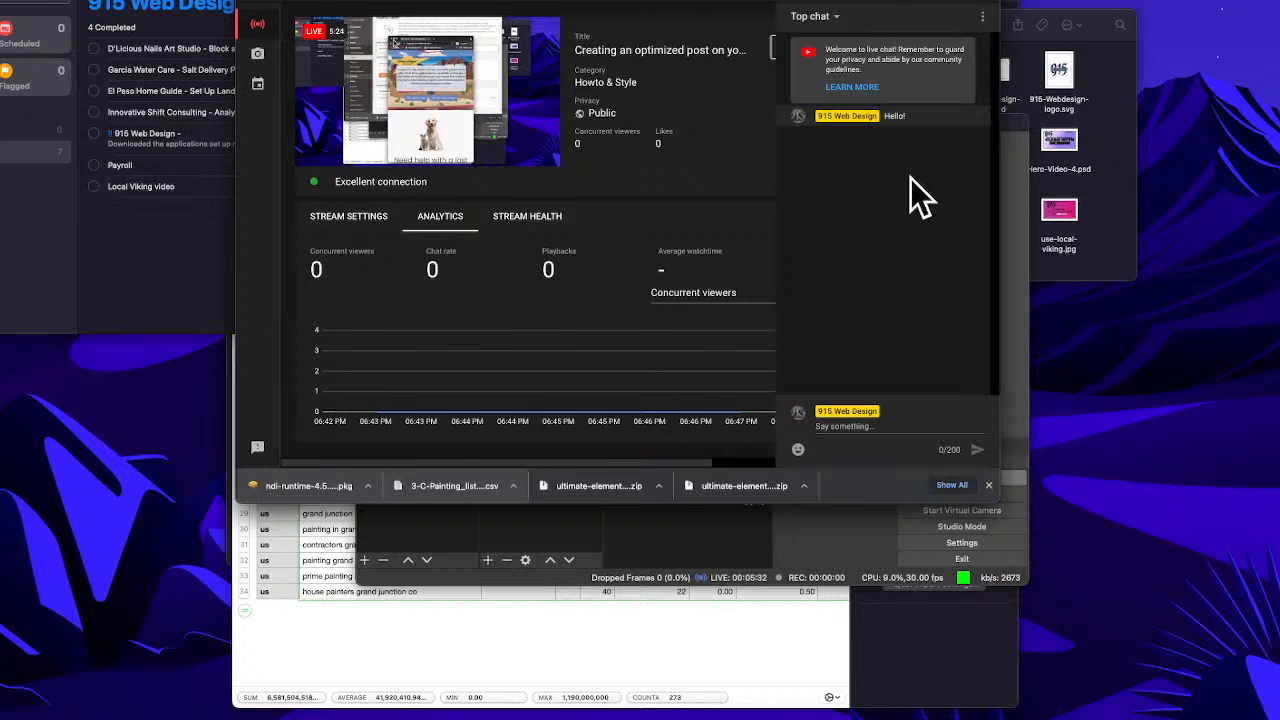
Step: Reposition the main browser window, switch to the Local Viking new post for Garcia Water Care and leave its Image Select dialog
drag(860, 0, 615, 0)
drag(716, 0, 896, 73)
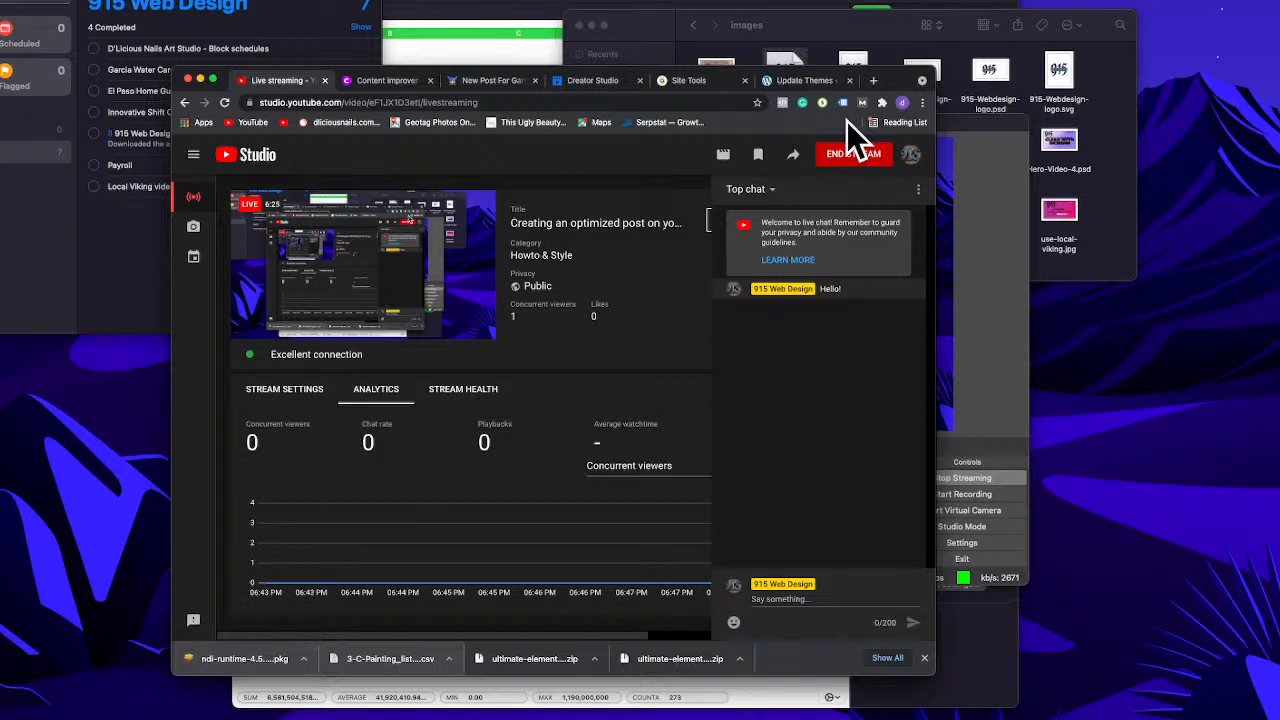
click(482, 80)
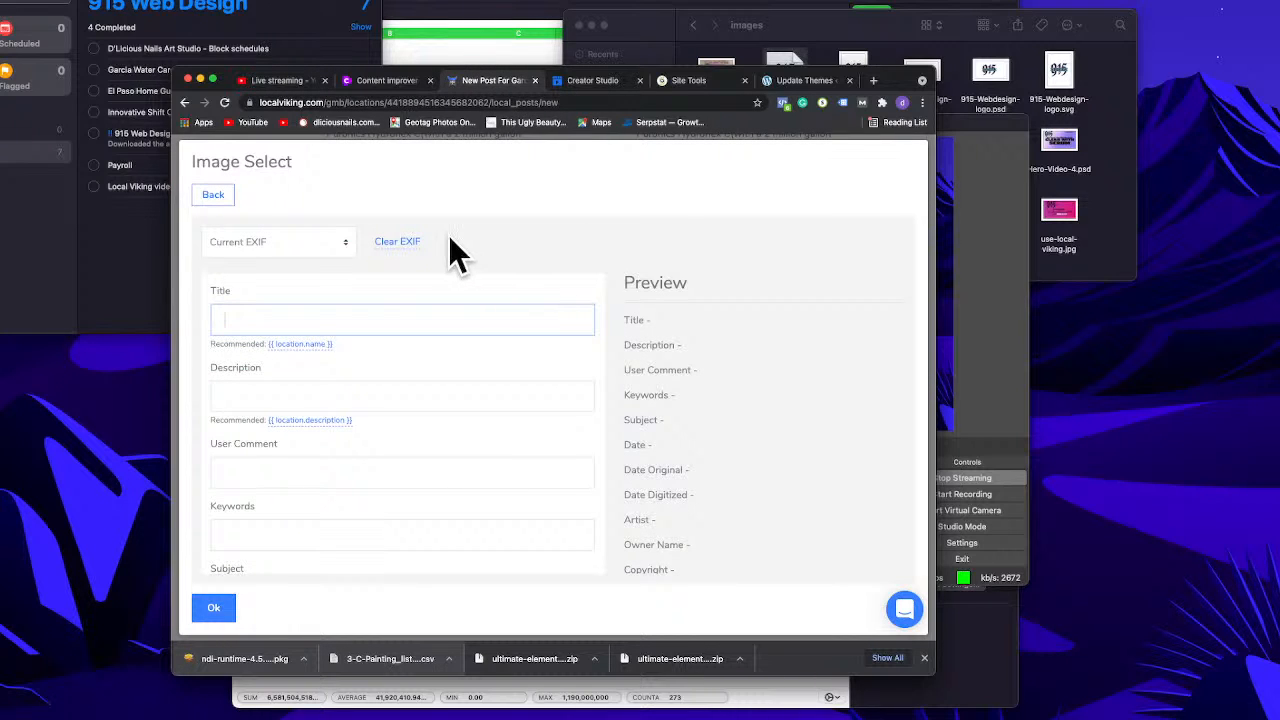
click(222, 196)
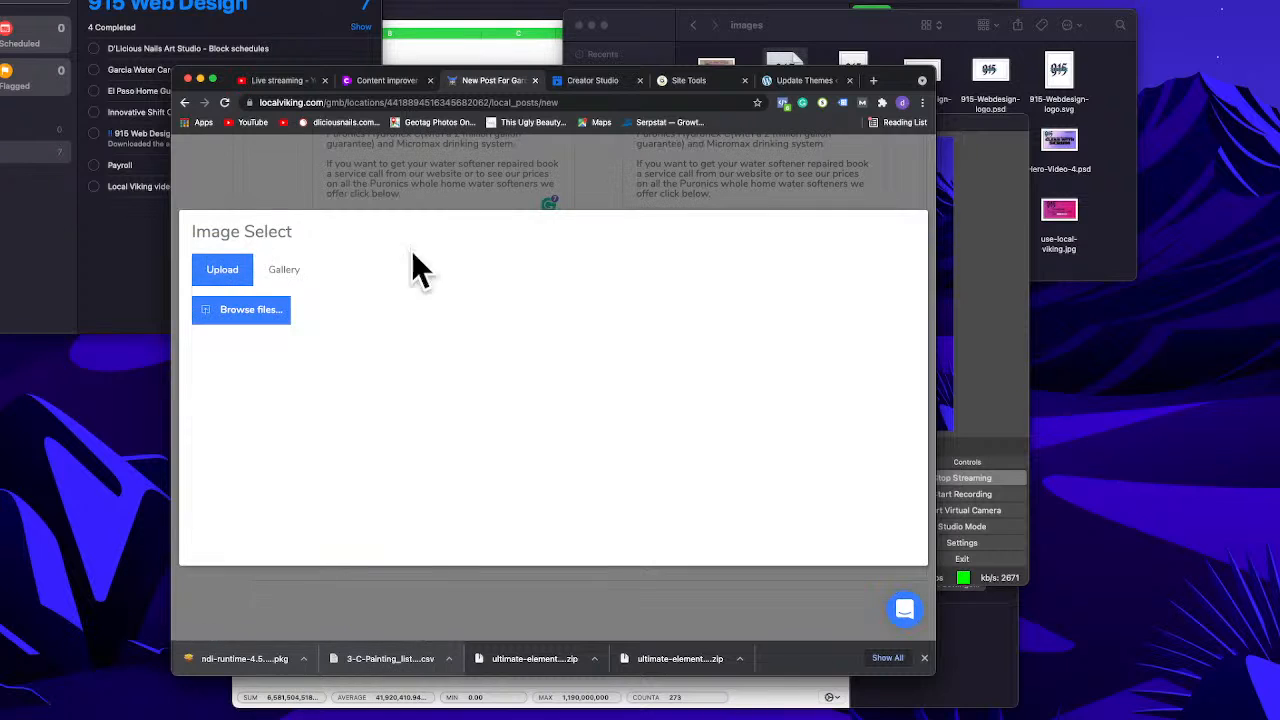
click(280, 164)
scroll(545, 286, up, 10)
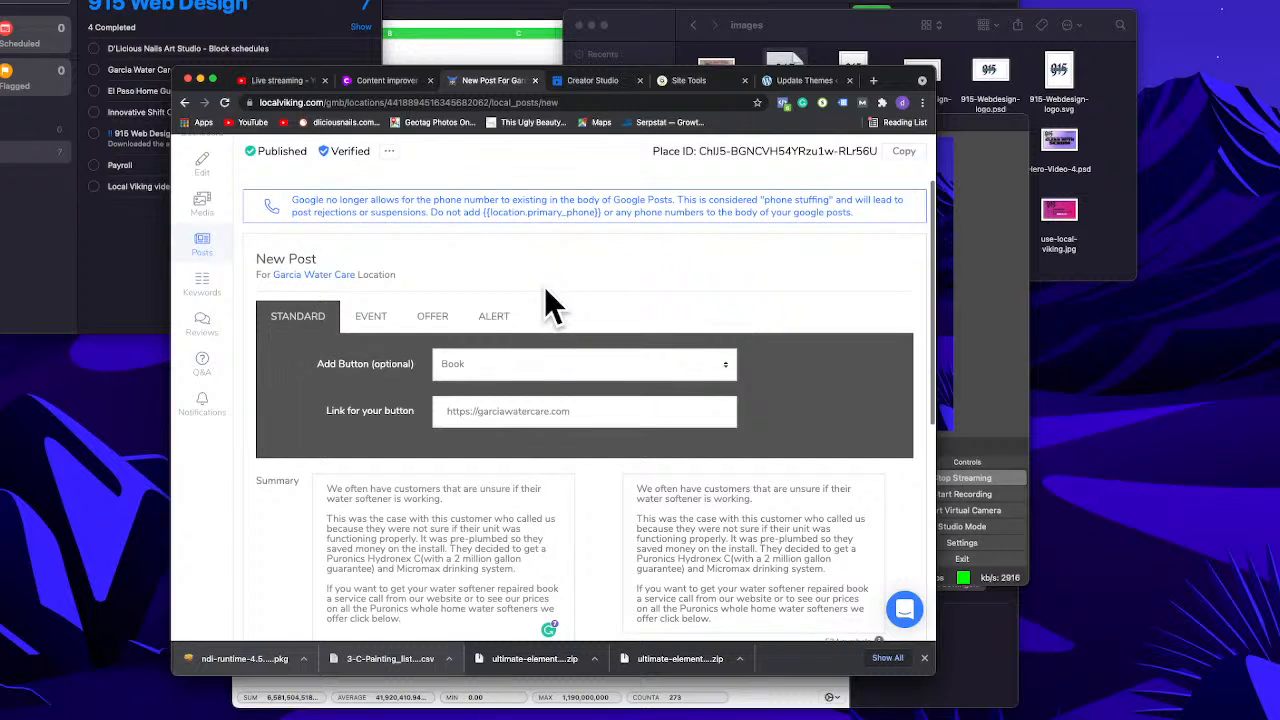
Step: Open the Garcia Water Care location from the Local Viking dashboard to view its details, and go to the GeoGrid Search page
scroll(545, 288, up, 2)
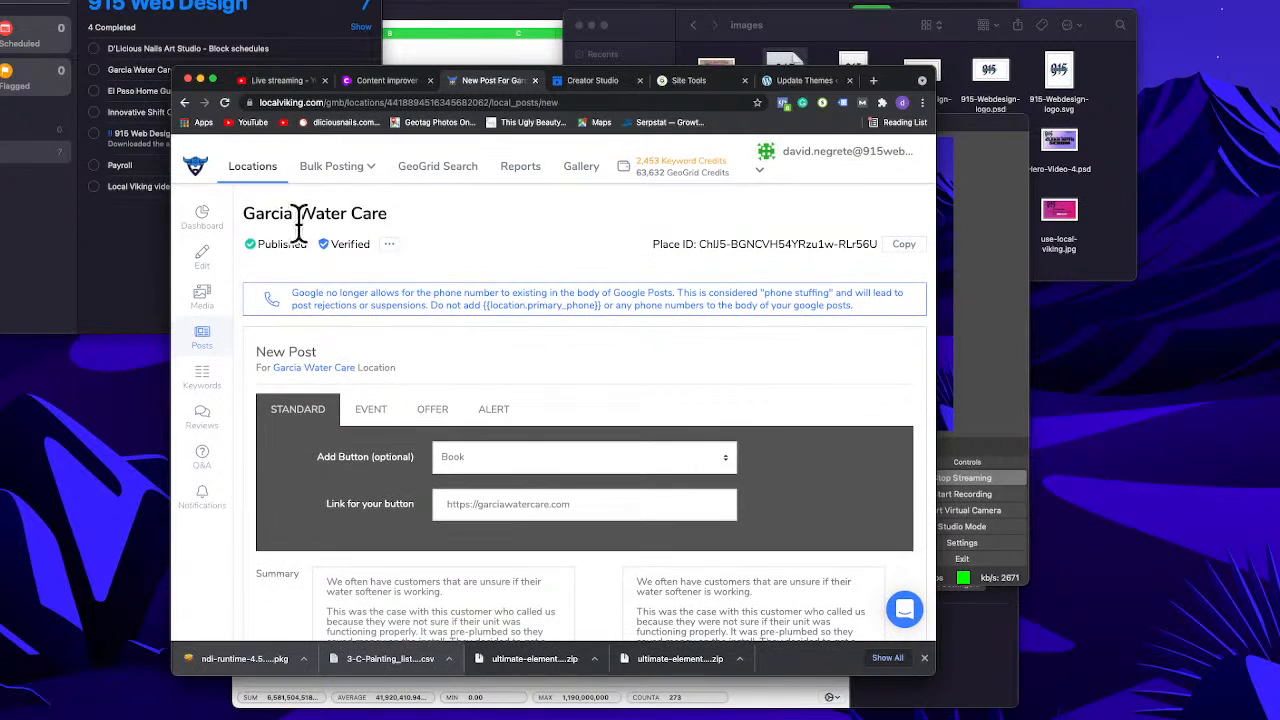
click(195, 166)
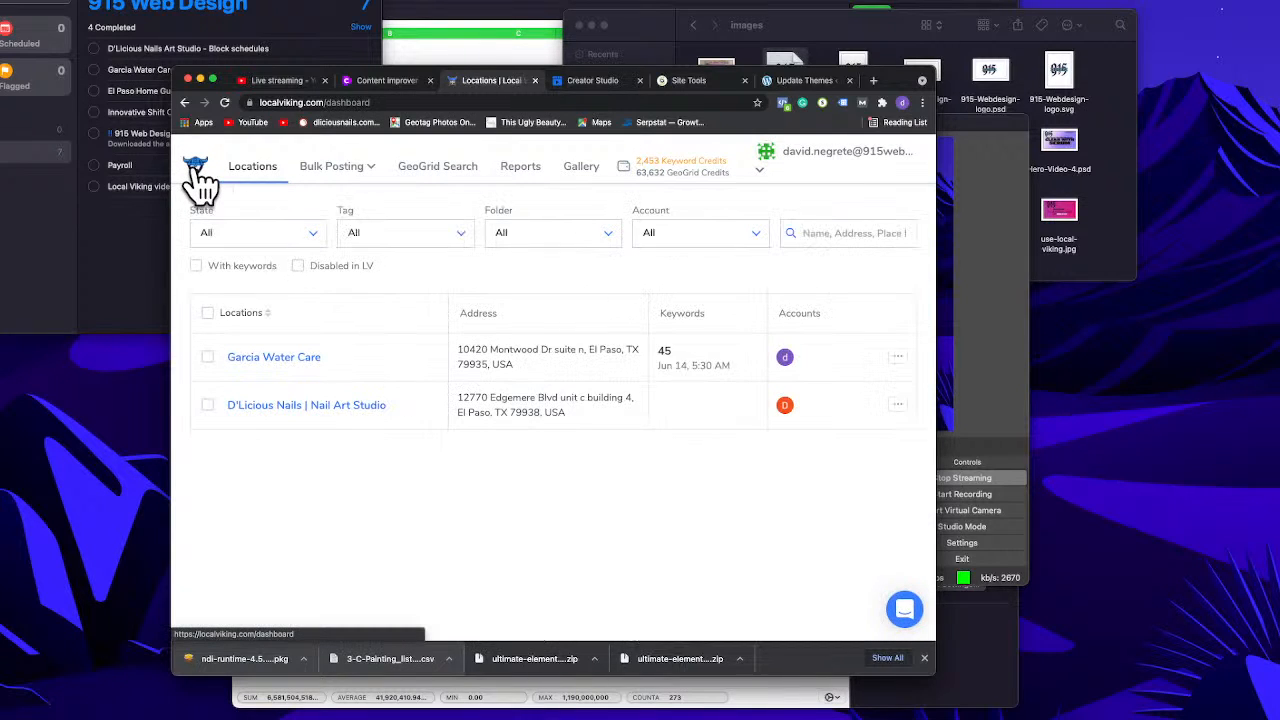
click(300, 358)
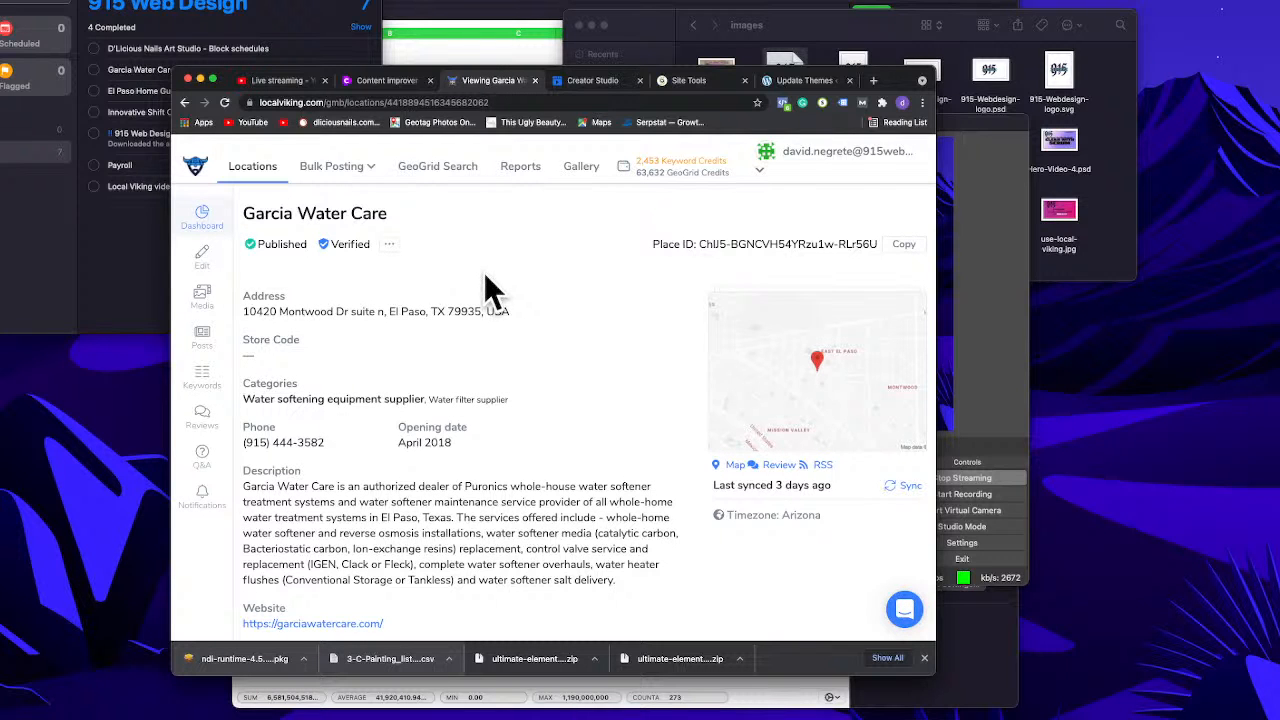
scroll(485, 275, down, 1)
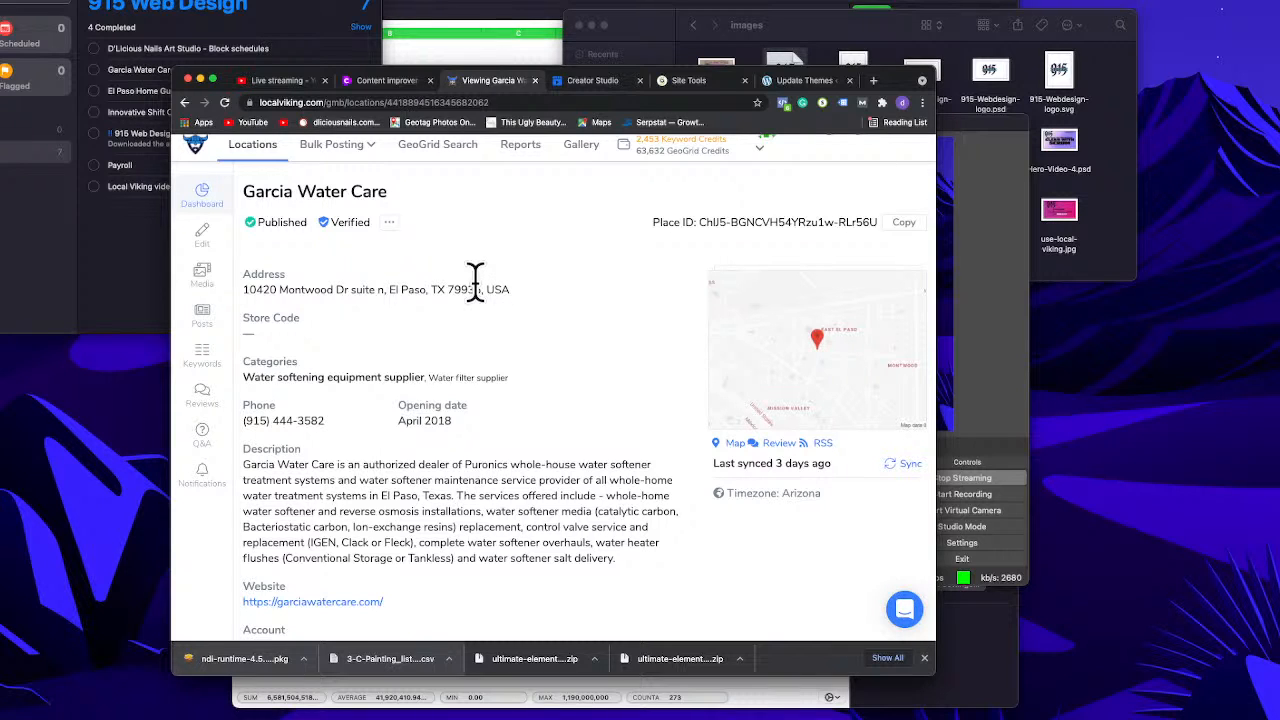
scroll(476, 280, up, 1)
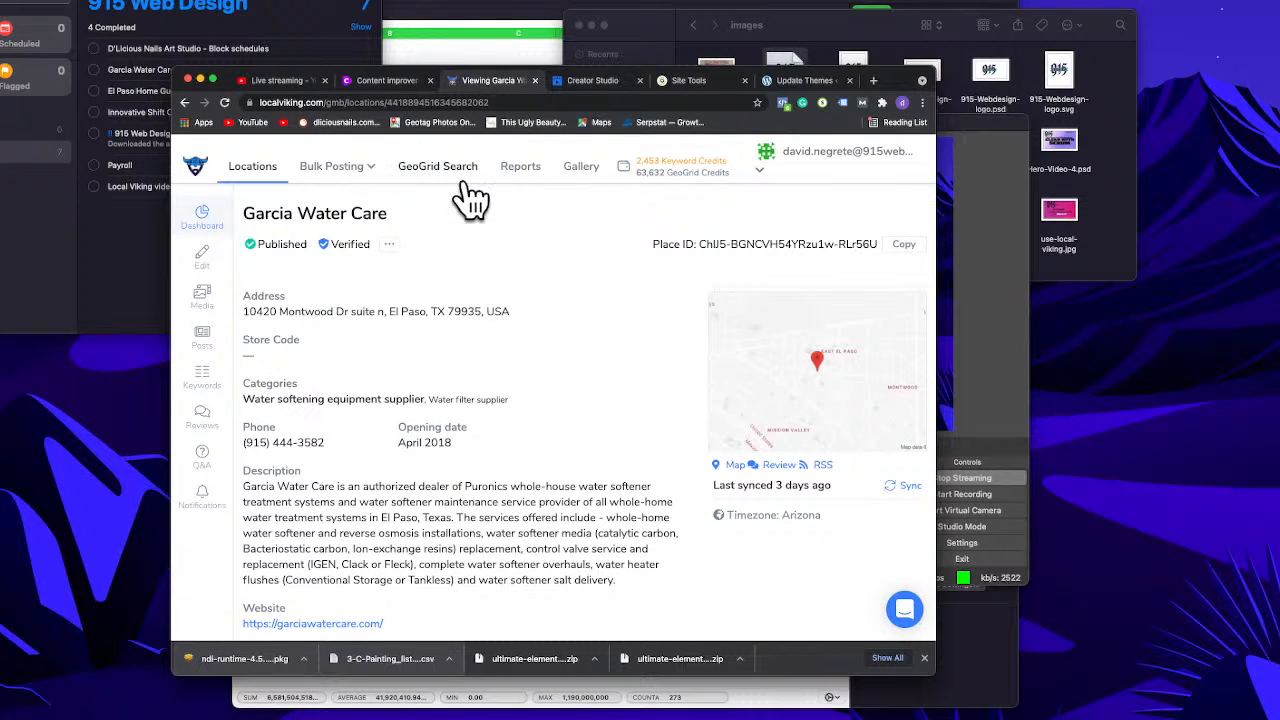
click(452, 180)
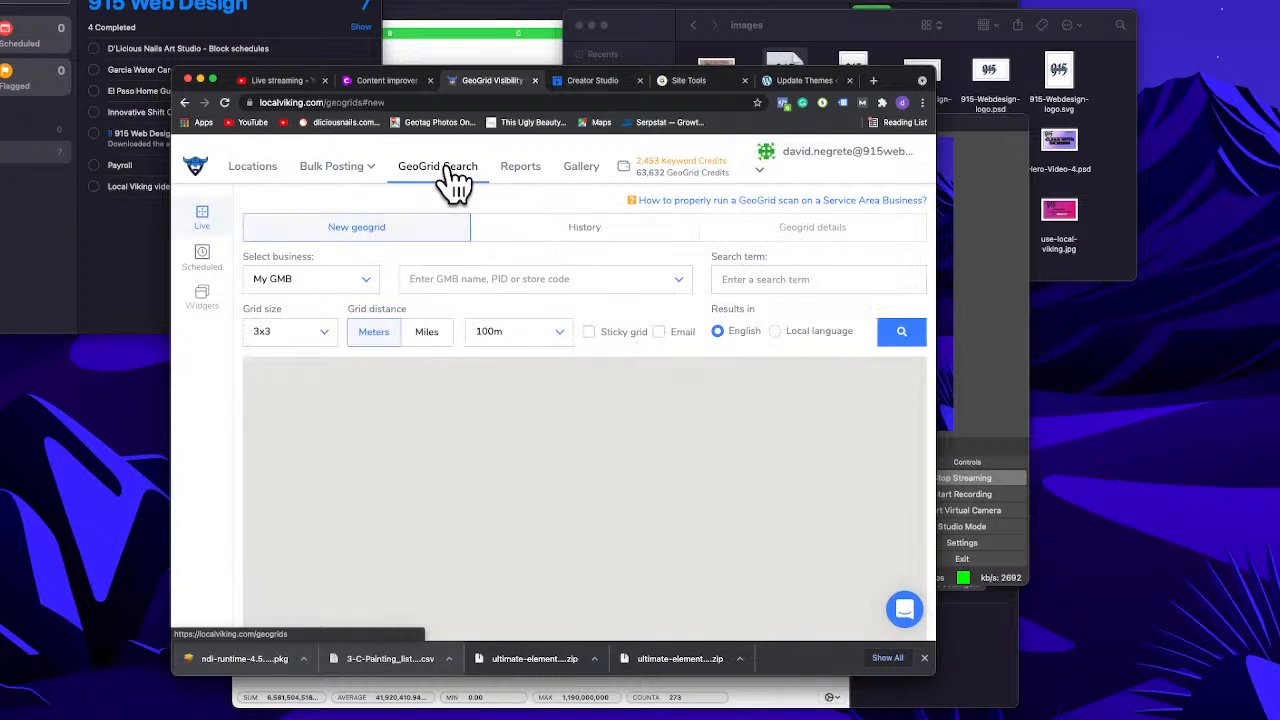
Step: Open the GeoGrid search history and look through the past scans, including the "Water Softener repair" entry for Garcia Water Care
drag(905, 82, 885, 40)
click(555, 192)
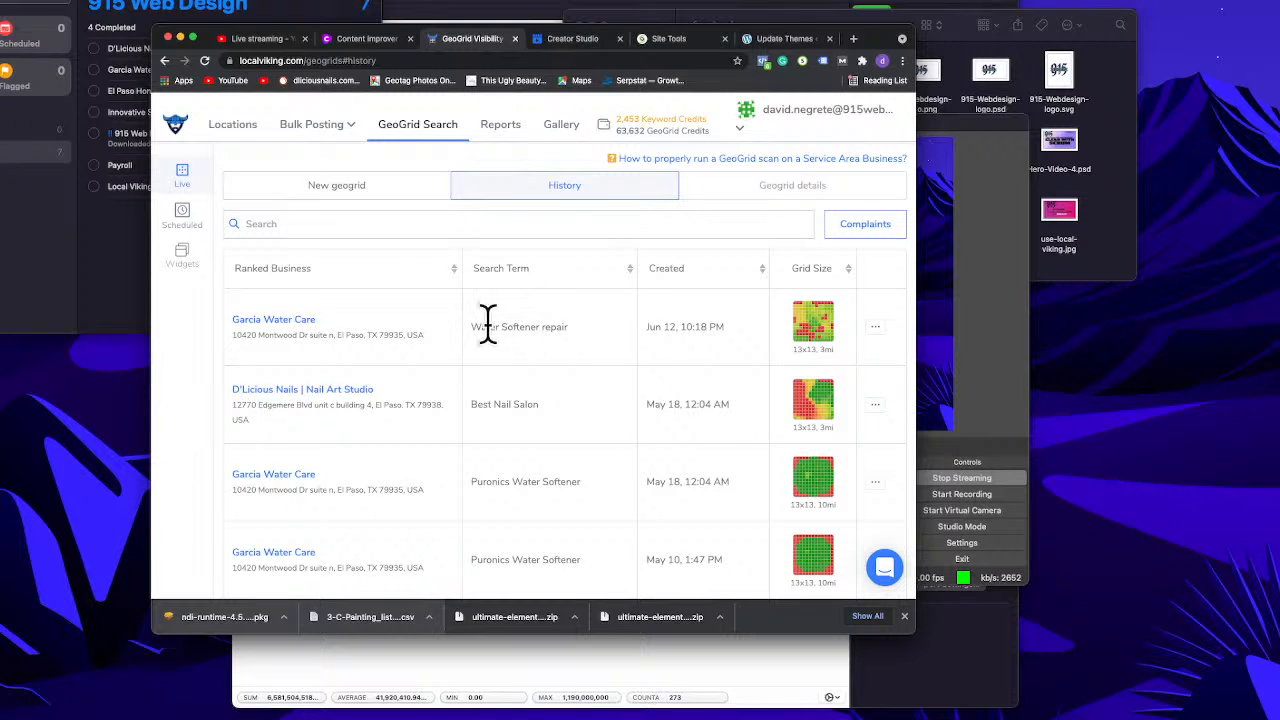
drag(470, 324, 585, 345)
scroll(517, 400, down, 1)
scroll(557, 391, down, 4)
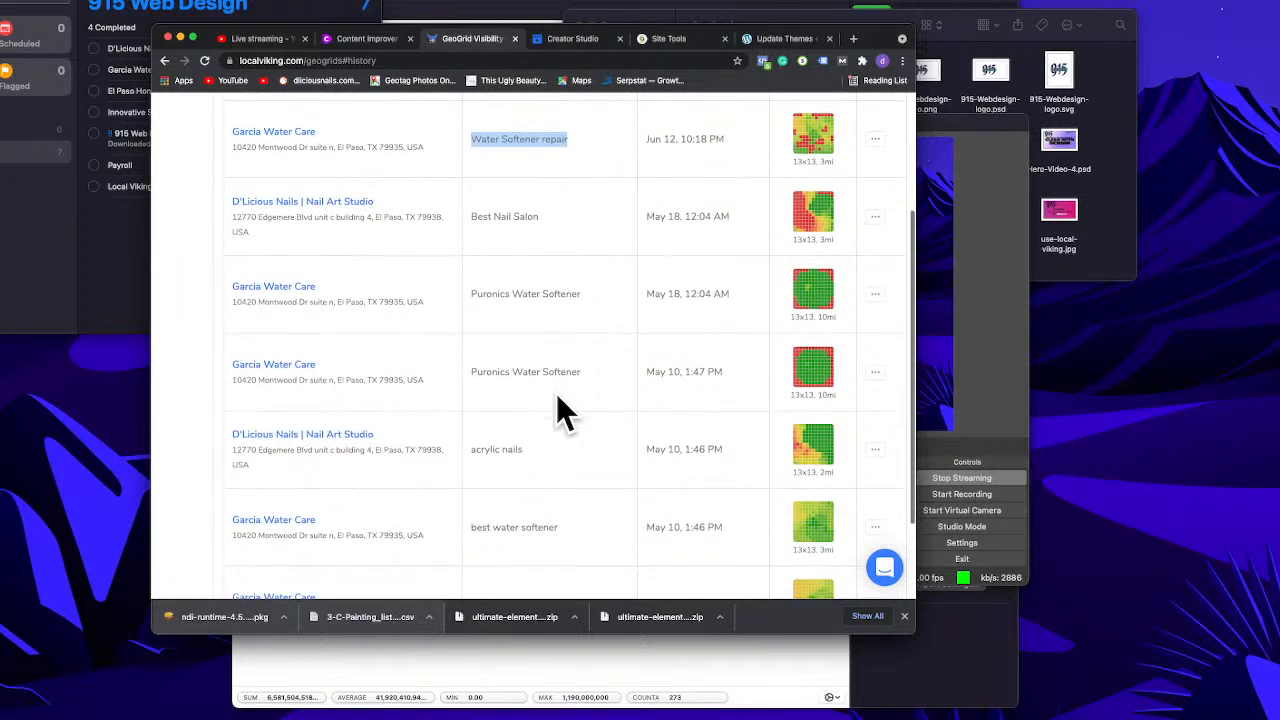
scroll(557, 395, up, 5)
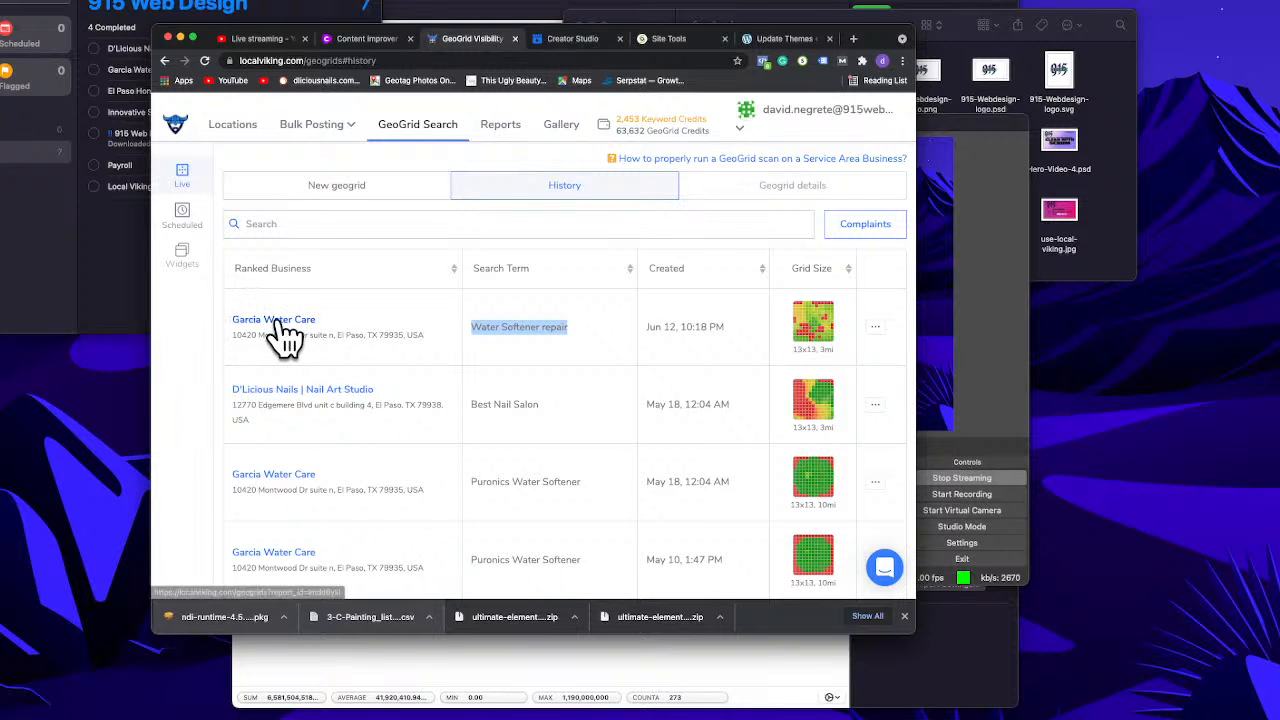
Step: Open the Garcia Water Care "Water Softener repair" GeoGrid report, show the ranked business on the map and examine the grid
click(464, 368)
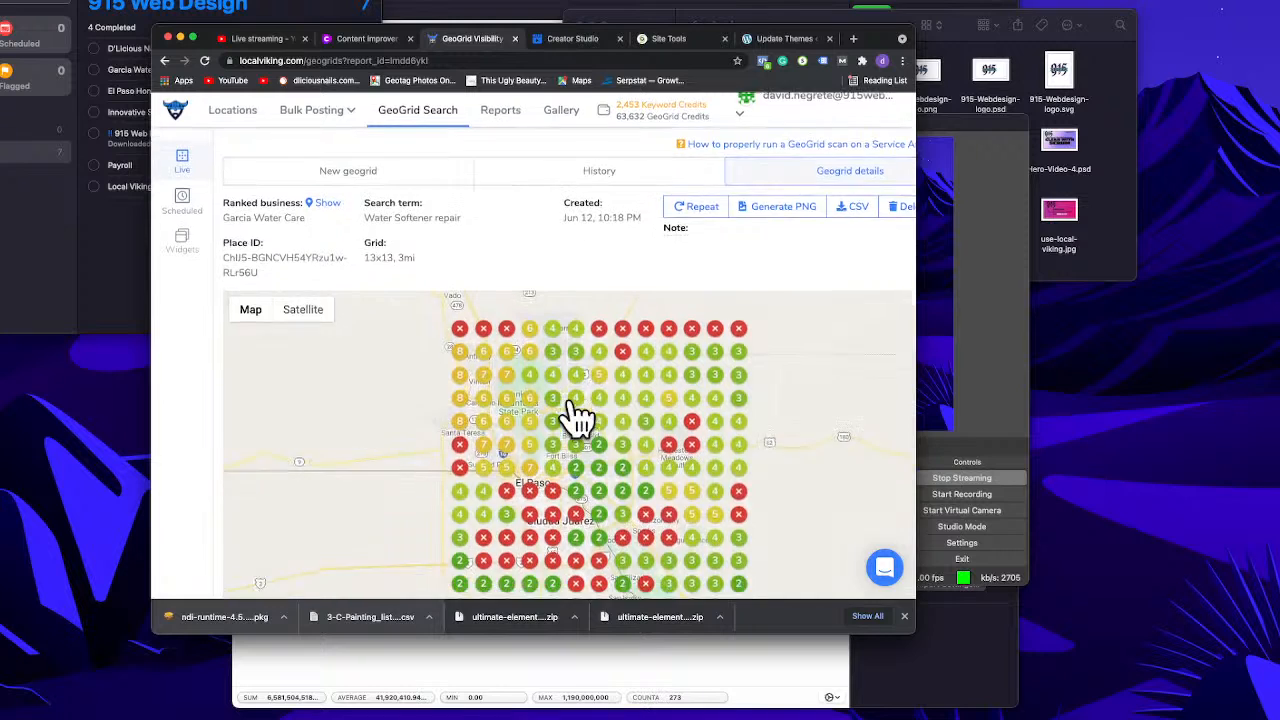
scroll(565, 412, down, 2)
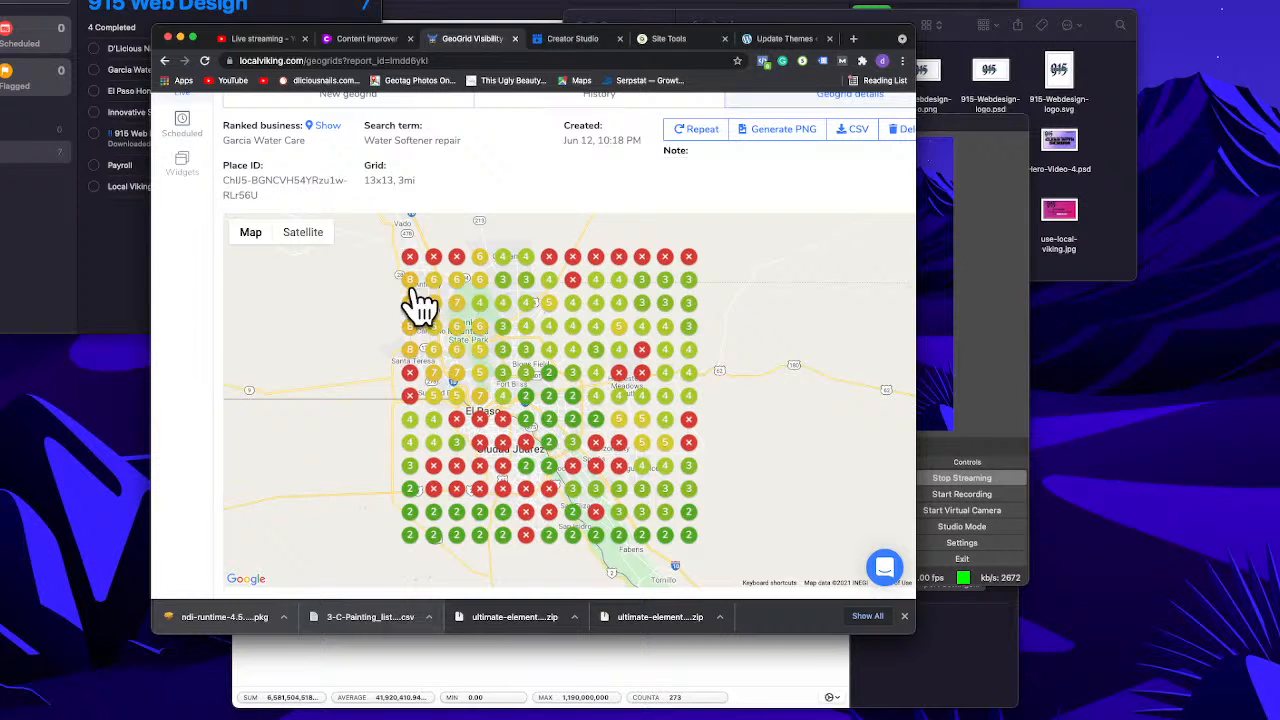
click(322, 127)
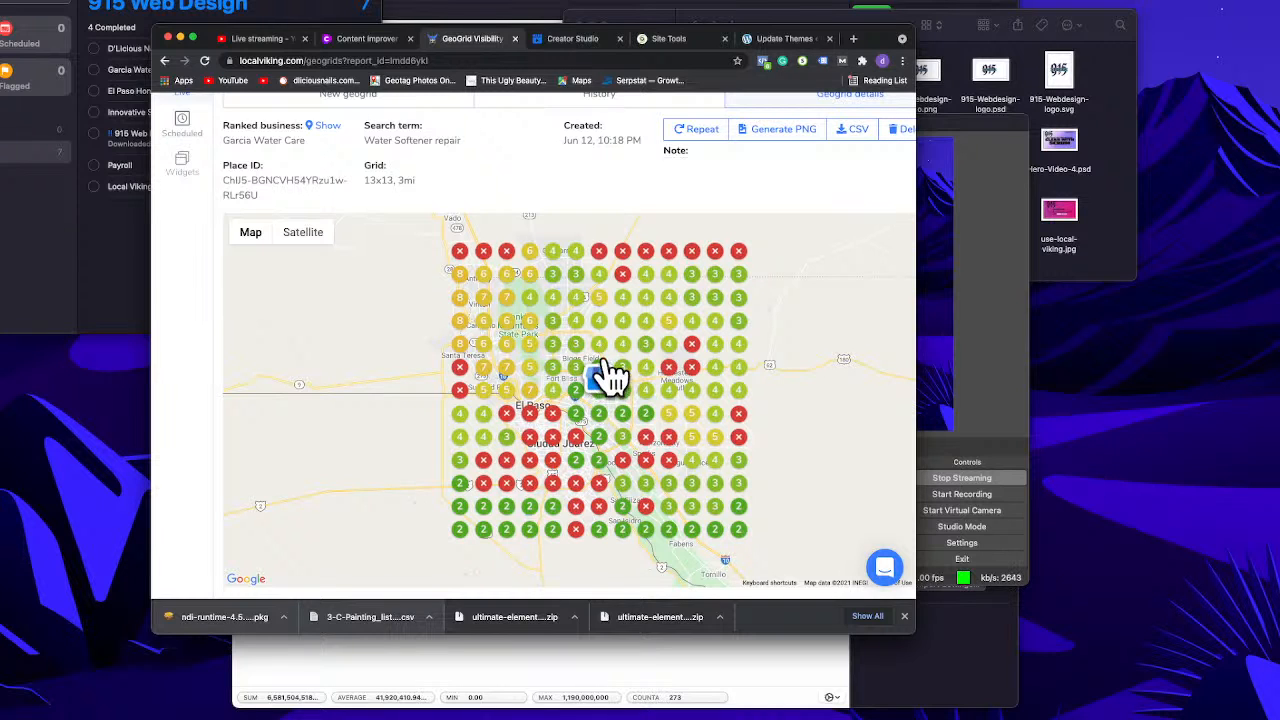
scroll(624, 408, down, 1)
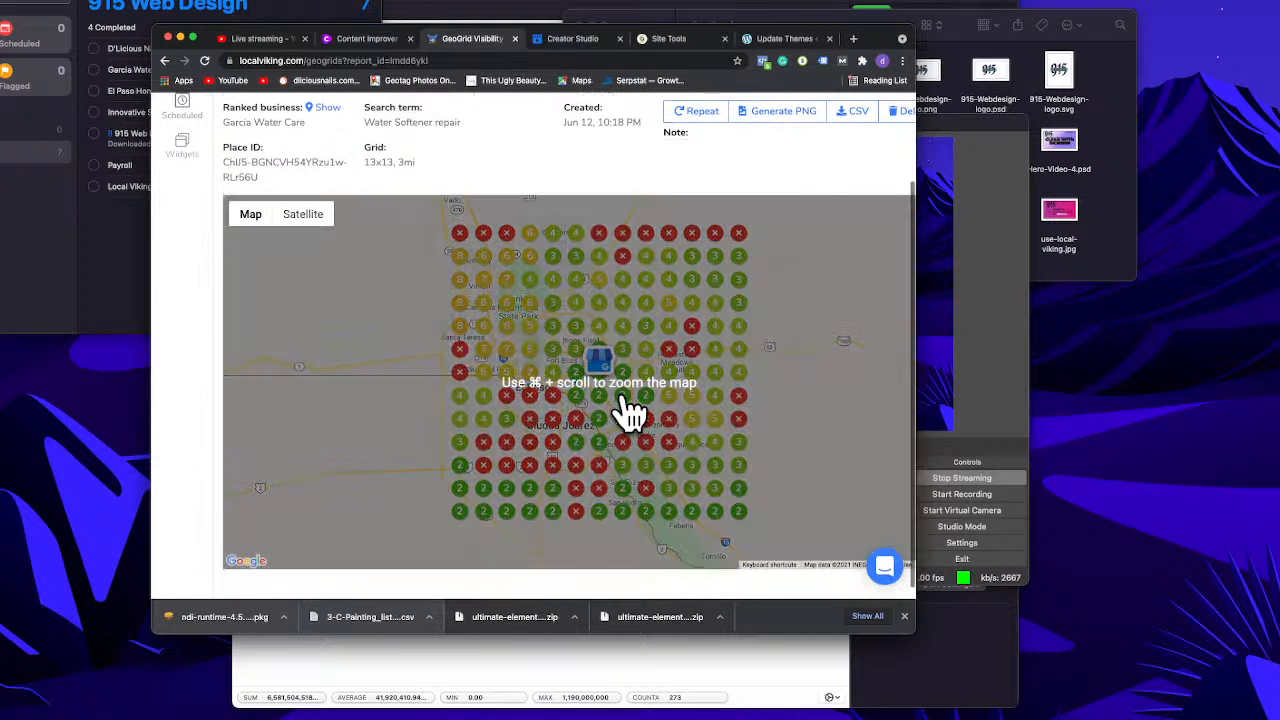
scroll(627, 408, up, 3)
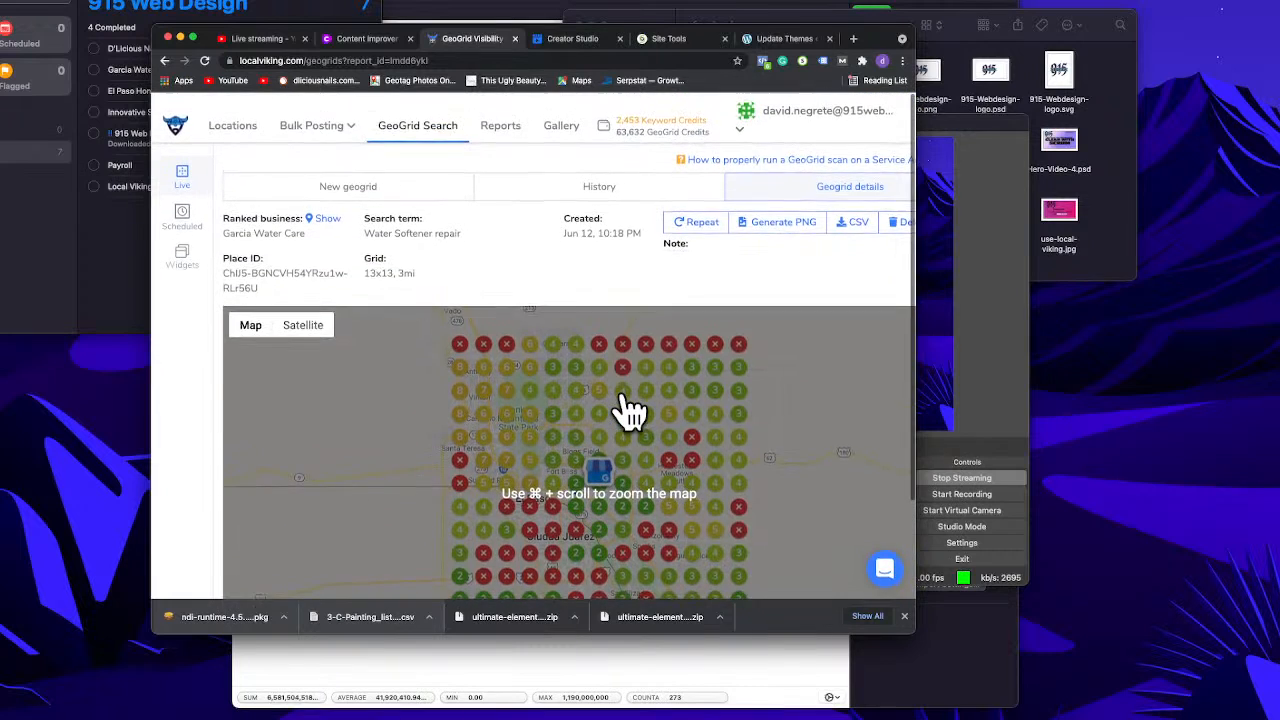
scroll(628, 408, down, 3)
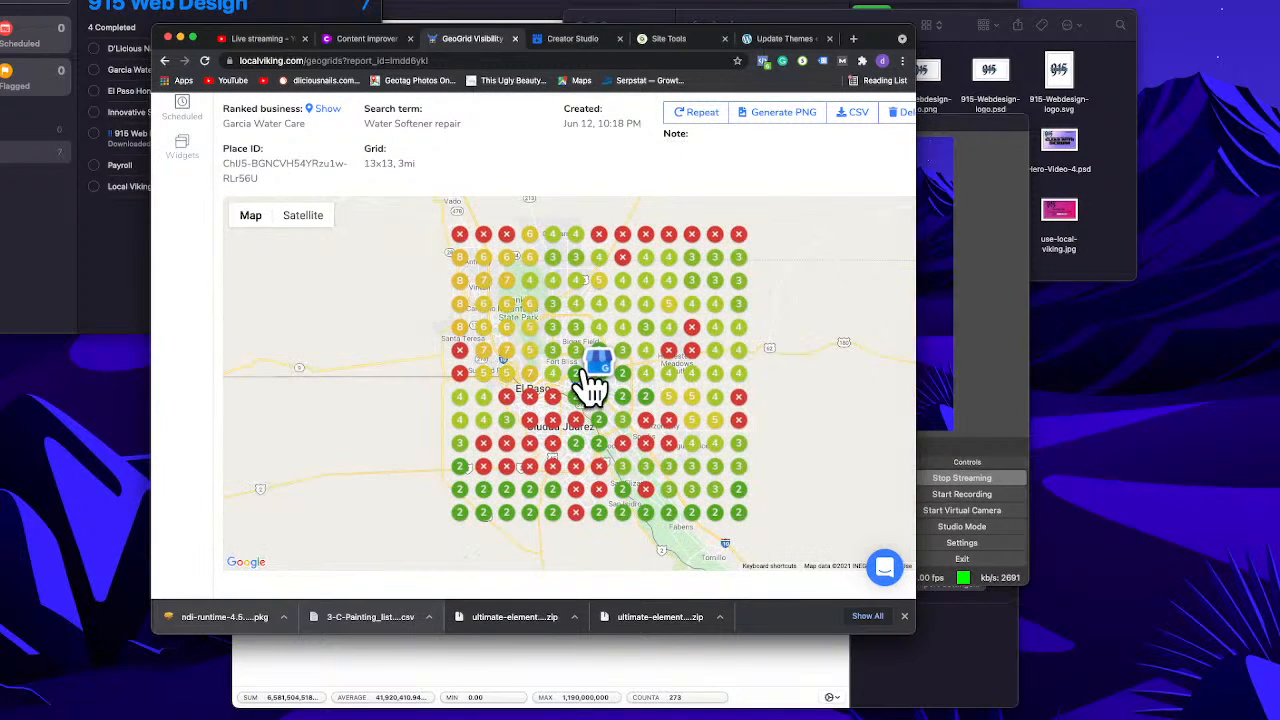
Step: Toggle the ranked business marker on the map, and view and close the ranking details of a rank 5 grid point north of it
click(326, 108)
click(328, 108)
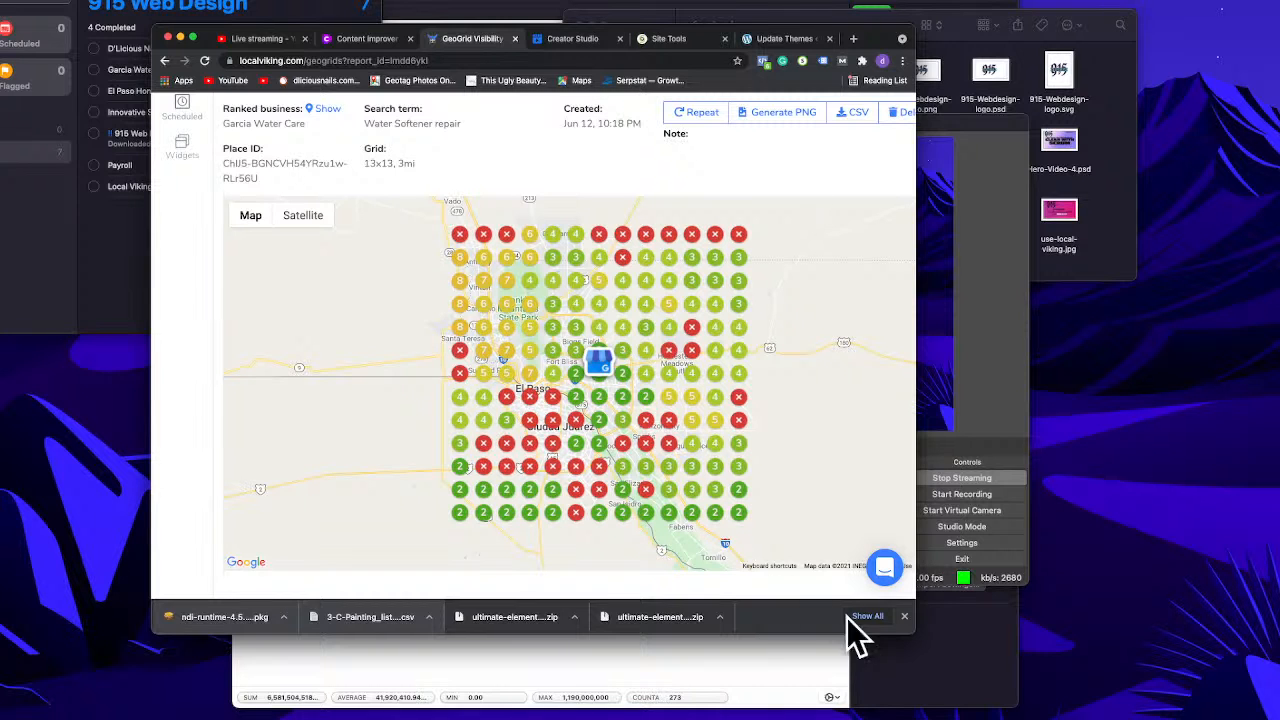
scroll(706, 430, up, 2)
scroll(712, 443, up, 2)
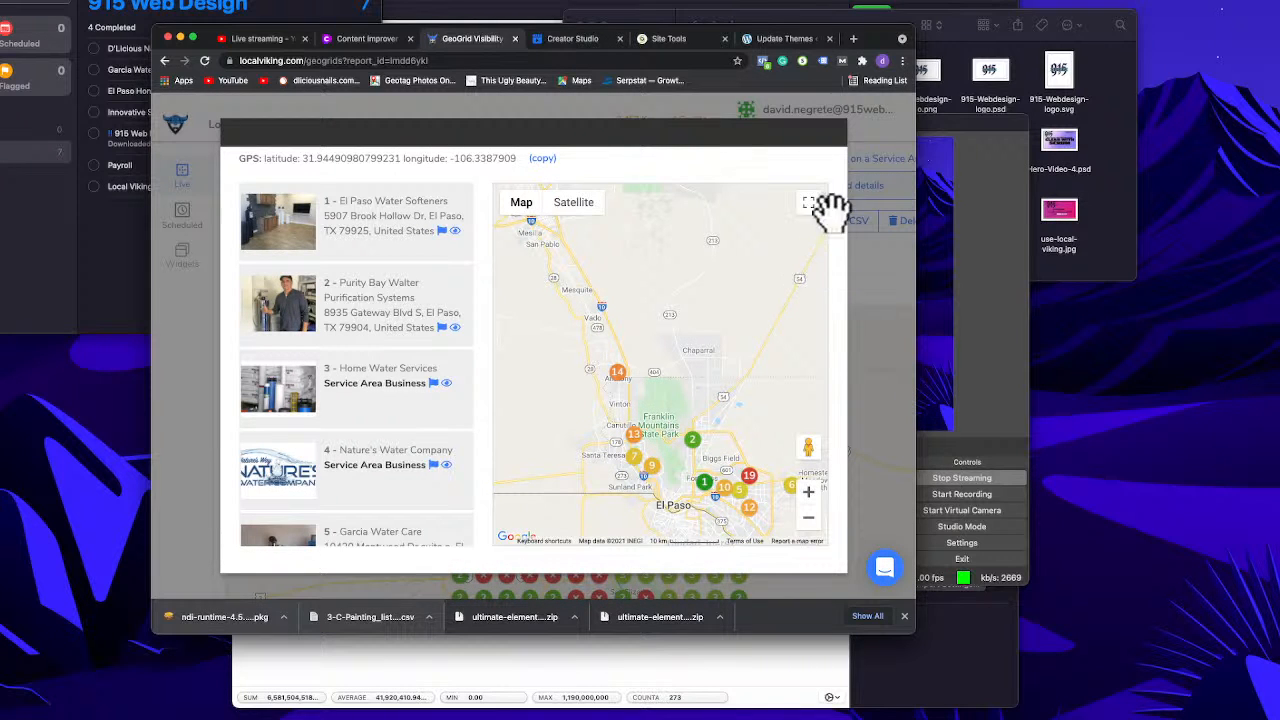
click(877, 142)
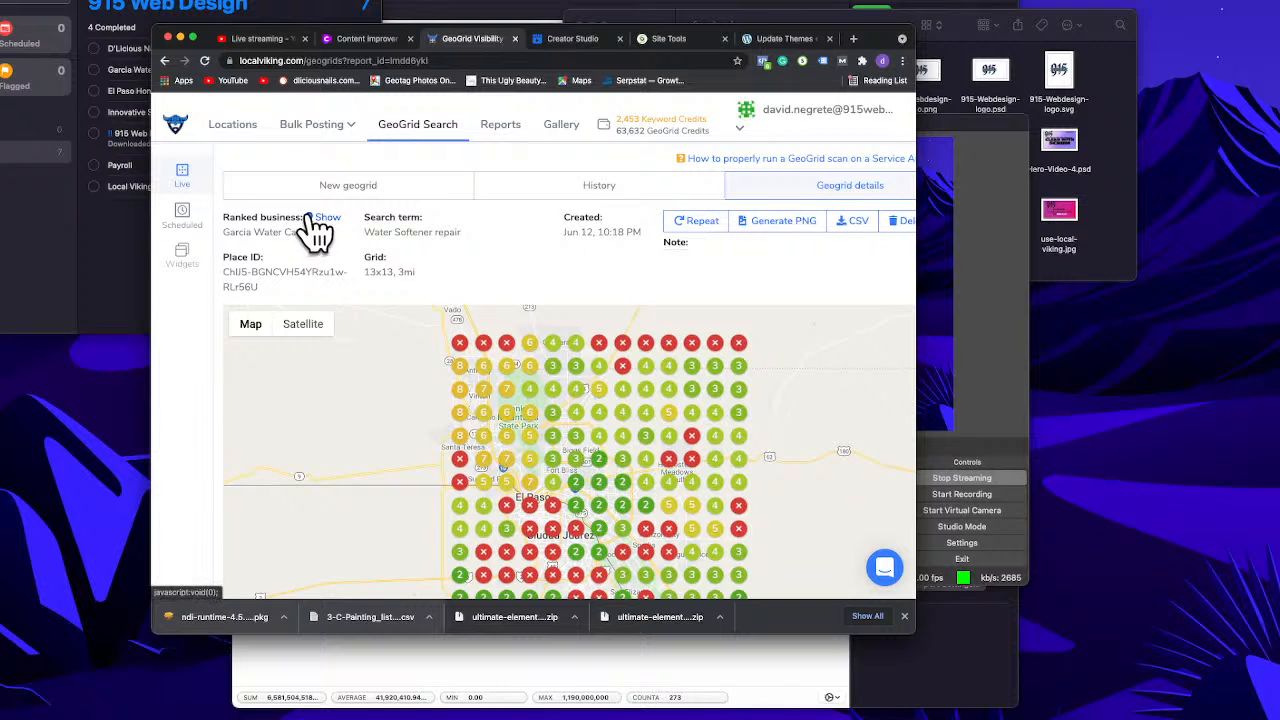
Step: Open the ranking details of the rank 2 grid point just west of the business location and read through the competitor list
click(577, 484)
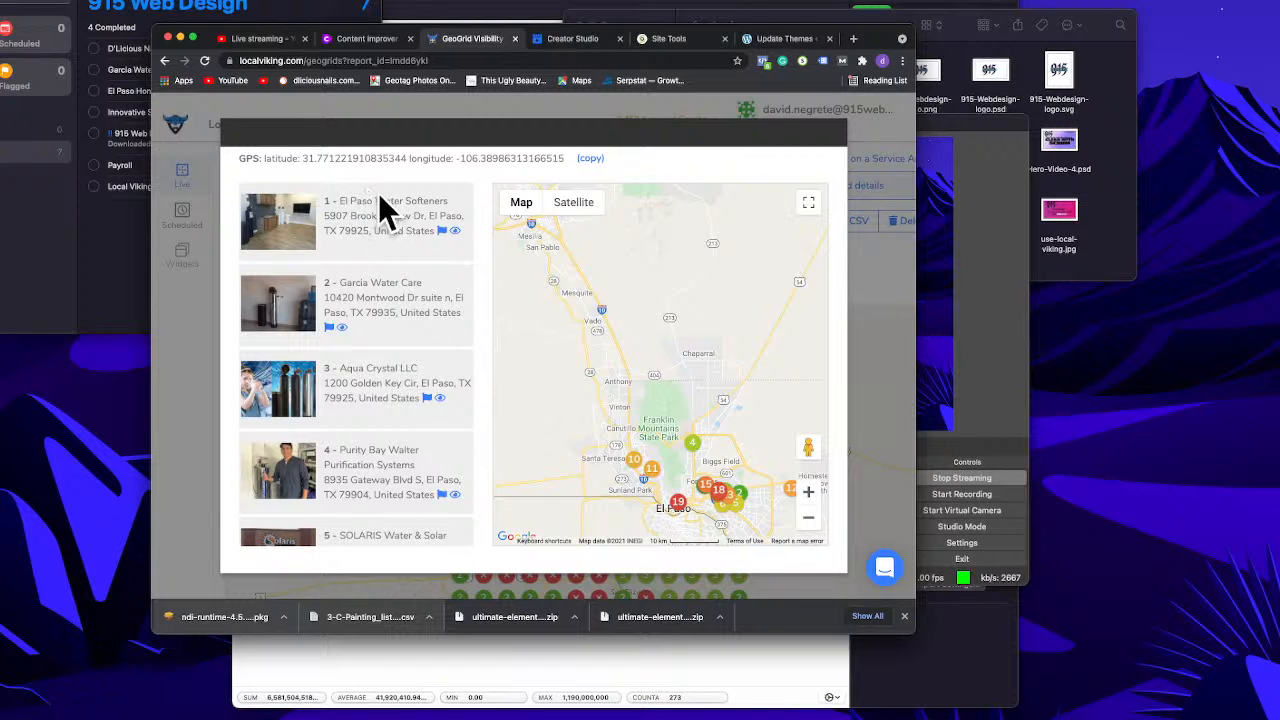
drag(349, 200, 437, 200)
click(380, 202)
scroll(422, 257, down, 2)
scroll(422, 257, down, 1)
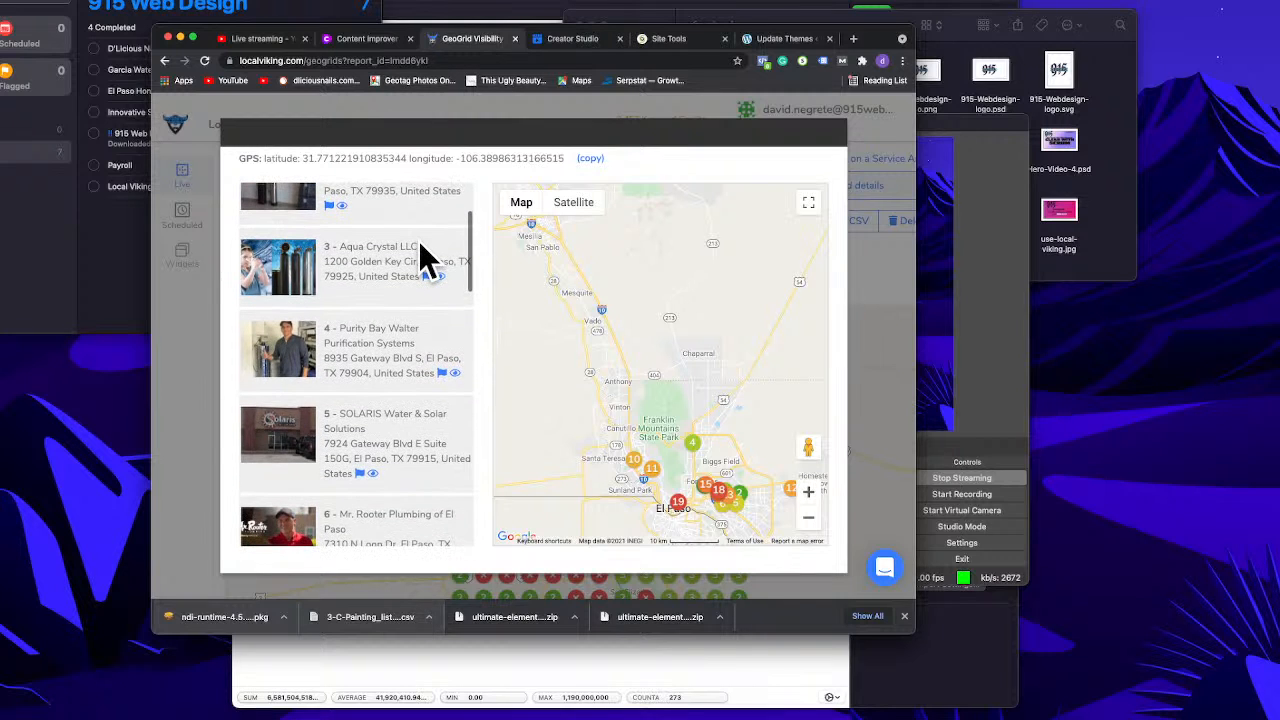
scroll(419, 243, up, 2)
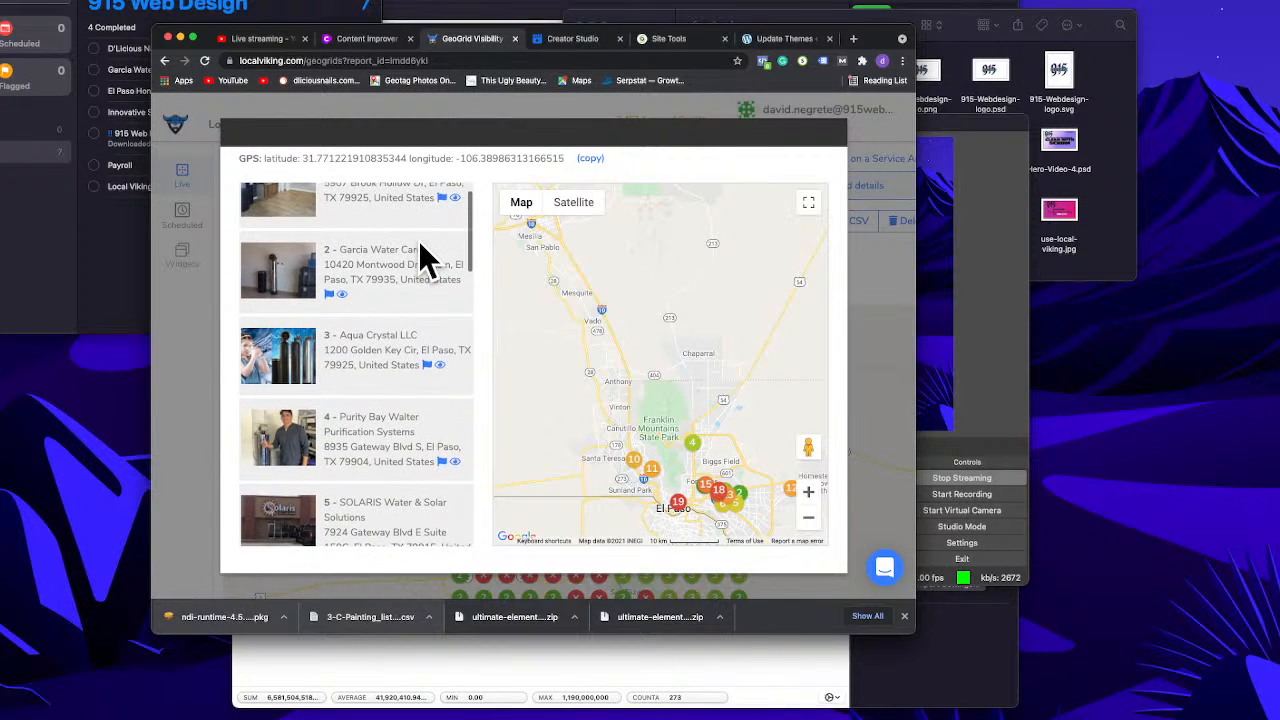
scroll(432, 256, down, 2)
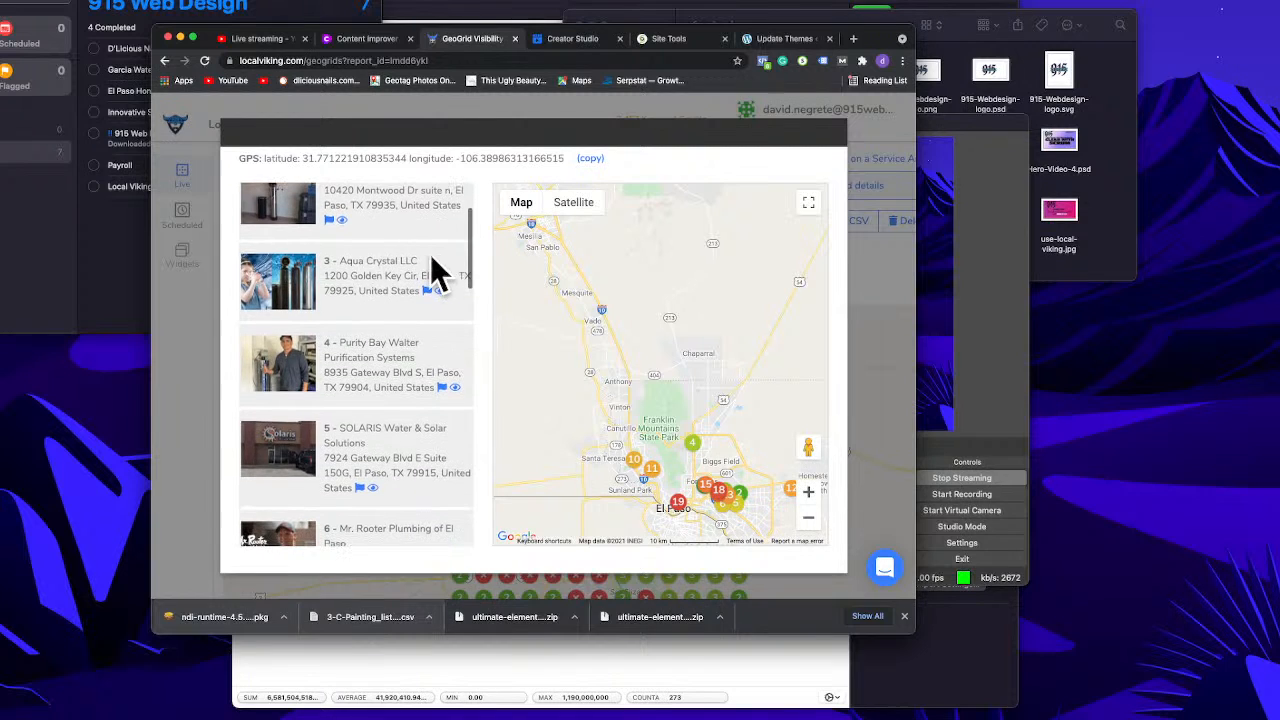
drag(351, 260, 397, 262)
scroll(380, 260, down, 1)
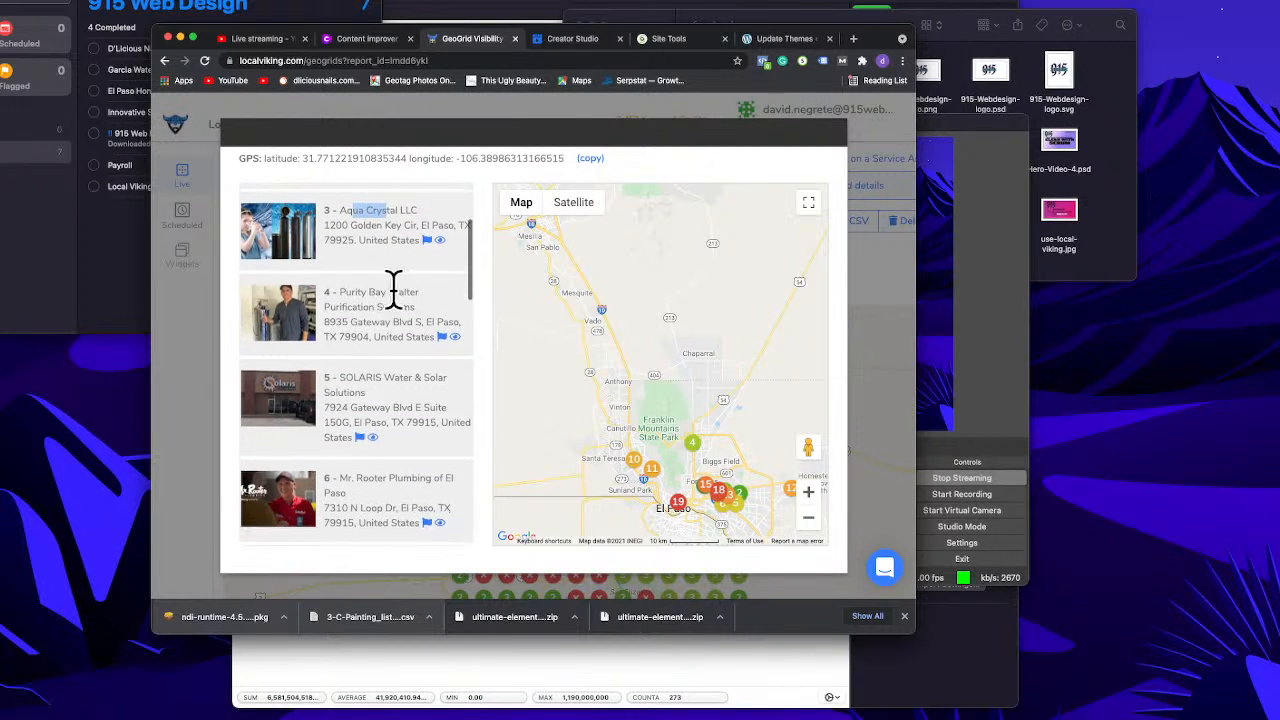
scroll(403, 272, down, 2)
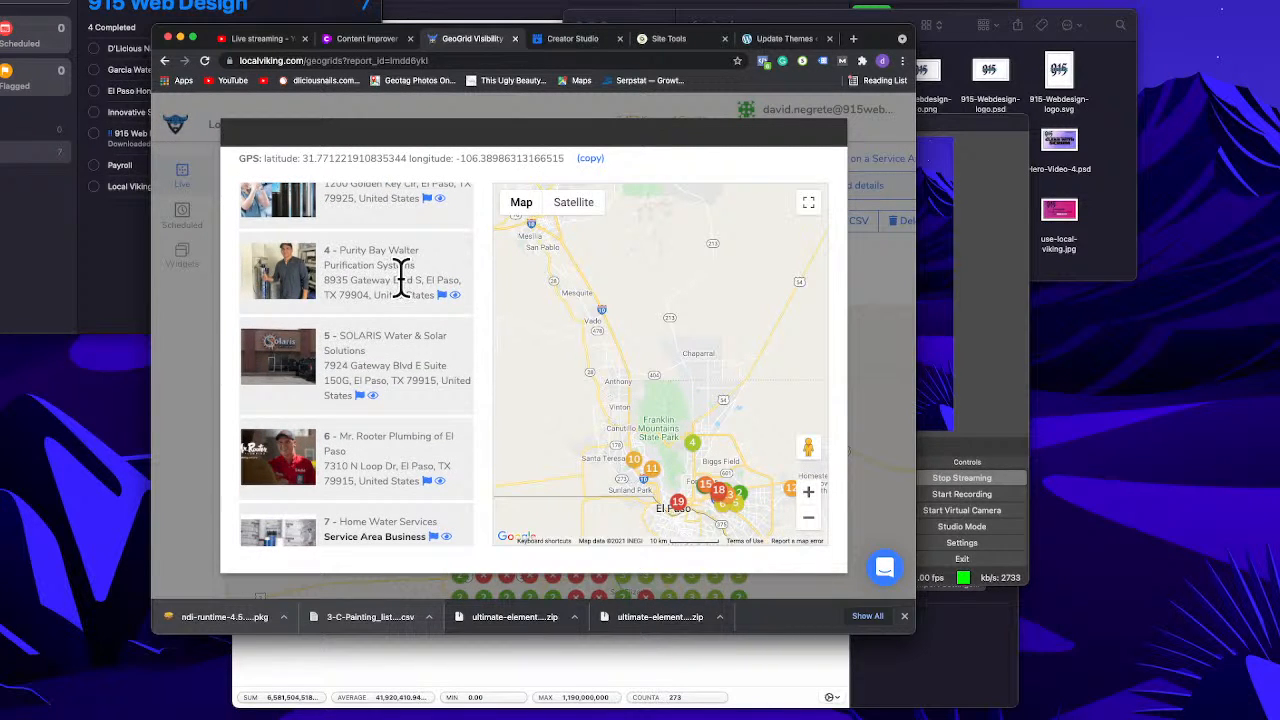
scroll(401, 278, down, 2)
scroll(408, 291, up, 4)
scroll(401, 278, up, 1)
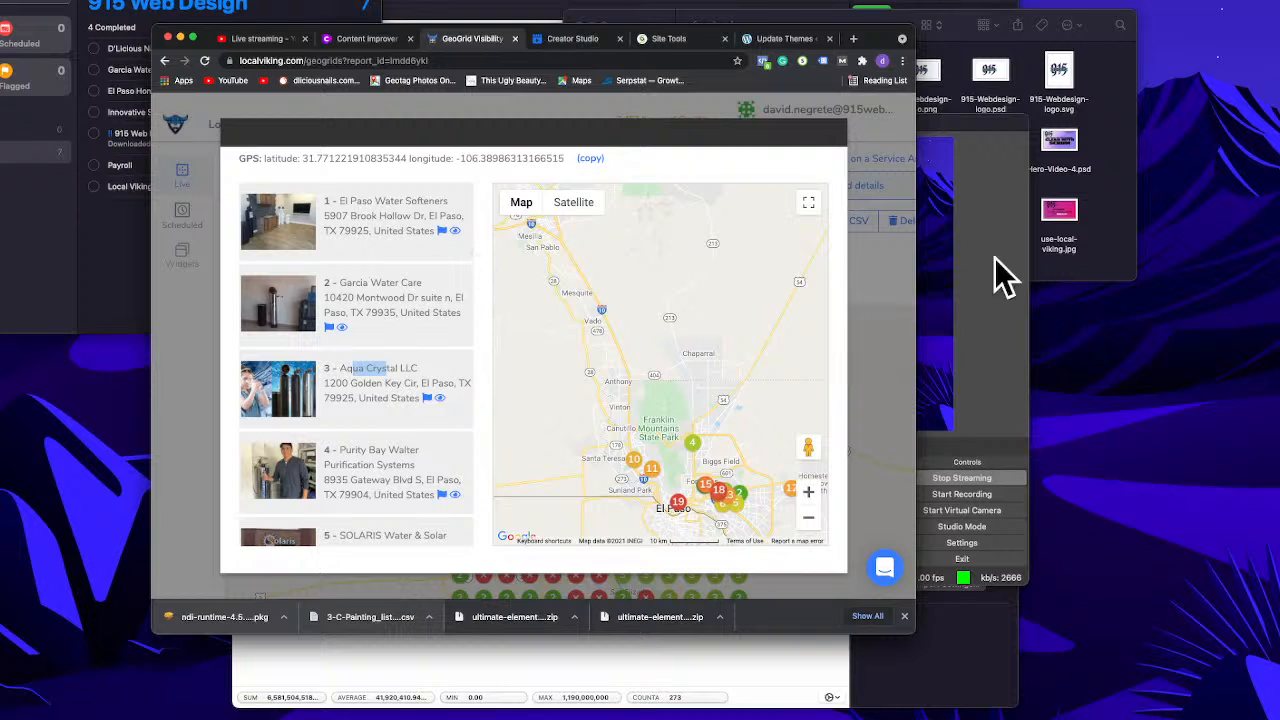
Step: Close the ranking details, open those of the adjacent rank 2 grid point to the east and copy its GPS coordinates
click(864, 318)
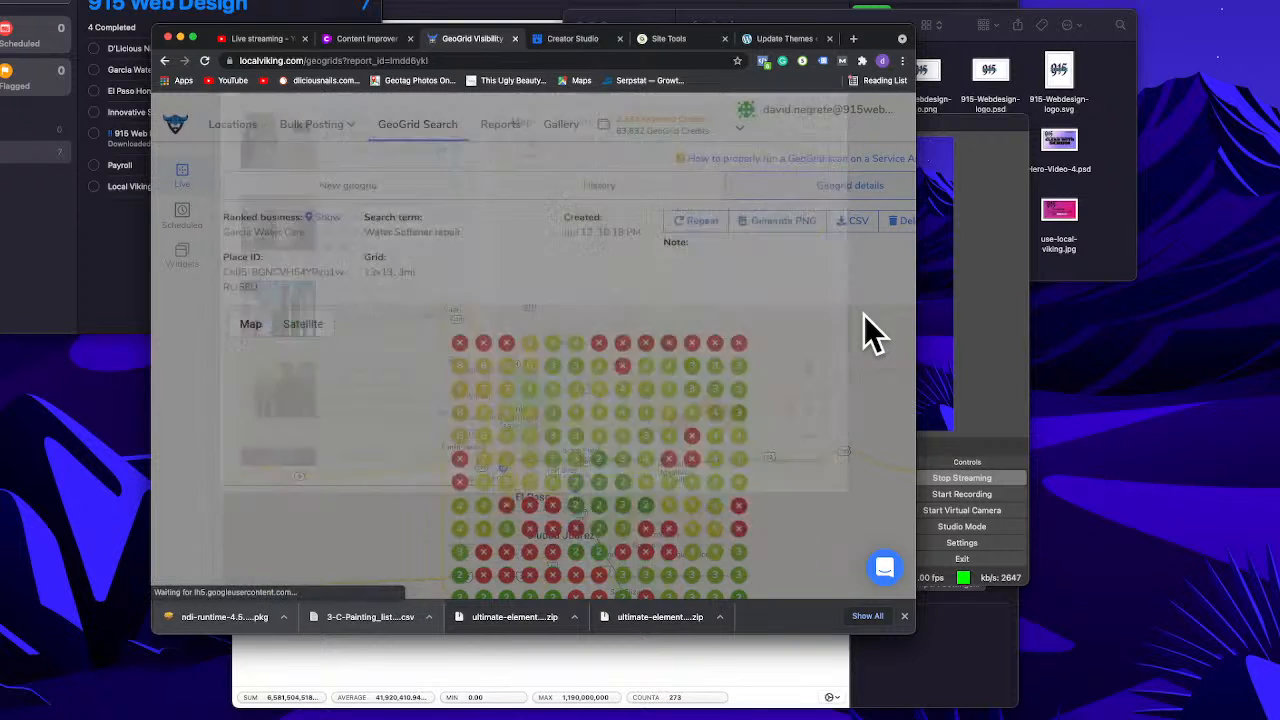
click(603, 484)
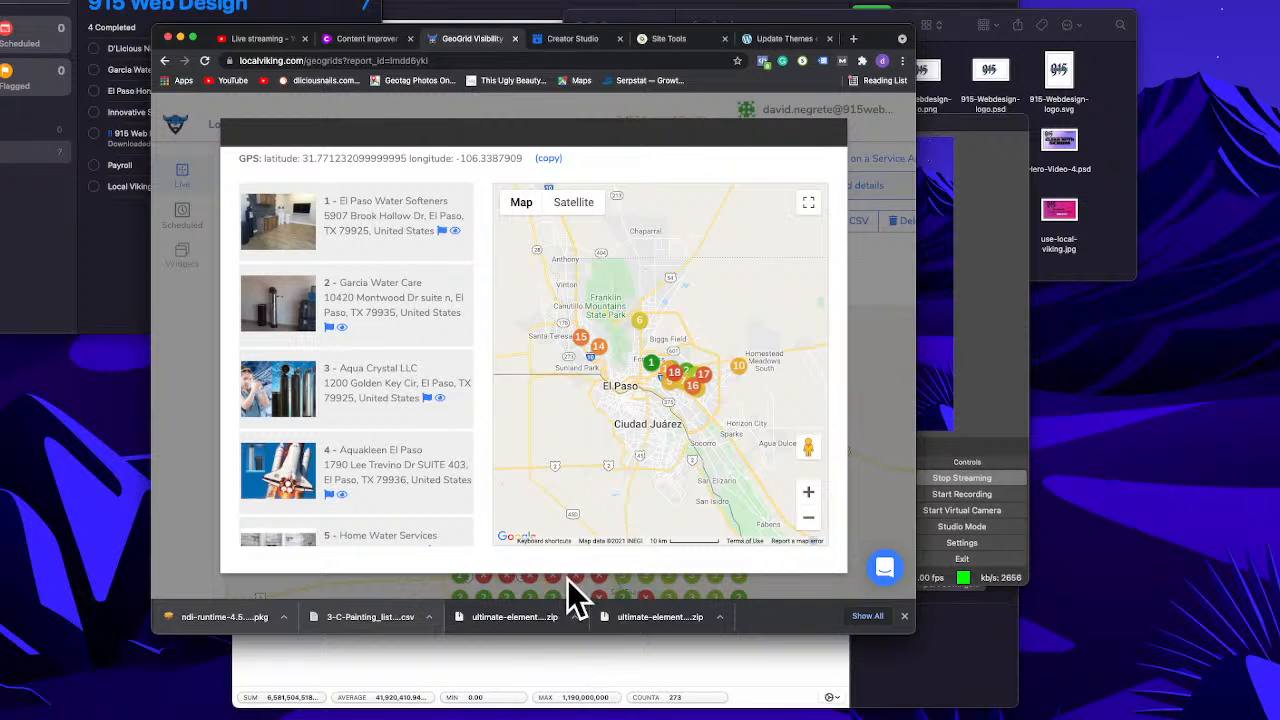
Step: Switch to Notes and delete the "Things to do" note
click(436, 718)
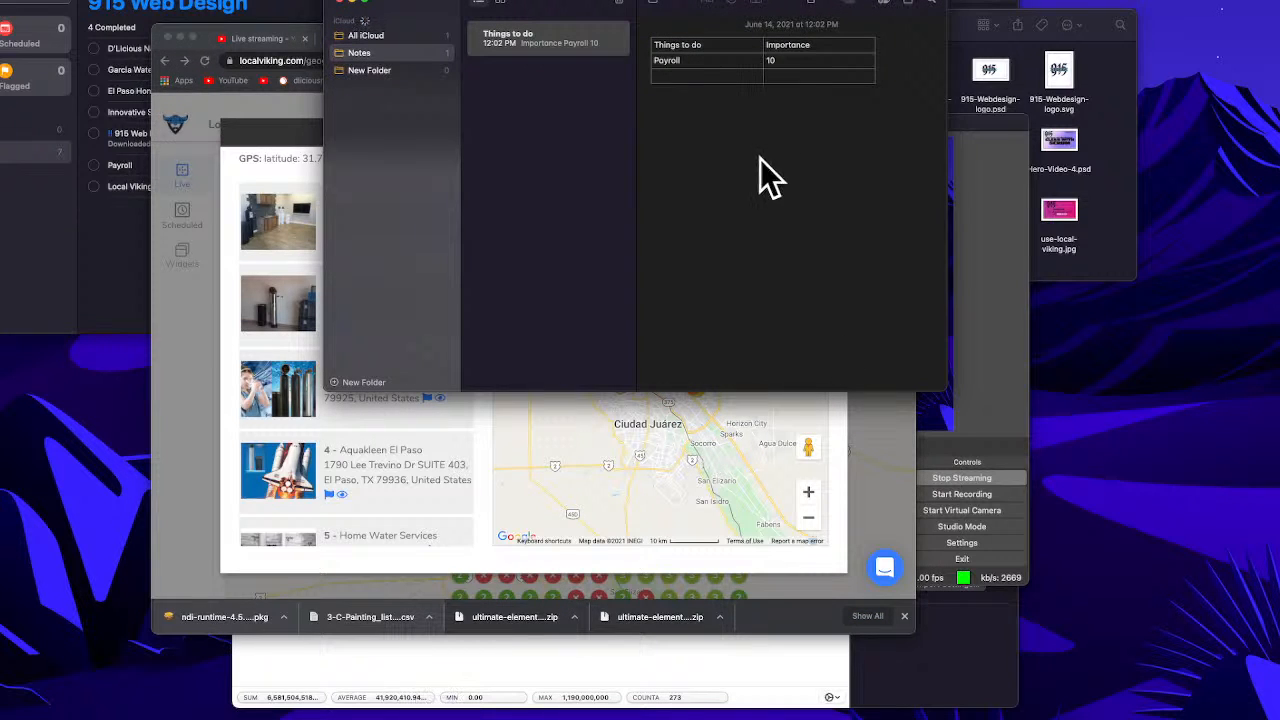
click(694, 122)
click(549, 47)
click(621, 6)
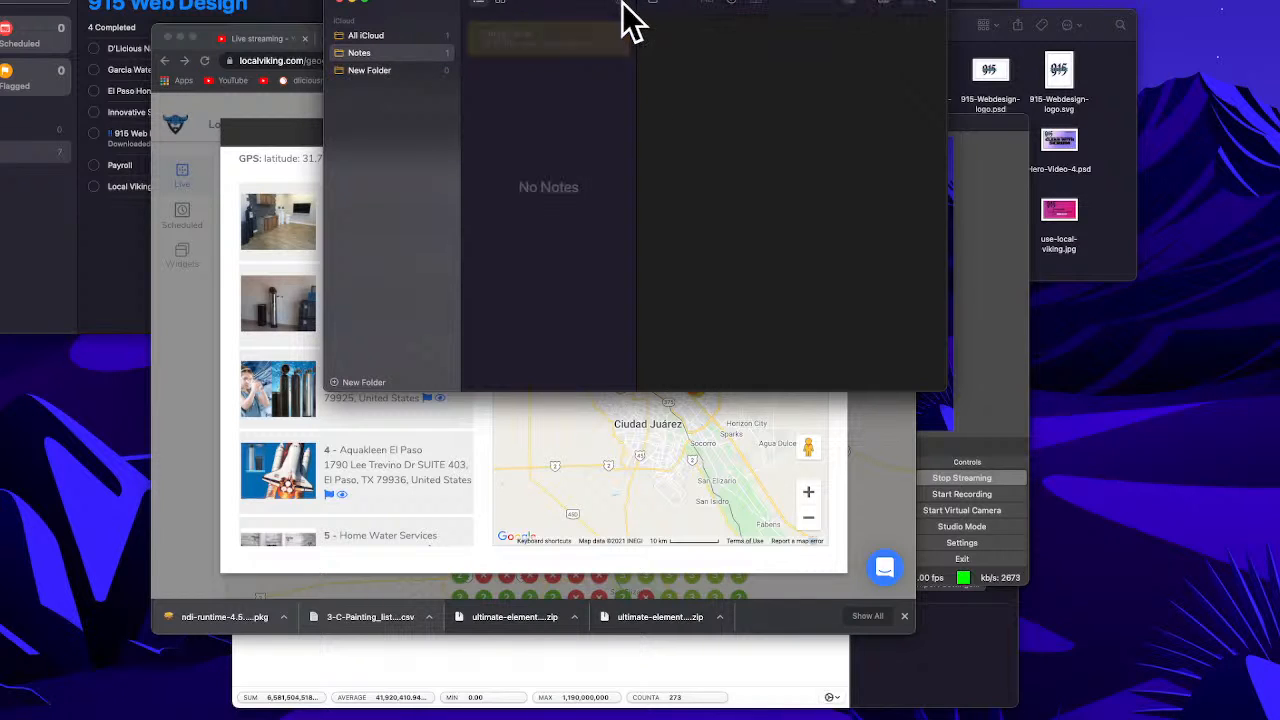
click(400, 57)
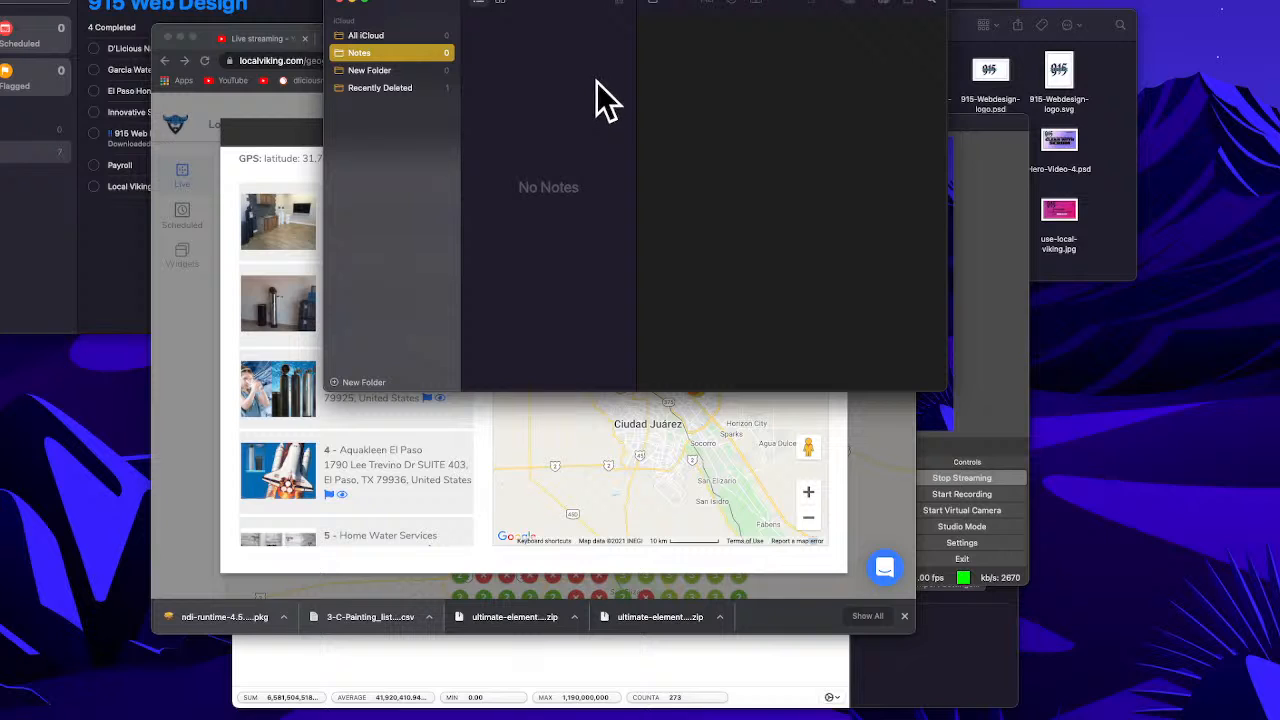
click(652, 4)
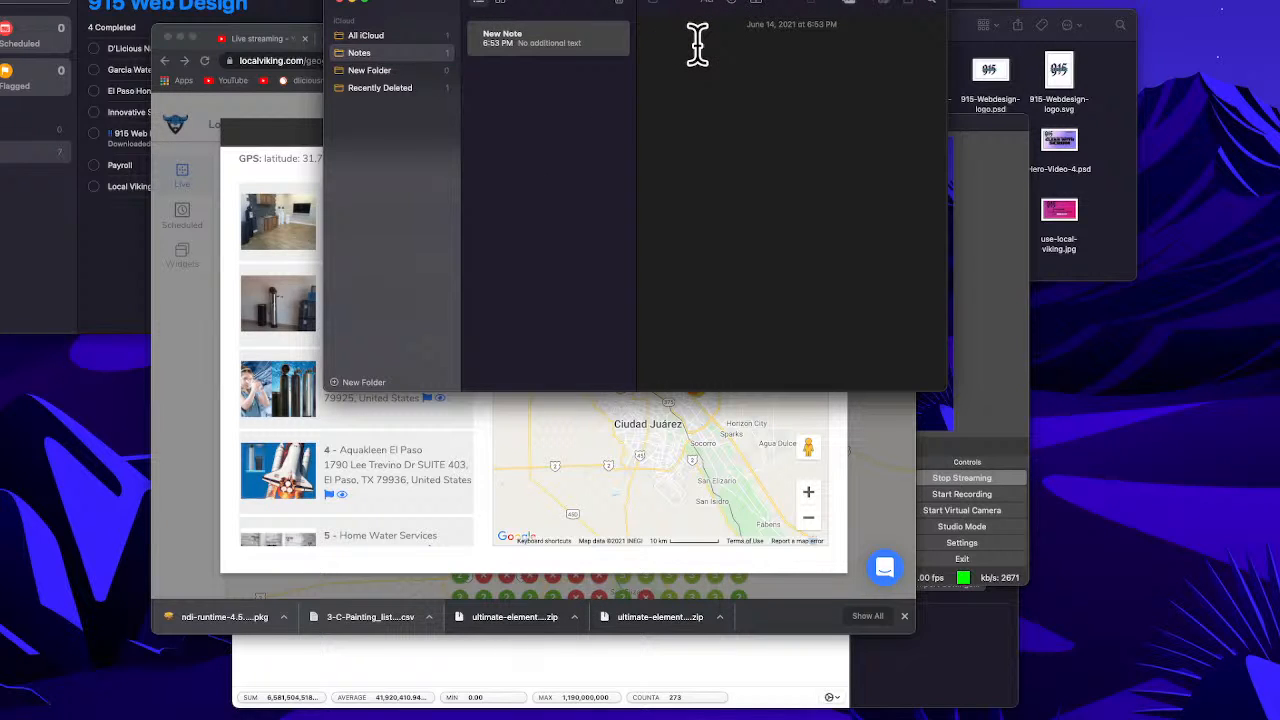
text(latitude:  31.771232099999995 longitude: -106.3387909)
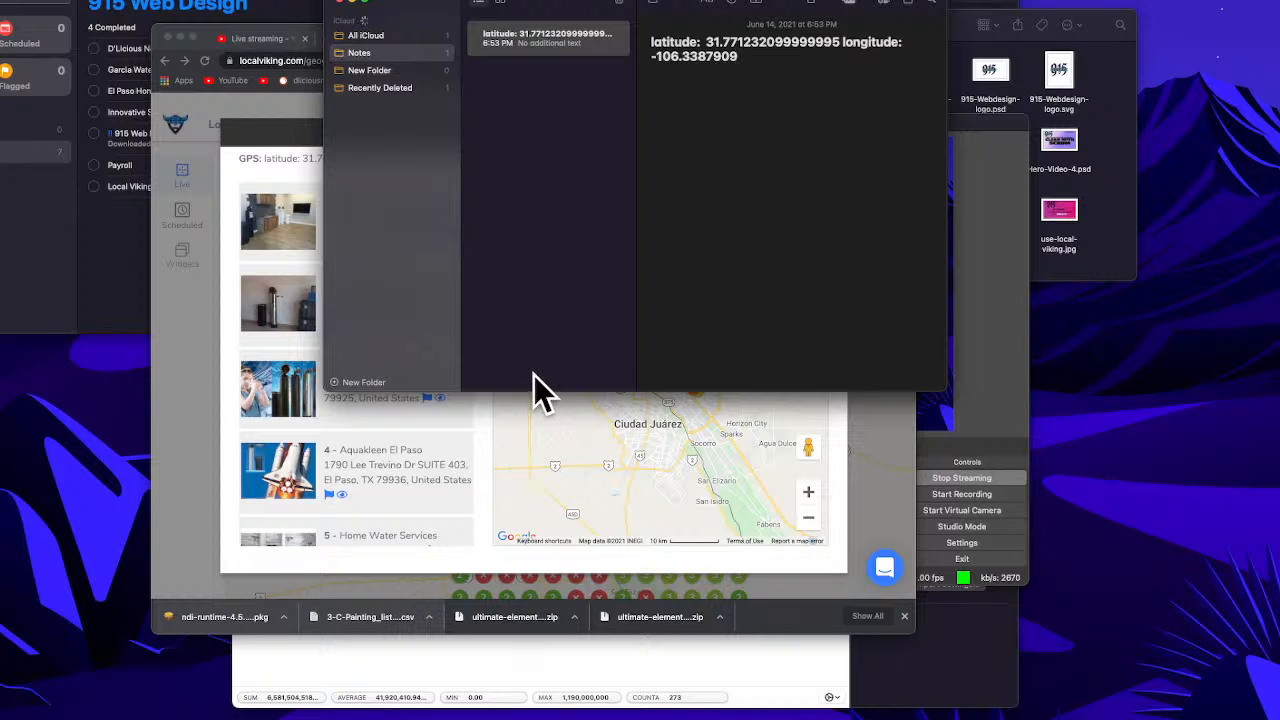
Step: Return to Local Viking in the browser, close the grid point's ranking details and look over the GeoGrid map
click(530, 470)
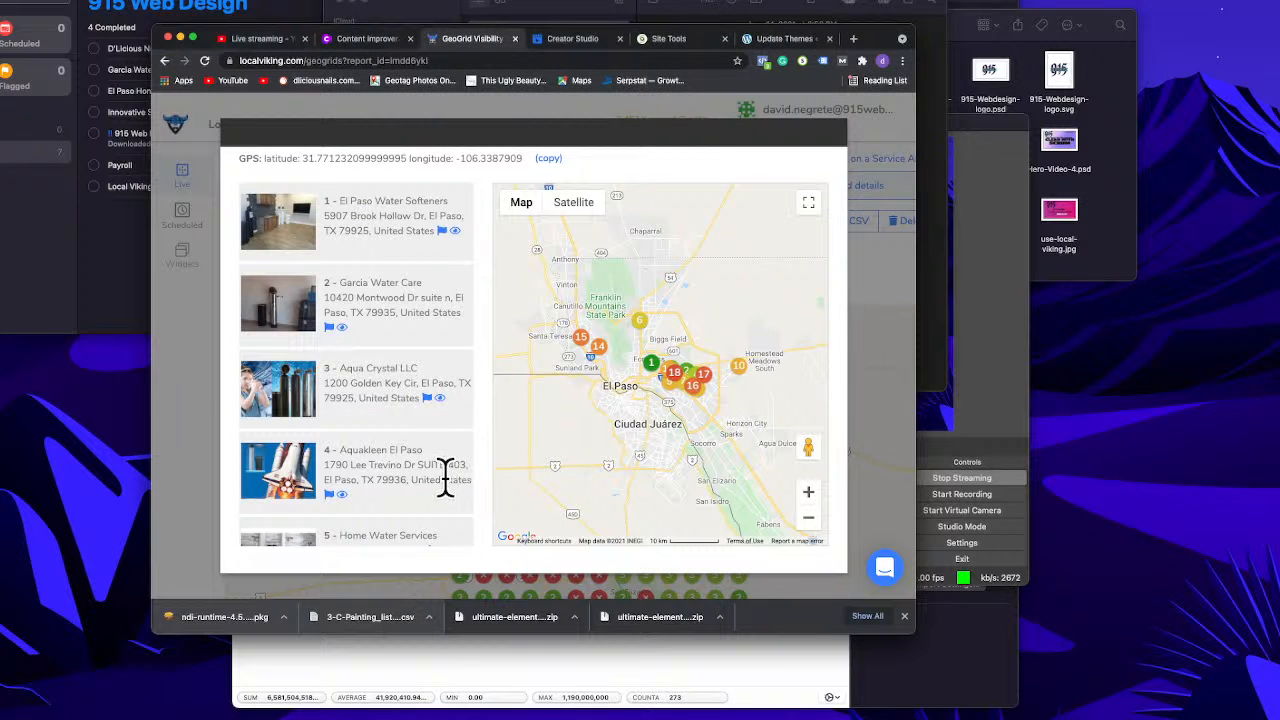
click(870, 298)
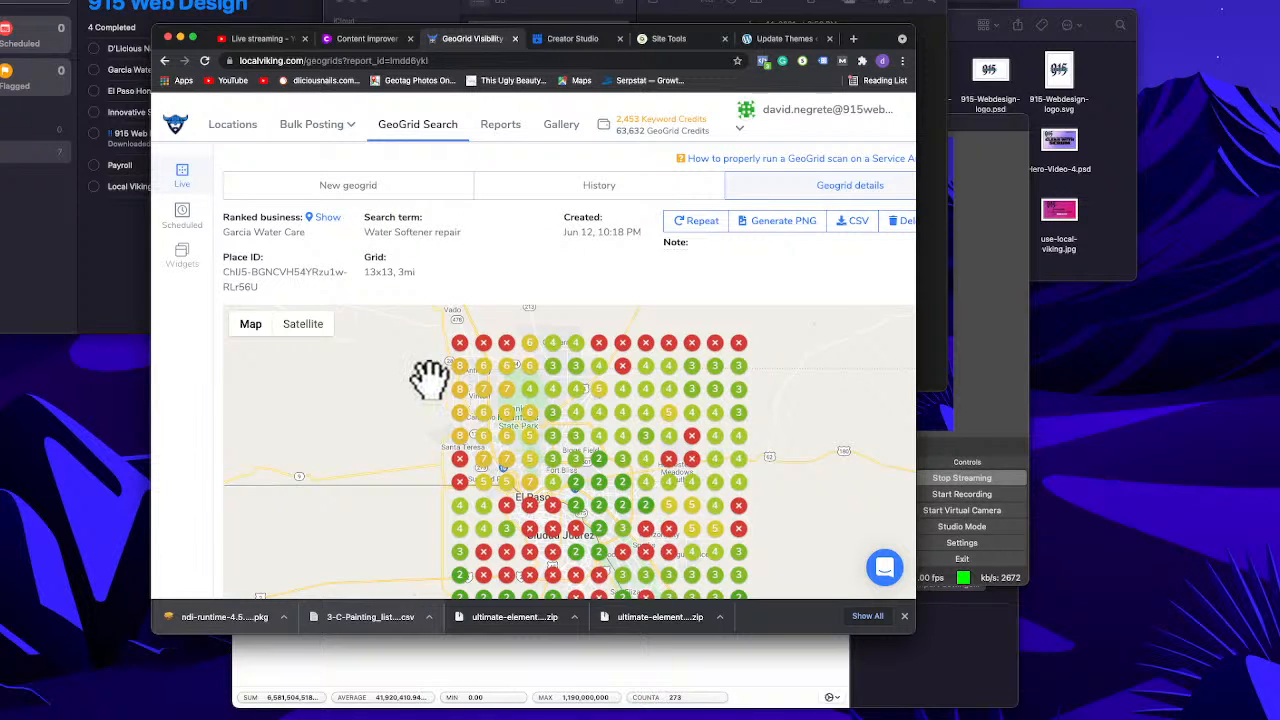
mouse_move(255, 335)
scroll(573, 225, down, 1)
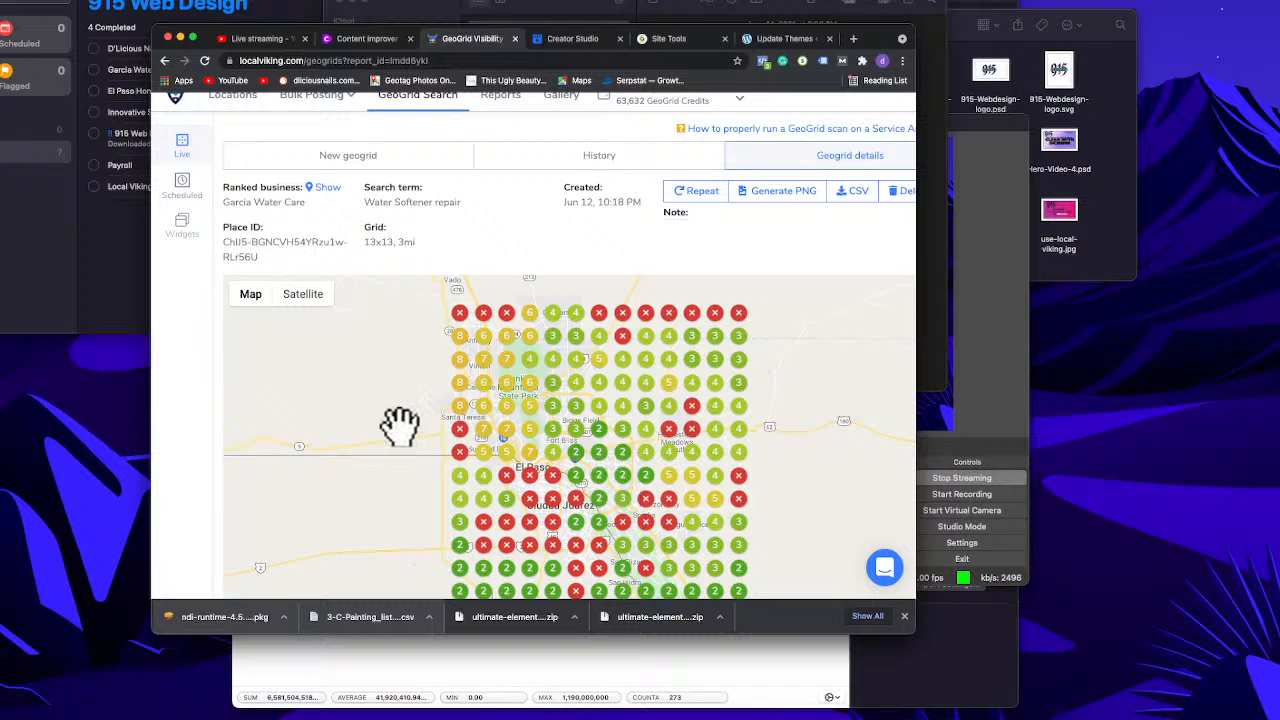
scroll(376, 385, down, 2)
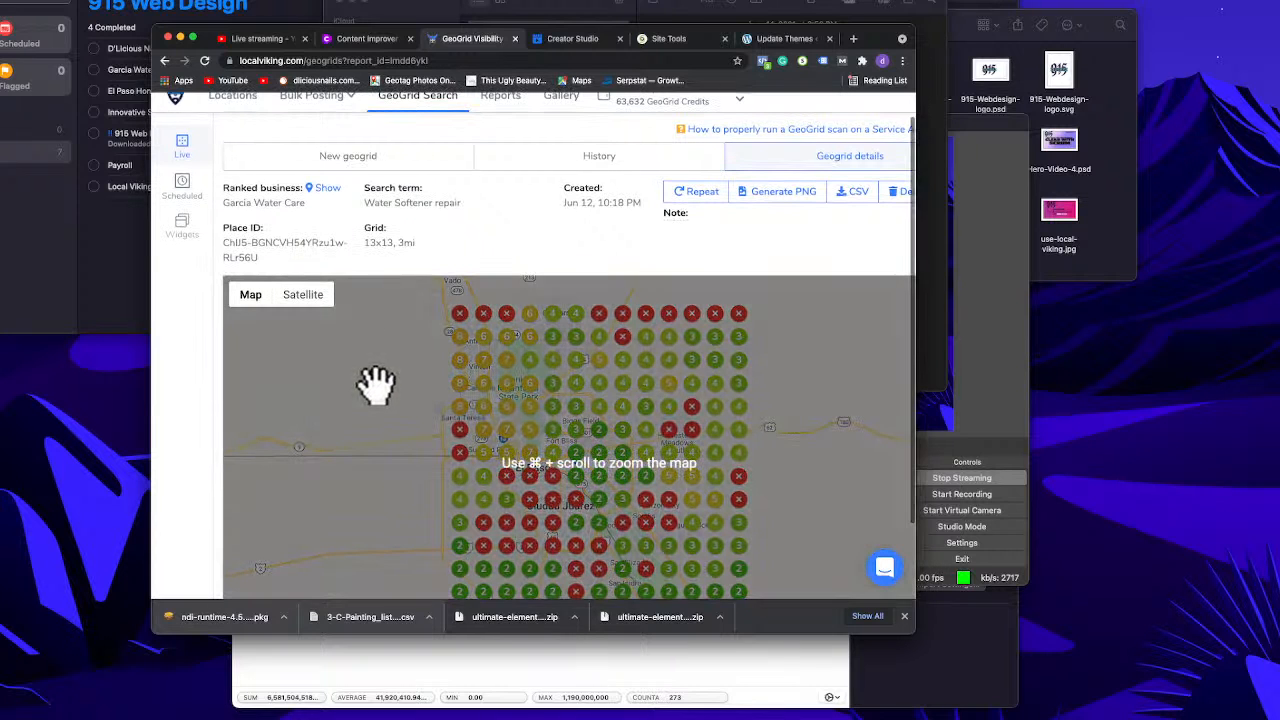
scroll(590, 225, up, 1)
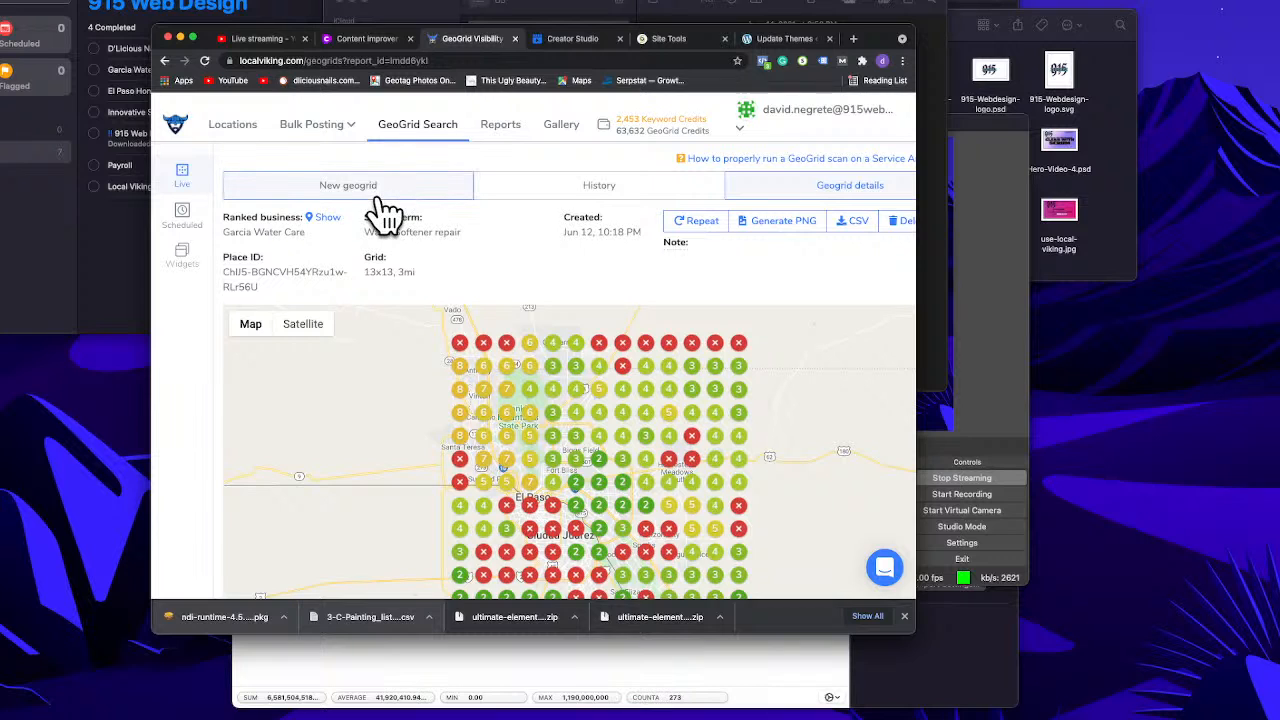
Step: Open the posts of the Garcia Water Care location and start a new standard post
click(232, 127)
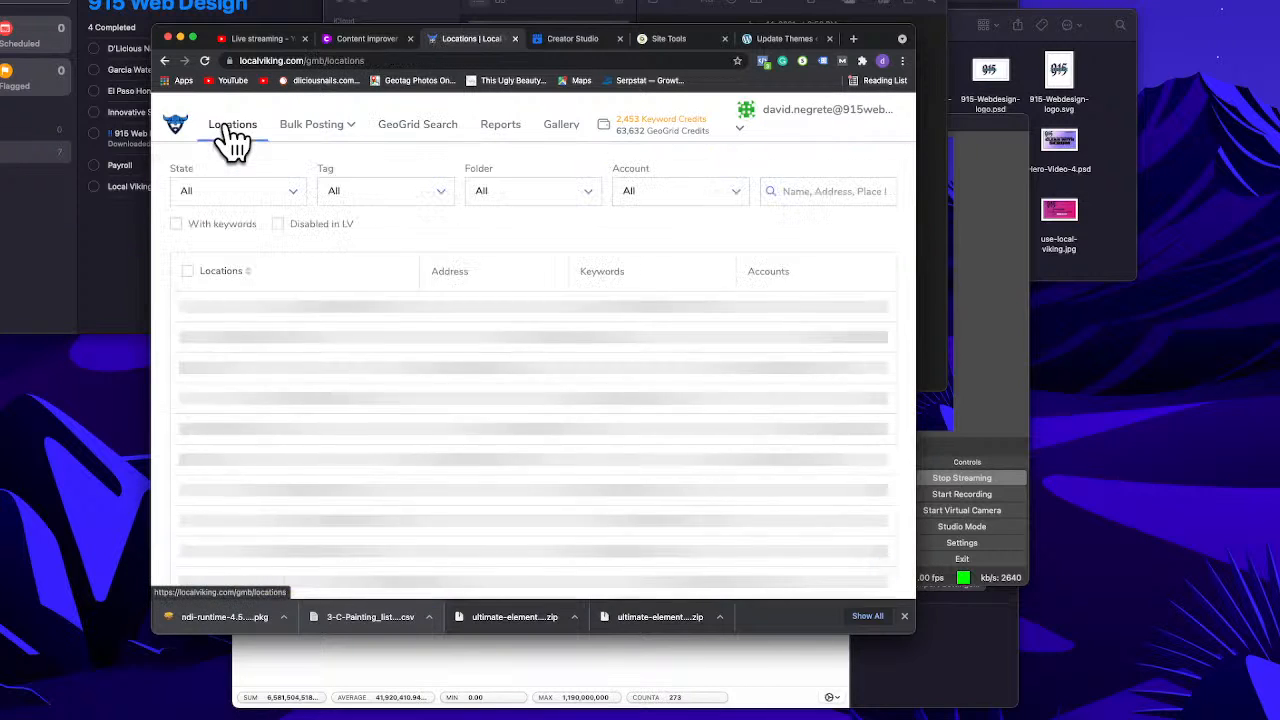
click(262, 316)
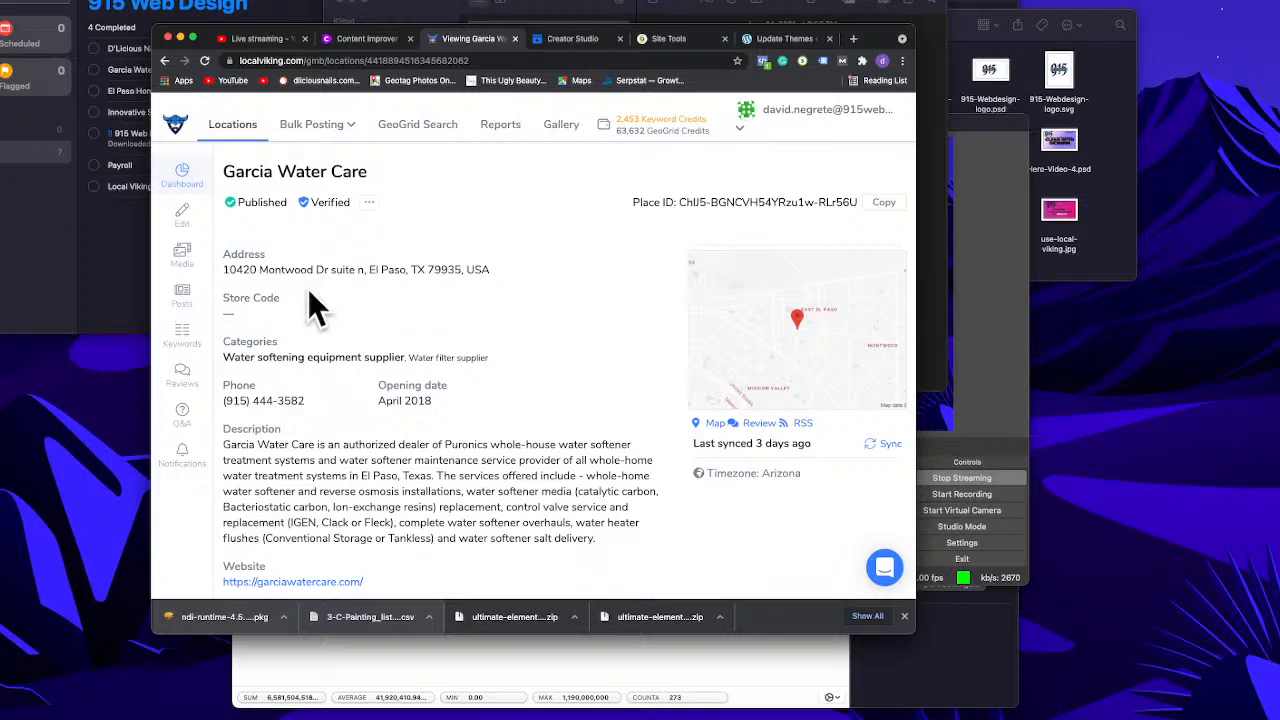
click(186, 300)
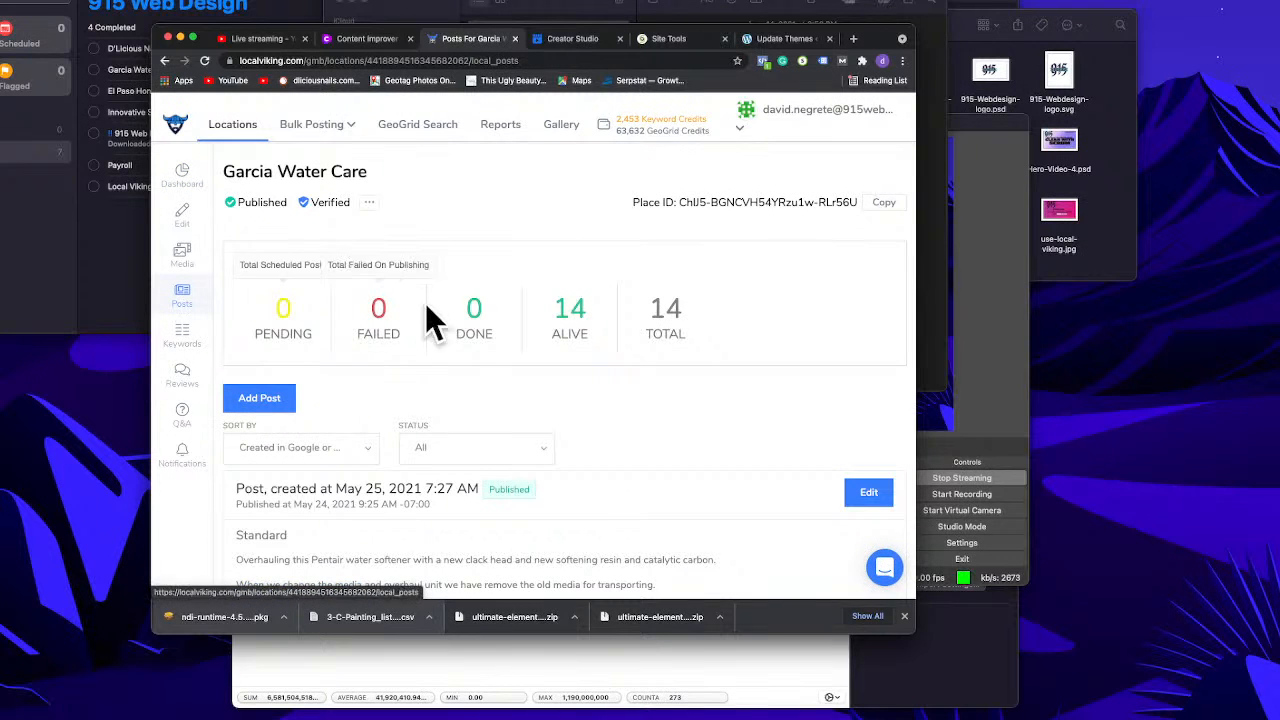
scroll(425, 303, down, 2)
click(270, 320)
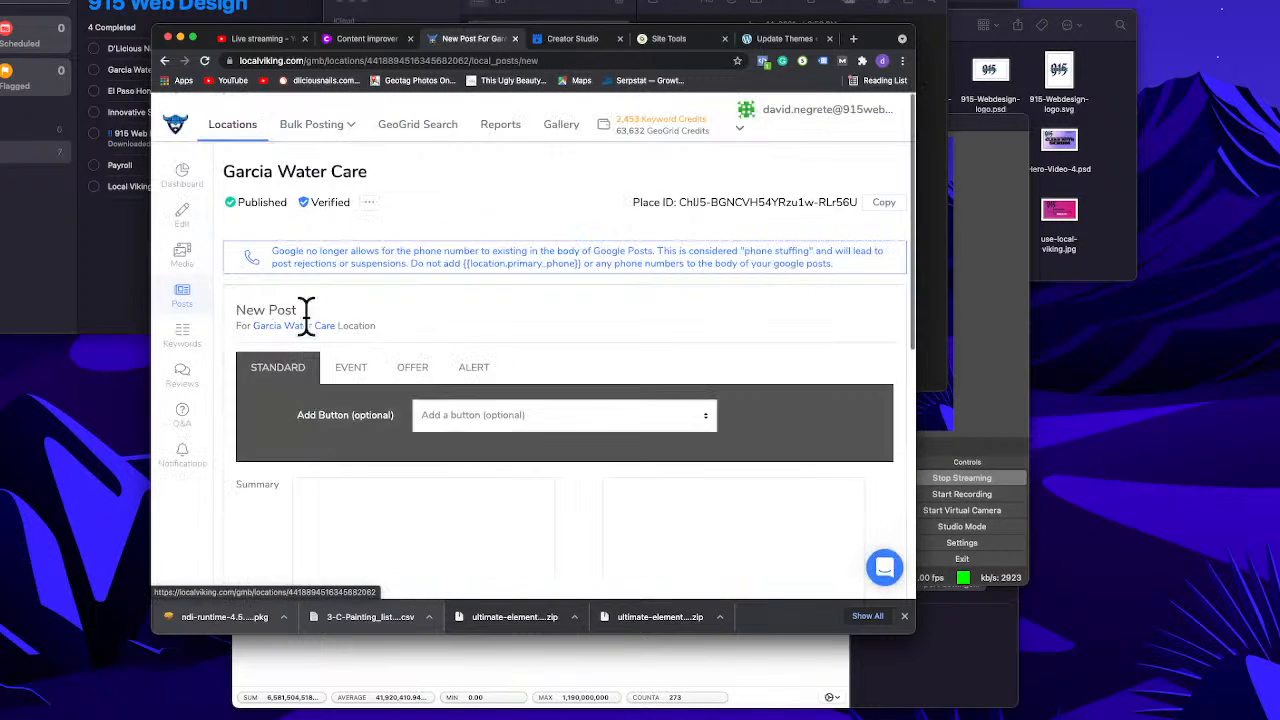
Step: Add a Book button to the new standard post for Garcia Water Care
scroll(495, 365, down, 3)
scroll(493, 340, down, 1)
click(494, 307)
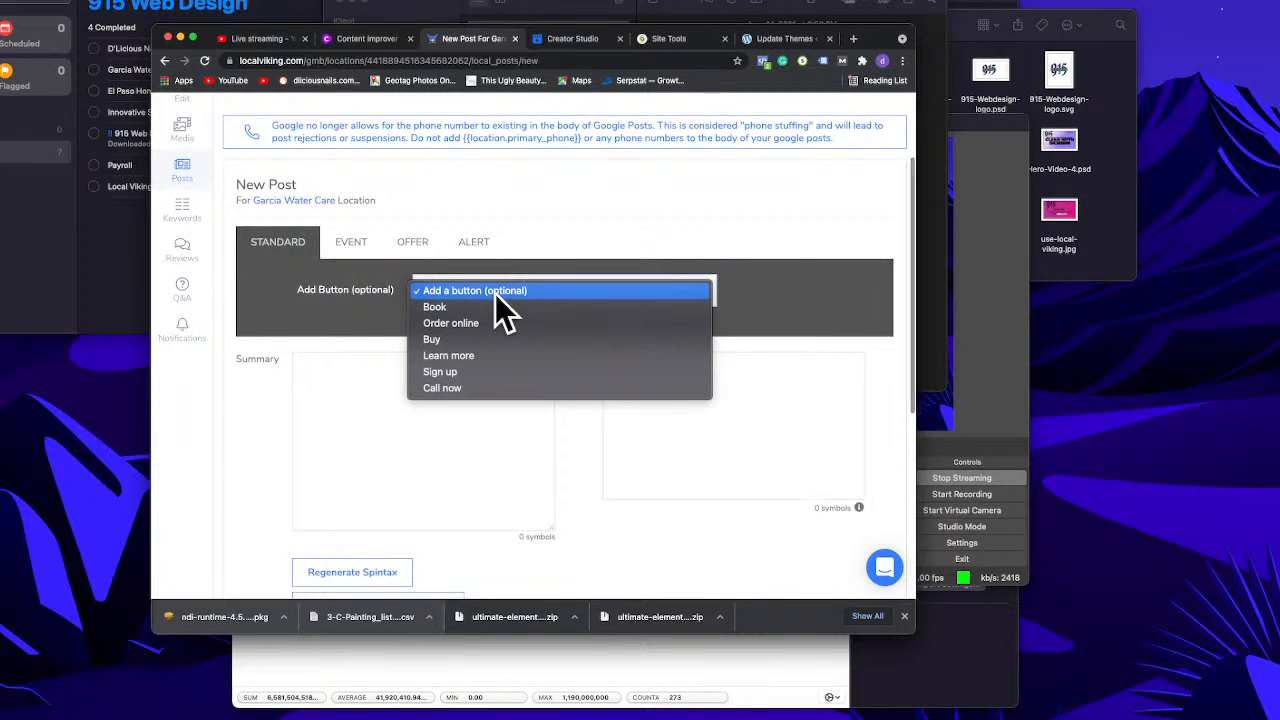
click(456, 306)
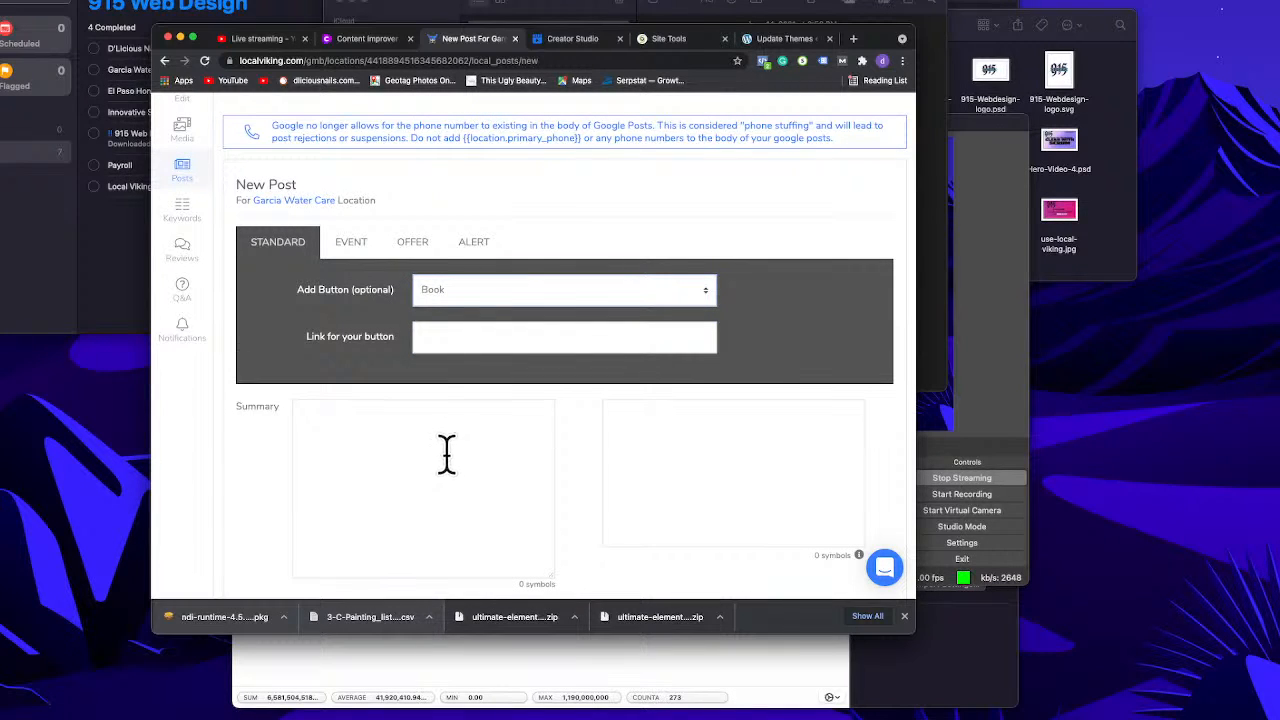
Step: Switch to Conversion.ai in the browser, close the open Content improver output and look over the generated outputs
click(366, 39)
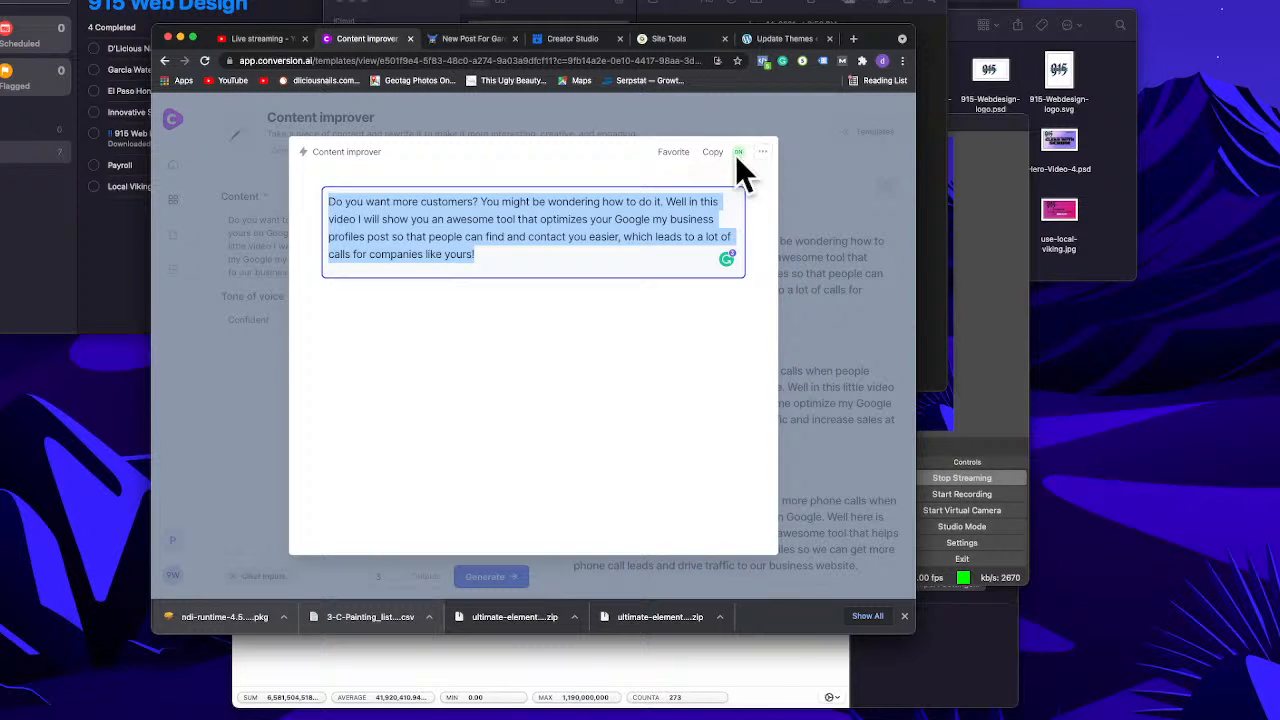
click(470, 40)
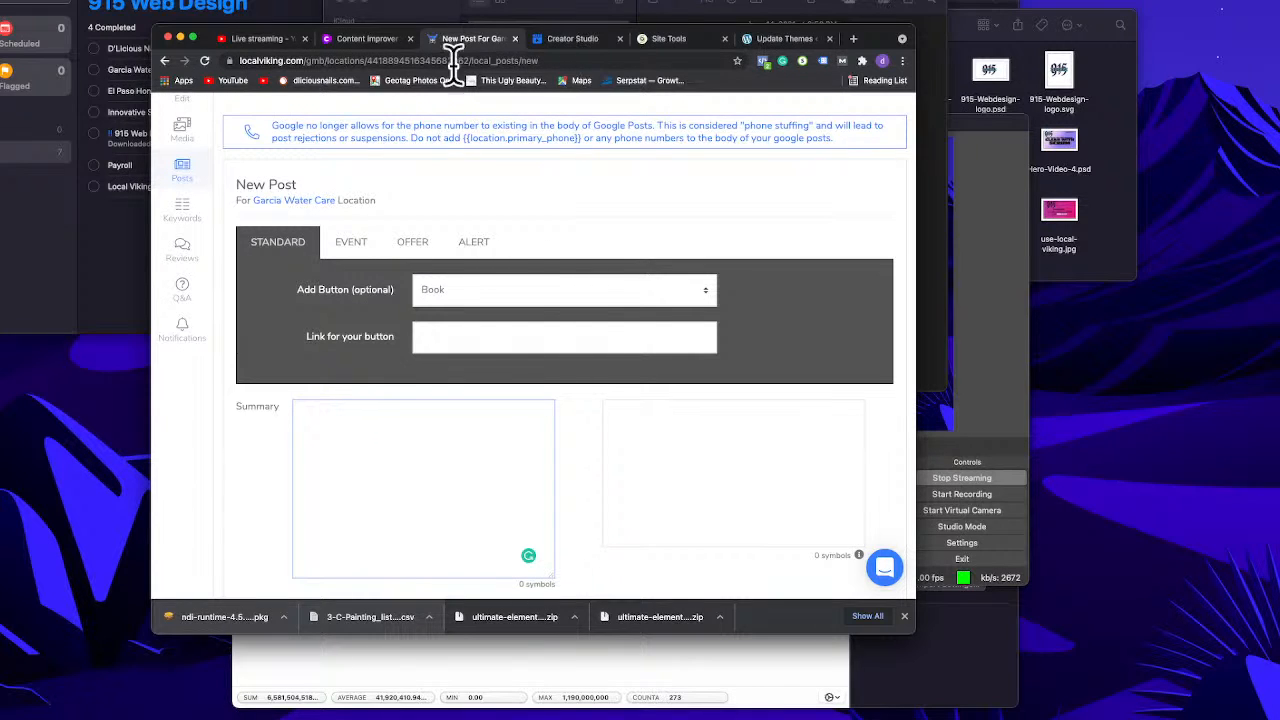
click(353, 42)
click(193, 273)
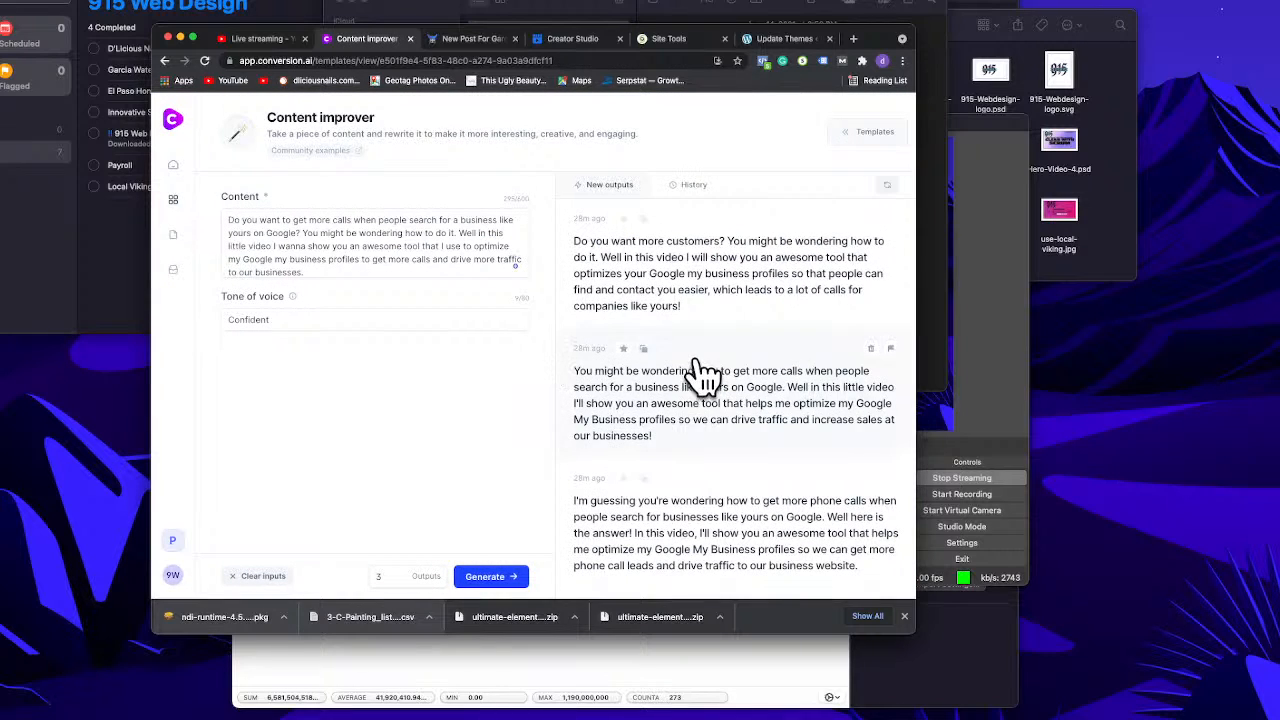
scroll(700, 372, down, 3)
scroll(700, 375, up, 3)
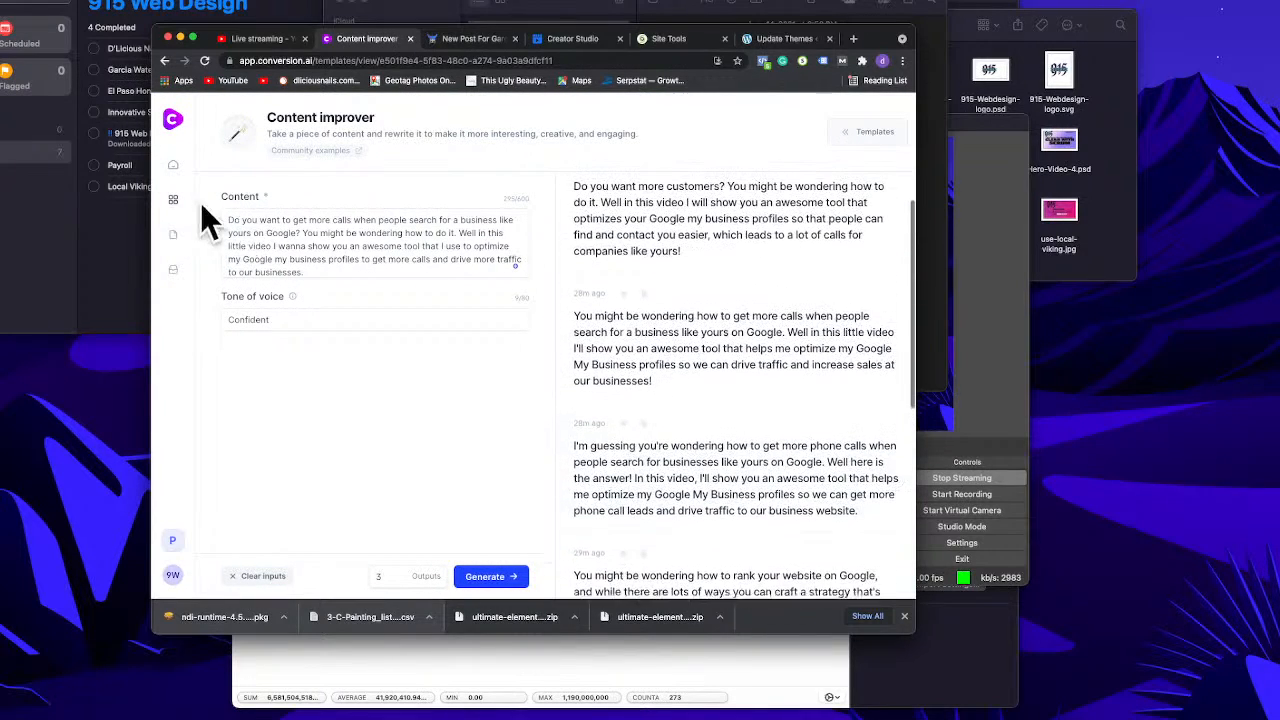
Step: Browse the Conversion.ai template library, including the Frameworks category and the Long-form assistant's setup page
click(175, 199)
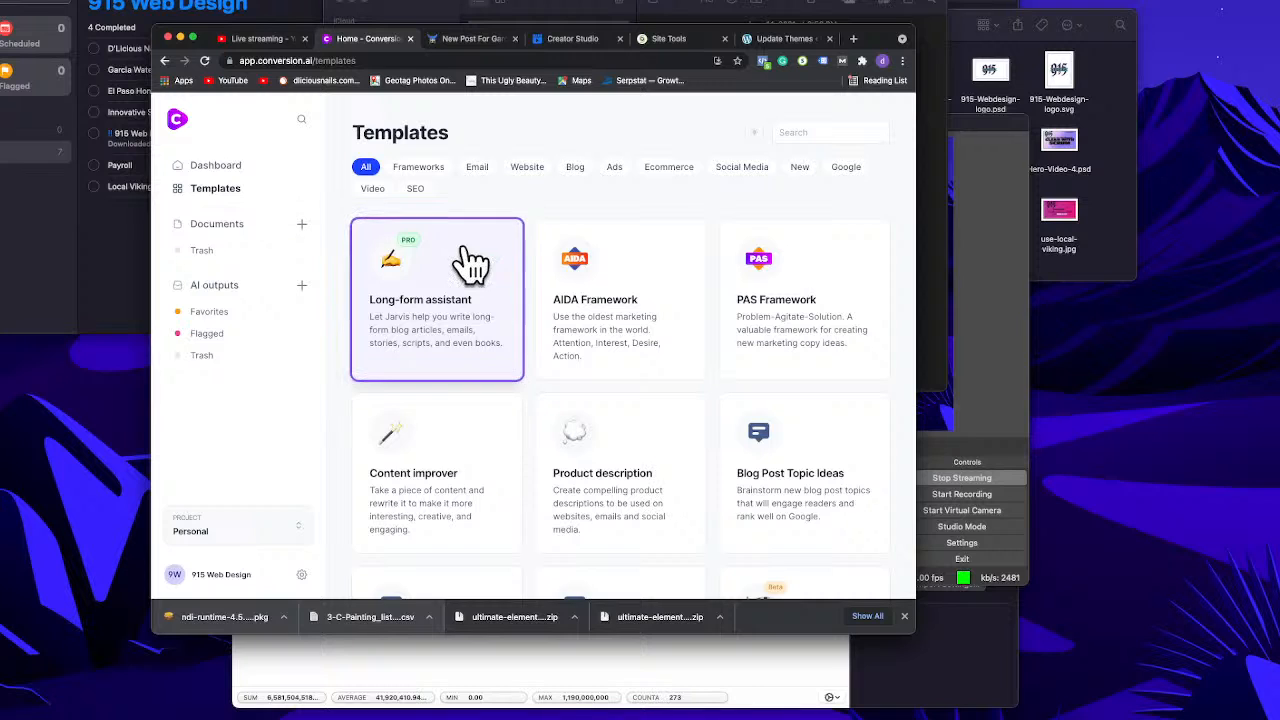
scroll(612, 277, down, 1)
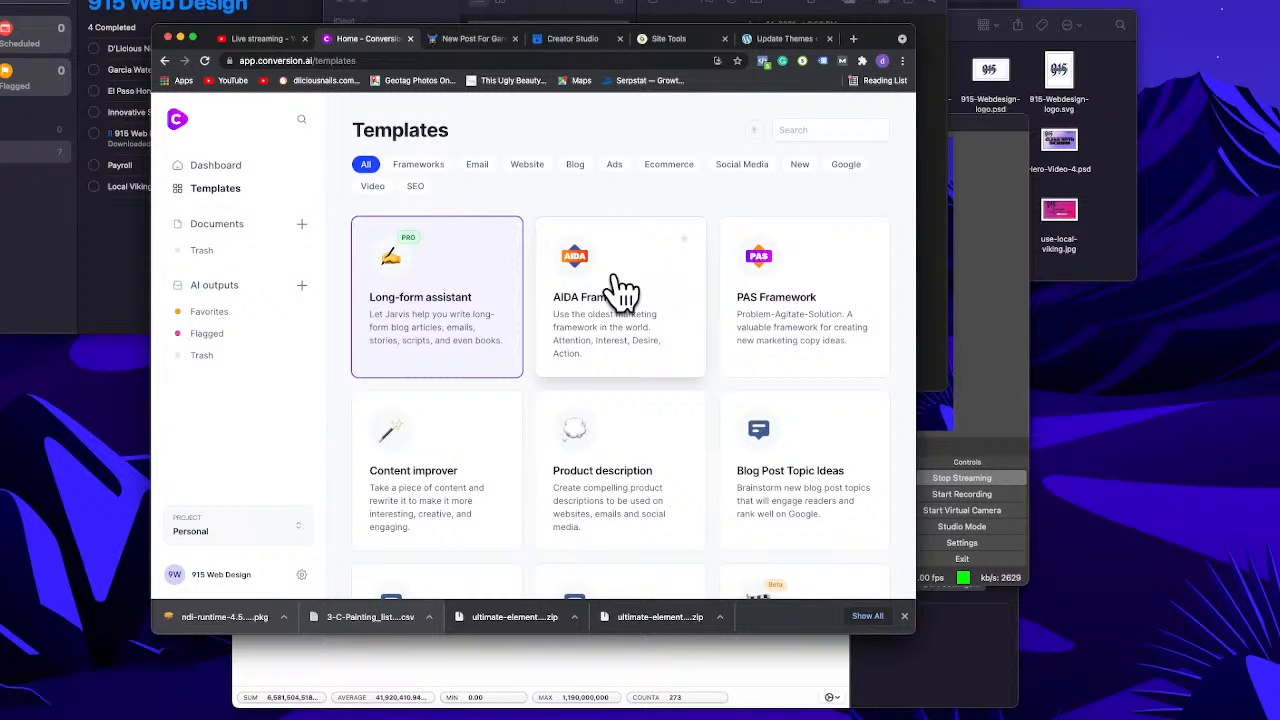
click(410, 165)
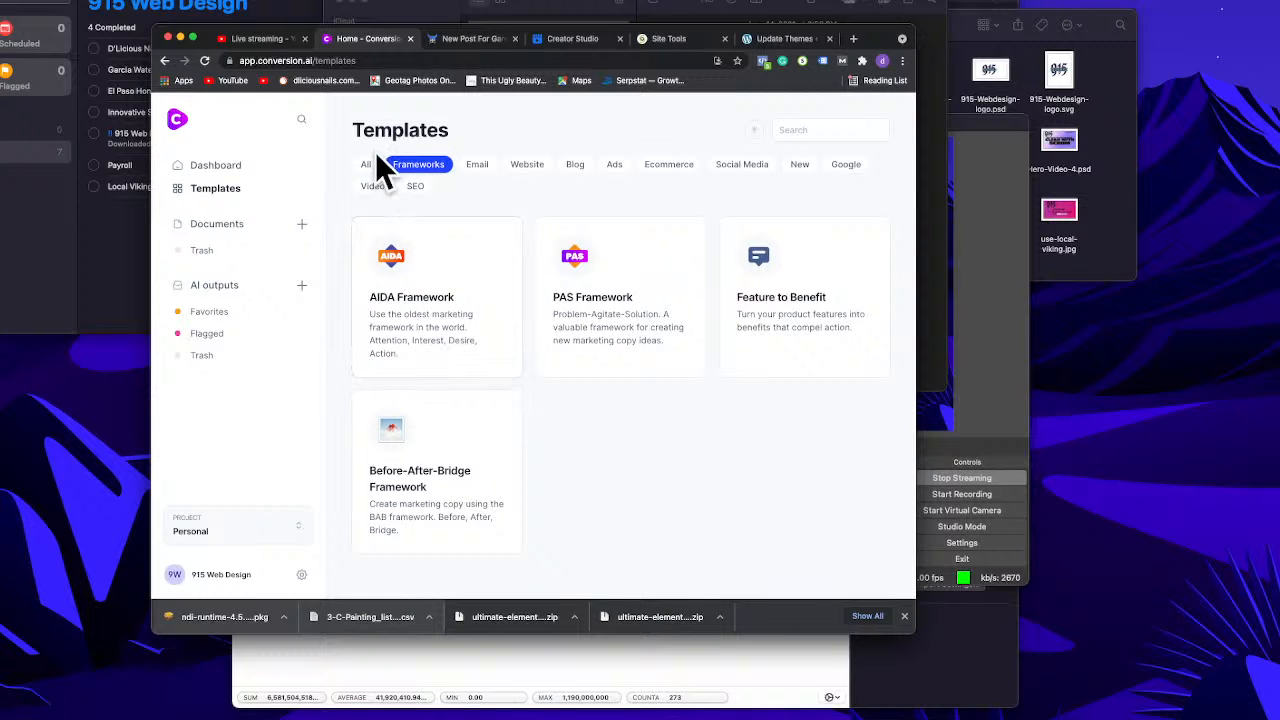
click(366, 164)
click(408, 312)
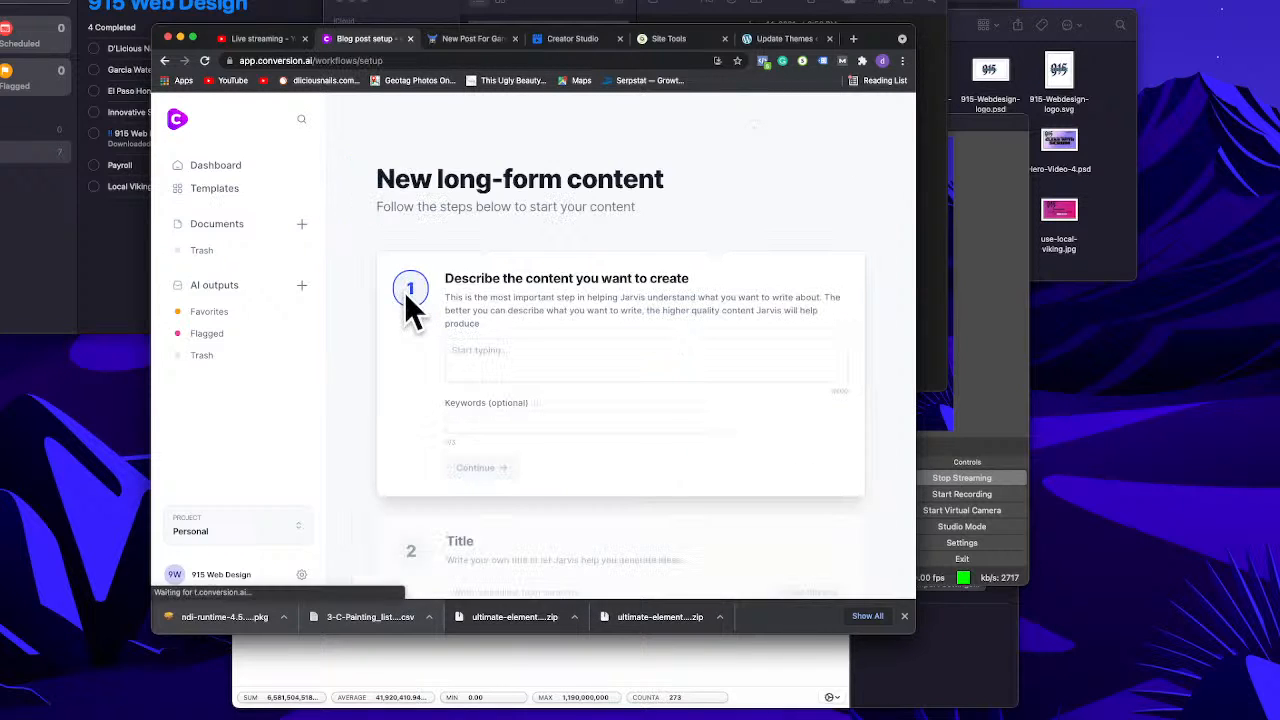
click(230, 199)
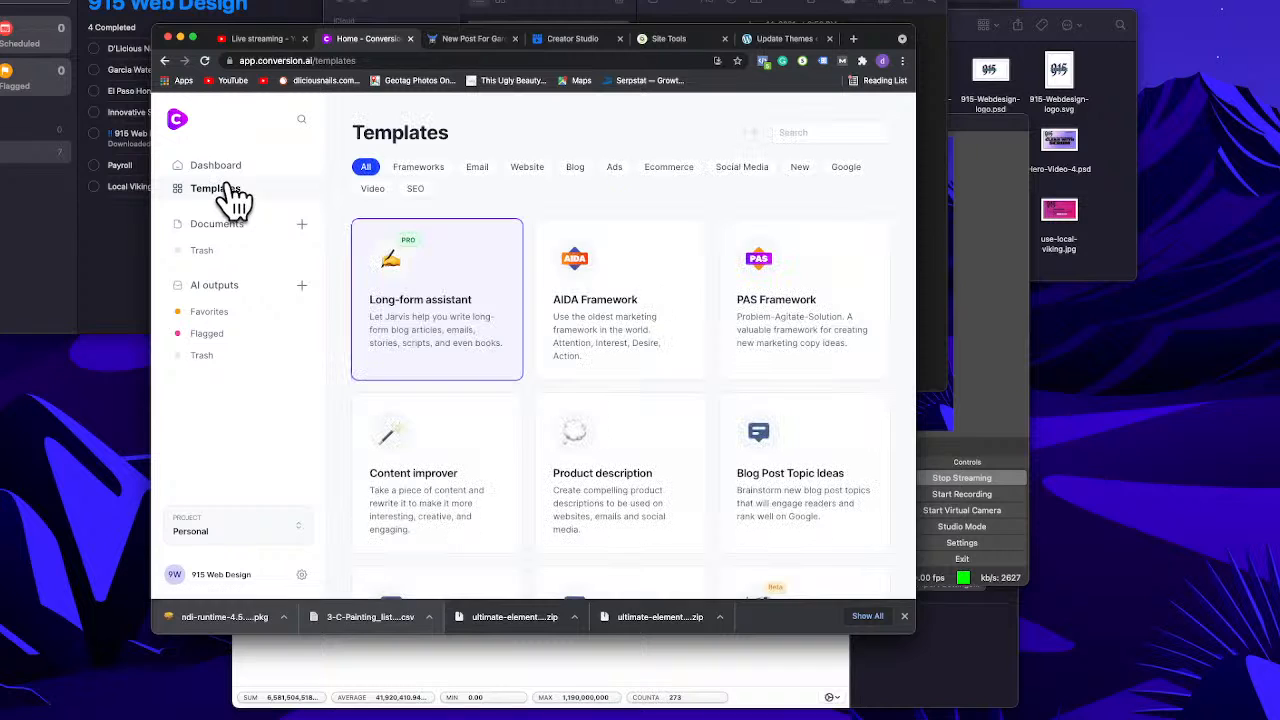
Step: Look over the Documents list, the Dashboard, the templates and the content description field for new long-form content
click(236, 236)
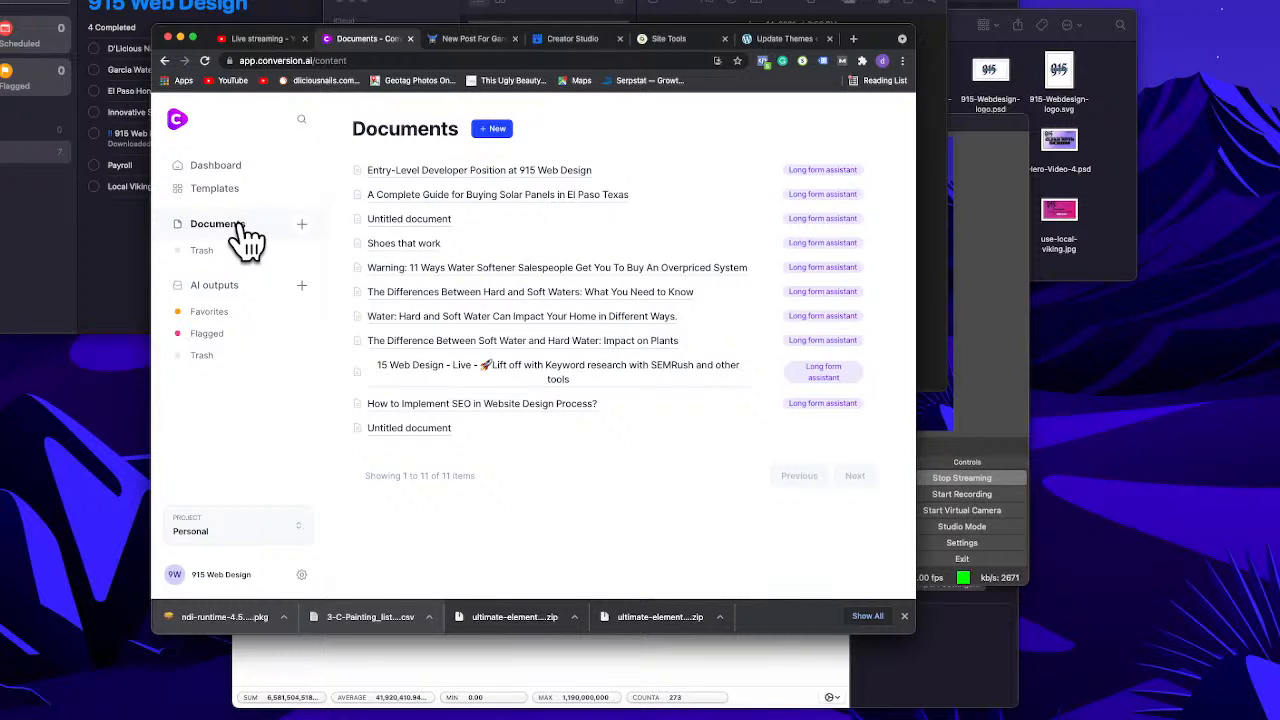
click(214, 168)
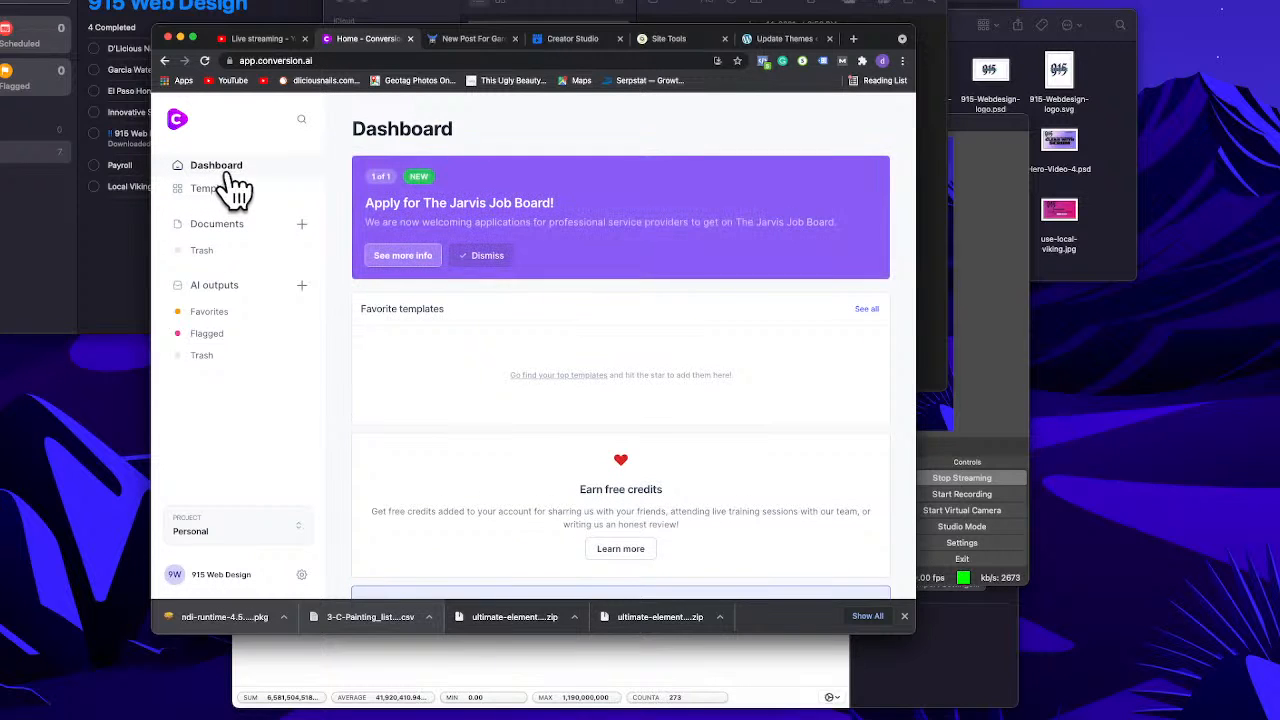
click(220, 190)
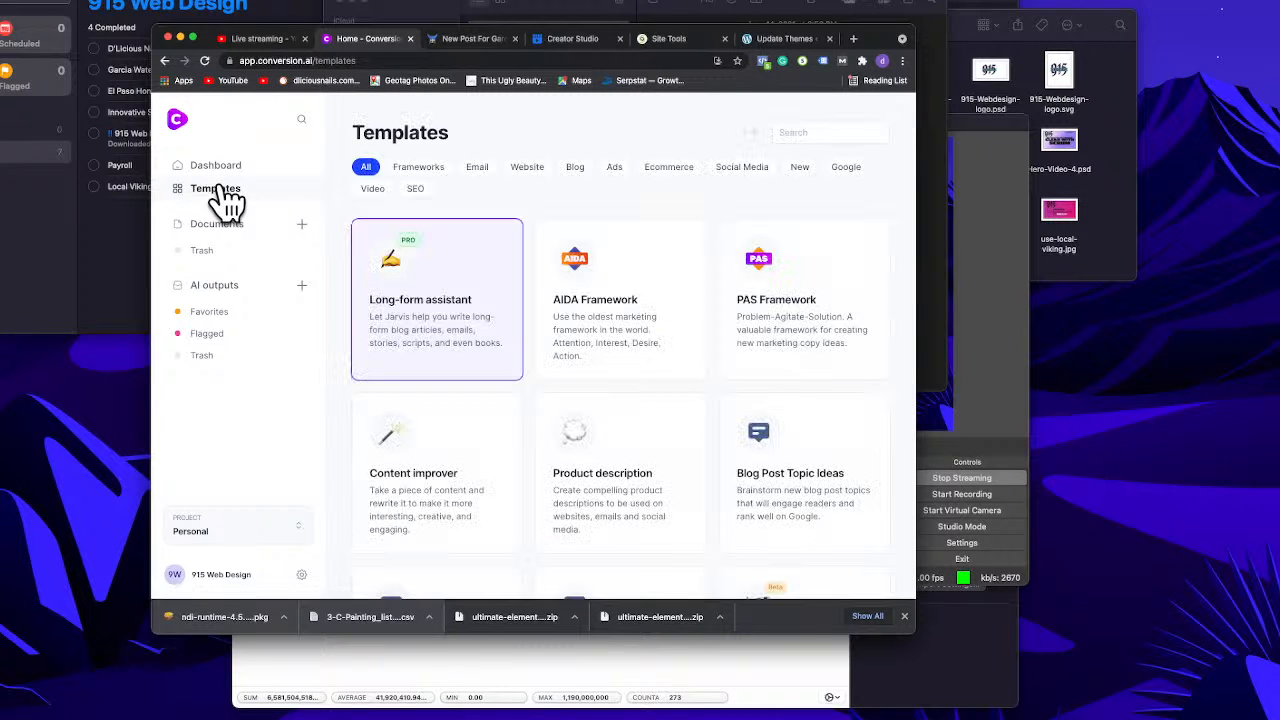
scroll(462, 262, down, 2)
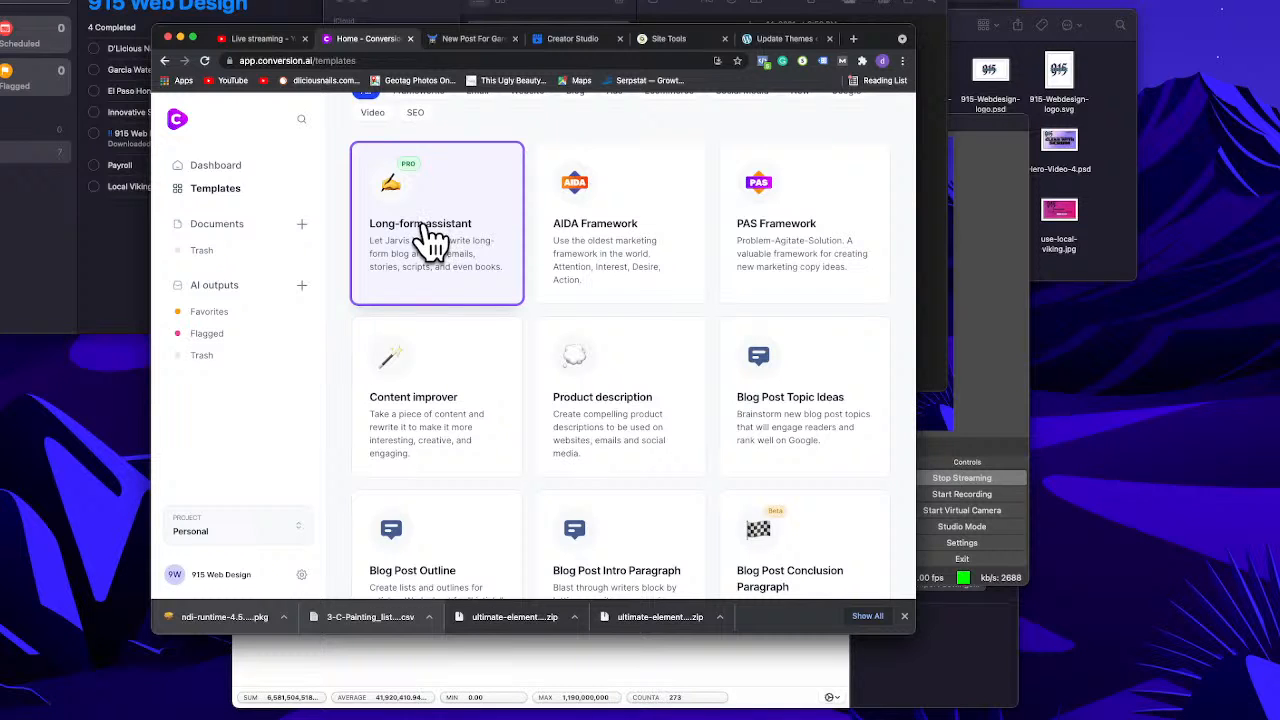
click(432, 240)
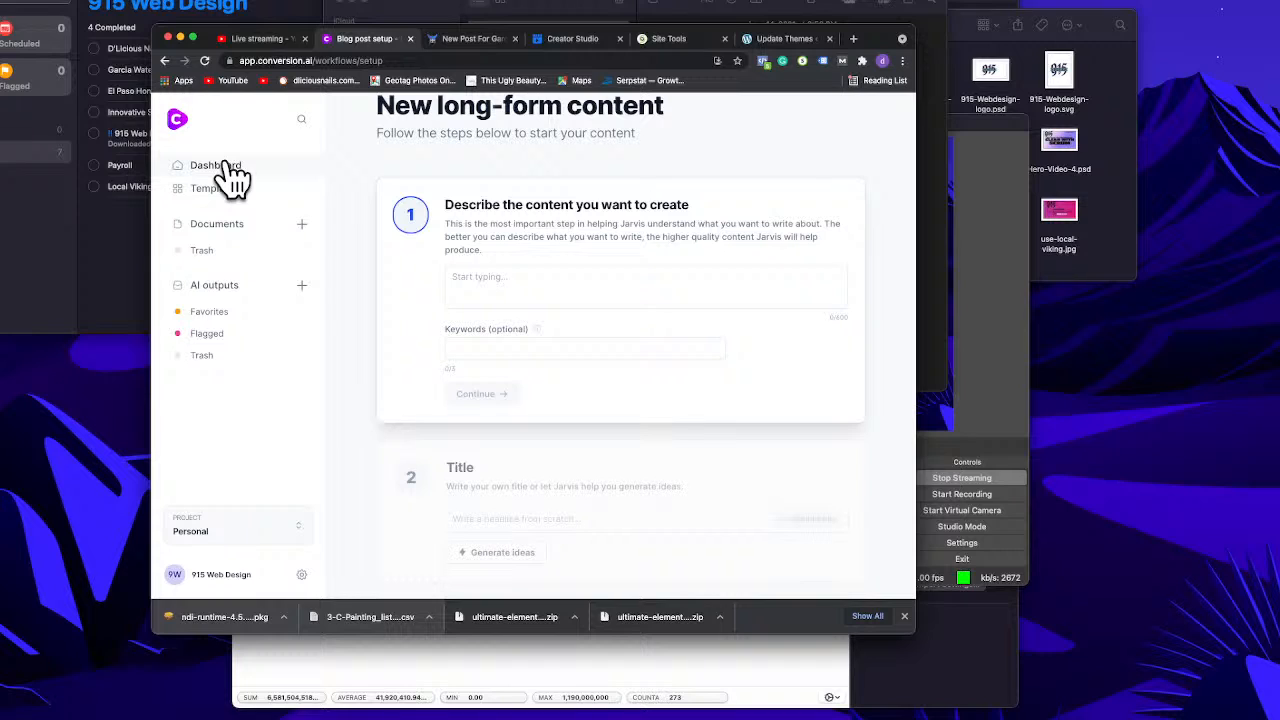
click(527, 288)
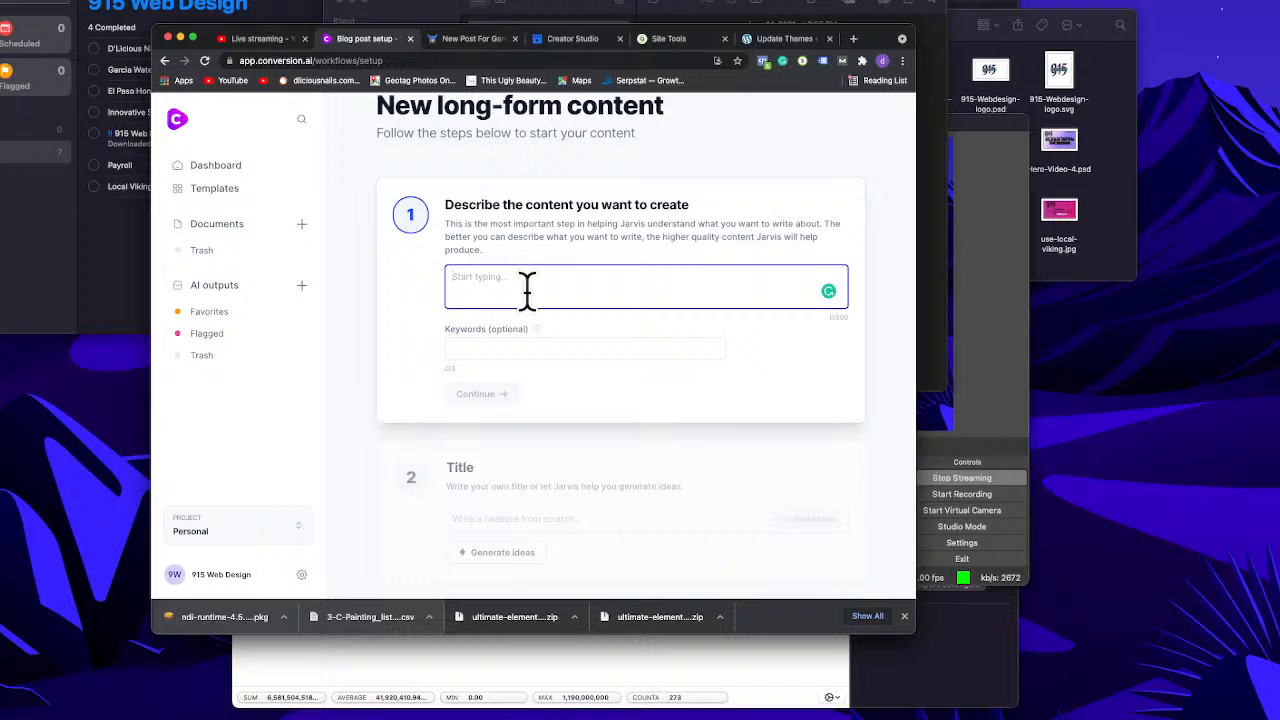
click(176, 118)
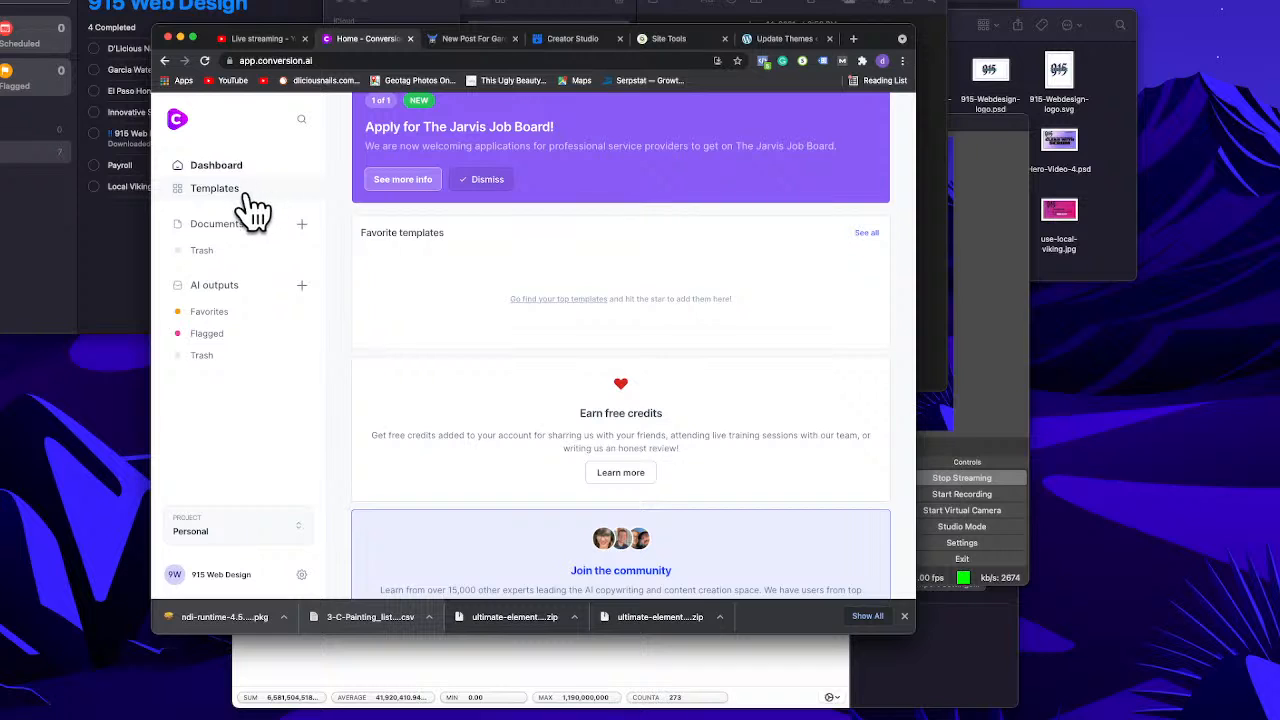
Step: Search the templates for "goo" and open the Google My Business - What's New Post template
click(233, 195)
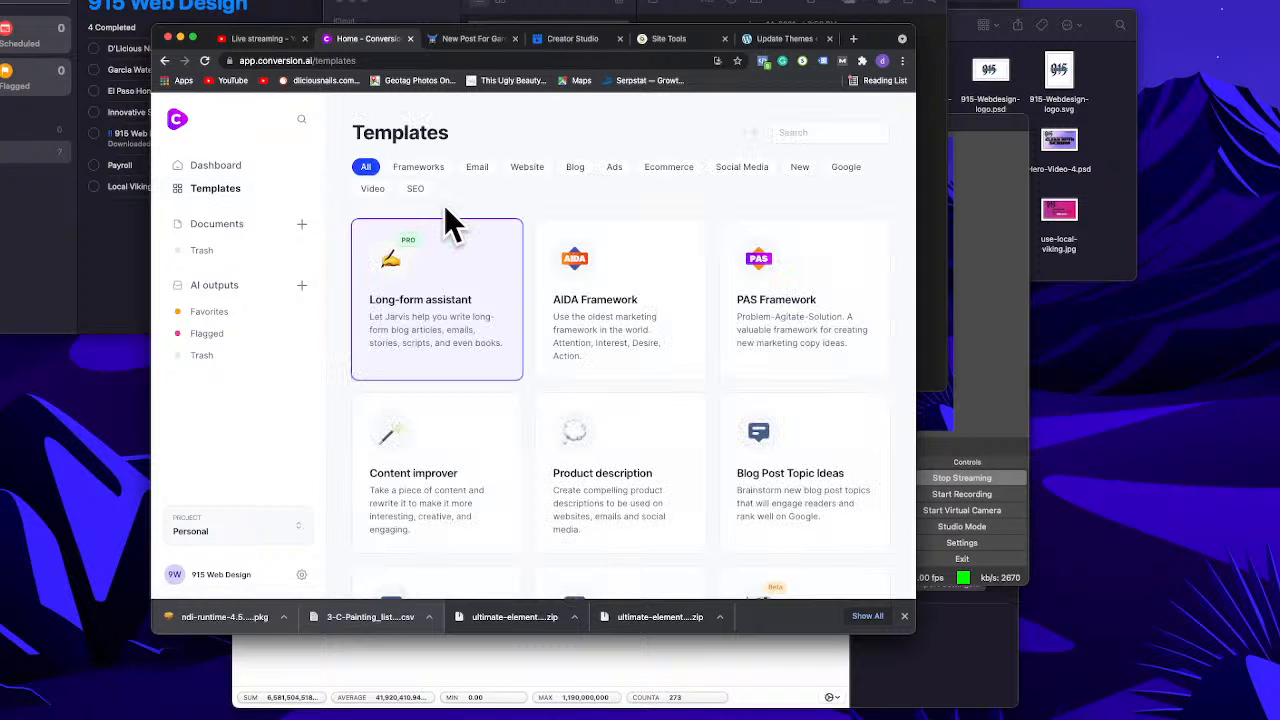
click(836, 133)
text(goo)
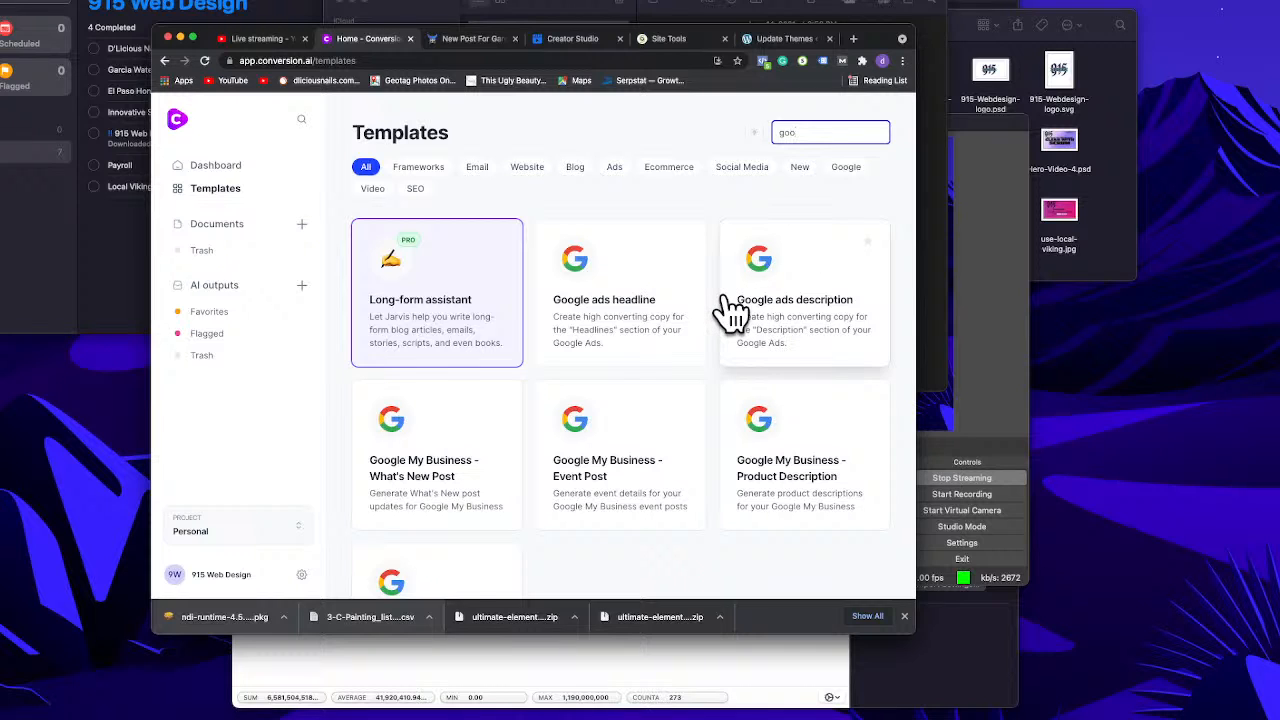
click(424, 482)
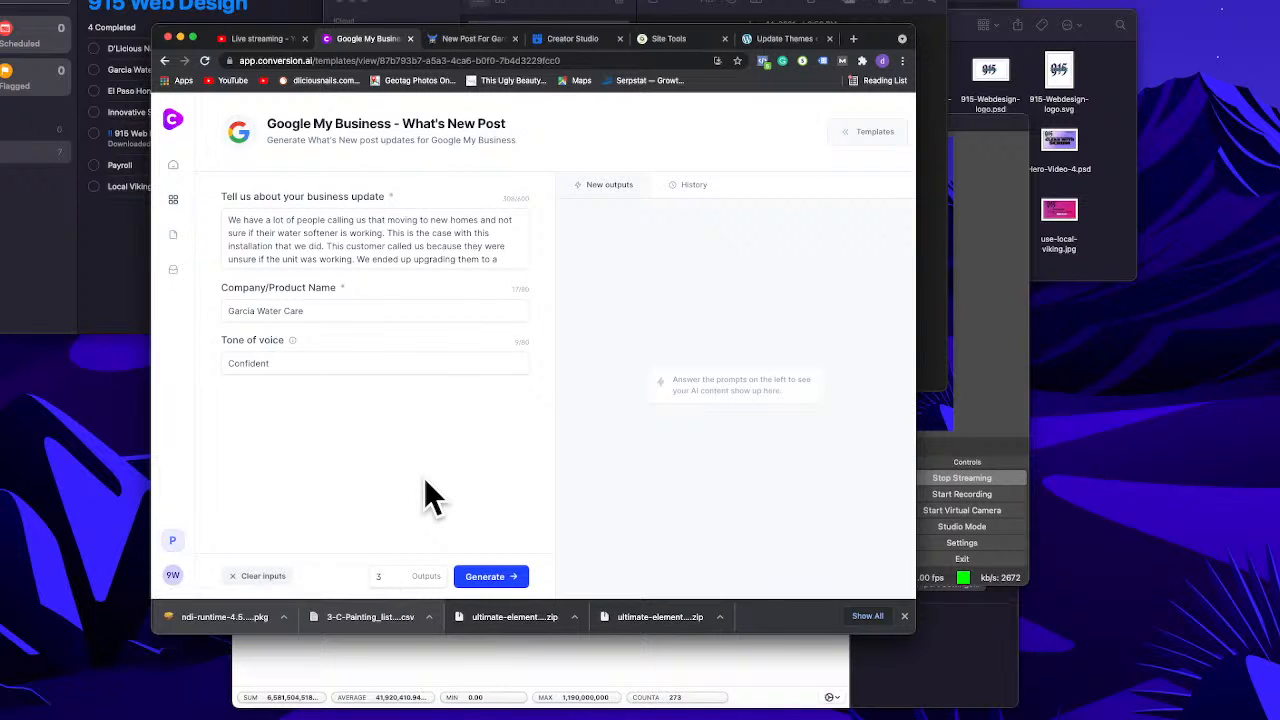
Step: Review the prefilled business update text and generate 3 outputs for Garcia Water Care in a Confident tone
click(297, 231)
key(super+a)
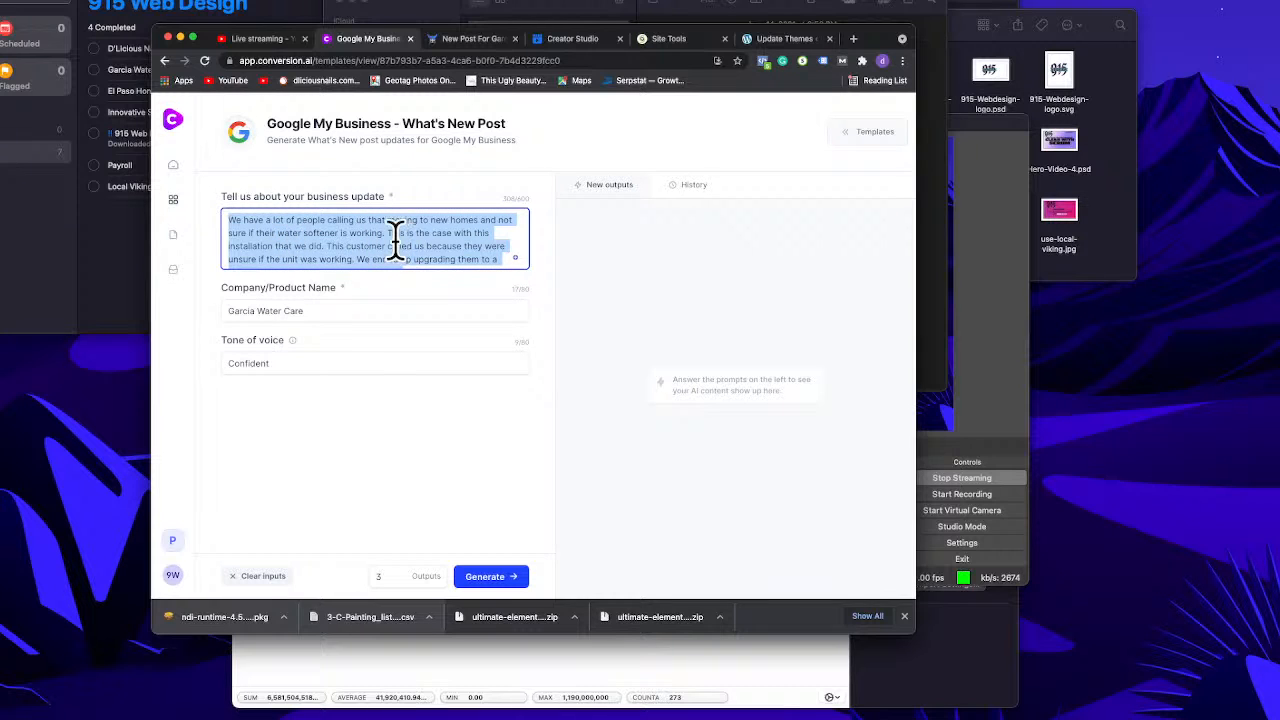
scroll(400, 242, down, 2)
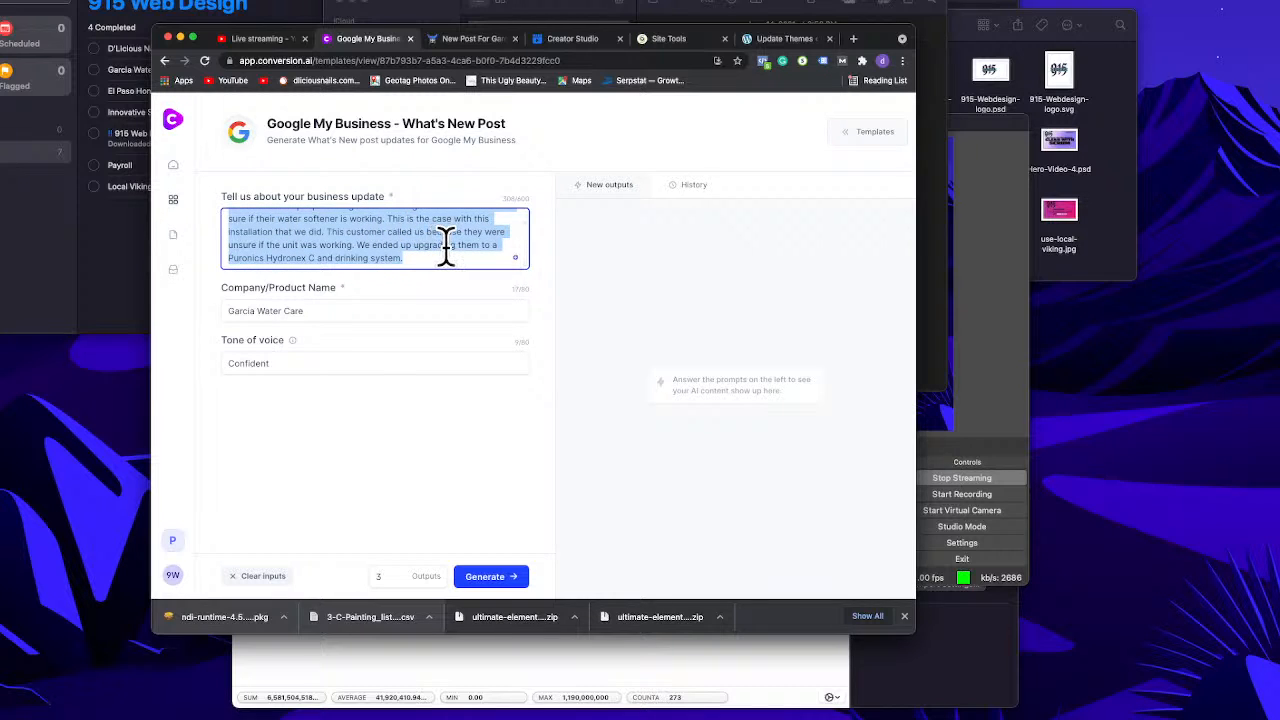
scroll(442, 245, up, 2)
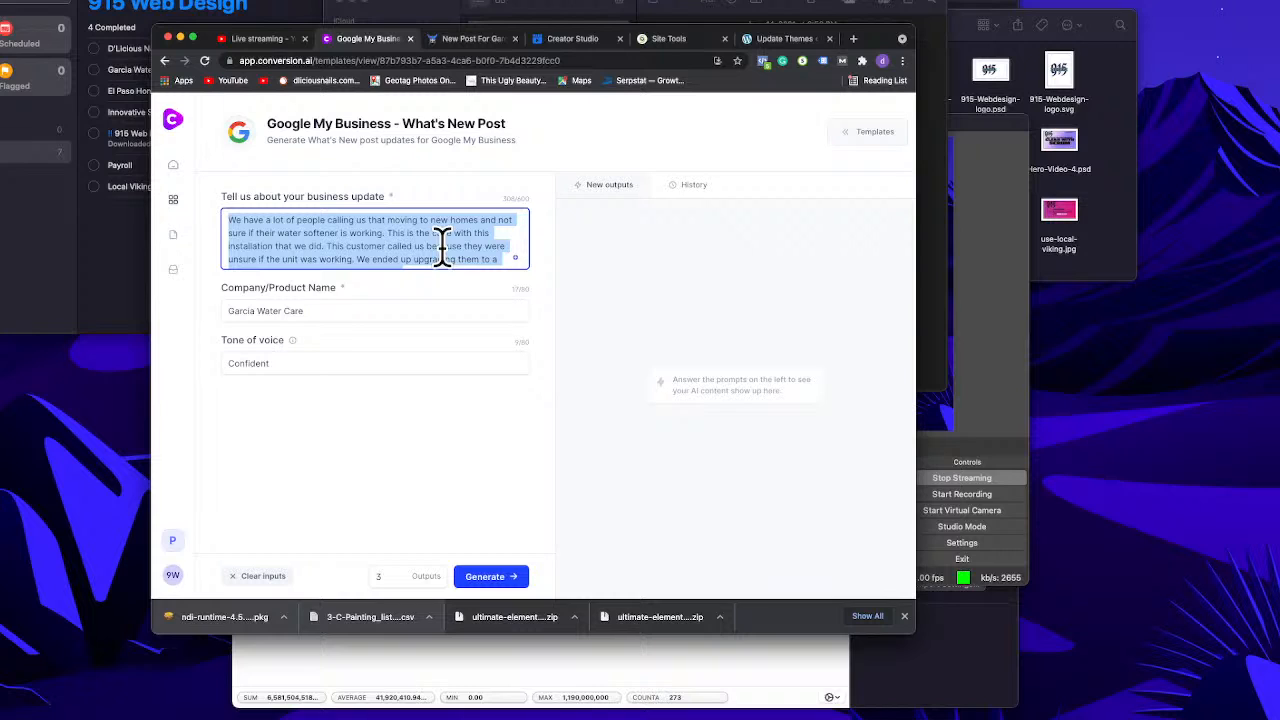
scroll(443, 245, down, 2)
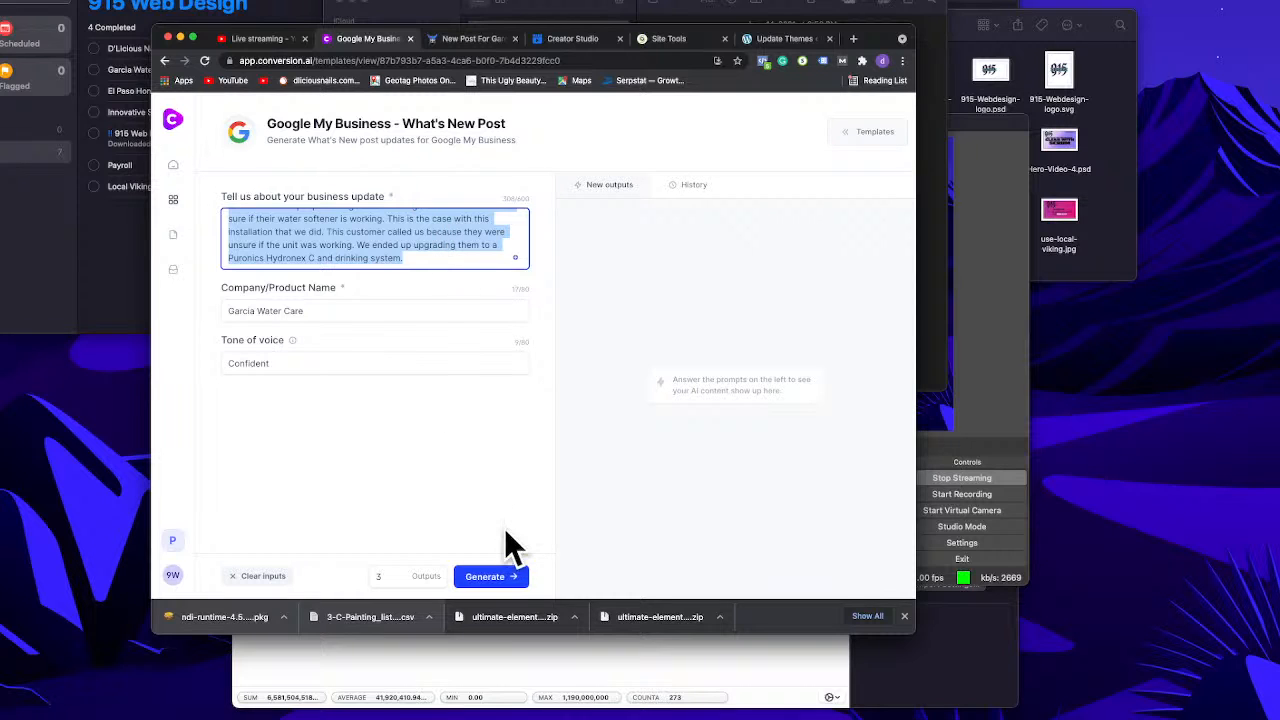
click(487, 577)
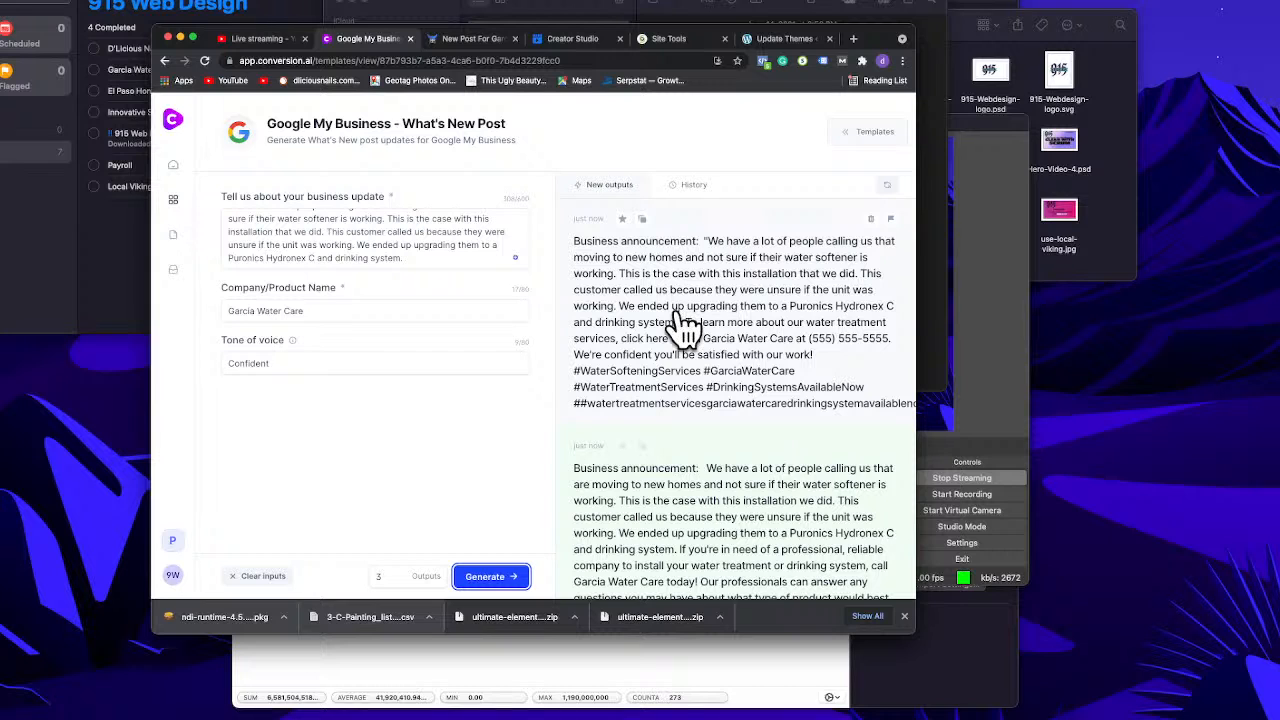
Step: Read through the generated announcements, copy the full text of the first one and close its detail view
scroll(683, 330, down, 1)
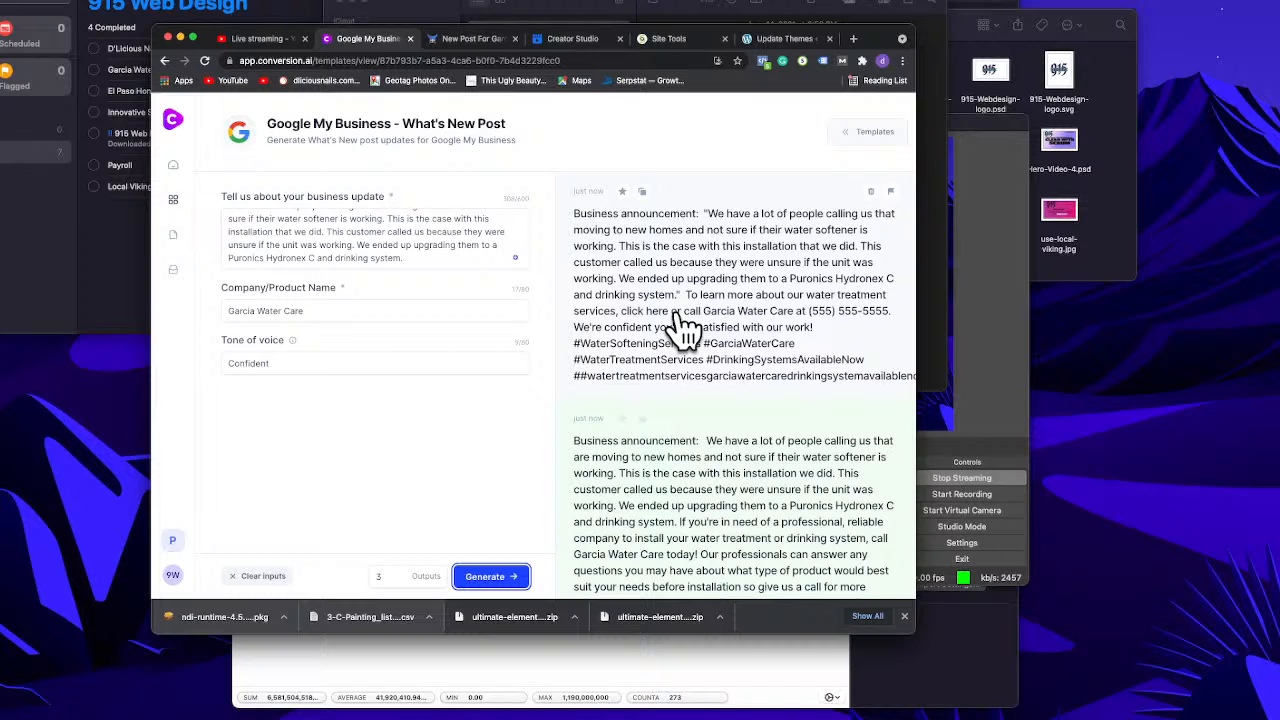
scroll(683, 330, down, 1)
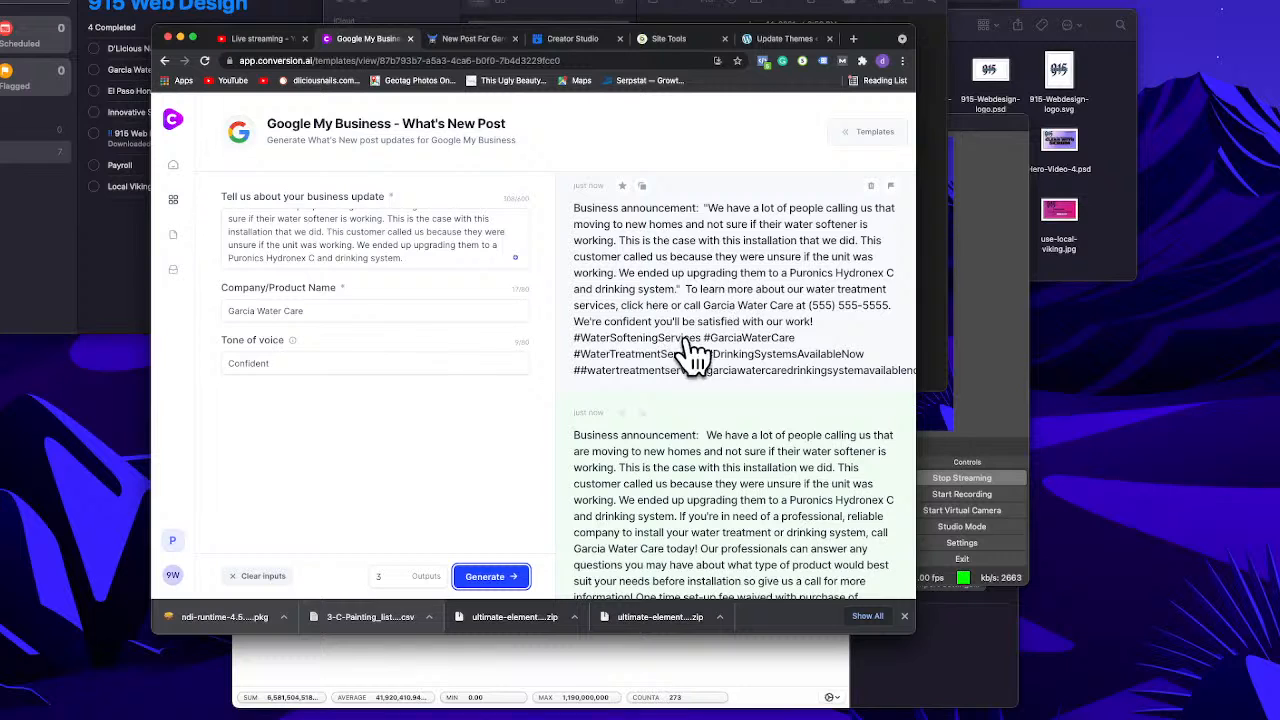
click(662, 268)
drag(535, 254, 488, 254)
key(super+a)
key(super+c)
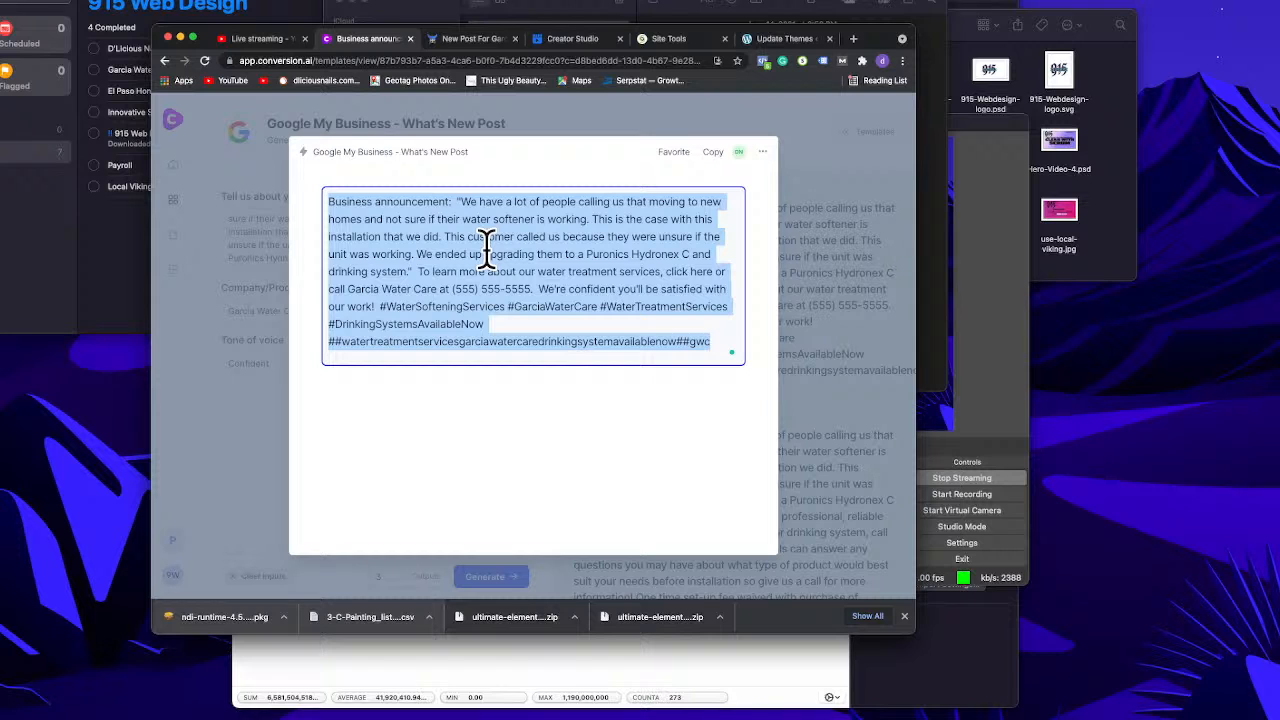
click(523, 110)
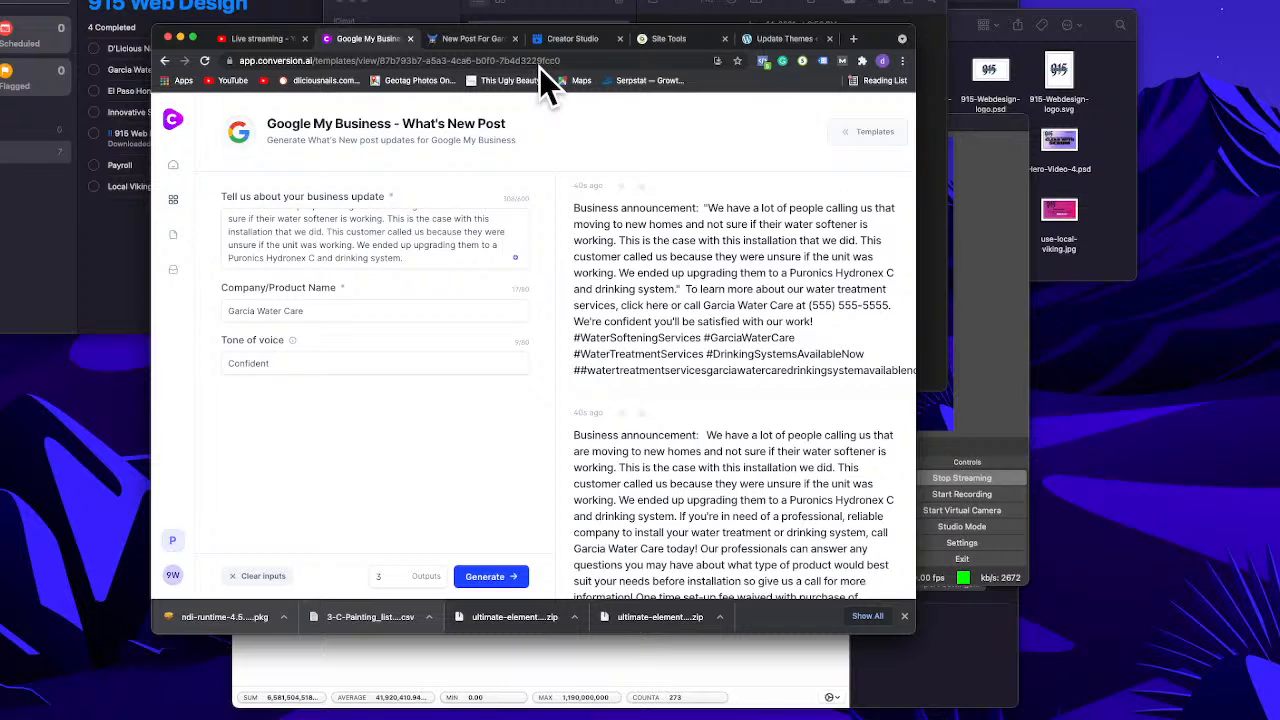
Step: Return to the Local Viking post, paste the copied text as its summary and delete the opening "Business announcement:" with the quotation mark
click(456, 40)
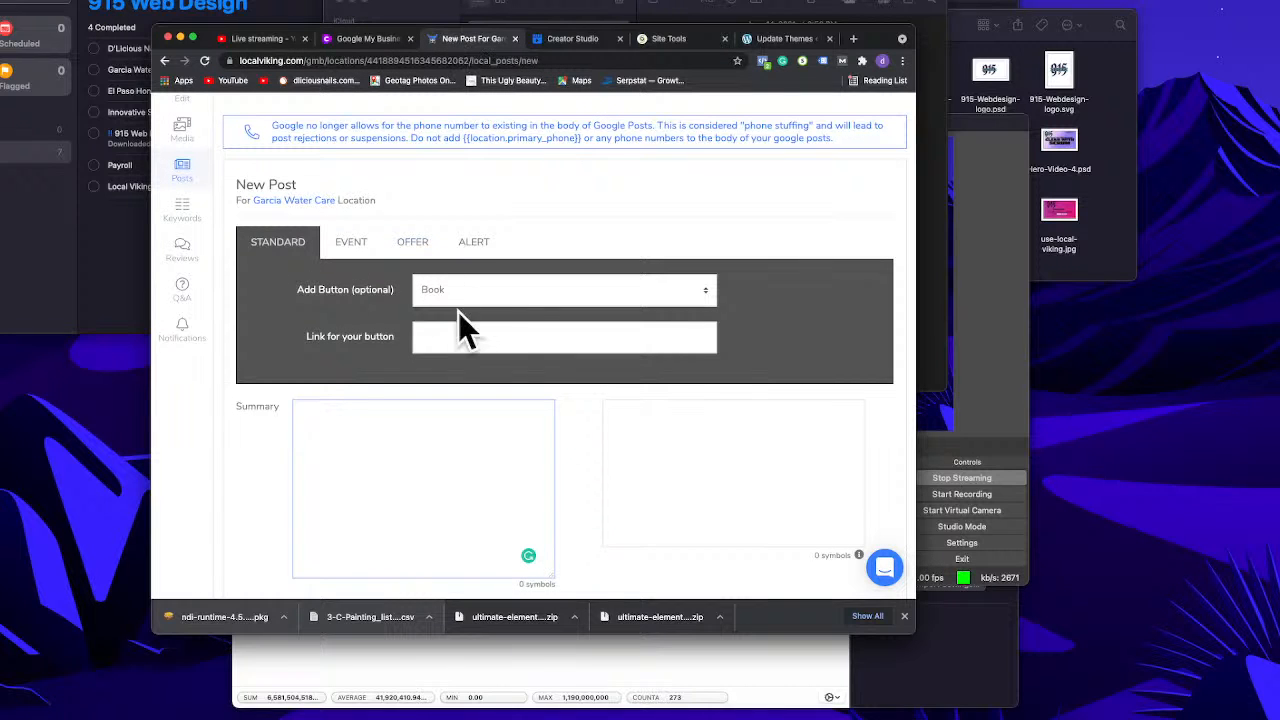
key(super+v)
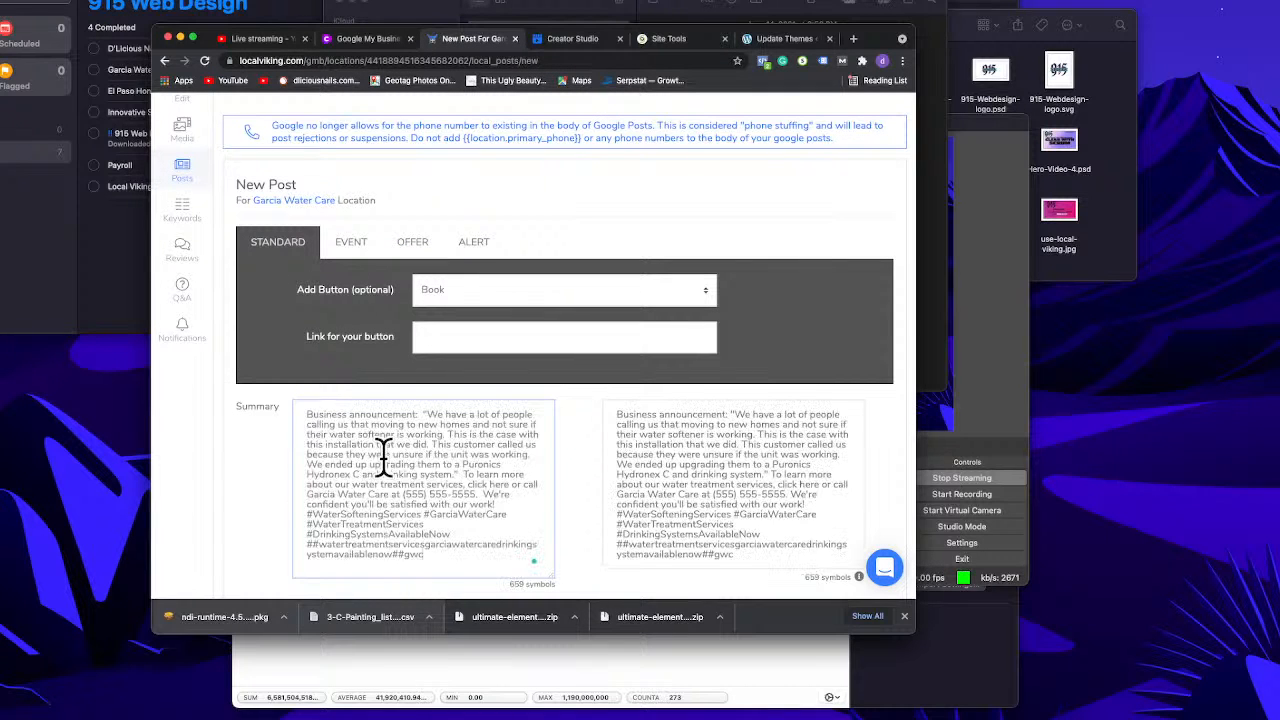
click(375, 444)
drag(426, 414, 267, 409)
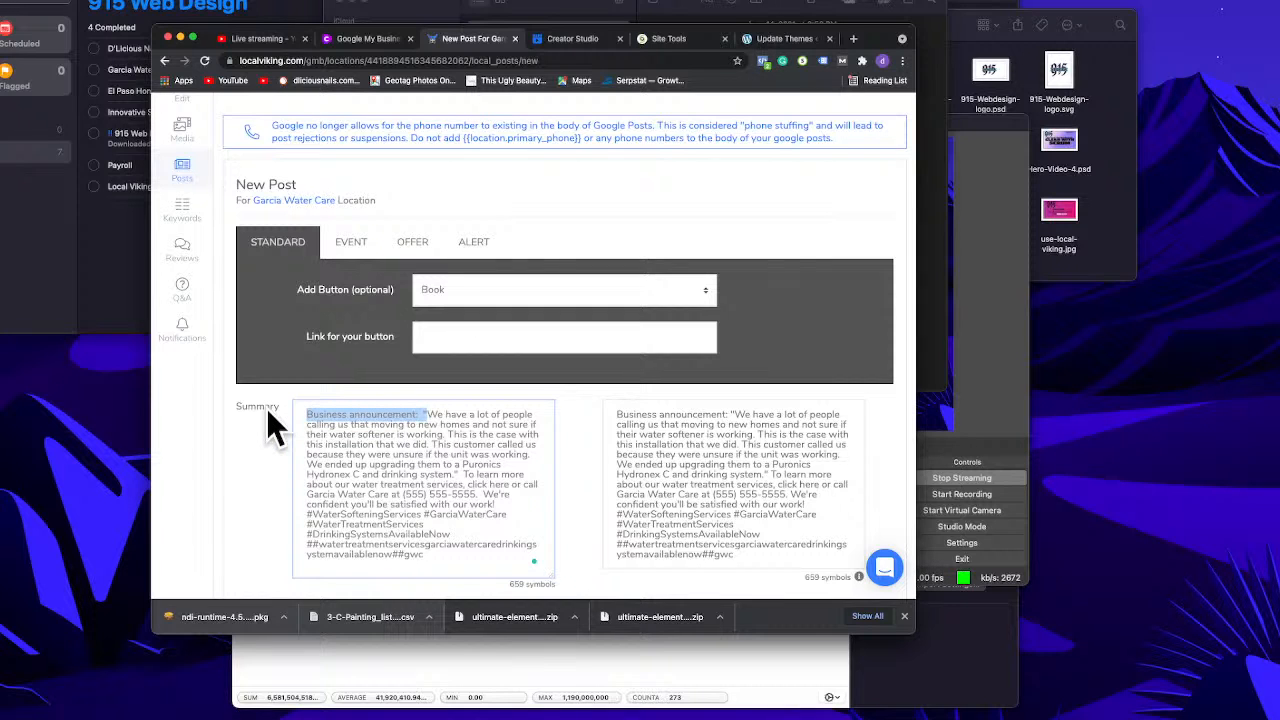
key(BackSpace)
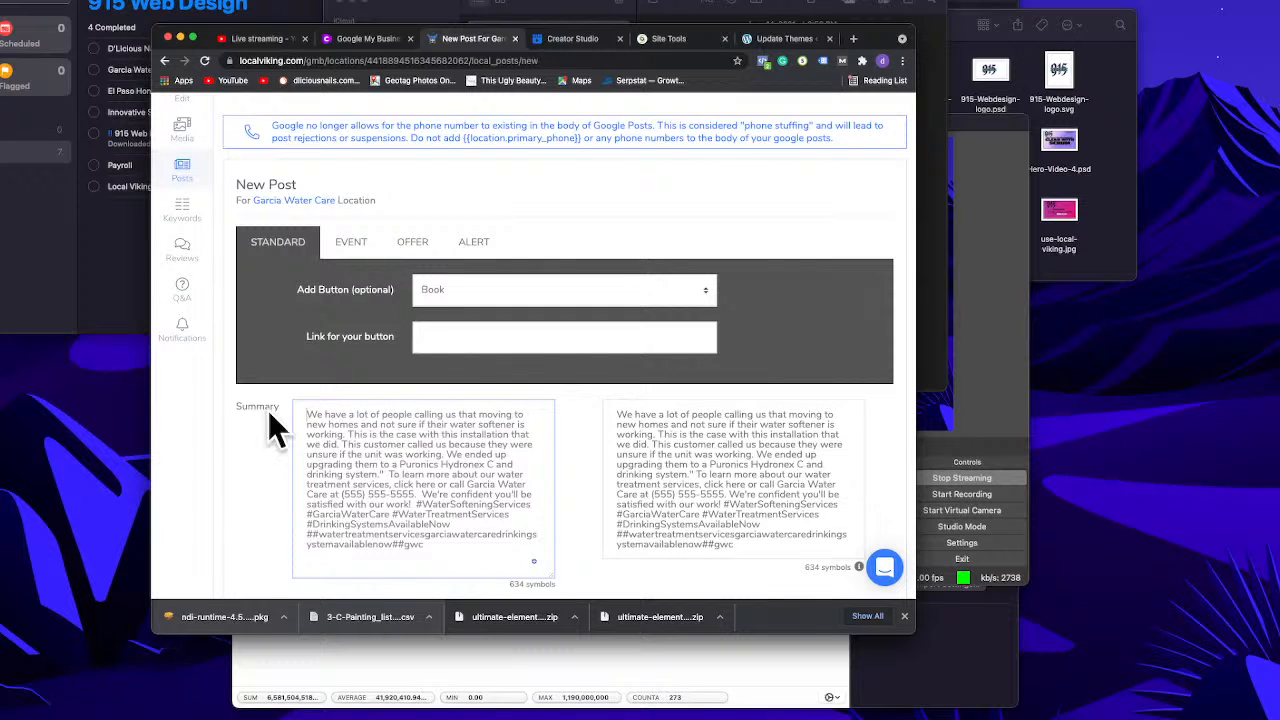
scroll(370, 437, down, 1)
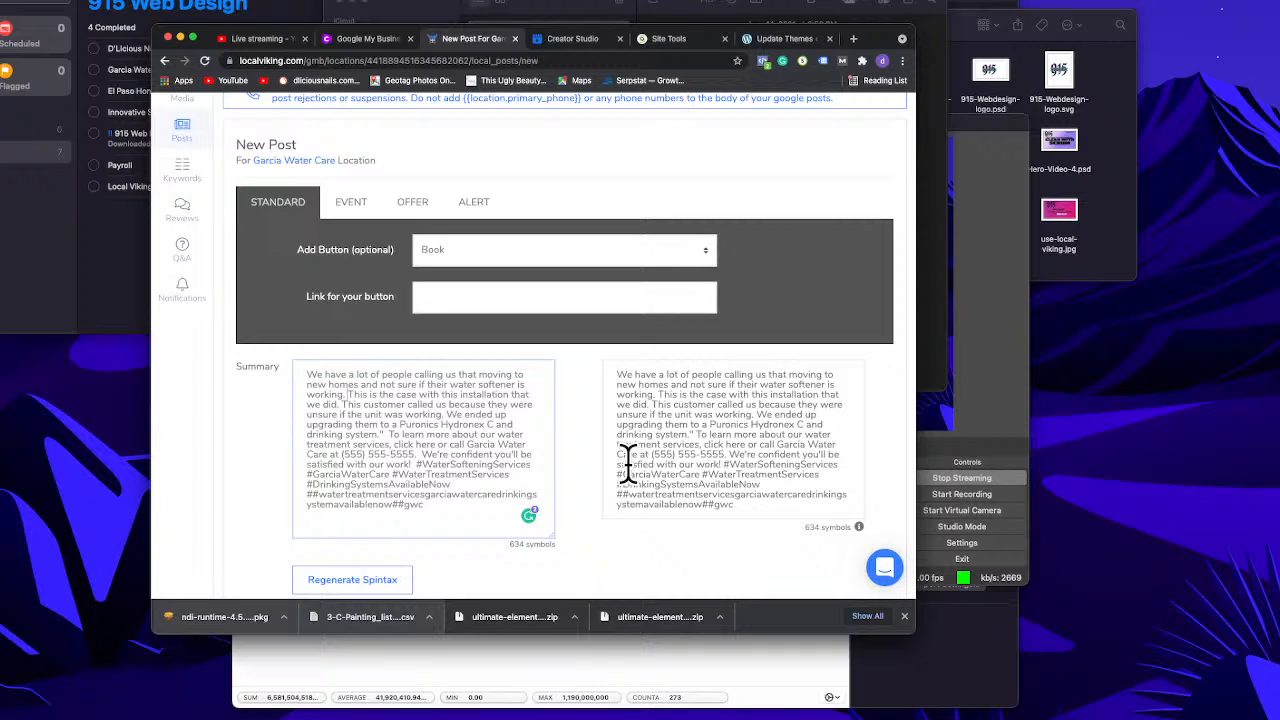
Step: Start a new paragraph at "This is the case" in the summary and insert "Micromax" before "drinking system"
key(Return)
key(Return)
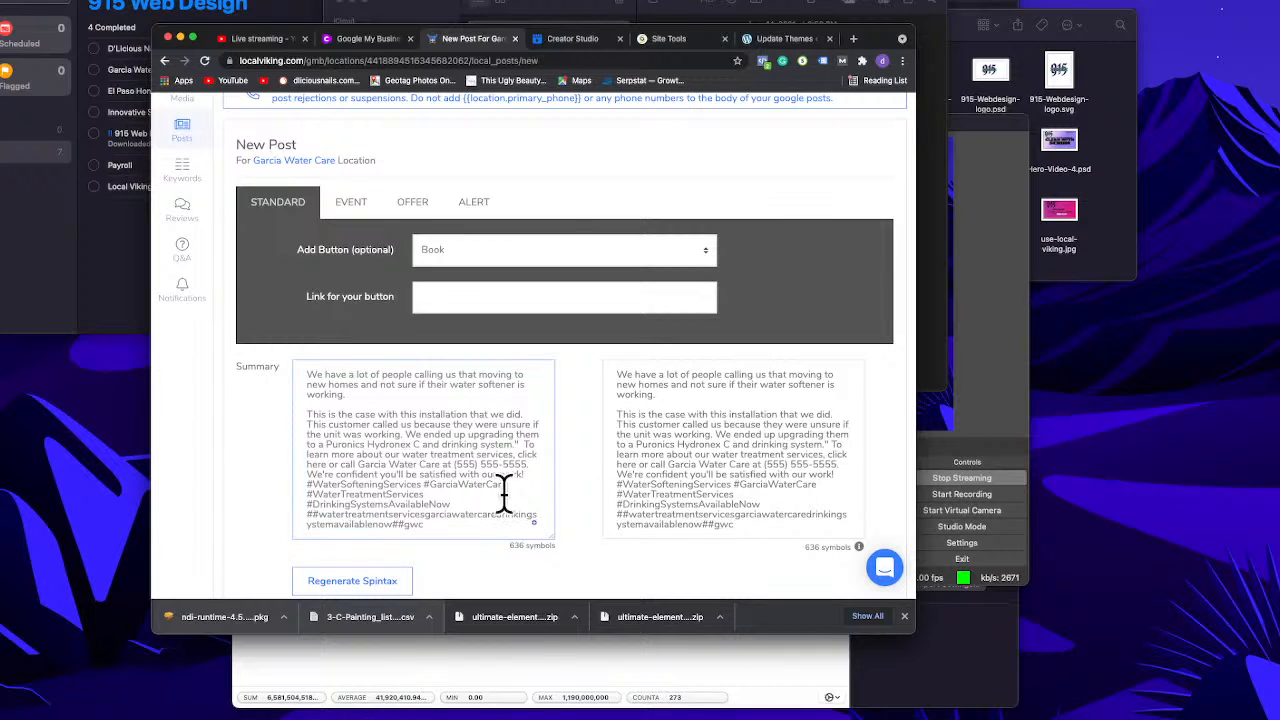
click(402, 434)
text(Micromax)
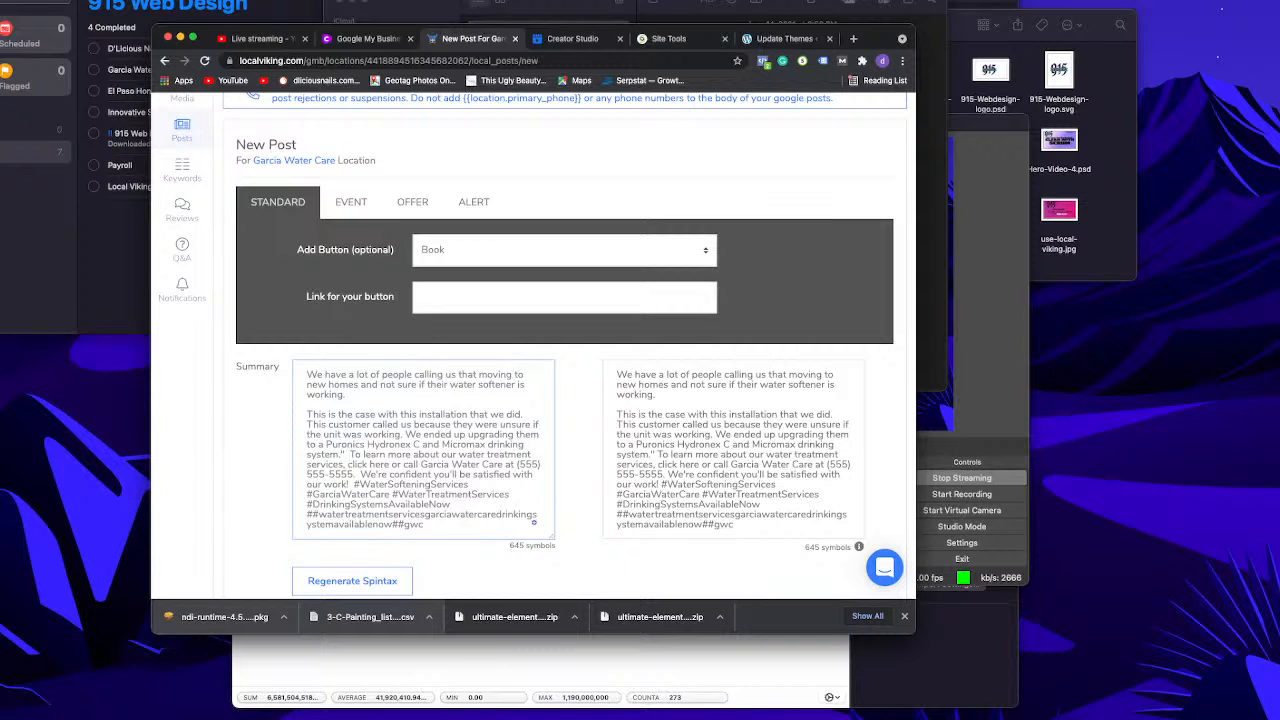
Step: Delete the stray quotation mark and spaces after "drinking system." and start a new paragraph at "To learn more"
key(BackSpace)
key(BackSpace)
key(BackSpace)
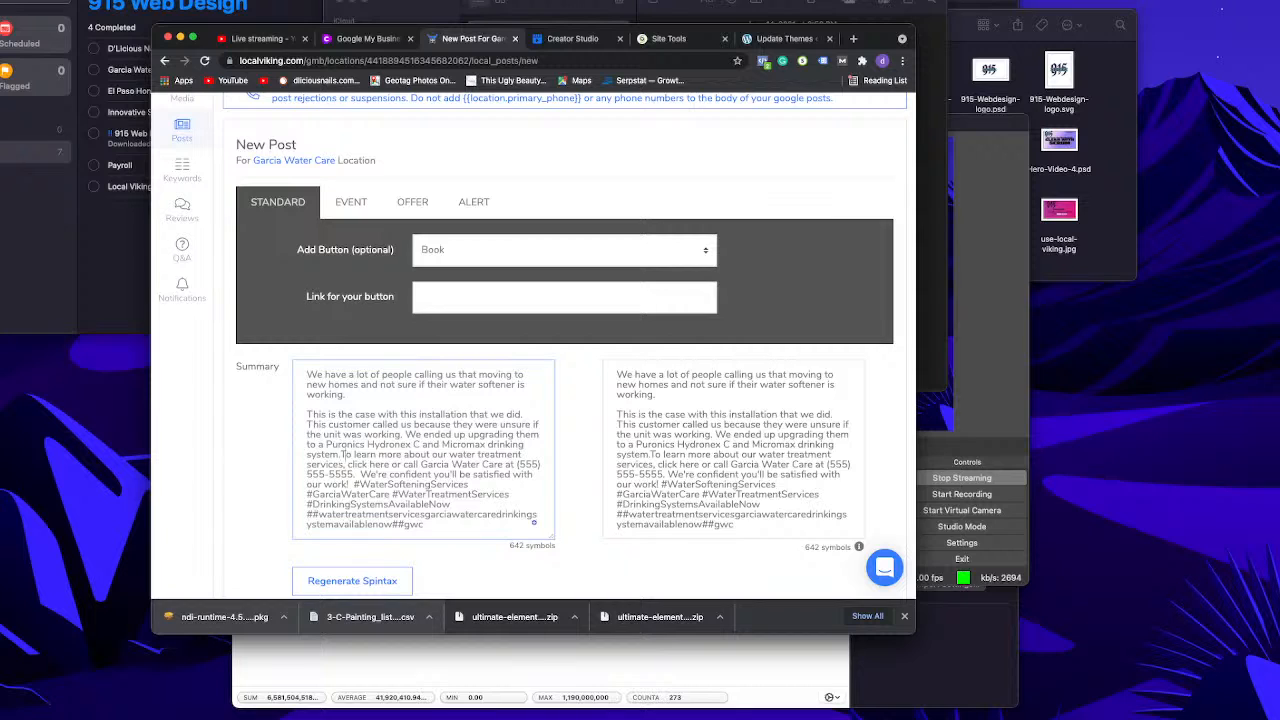
key(Return)
key(Return)
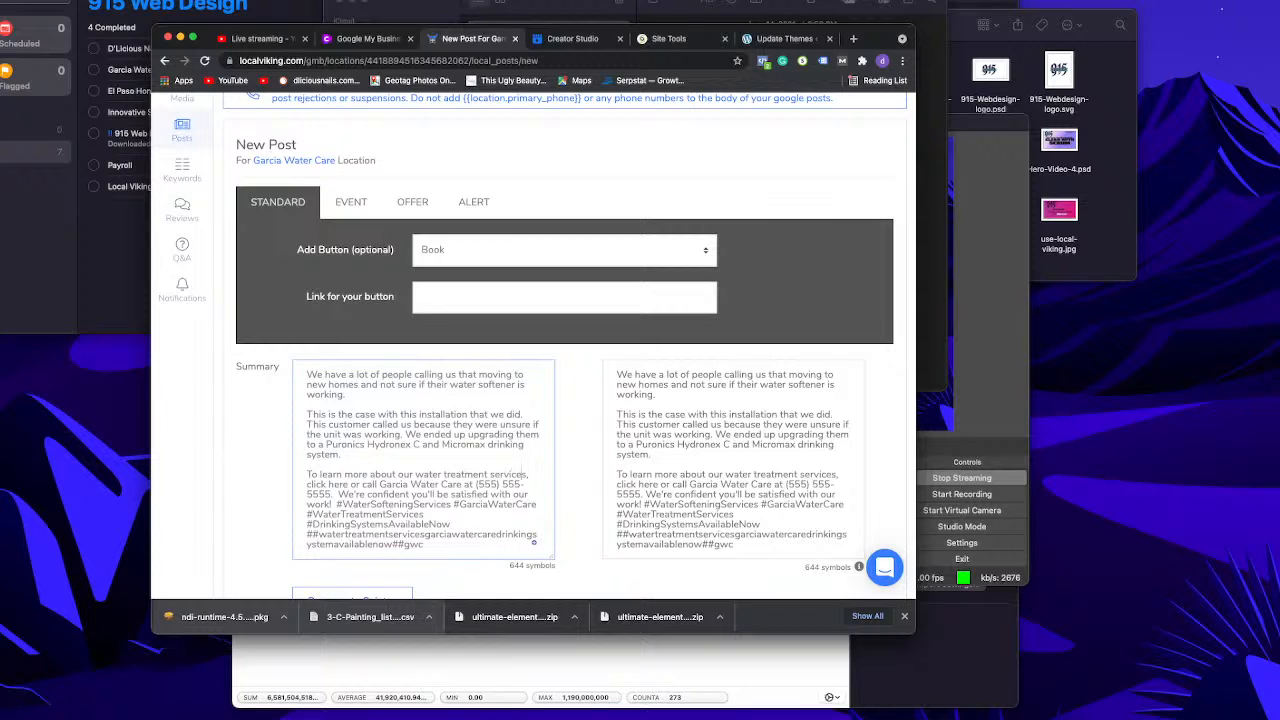
Step: Add "and systems visit our website" after "water treatment services" and remove the ", click here or call" wording
text(and system)
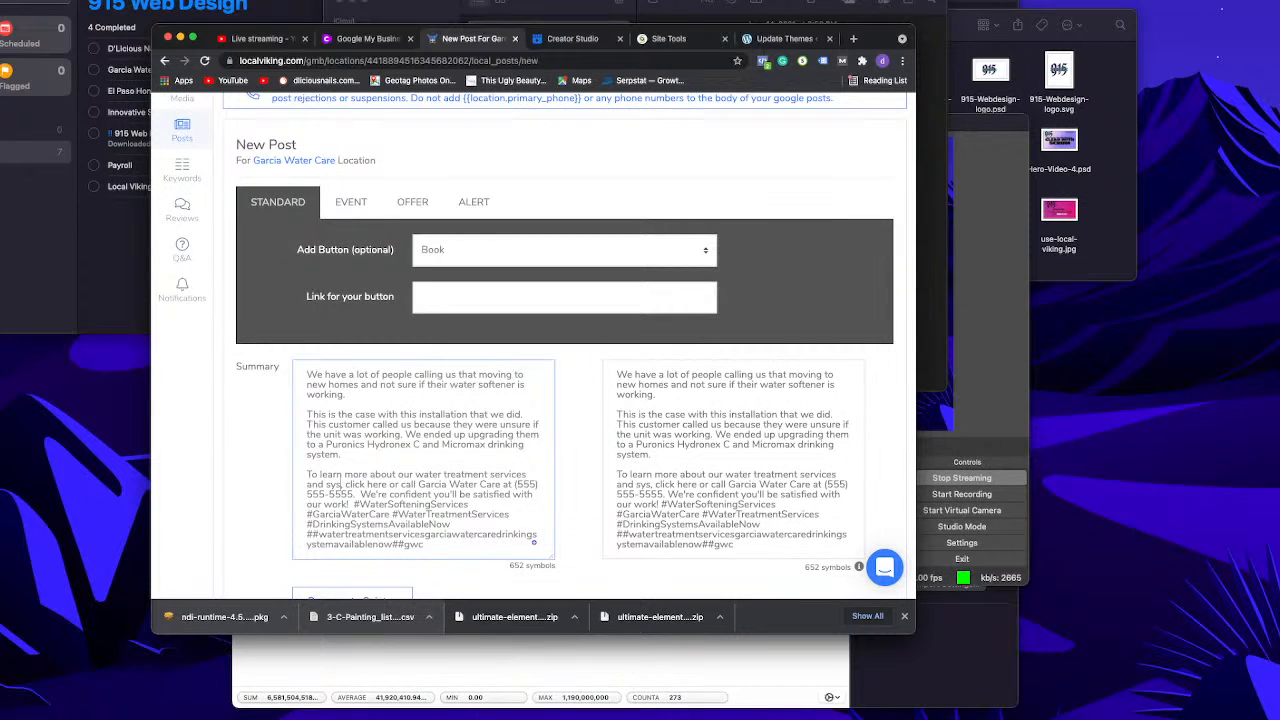
text(s vi)
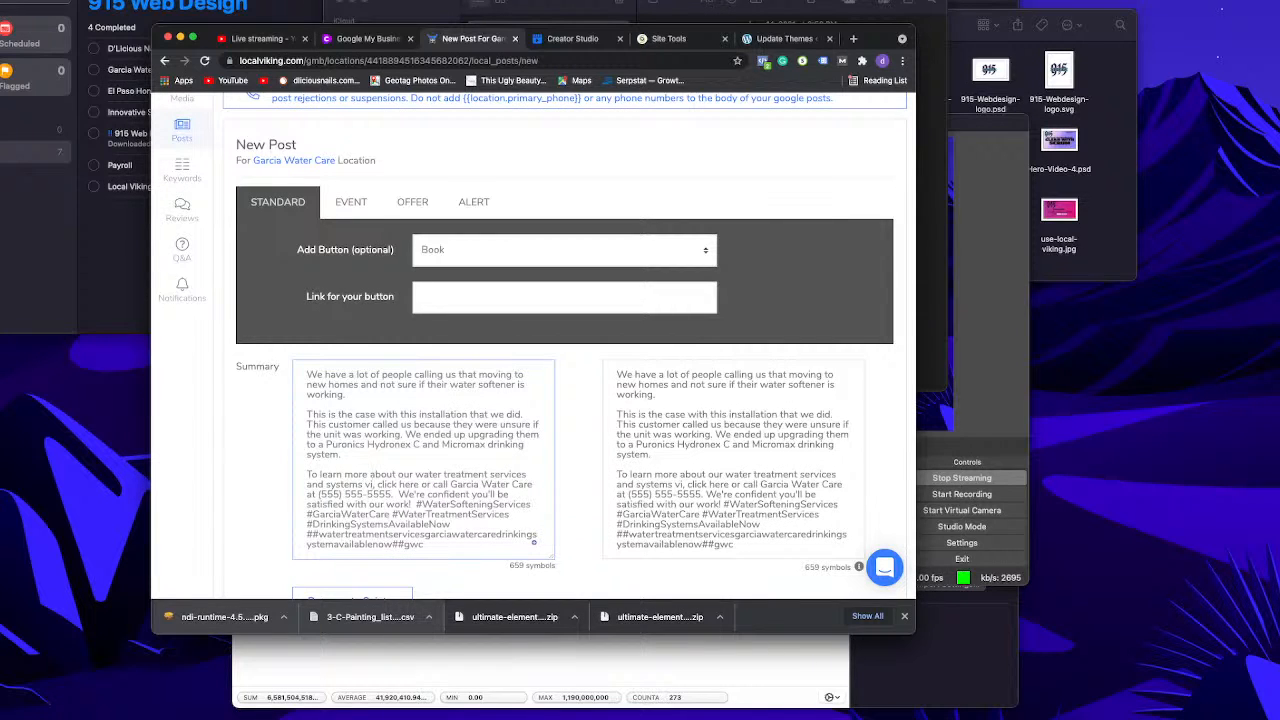
text(sit our )
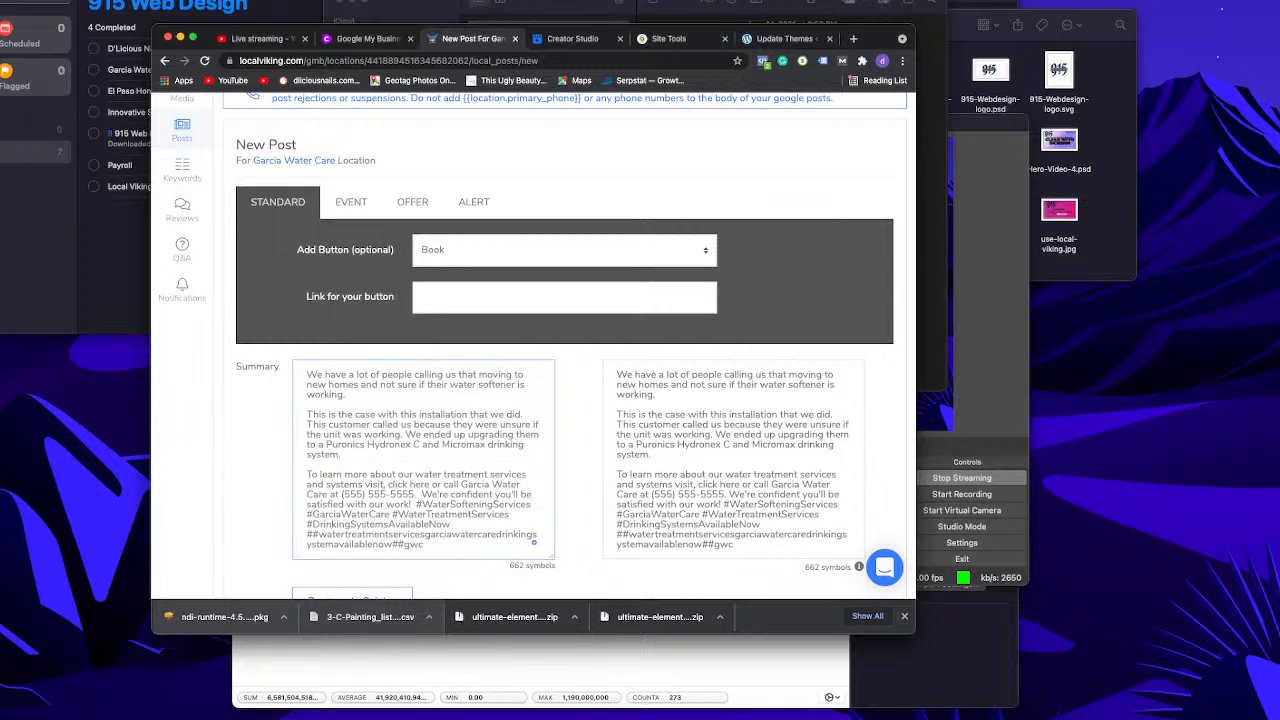
text(website)
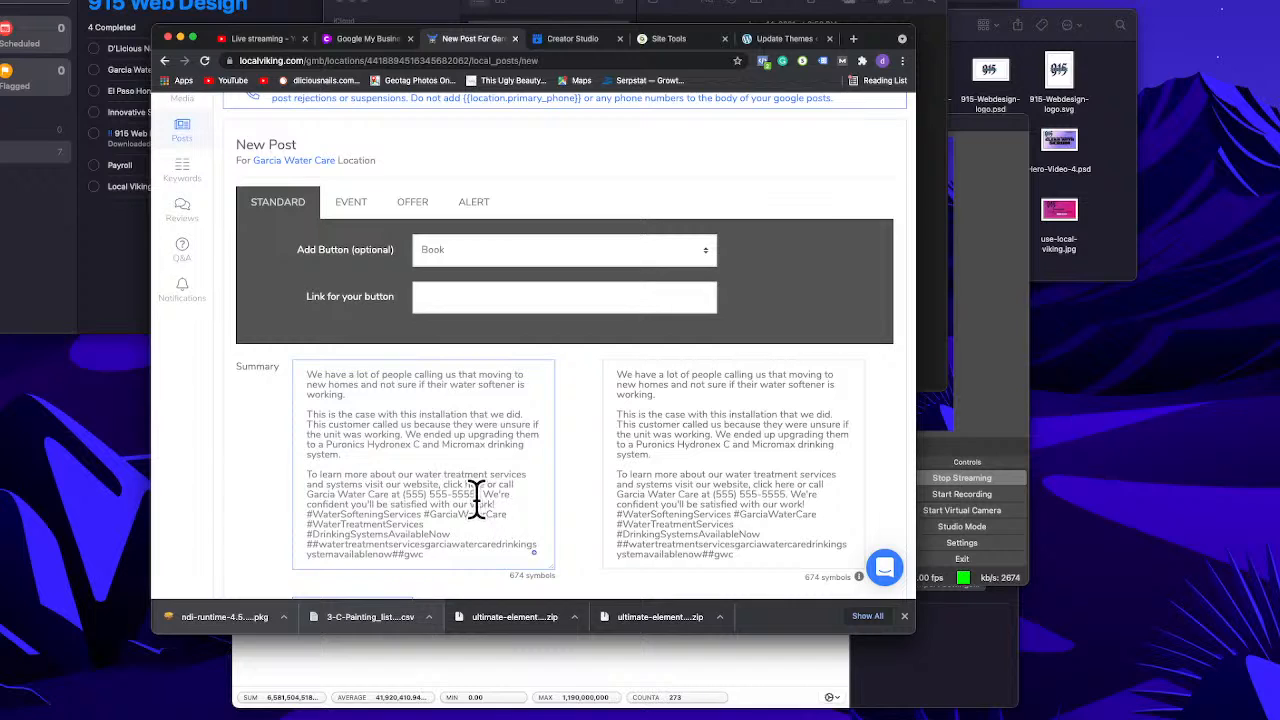
drag(443, 484, 533, 490)
key(BackSpace)
key(BackSpace)
key(BackSpace)
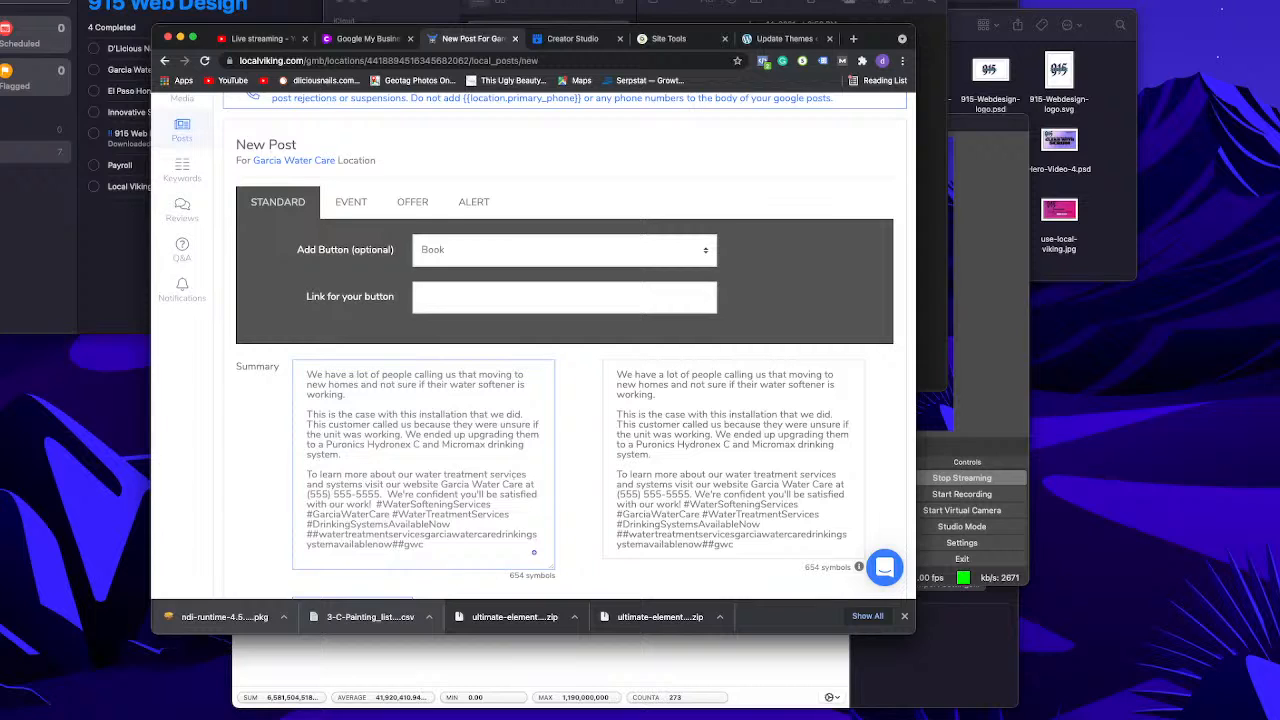
Step: Delete the company name with its phone number after "visit our website" and remove the surplus spaces around the period
scroll(513, 485, down, 1)
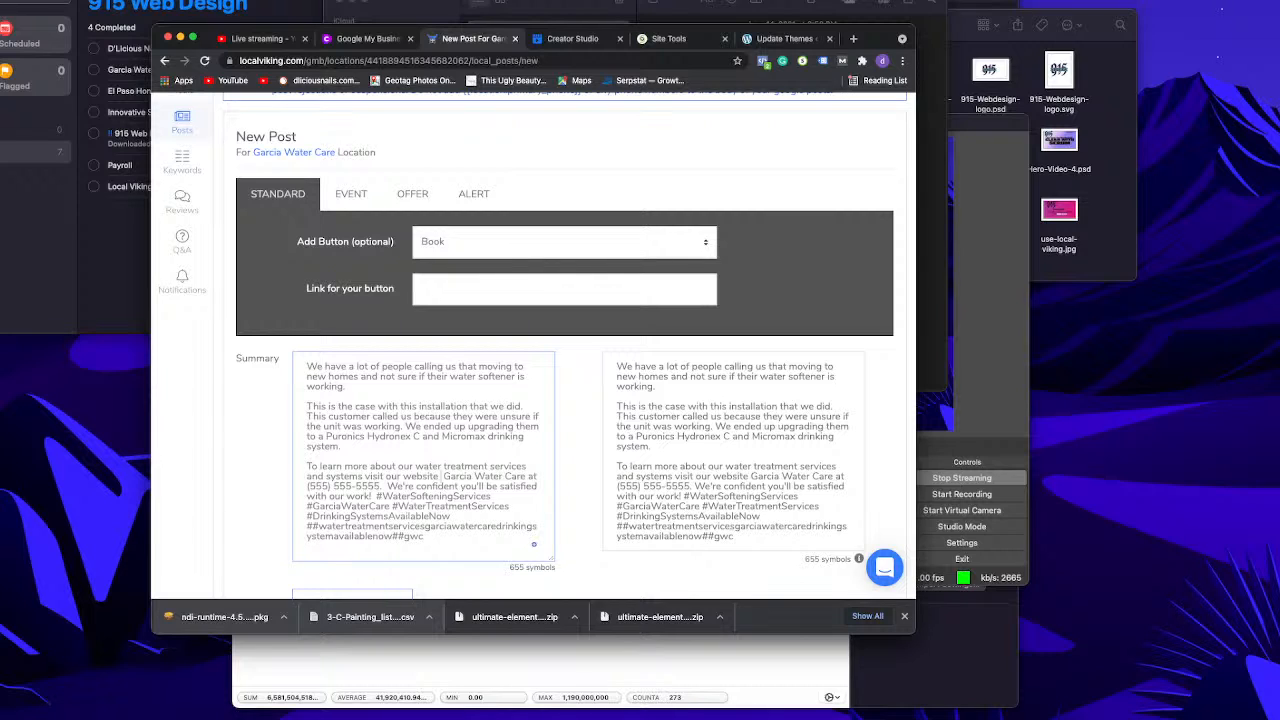
key(BackSpace)
drag(442, 476, 382, 486)
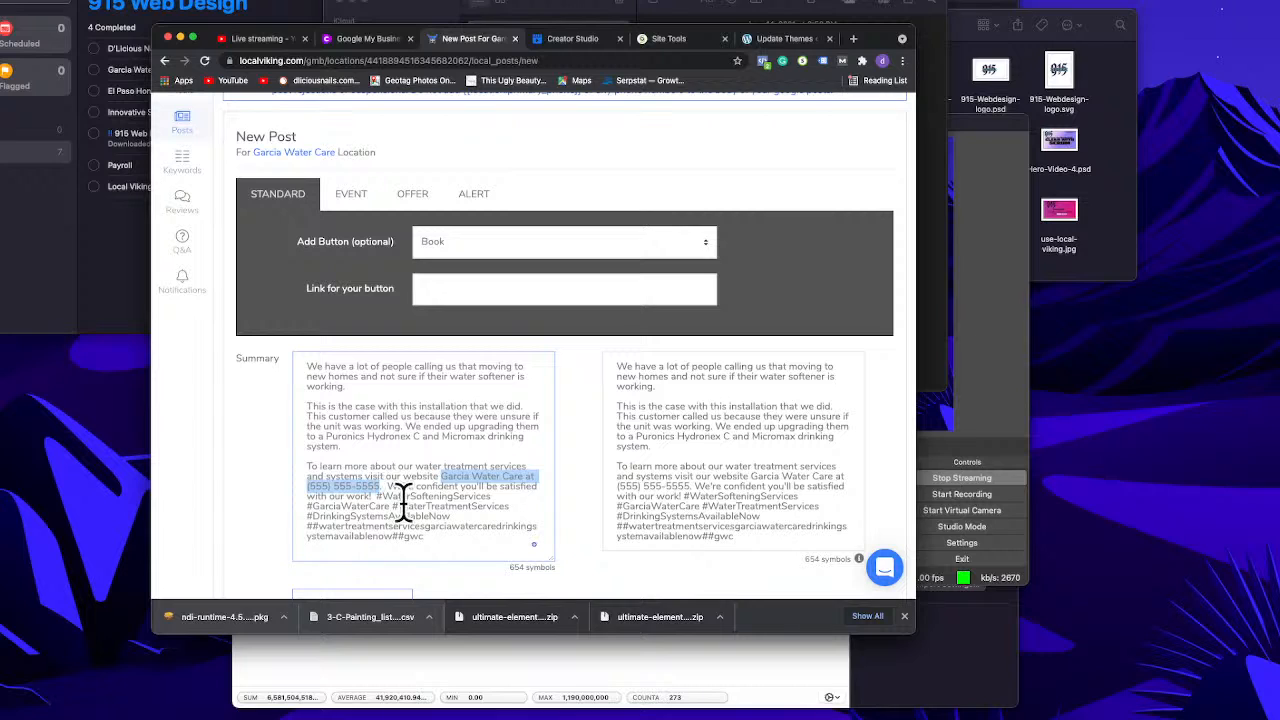
key(BackSpace)
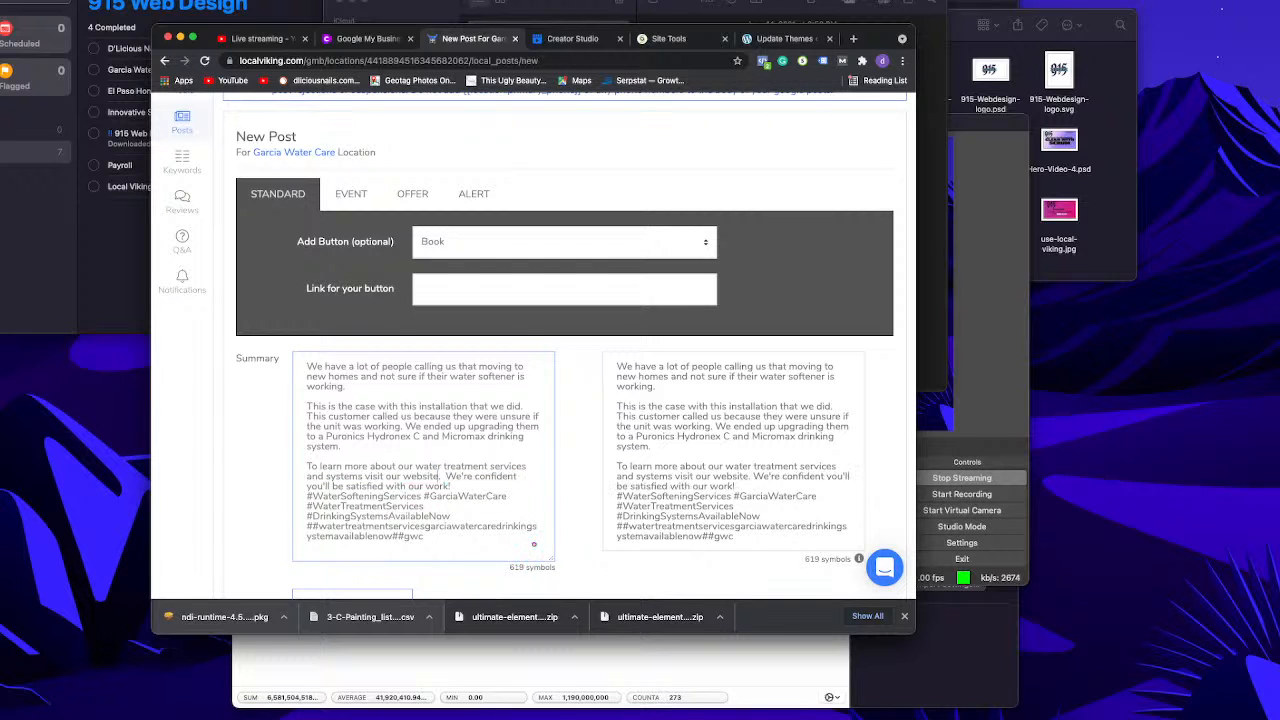
key(BackSpace)
key(BackSpace)
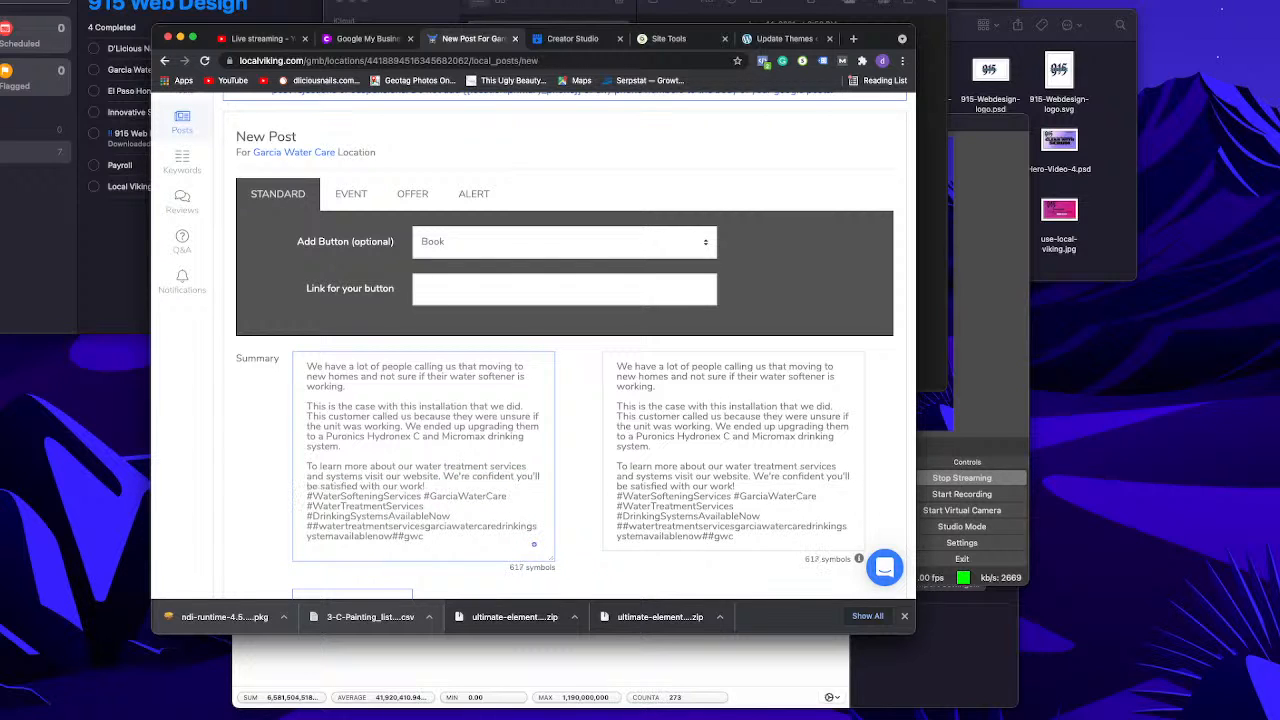
Step: Put the "We're confident you'll be satisfied with our work!" sentence and the hashtags into separate paragraphs
key(Return)
key(Return)
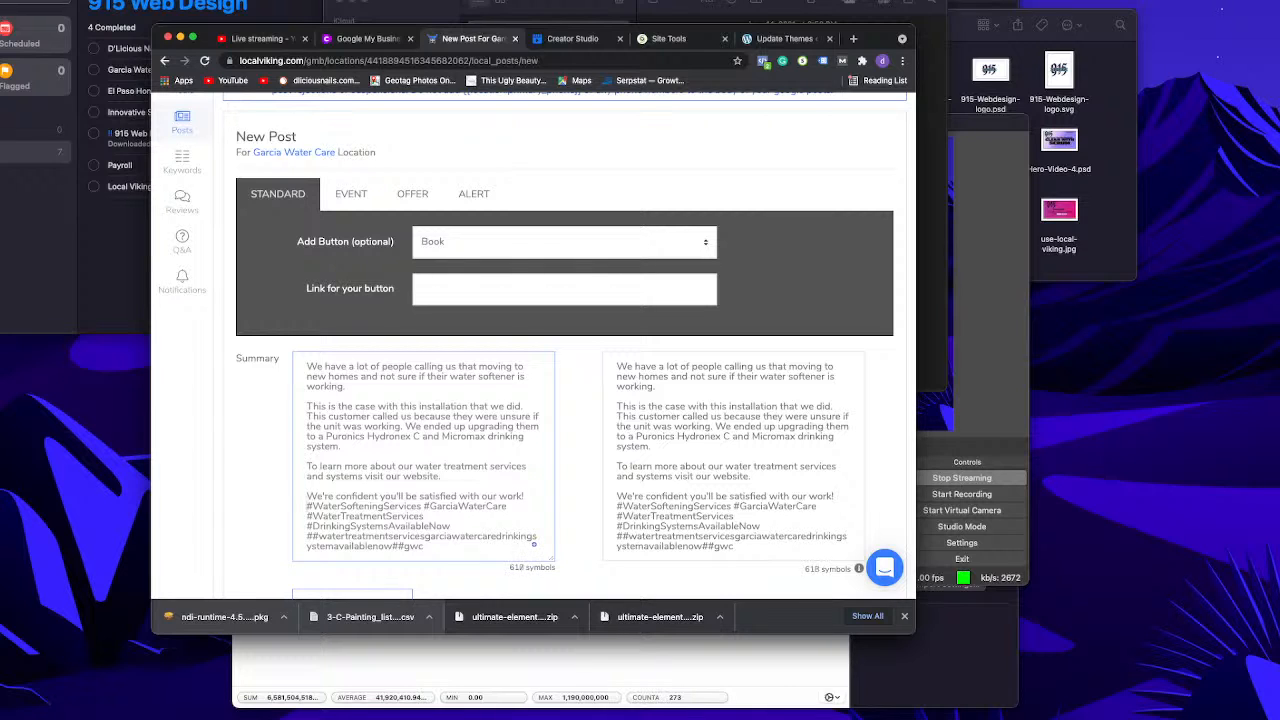
key(Return)
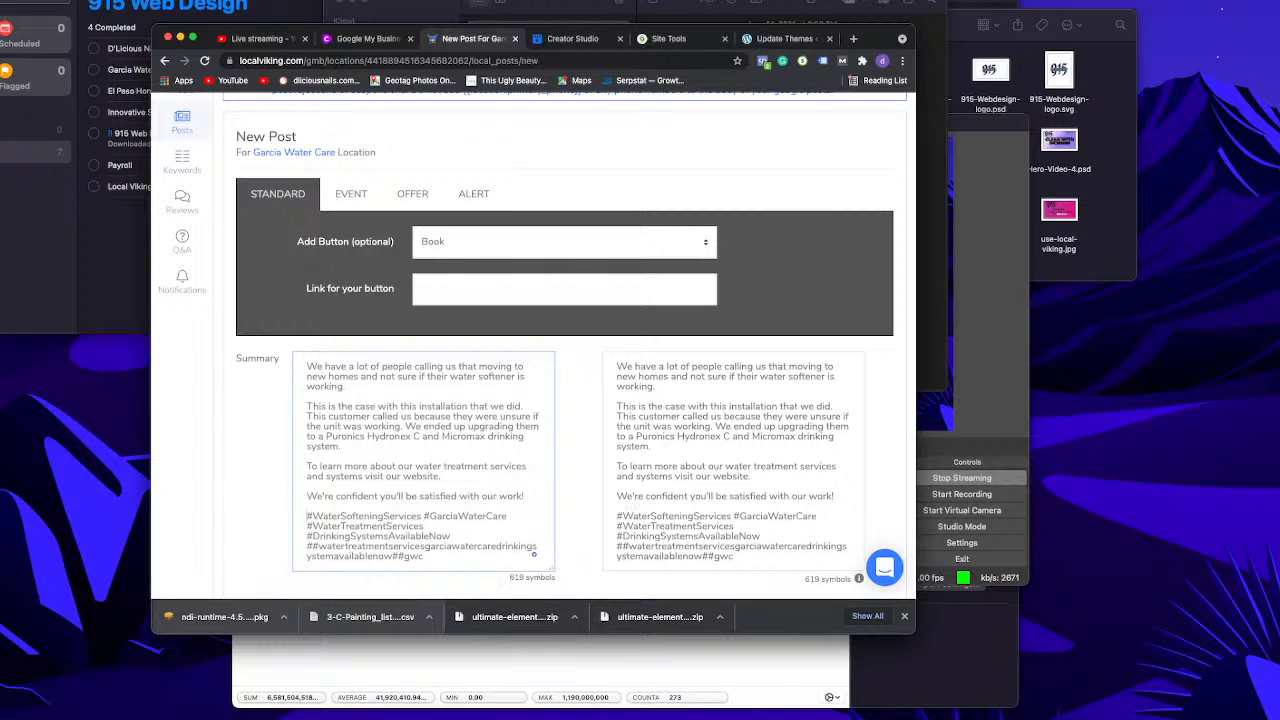
Step: Delete the extra "#" and the text of the long run-on hashtag ending in "##gwc" from the summary
click(382, 517)
scroll(441, 537, down, 2)
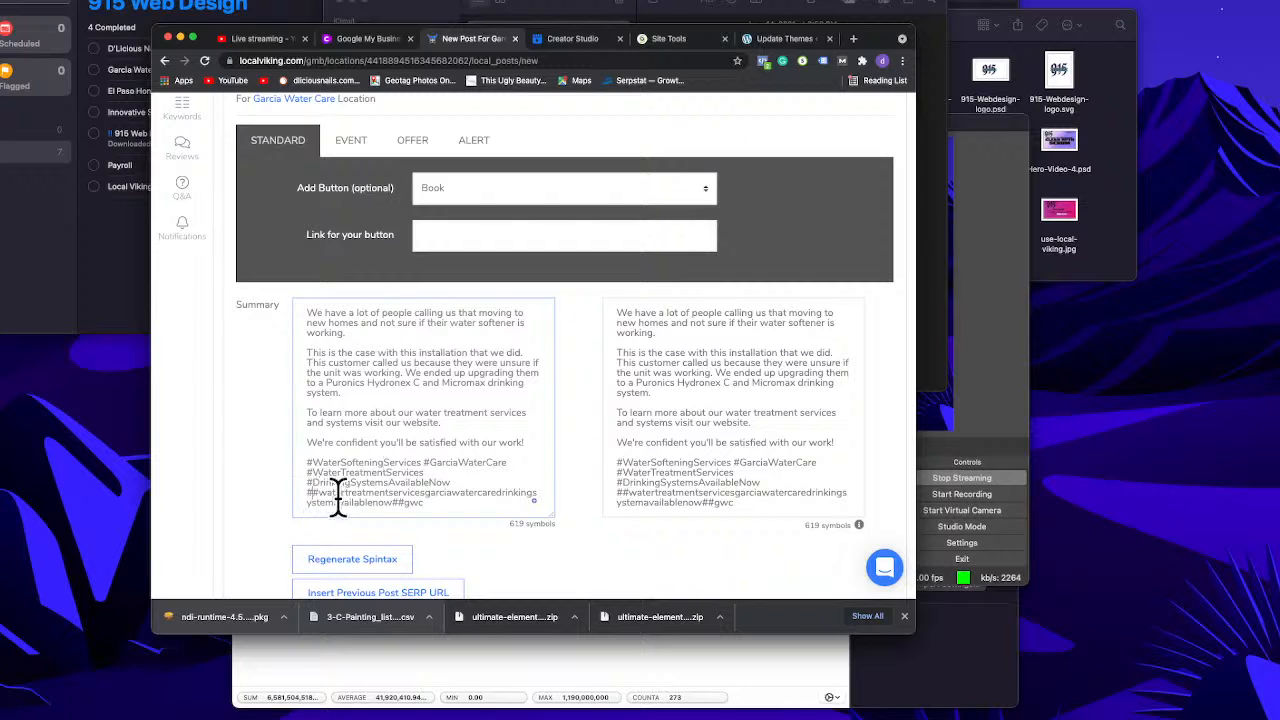
key(BackSpace)
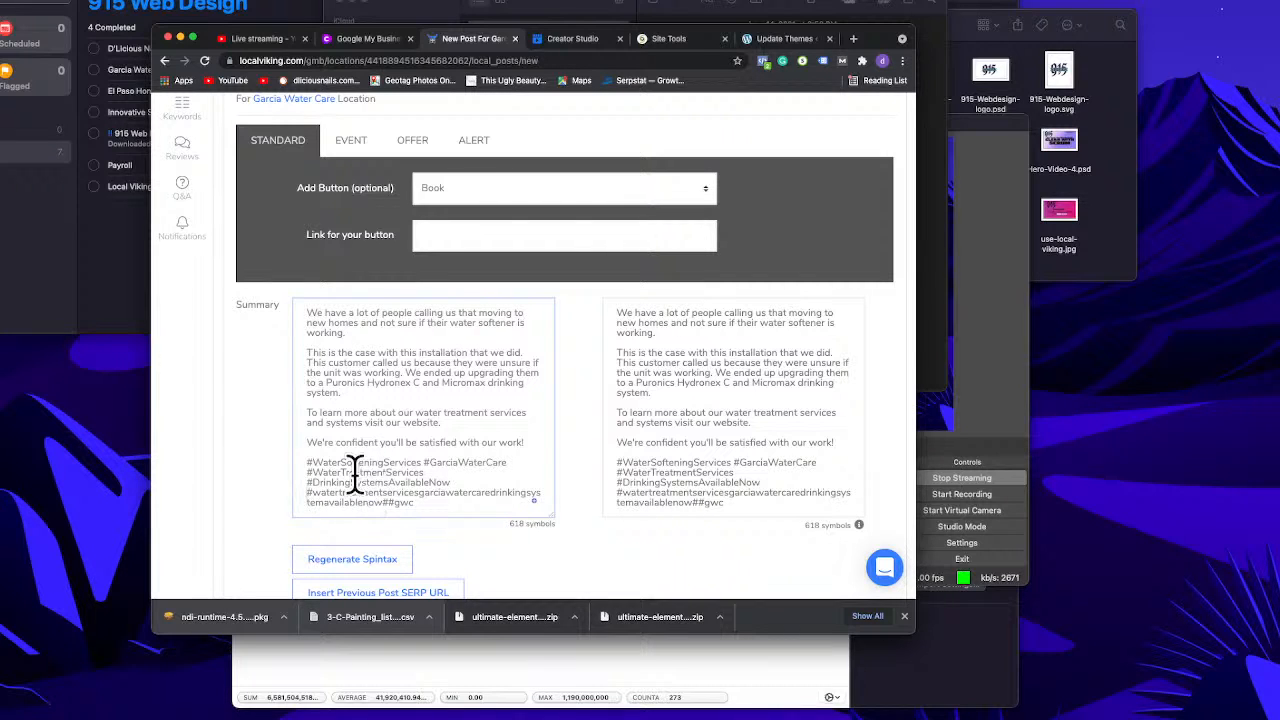
scroll(425, 490, down, 1)
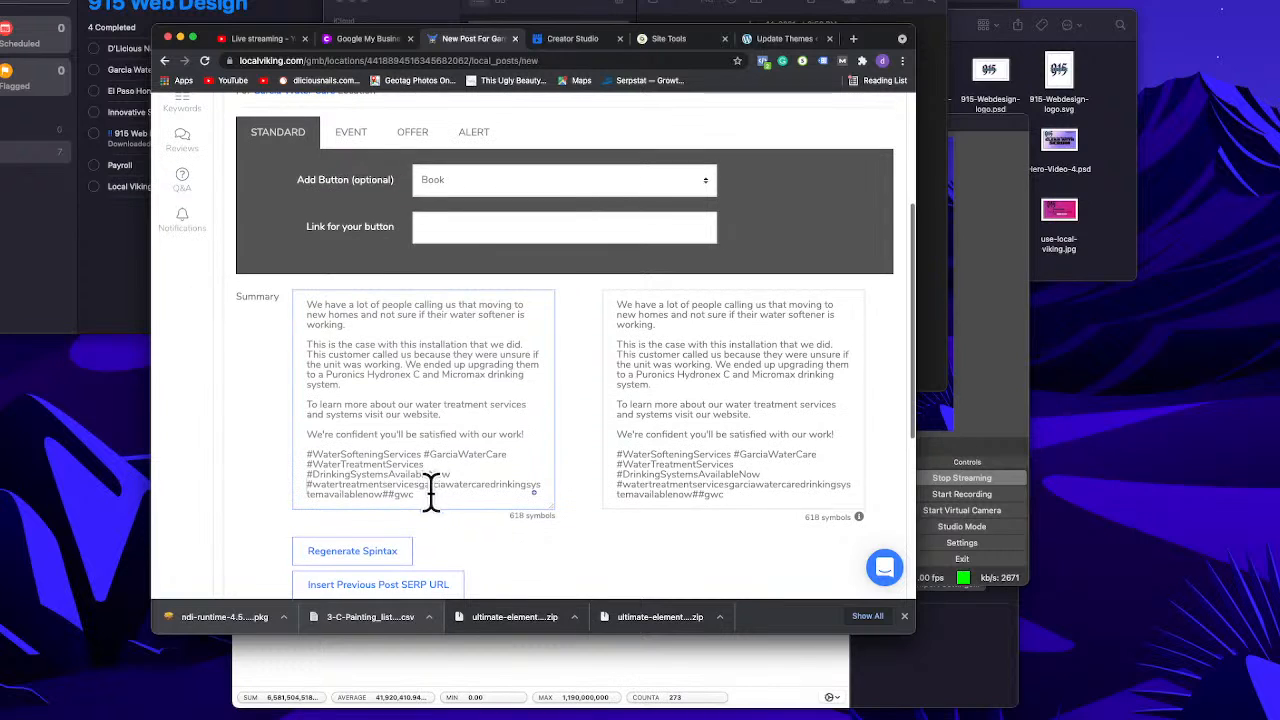
drag(411, 491, 316, 490)
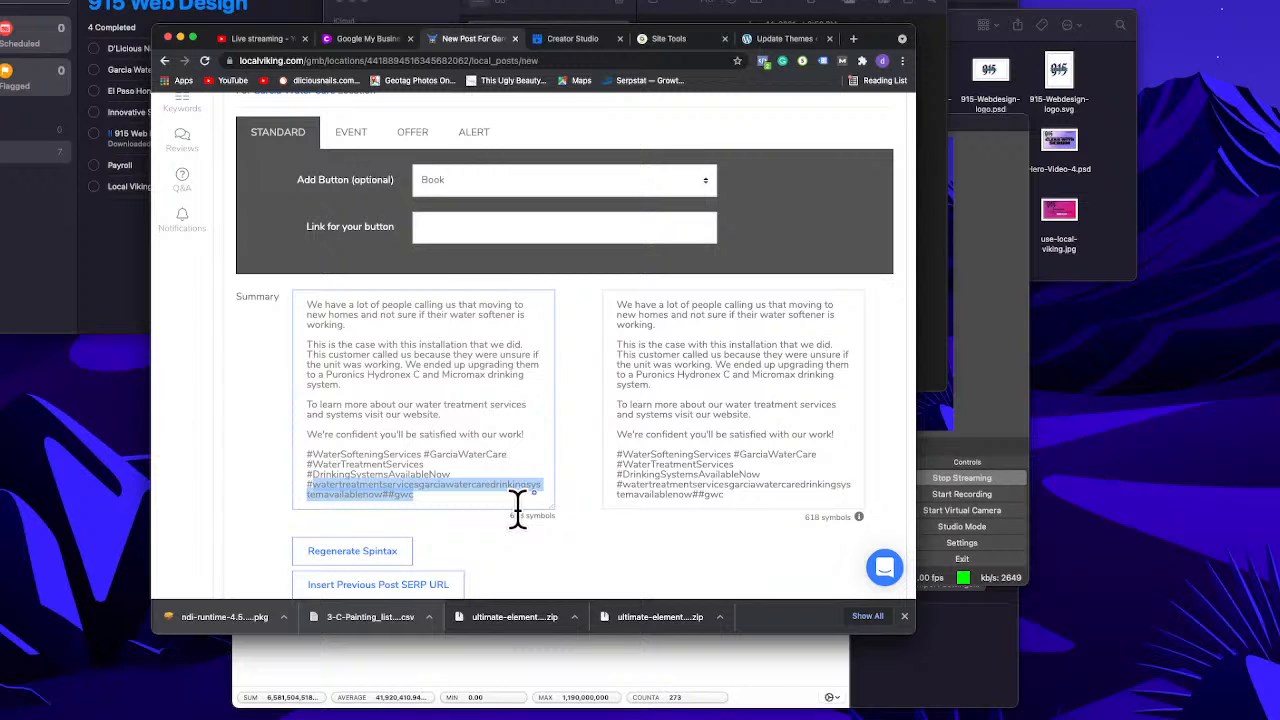
key(BackSpace)
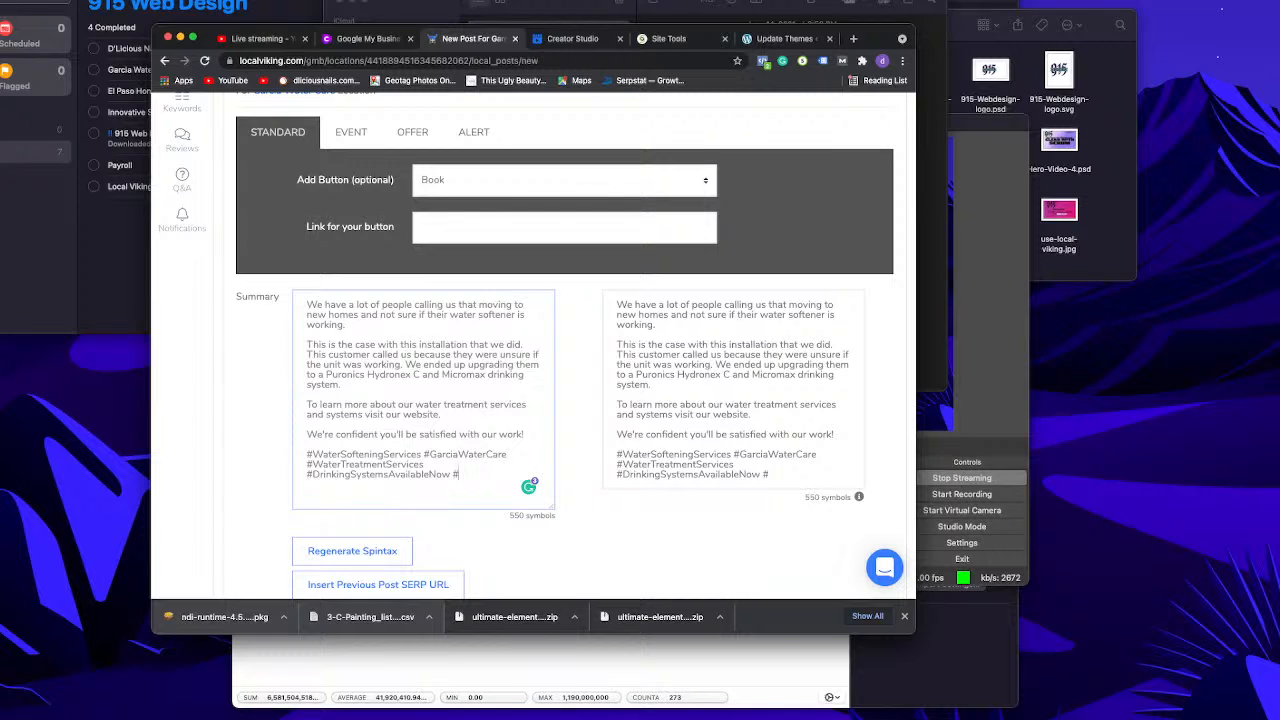
Step: Delete the leftover "#" and the #DrinkingSystemsAvailableNow hashtag, ending the summary with #WaterTreatmentServices
key(BackSpace)
key(BackSpace)
key(BackSpace)
key(BackSpace)
key(BackSpace)
key(BackSpace)
key(BackSpace)
key(BackSpace)
key(BackSpace)
key(BackSpace)
key(BackSpace)
key(BackSpace)
key(BackSpace)
key(BackSpace)
key(BackSpace)
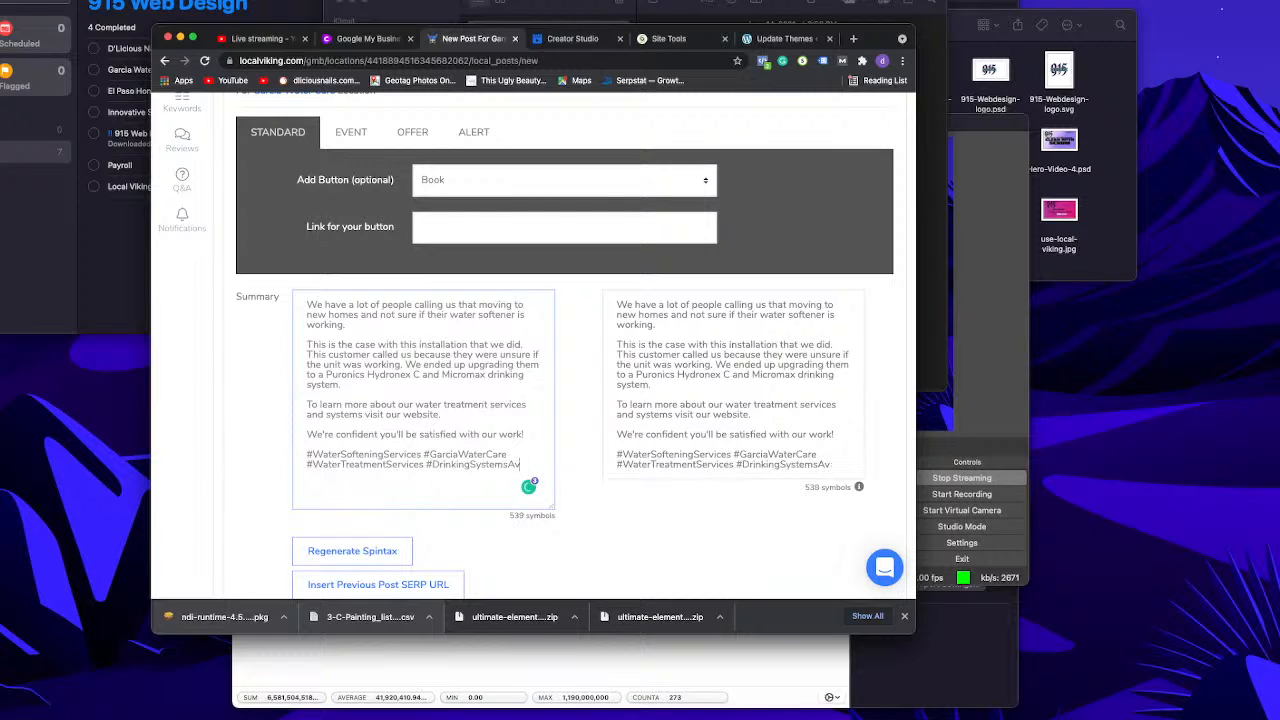
key(BackSpace)
key(BackSpace)
key(BackSpace)
key(BackSpace)
key(BackSpace)
key(BackSpace)
key(BackSpace)
key(BackSpace)
key(BackSpace)
key(BackSpace)
key(BackSpace)
key(BackSpace)
key(BackSpace)
key(BackSpace)
key(BackSpace)
key(BackSpace)
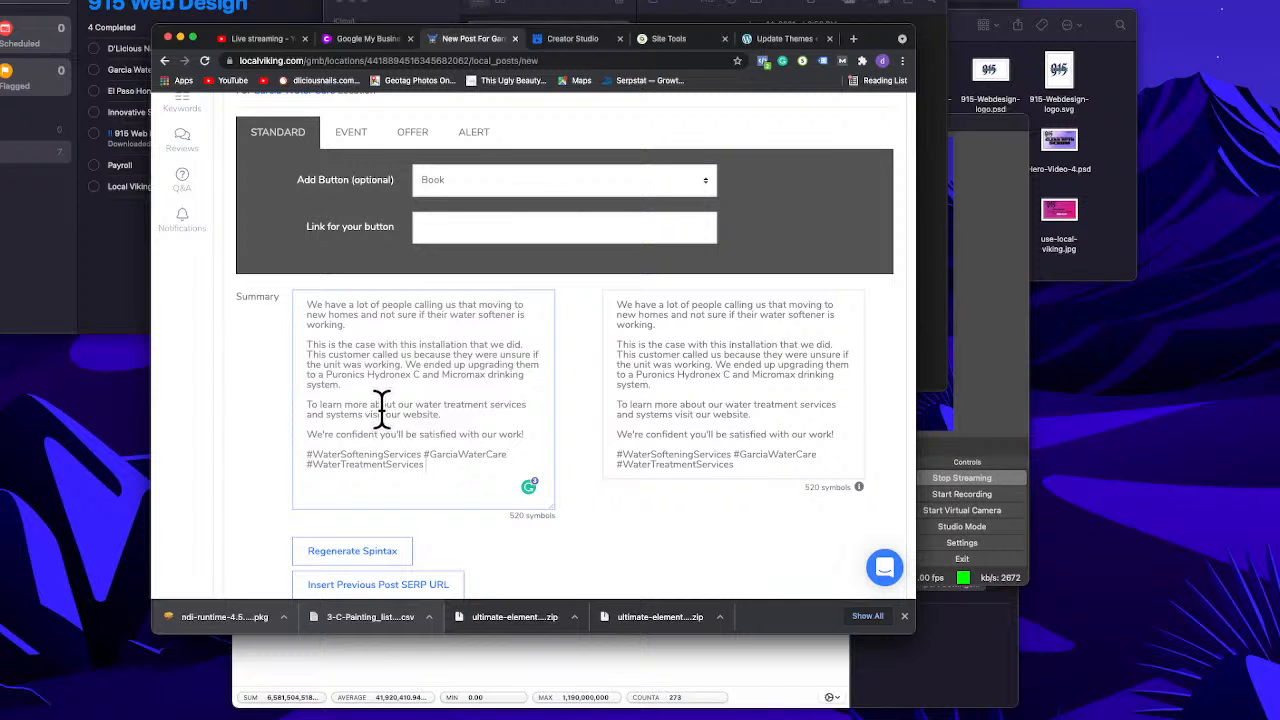
Step: Regenerate the spintax, insert the previous post's SERP URL and separate it from the hashtags with a blank line
scroll(381, 405, down, 5)
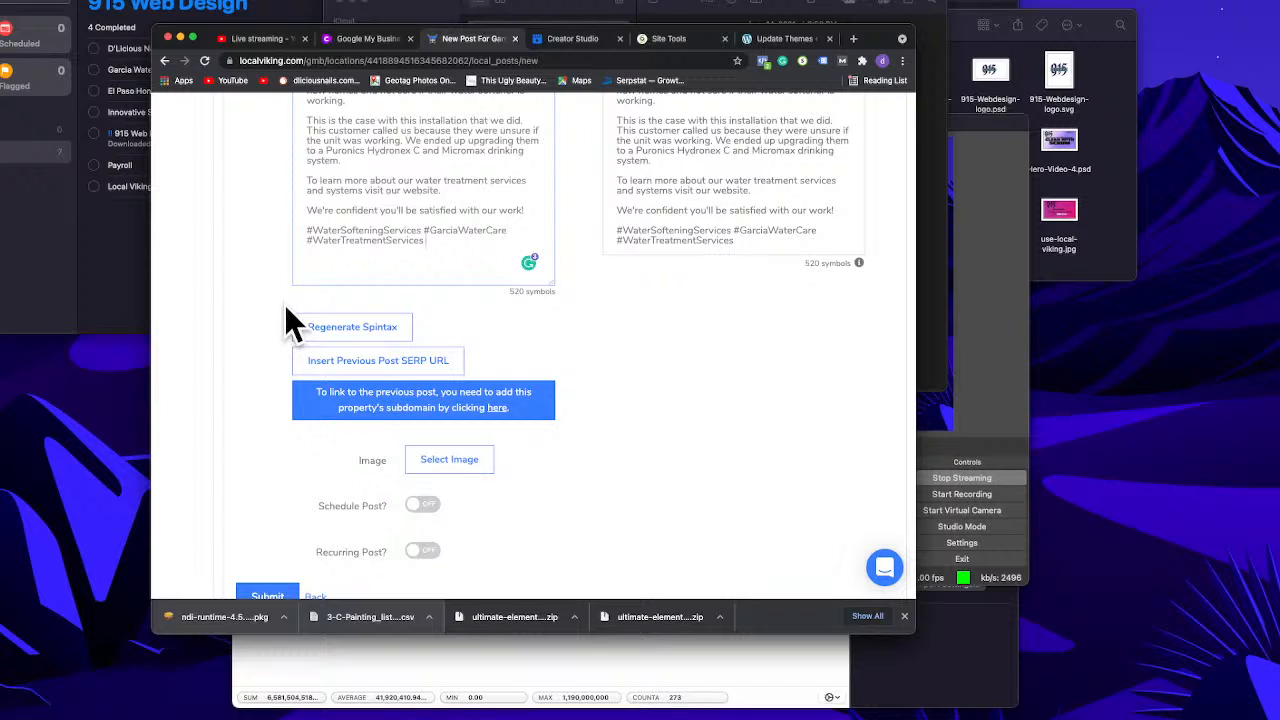
click(353, 347)
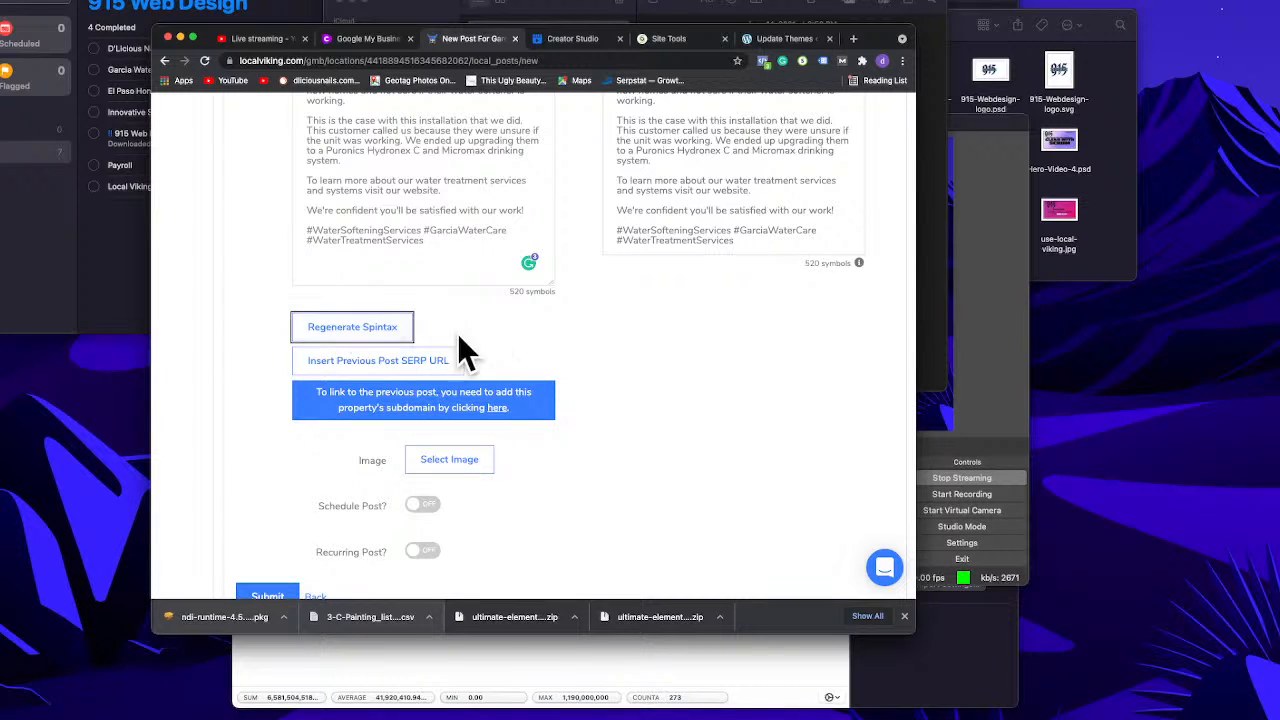
click(389, 365)
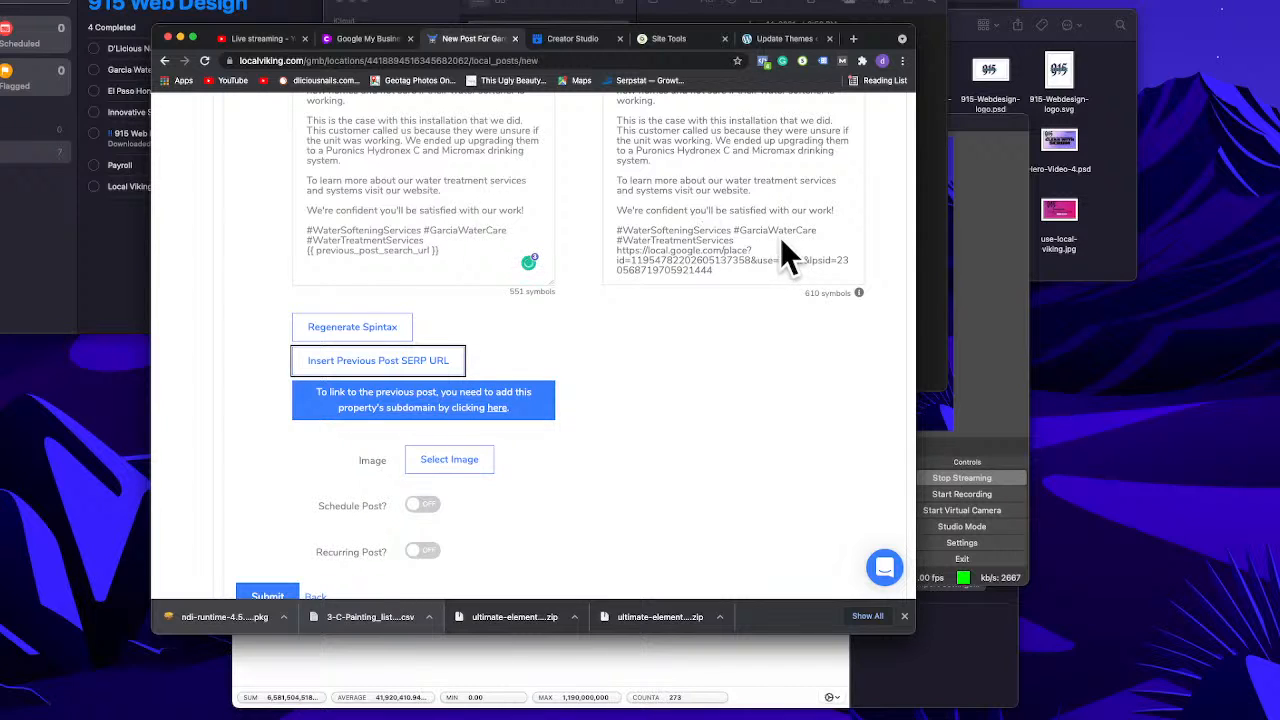
click(740, 238)
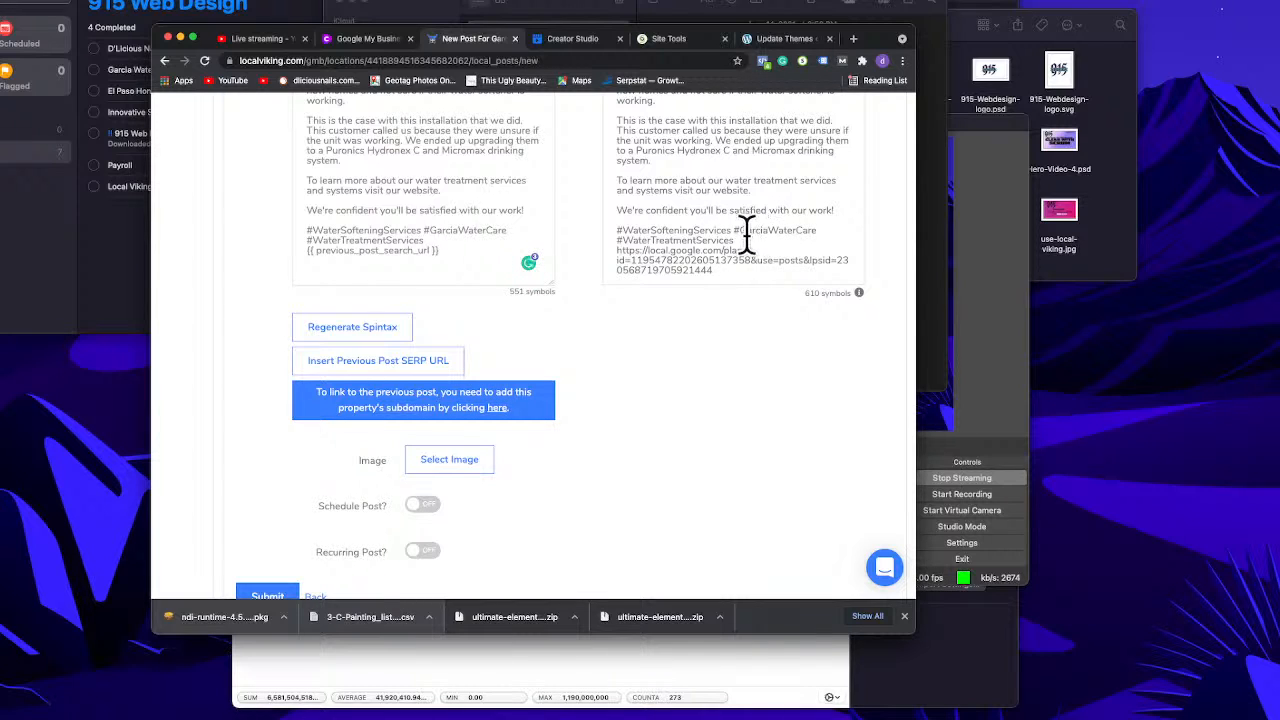
click(423, 241)
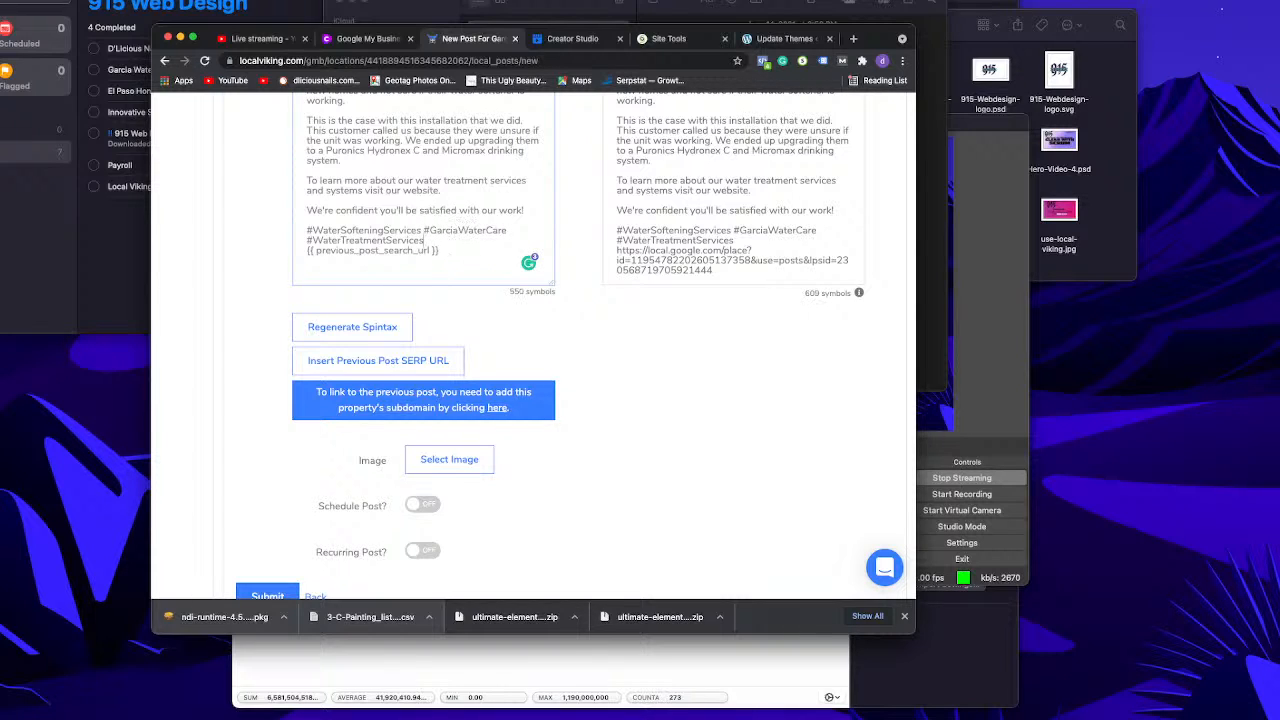
key(Return)
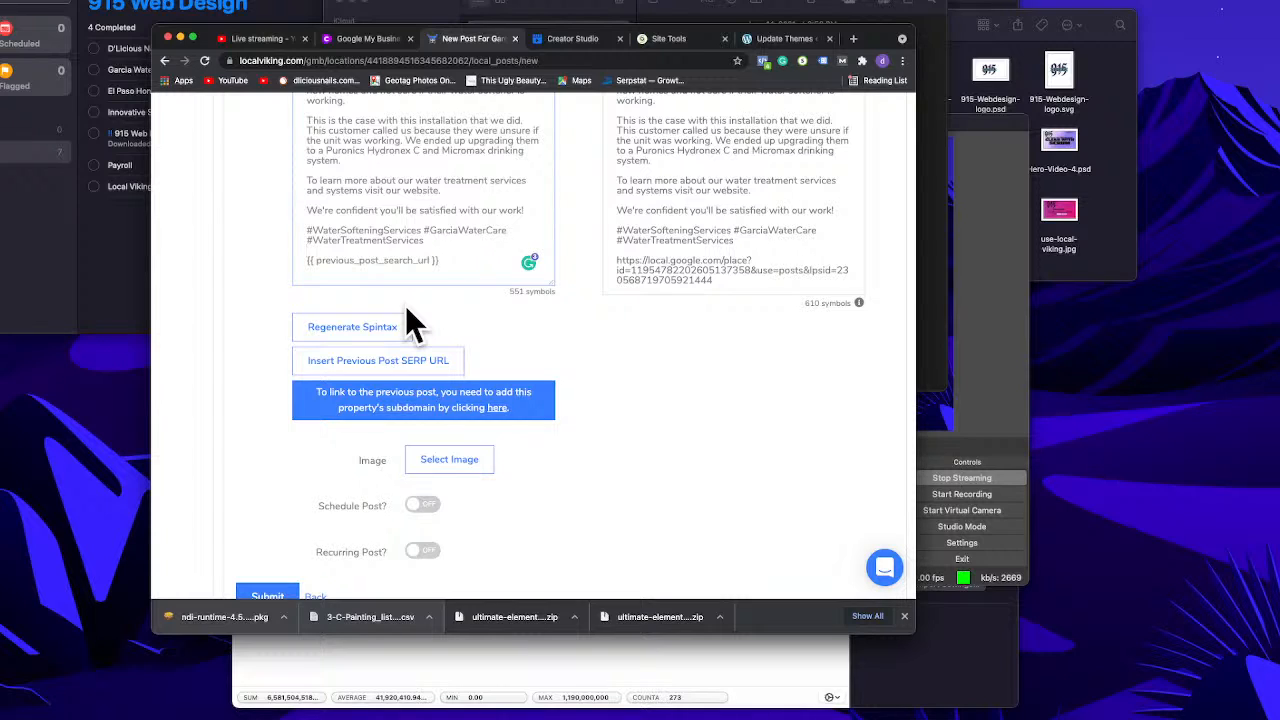
Step: Upload IMG_0681.JPG from the Downloads folder as the post's image
scroll(545, 338, down, 2)
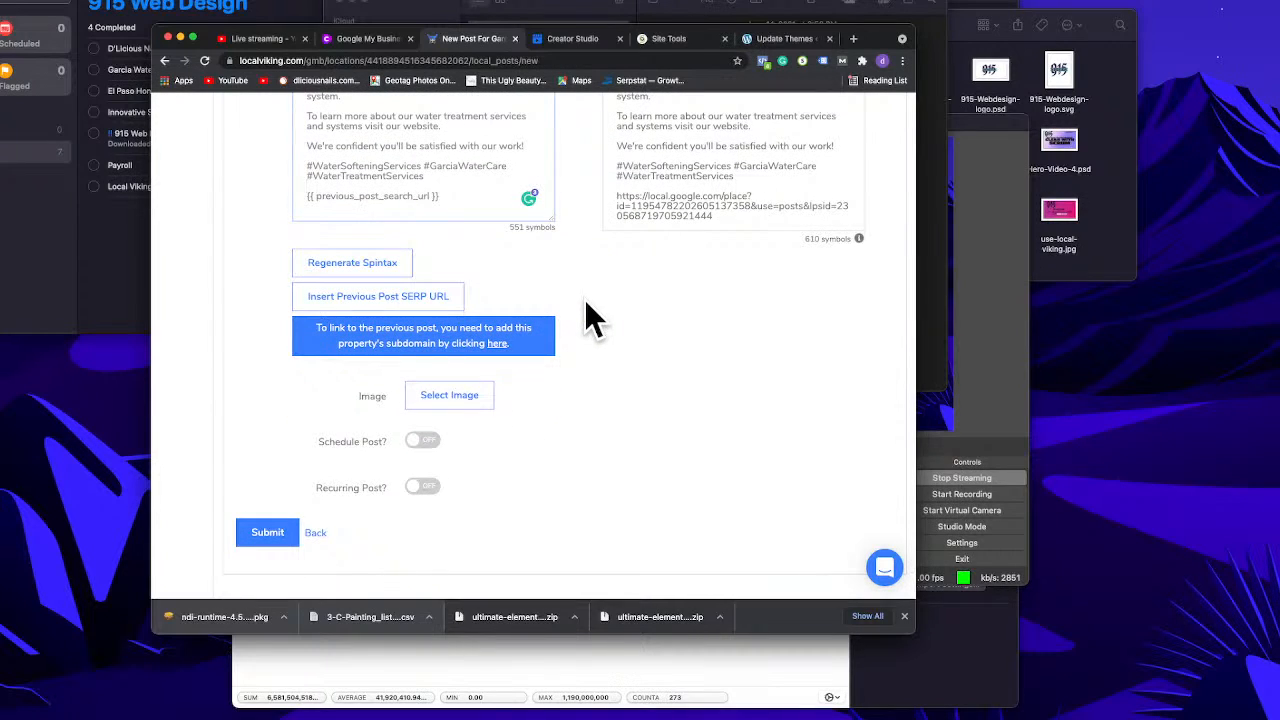
click(452, 400)
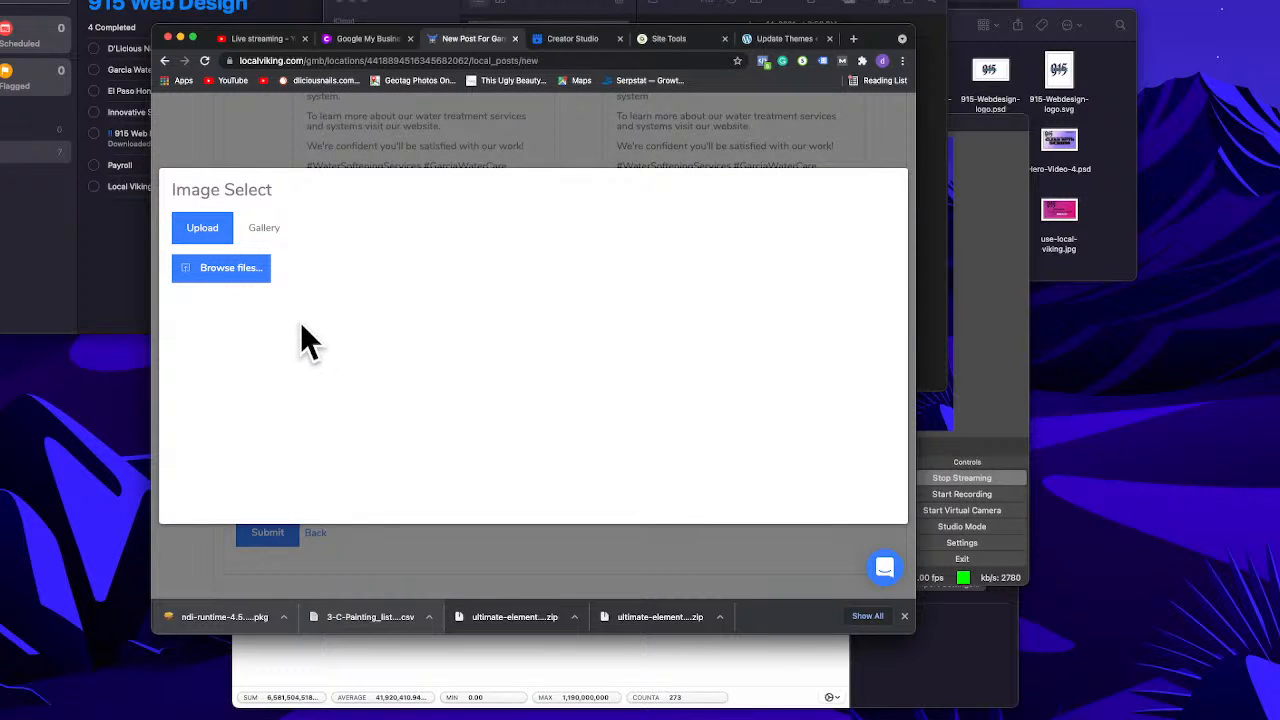
click(233, 277)
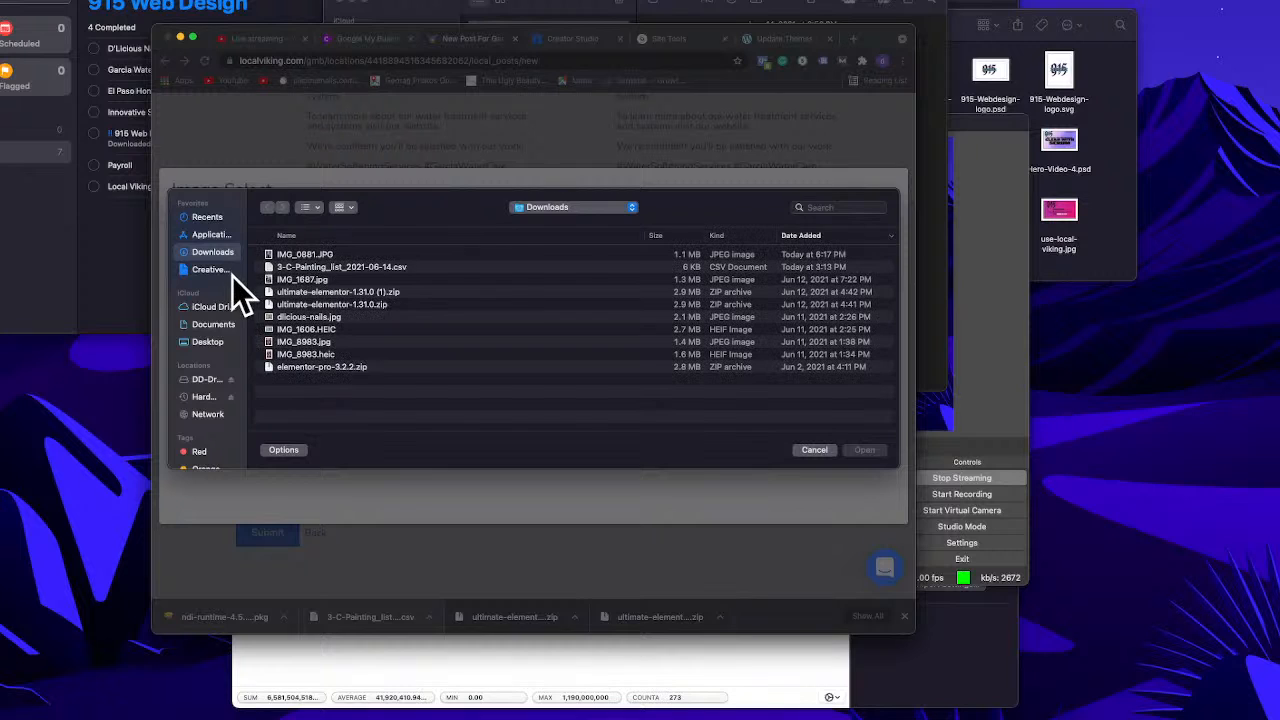
click(323, 254)
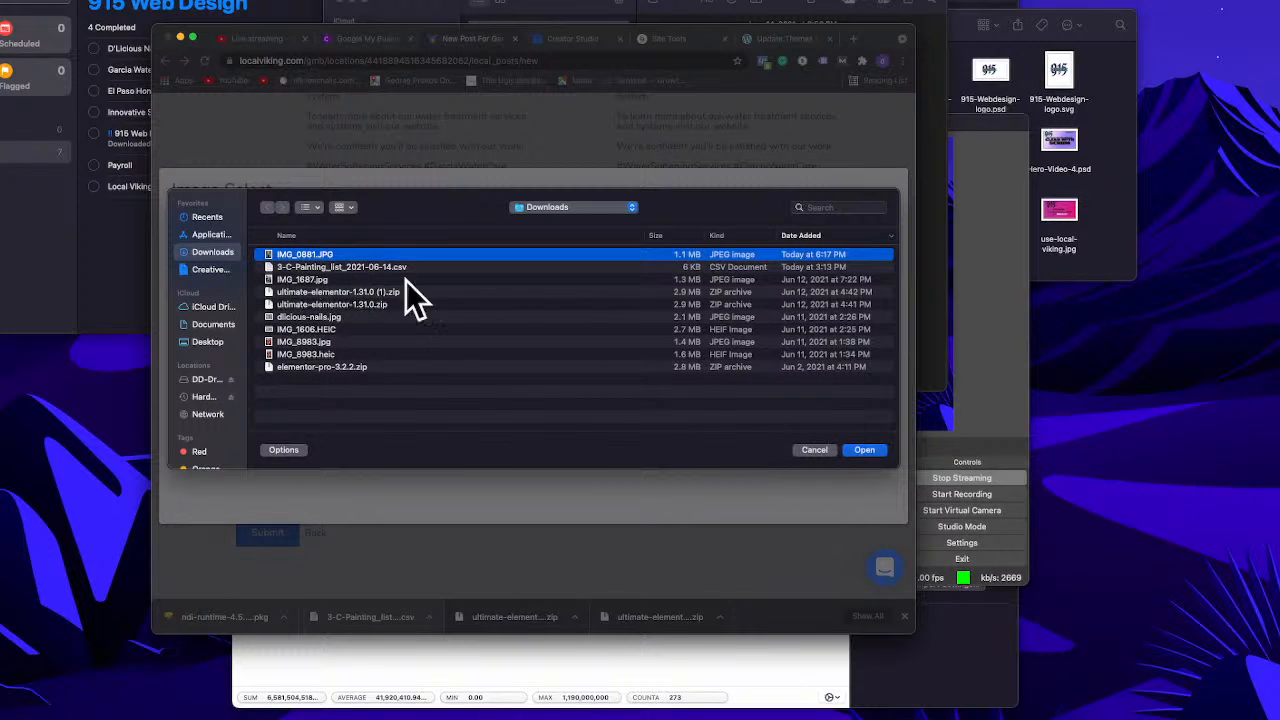
click(864, 451)
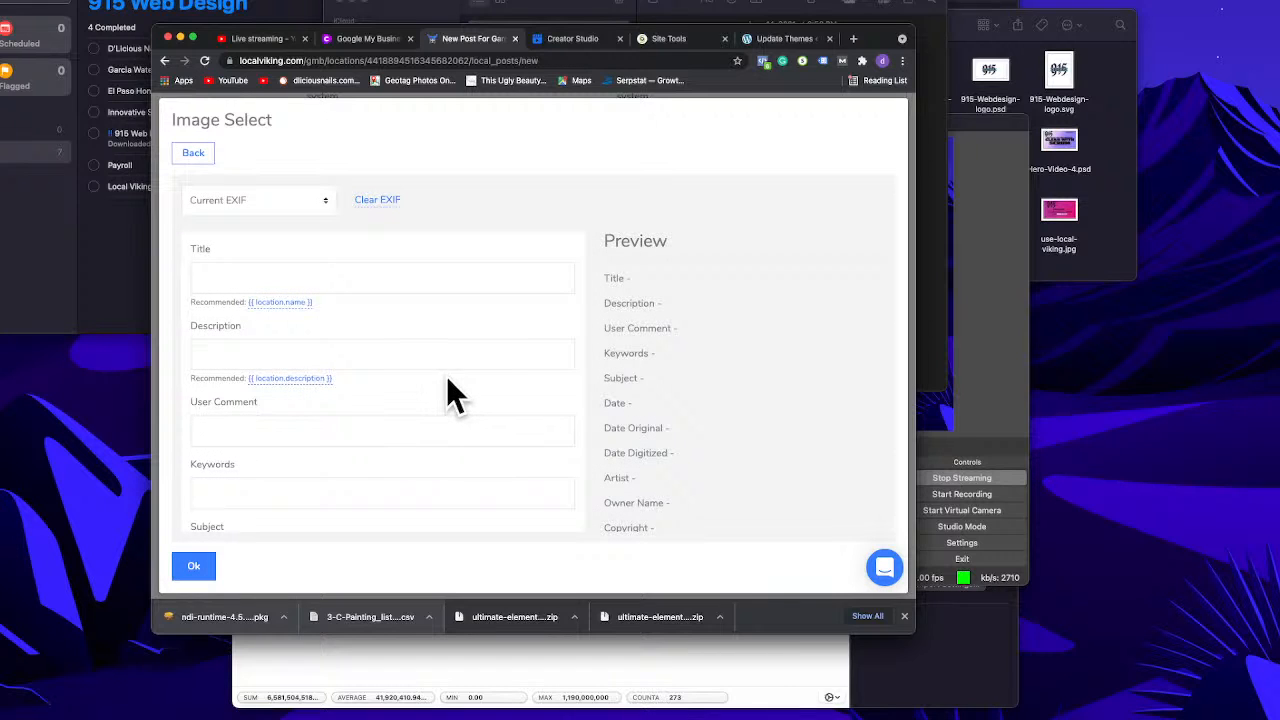
Step: Enter "Water softener repair in El Paso" as the image's EXIF title
click(256, 278)
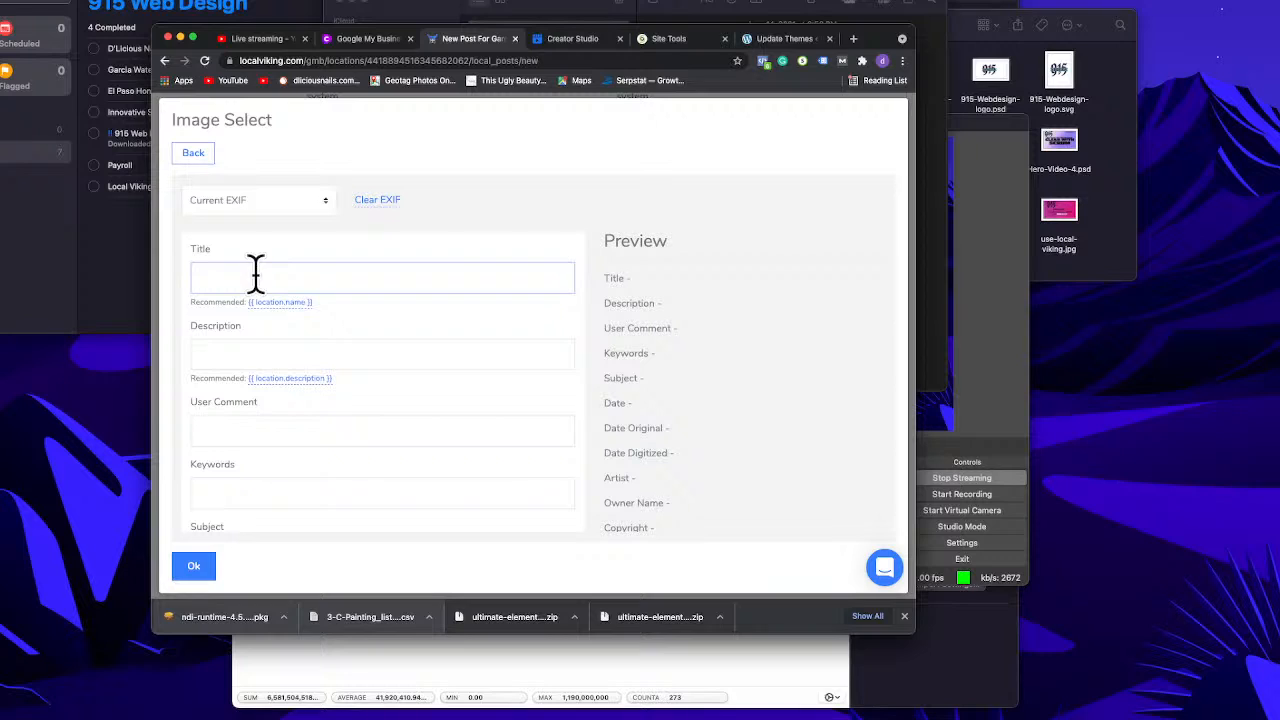
text(E)
key(fn)
key(fn)
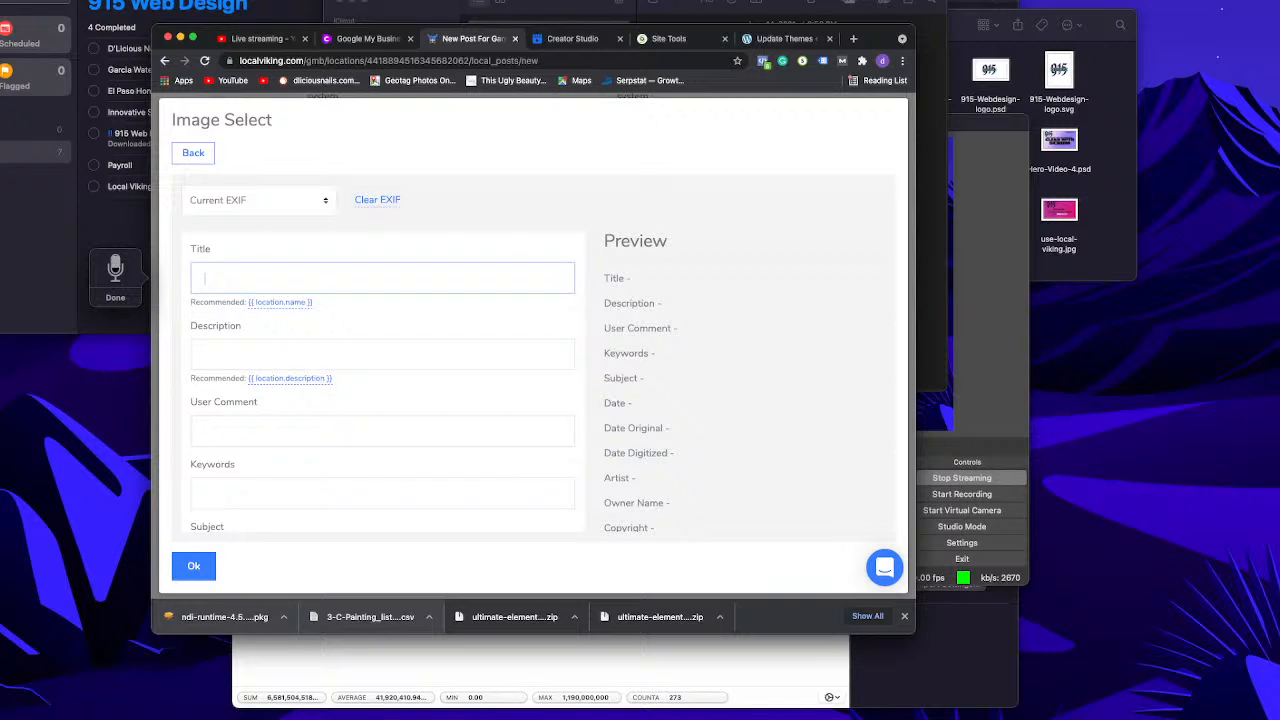
text(softener repair in El Paso)
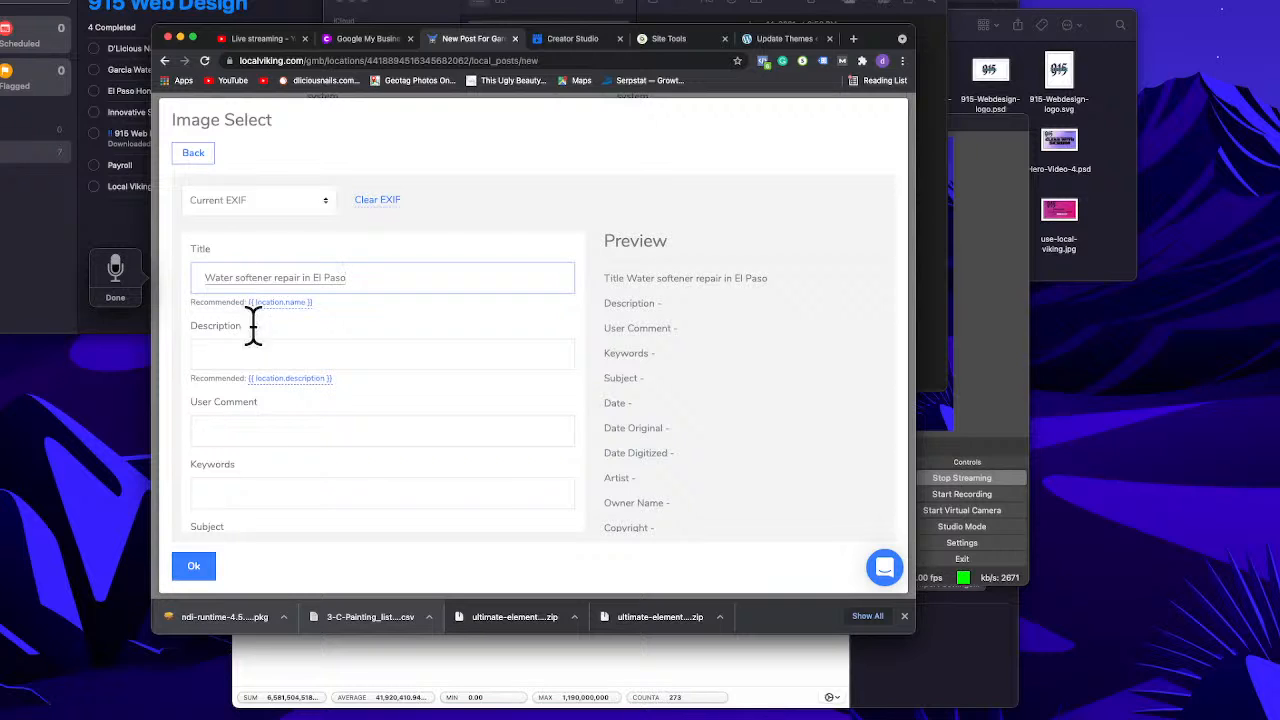
Step: Enter the EXIF description "If your water softener stops working contact us to get help. I can fix any brand water softener"
click(223, 353)
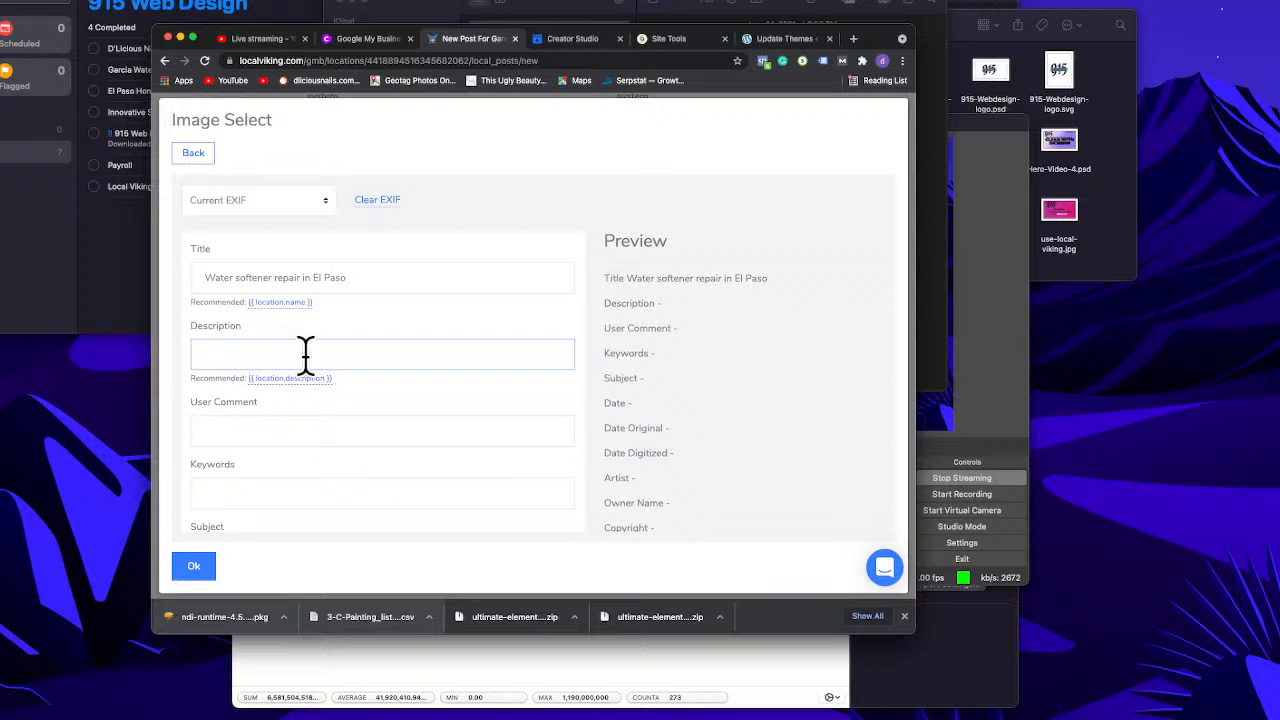
key(fn)
key(fn)
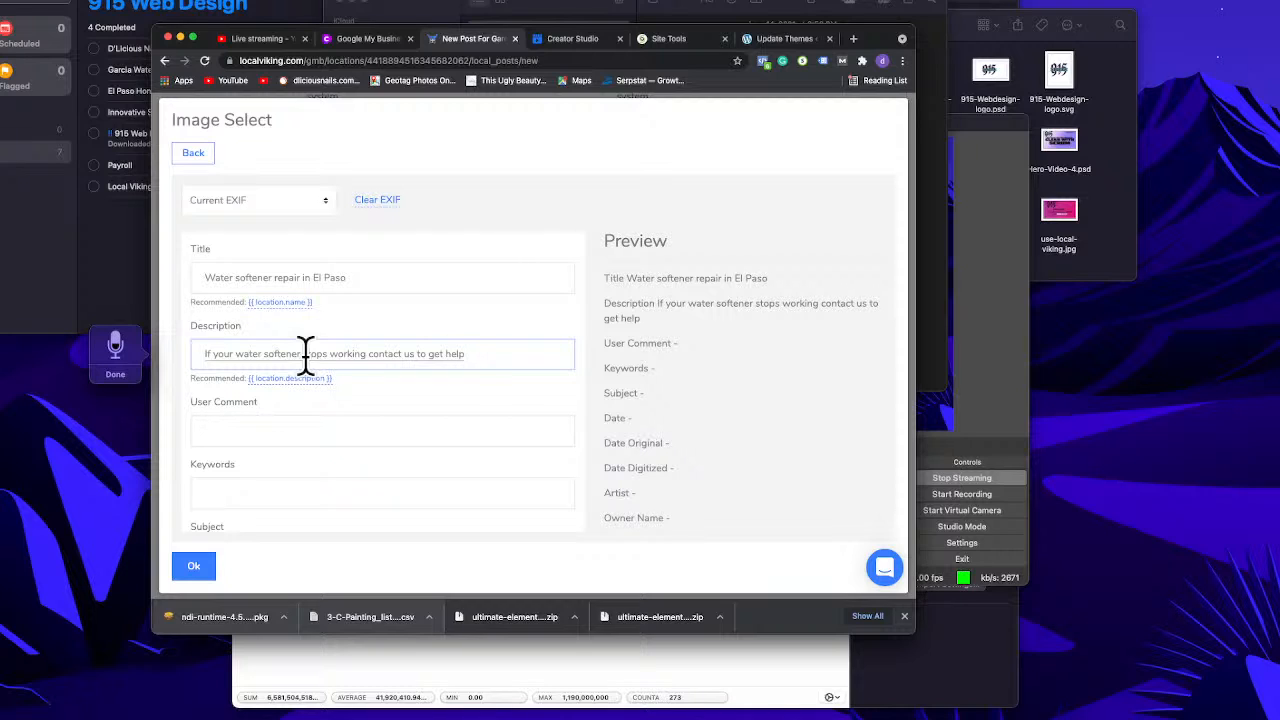
text(. I can fix any brand water softener)
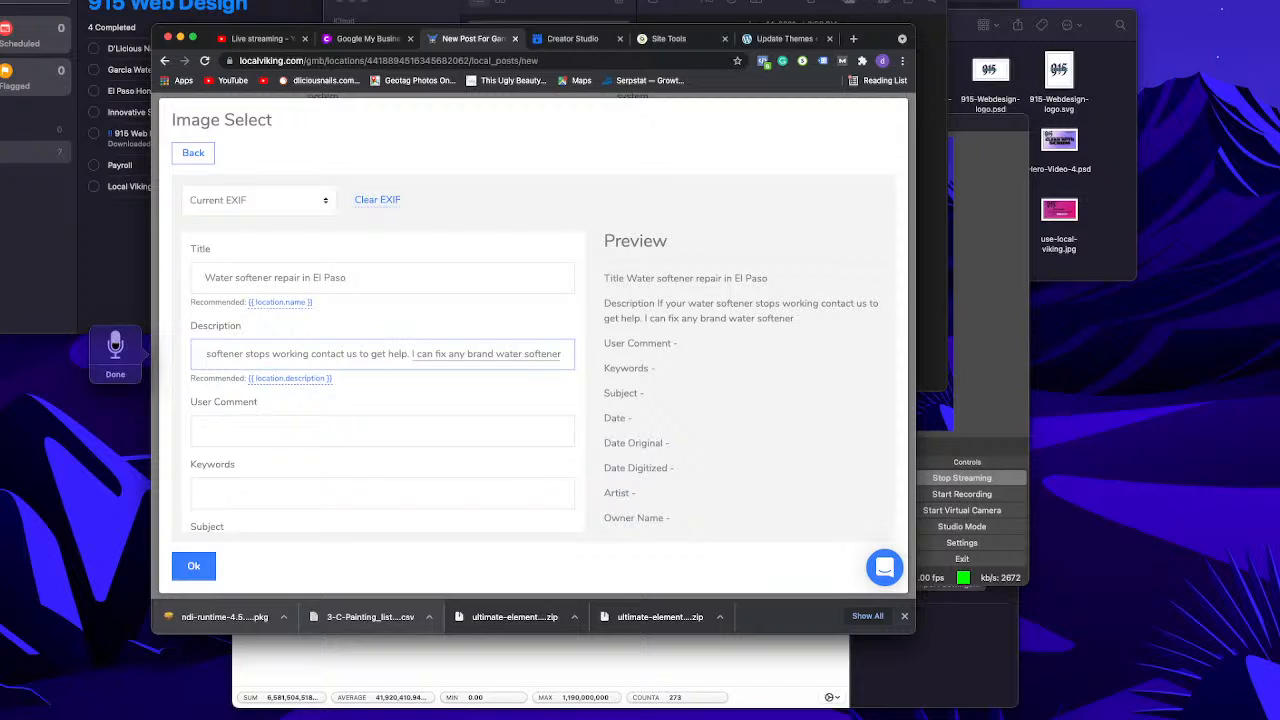
Step: Change "I" to "We" in the description's second sentence and end that sentence with a period
click(441, 367)
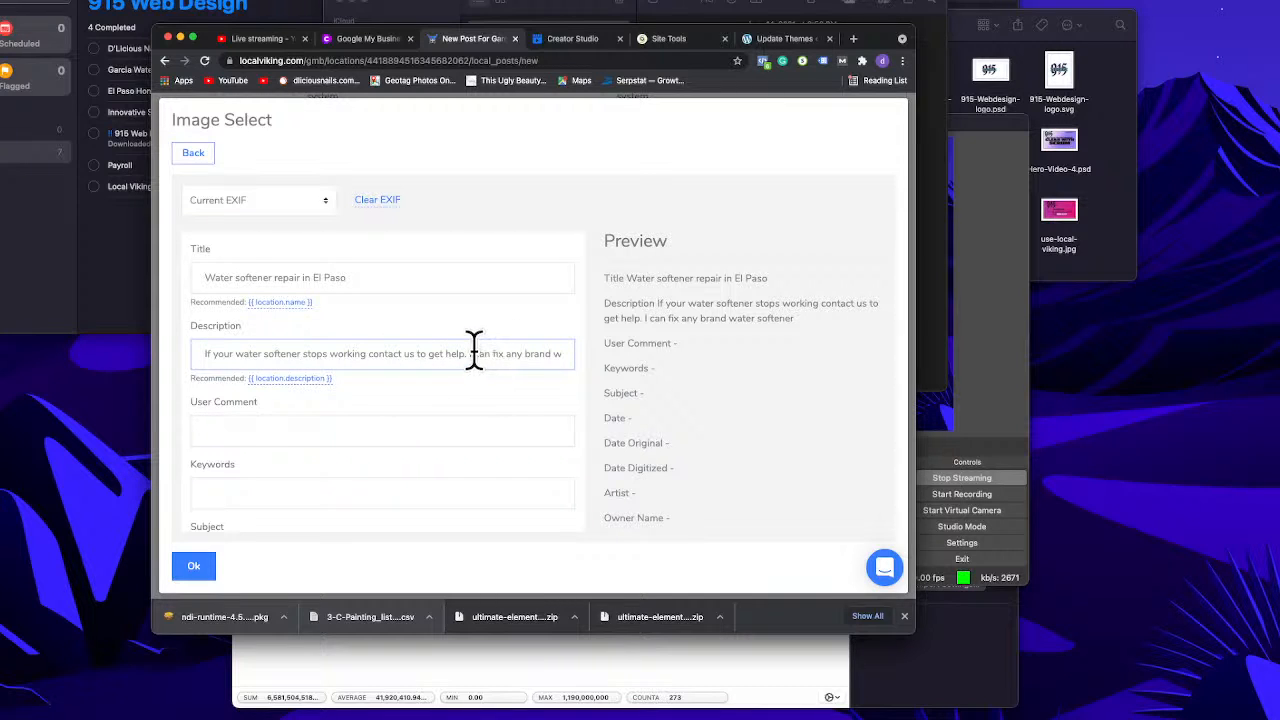
click(475, 353)
key(BackSpace)
key(BackSpace)
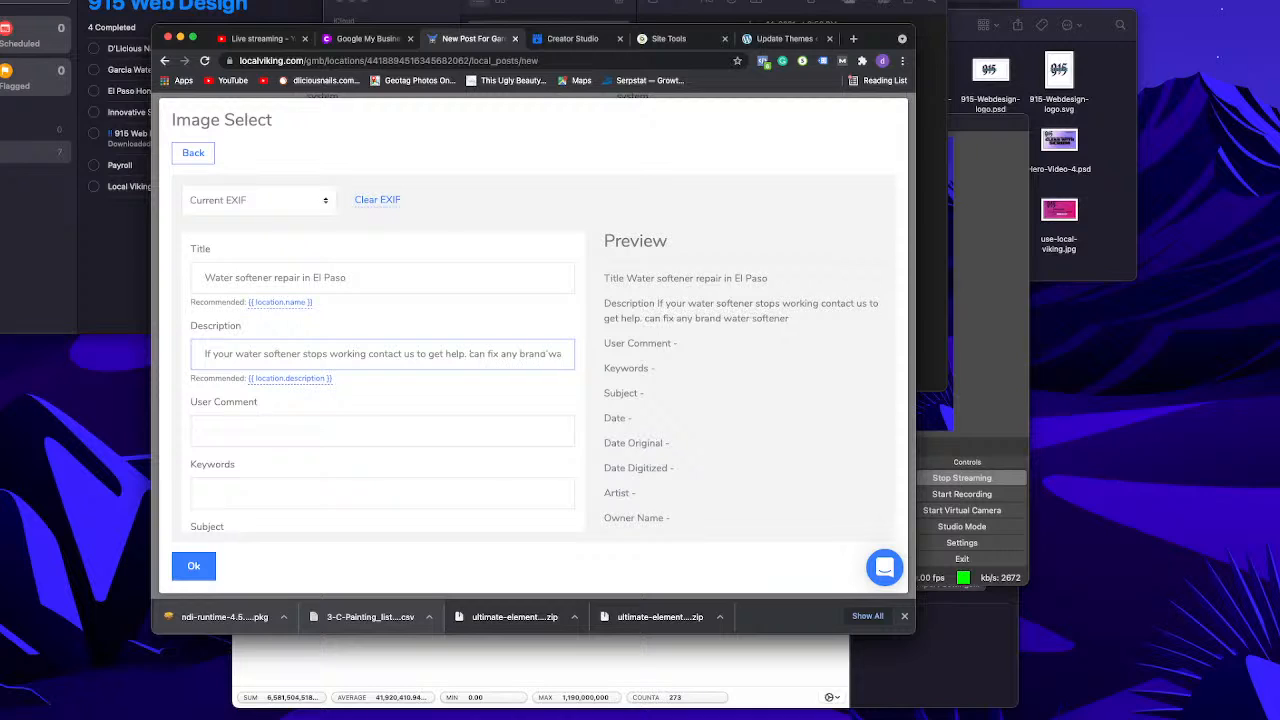
text(We)
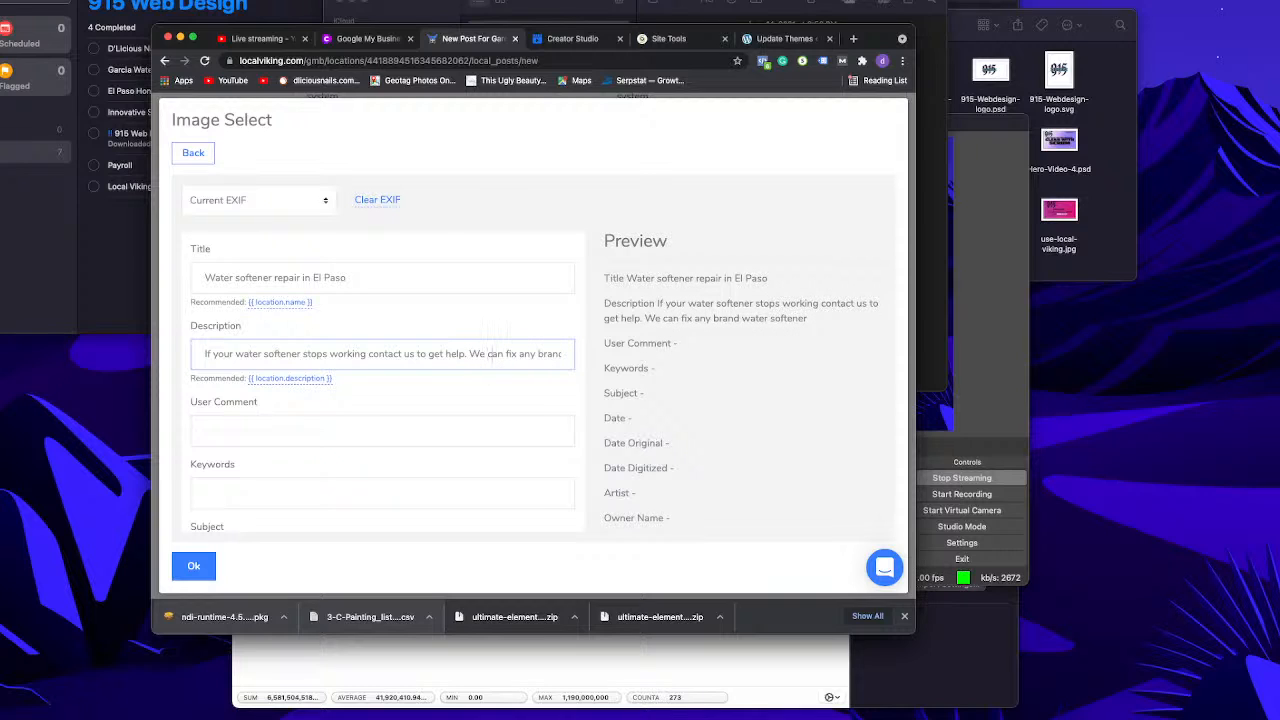
key(alt+Right)
key(alt+Right)
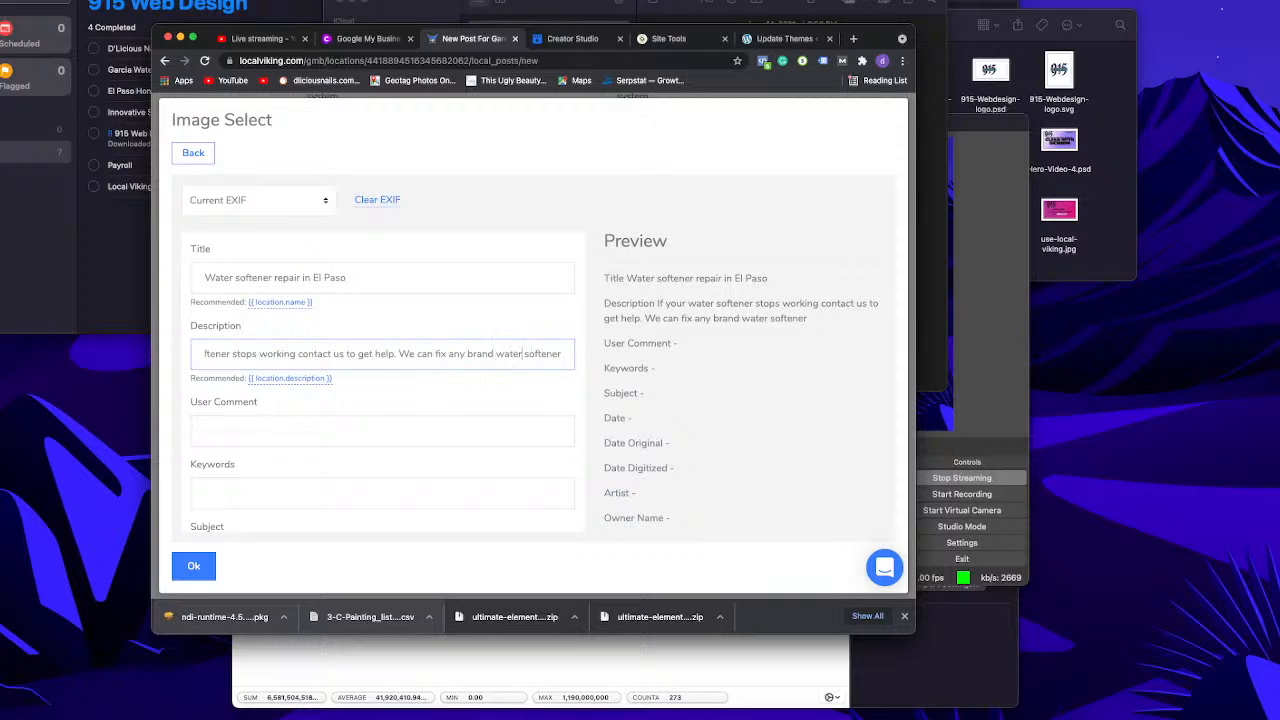
text(.)
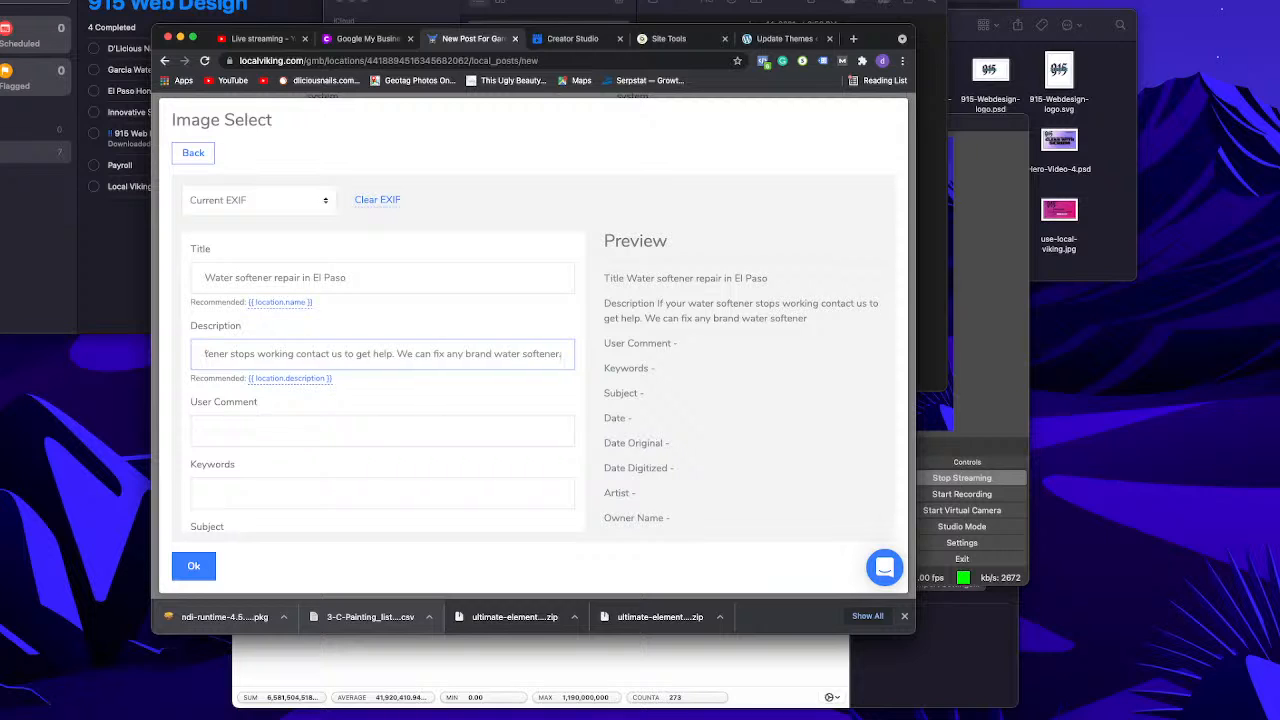
Step: Enter "Water softener repair" as the image's EXIF keywords
scroll(381, 443, down, 3)
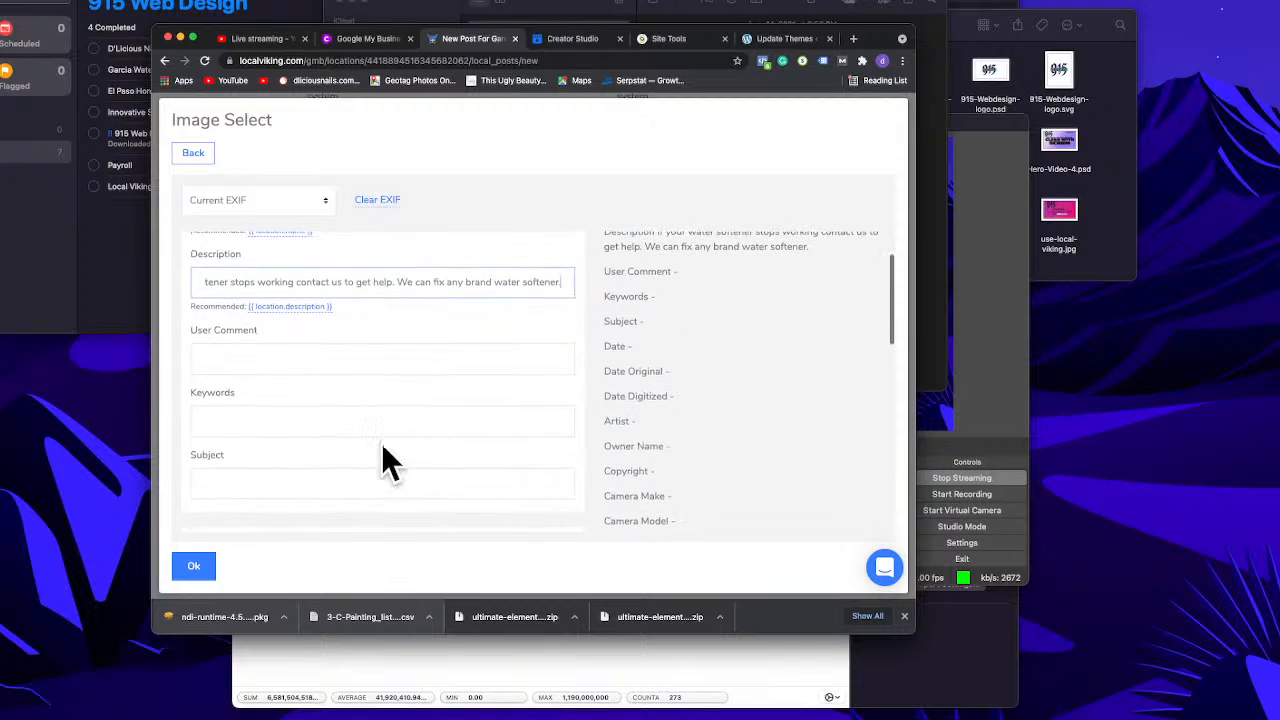
scroll(383, 447, down, 2)
scroll(330, 430, up, 2)
click(249, 373)
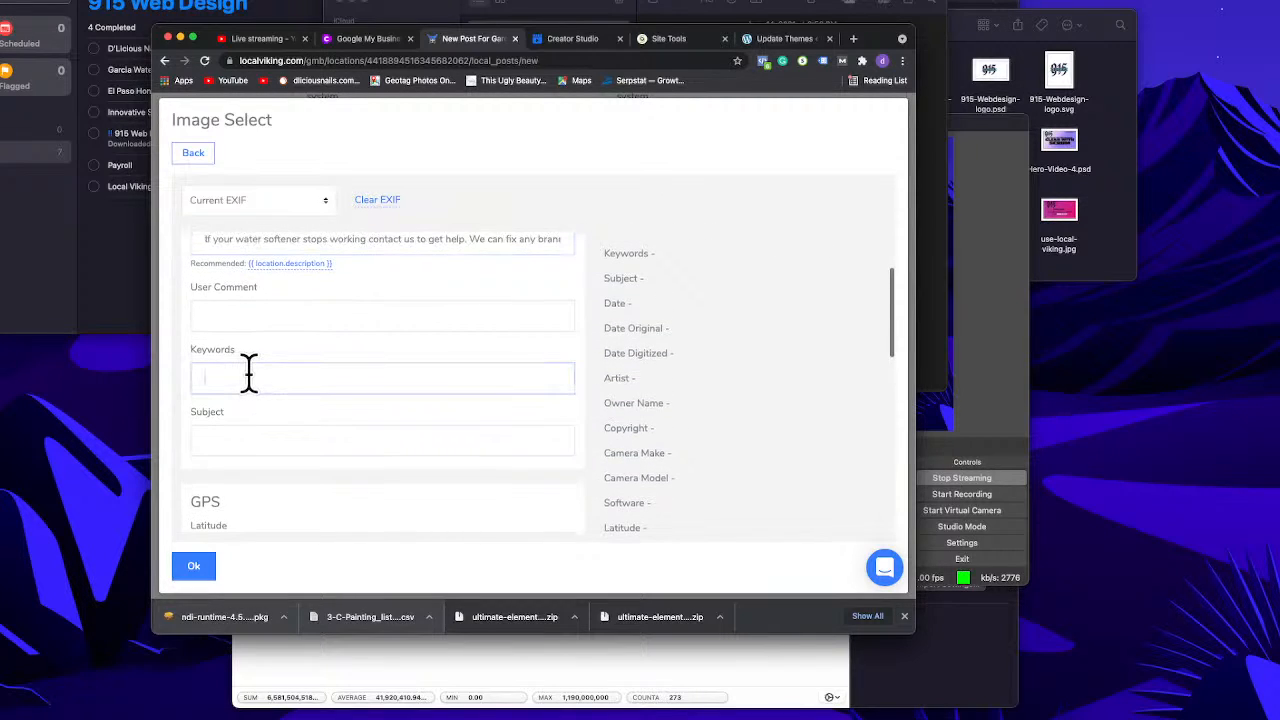
text(Water)
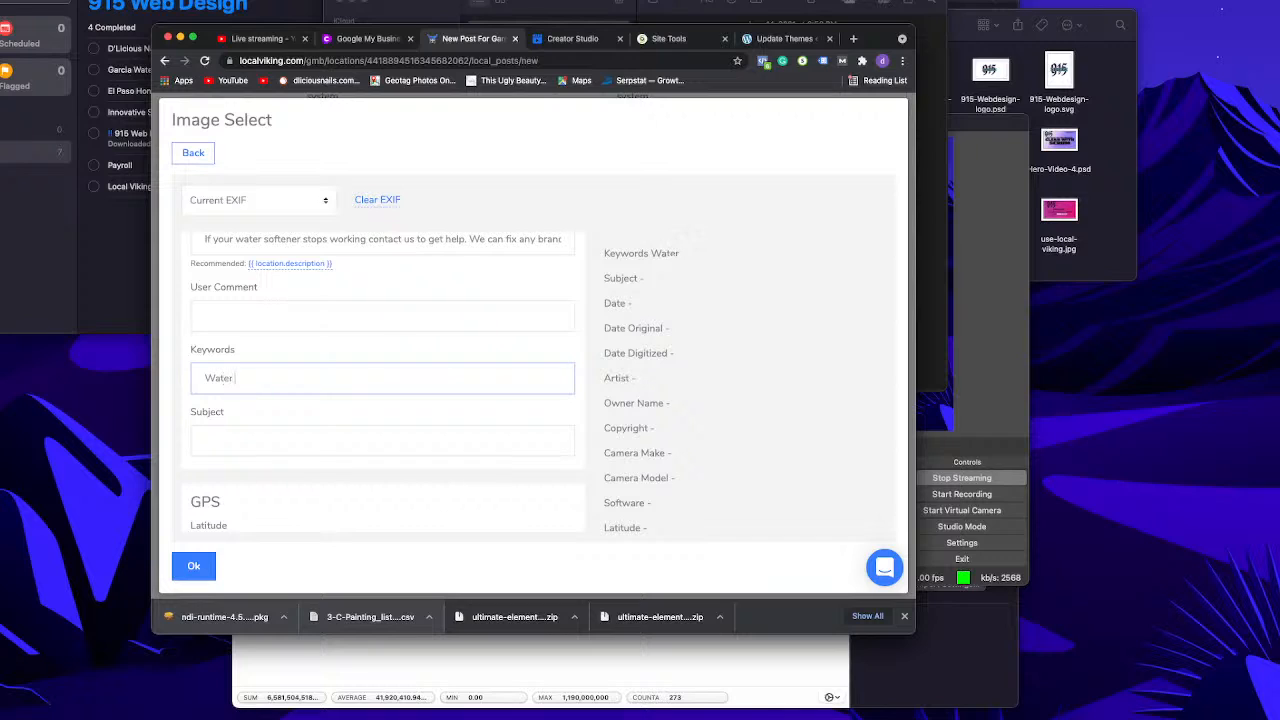
key(BackSpace)
key(BackSpace)
key(BackSpace)
key(BackSpace)
key(fn)
key(fn)
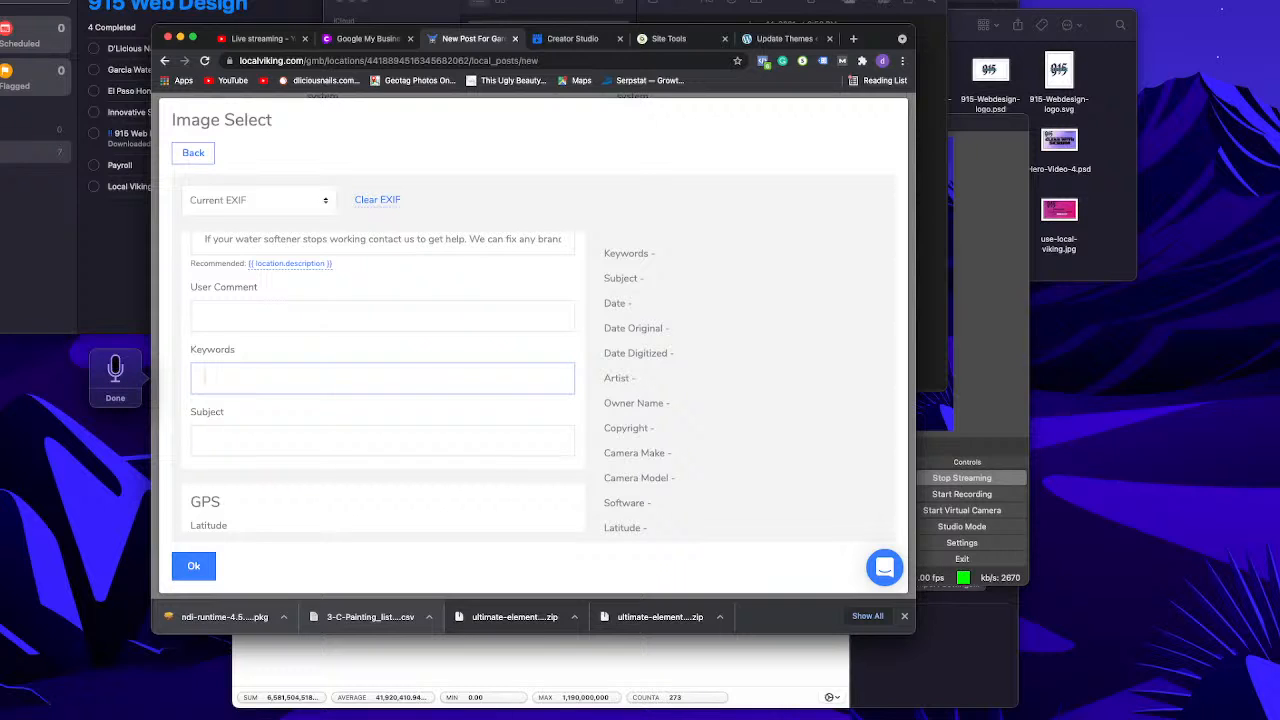
text(Water softener repair)
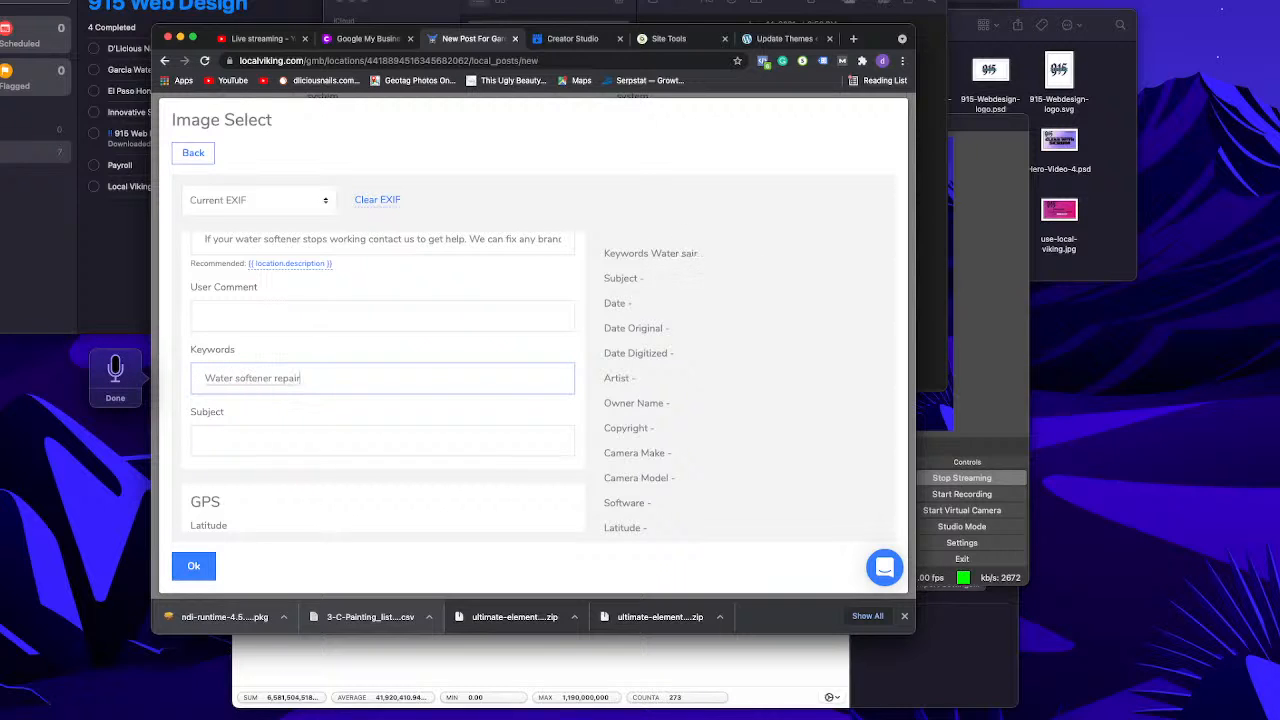
Step: Append "water softeners" to the EXIF keywords and finish the dictation
key(fn)
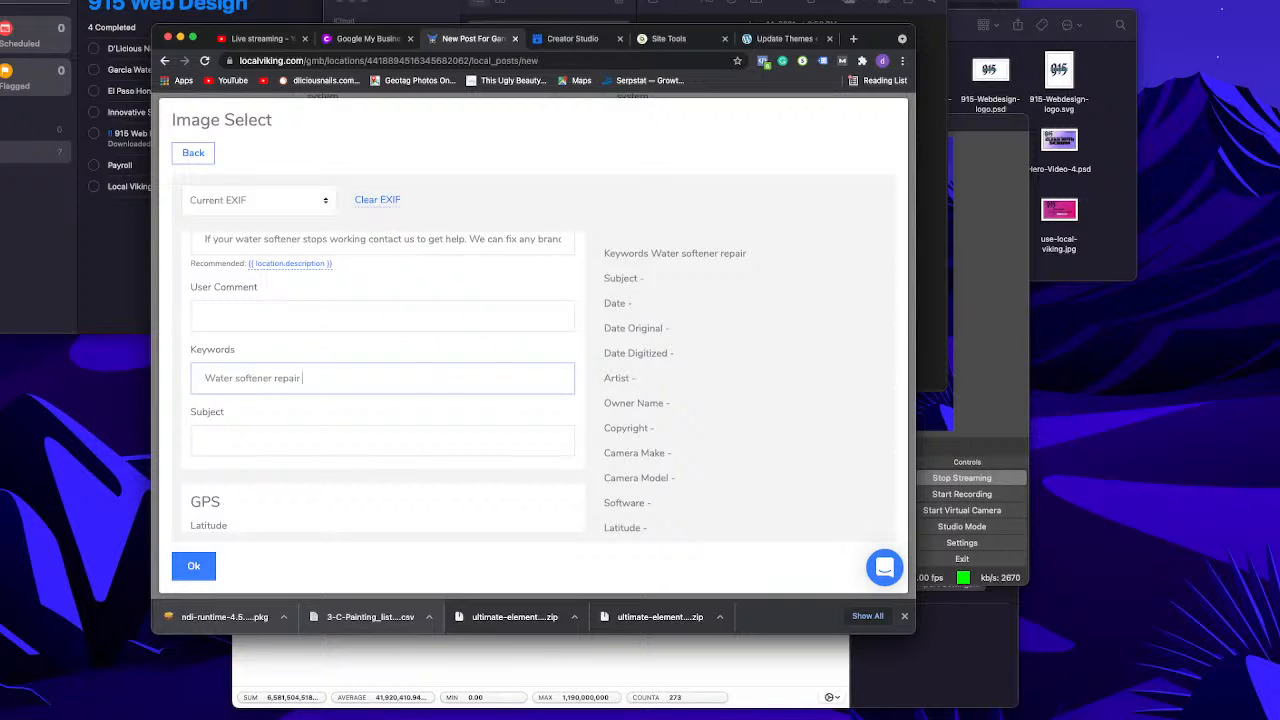
key(fn)
key(fn)
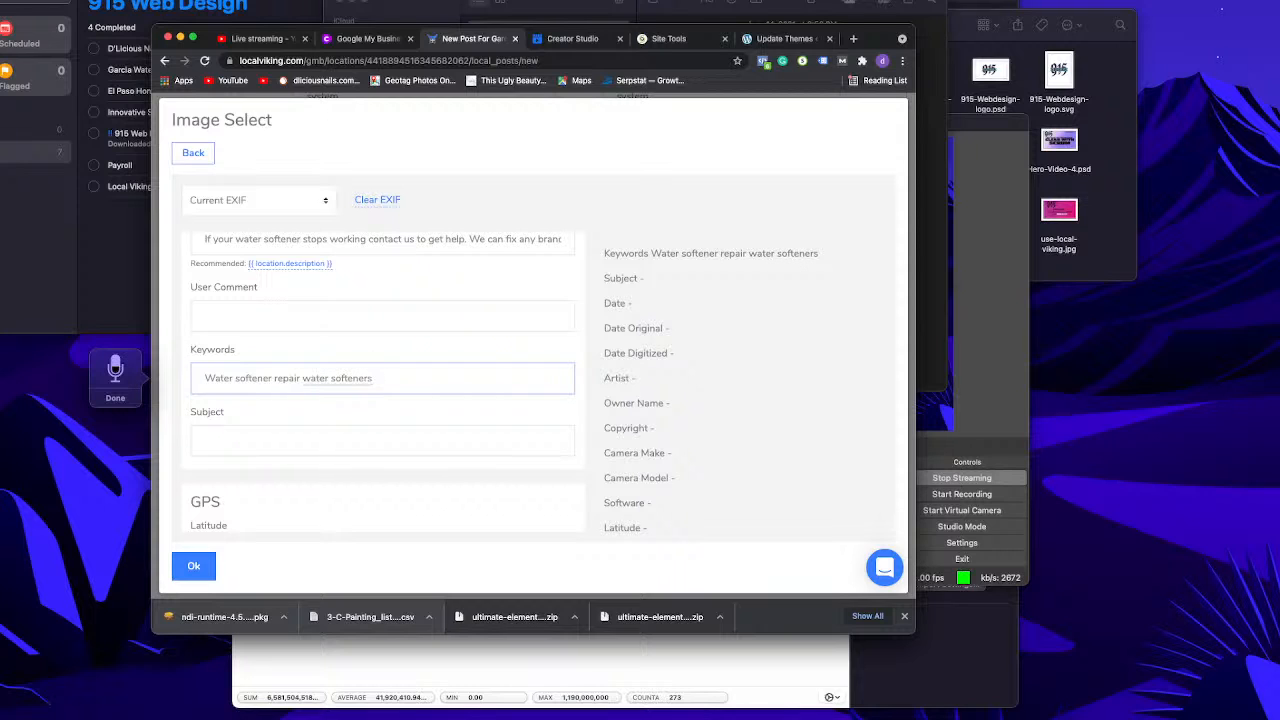
scroll(292, 417, down, 5)
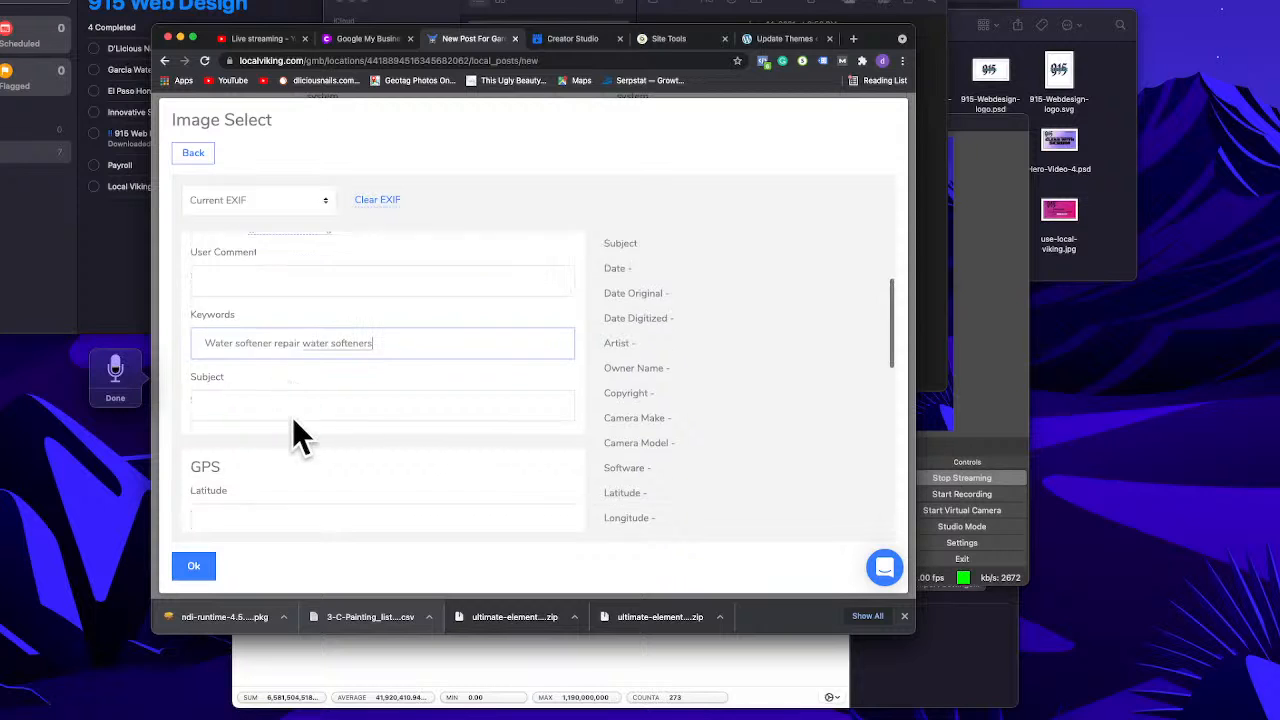
click(115, 398)
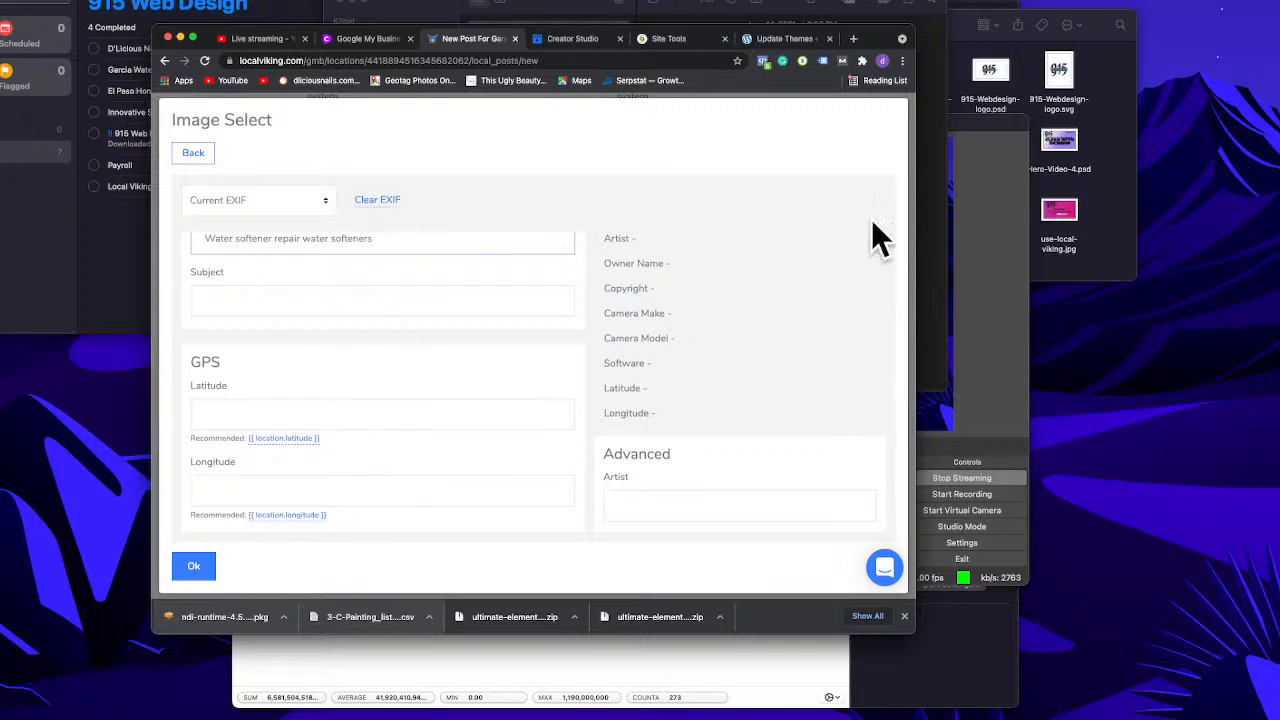
Step: Copy the latitude 31.771232099999995 from the note in Notes into the image's GPS latitude in Local Viking
click(928, 202)
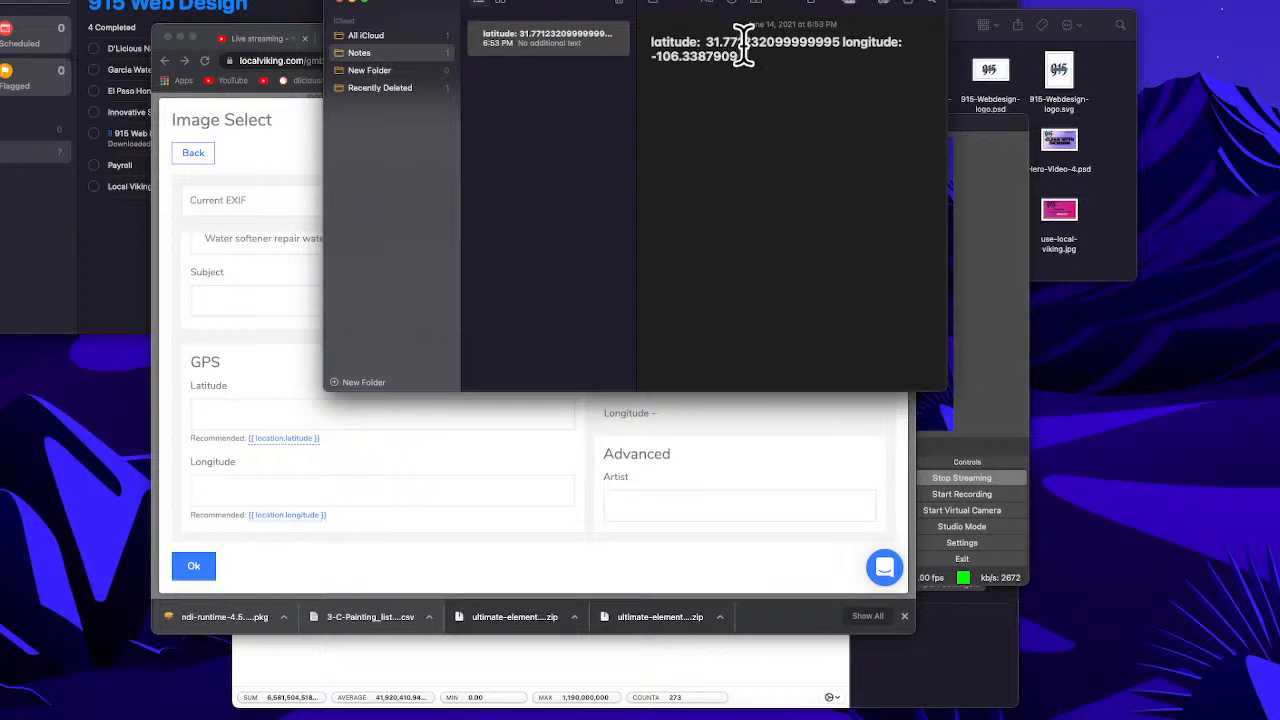
drag(829, 42, 690, 43)
key(super+c)
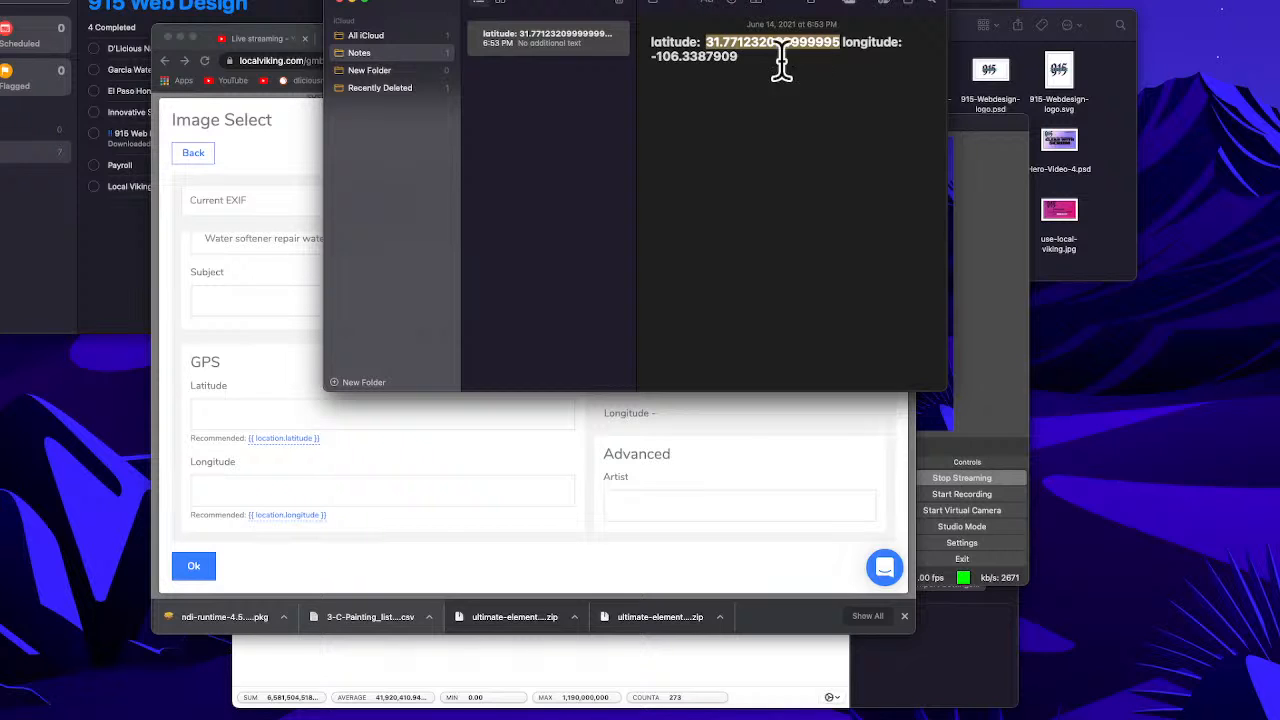
click(232, 399)
click(230, 408)
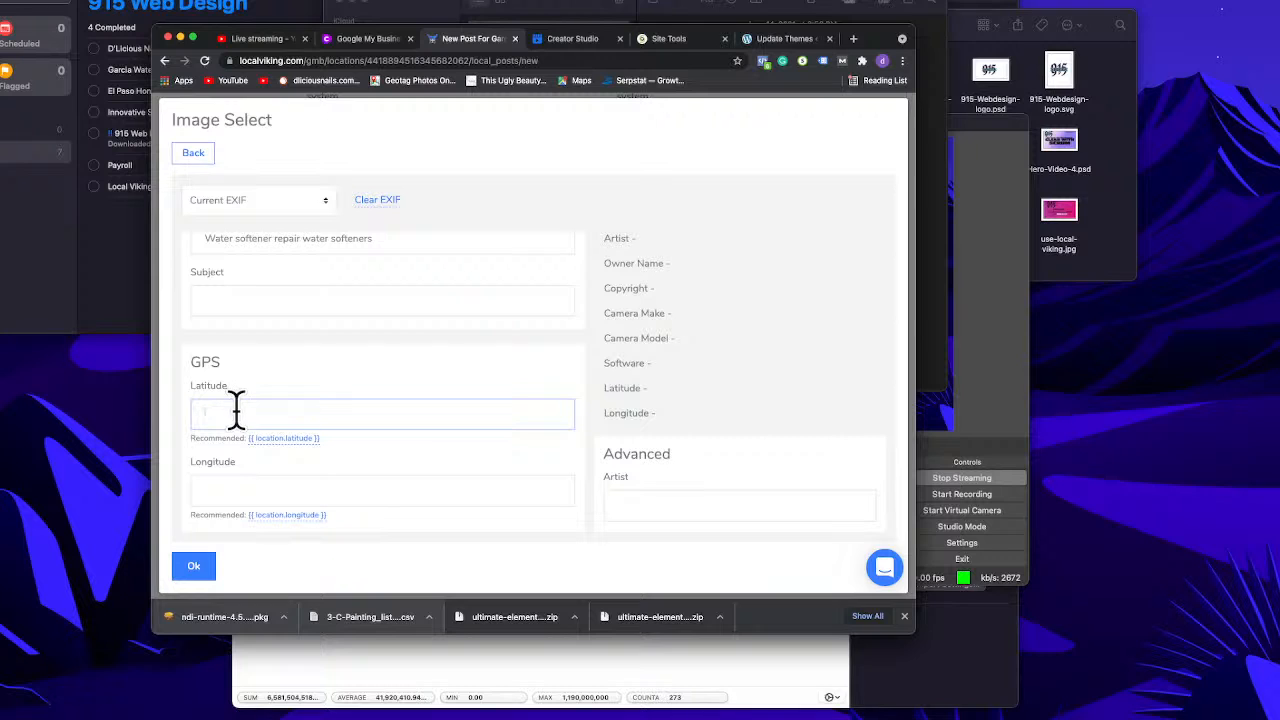
key(super+v)
Step: Copy the longitude -106.3387909 from the note in Notes into the image's GPS longitude in Local Viking
click(923, 170)
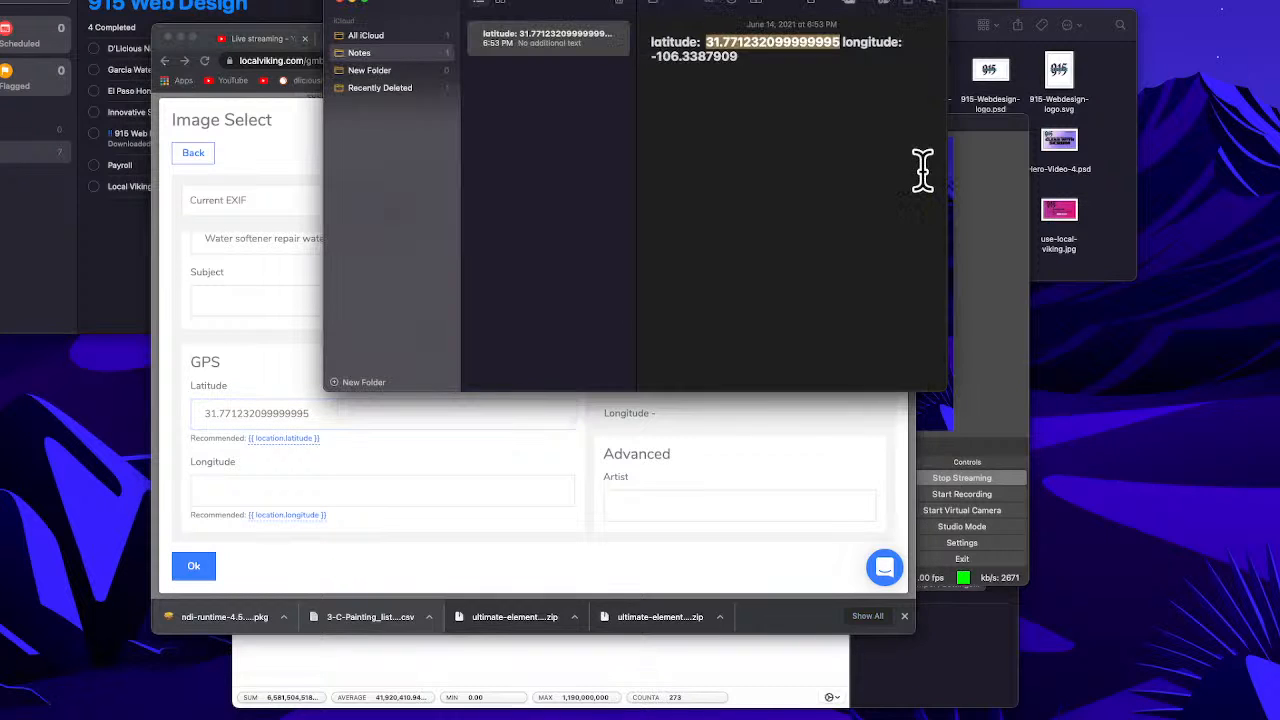
drag(739, 58, 647, 58)
key(super+c)
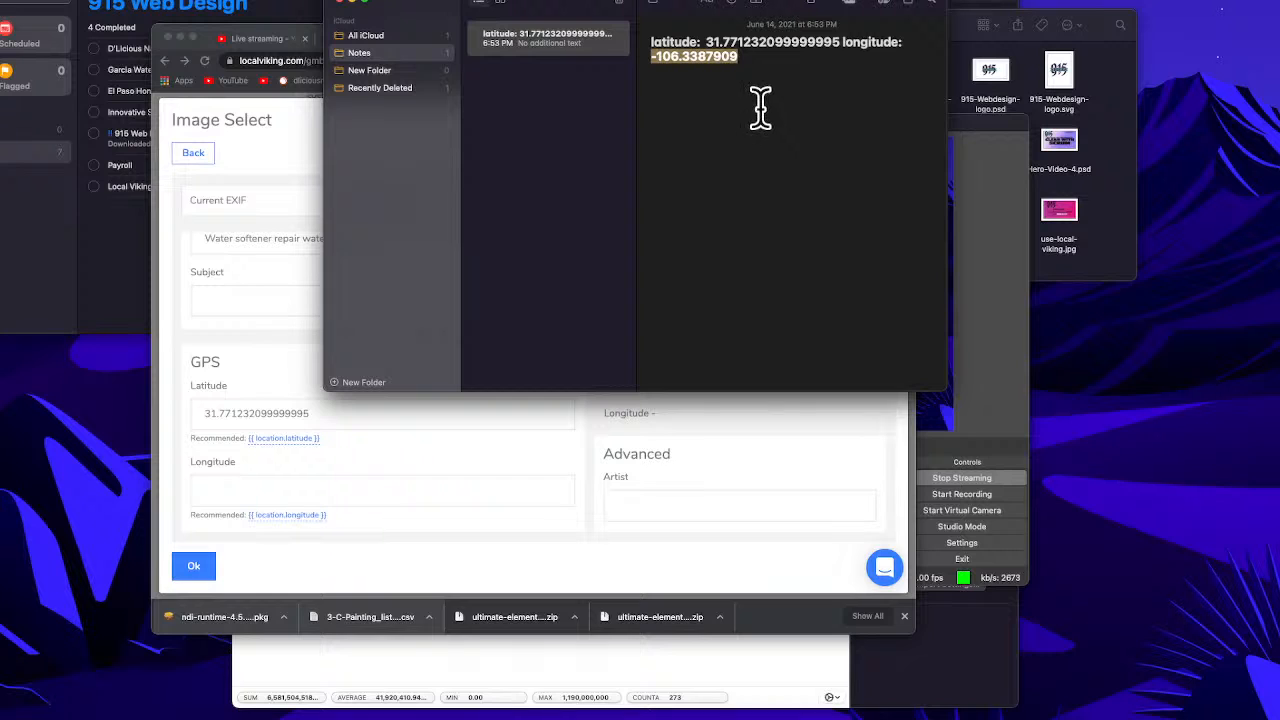
click(236, 482)
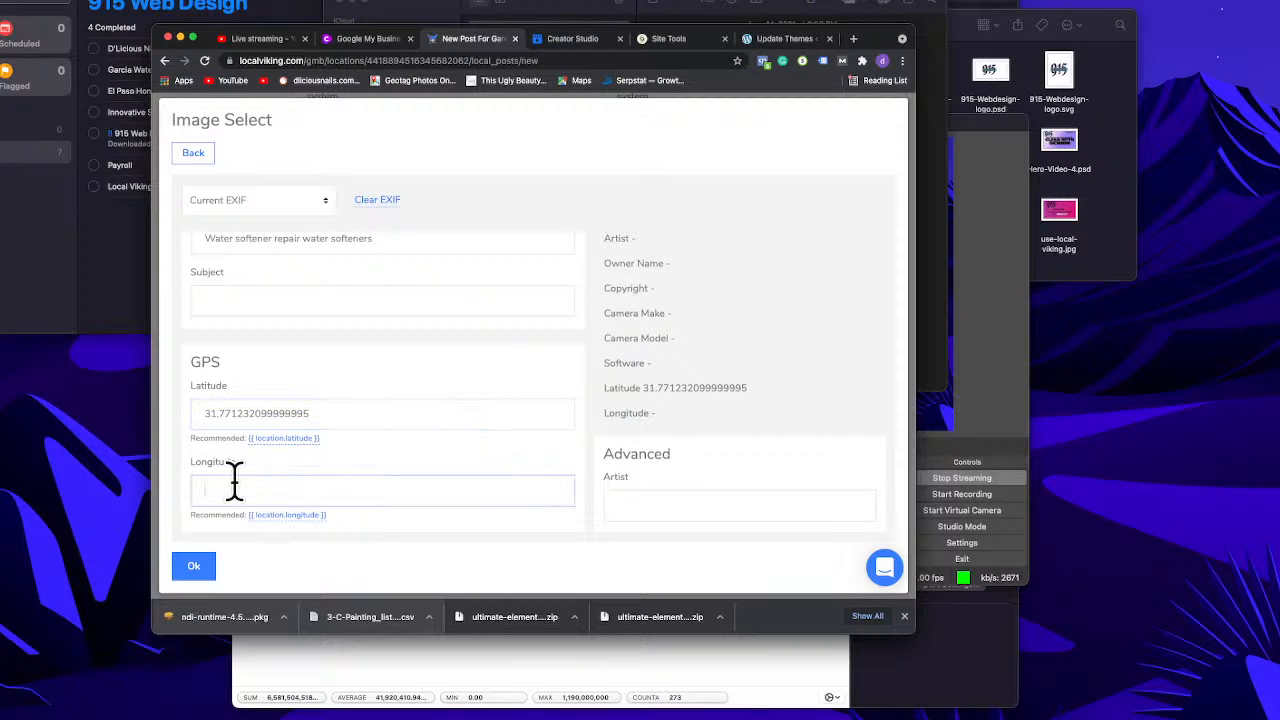
key(super+v)
Step: Fill the EXIF Date, Date Original and Date Digitized with the recommended "now" date template
scroll(313, 472, down, 1)
scroll(313, 472, down, 5)
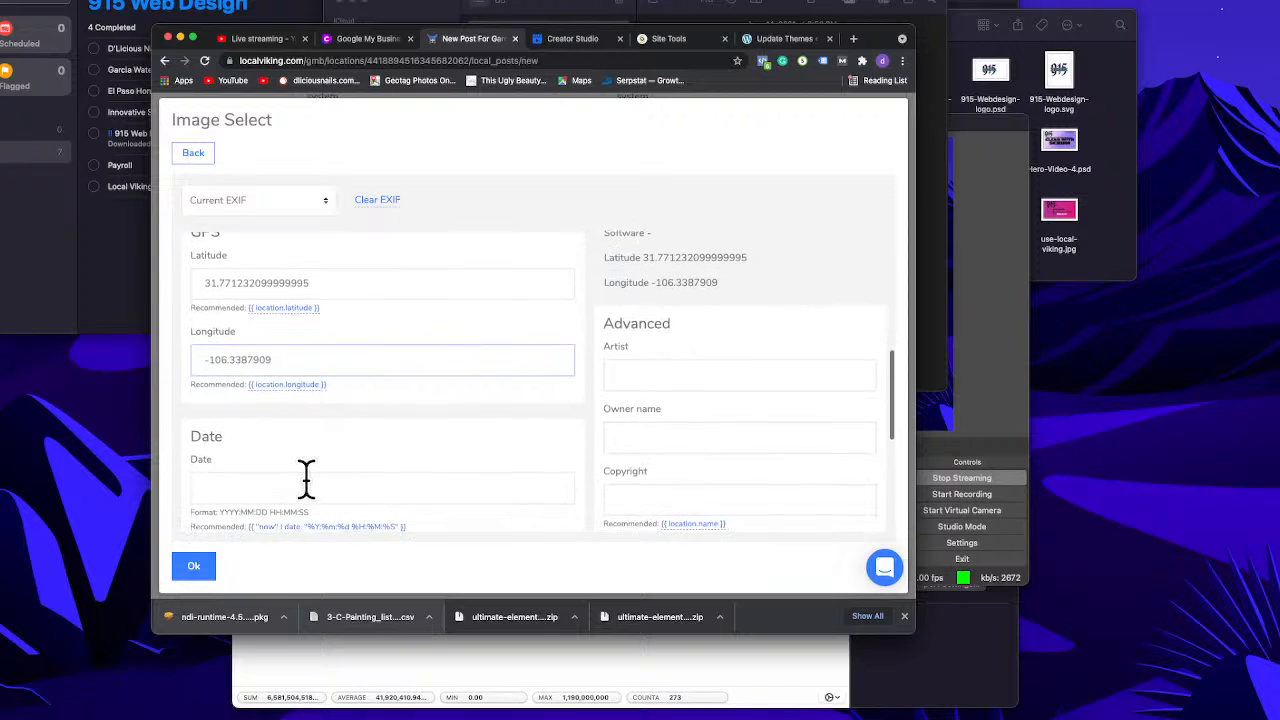
click(234, 423)
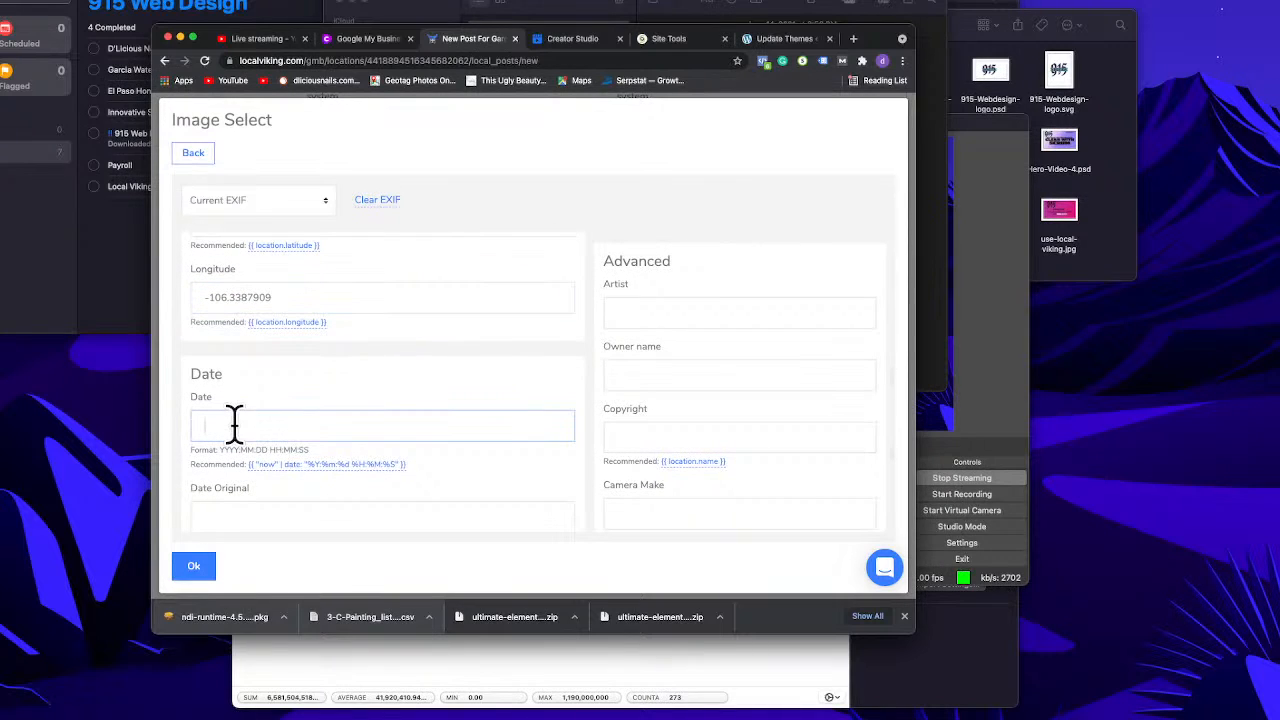
click(318, 468)
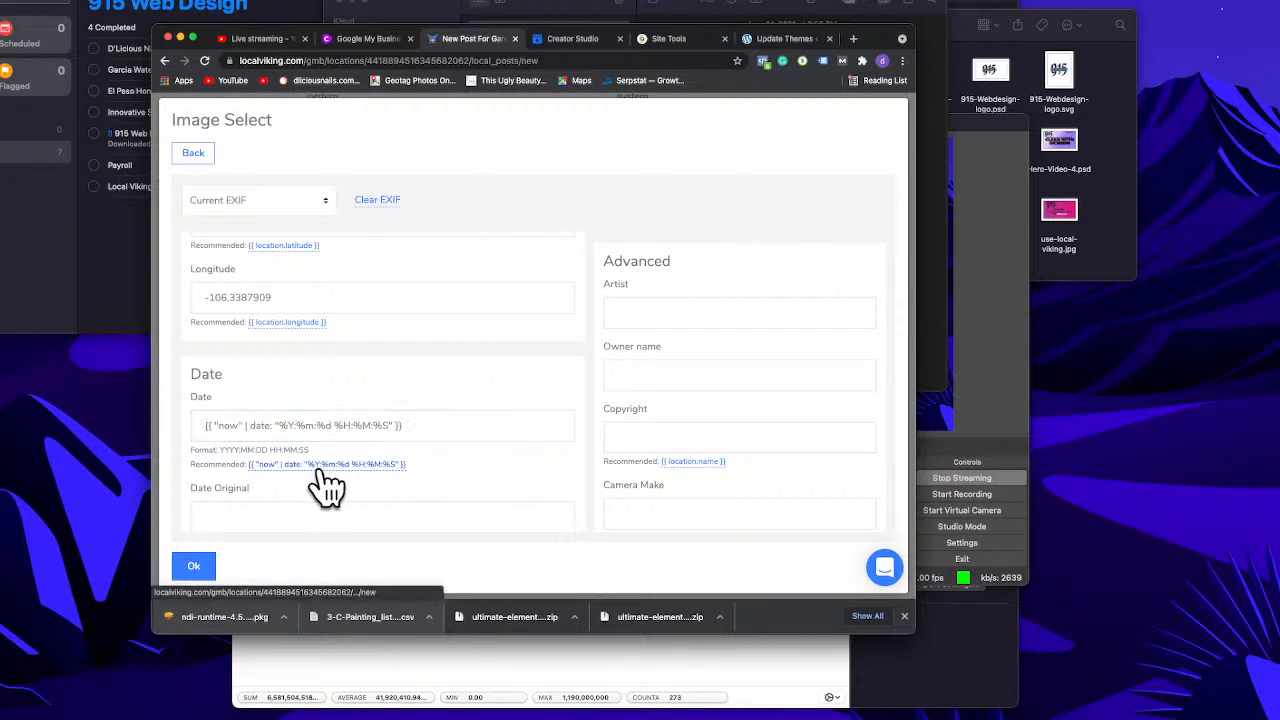
scroll(318, 476, down, 4)
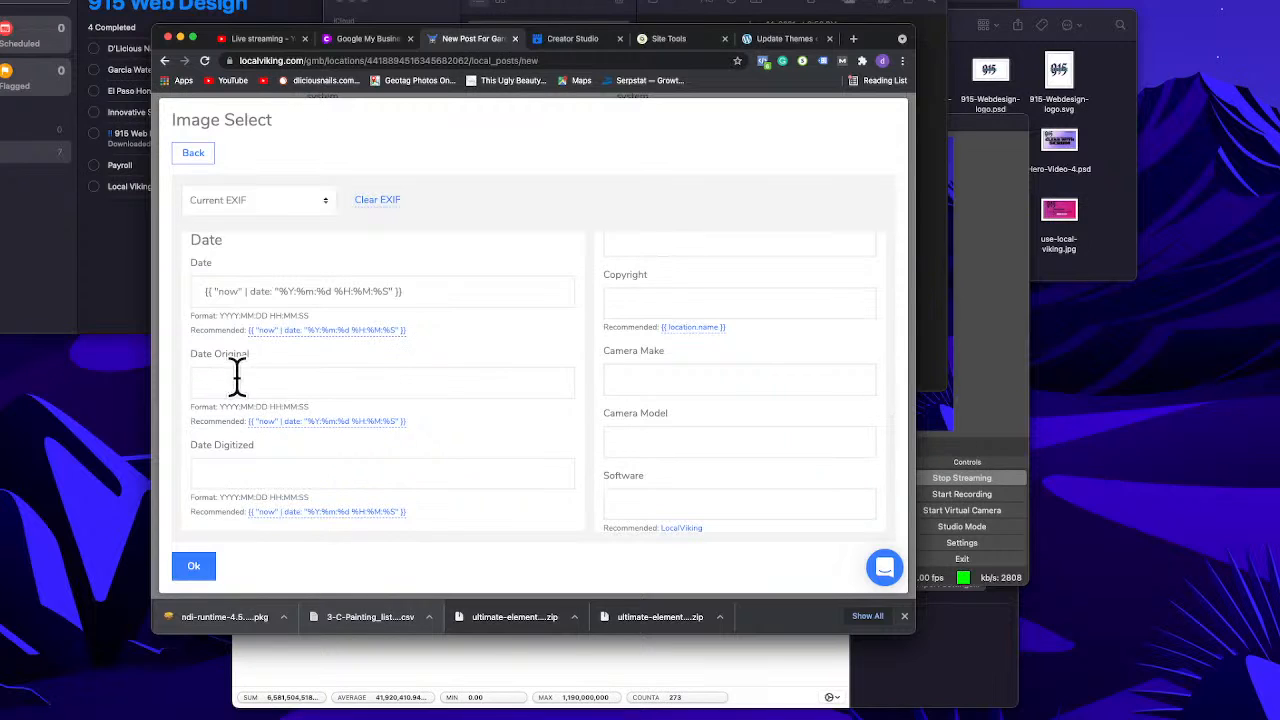
click(330, 422)
scroll(330, 446, down, 2)
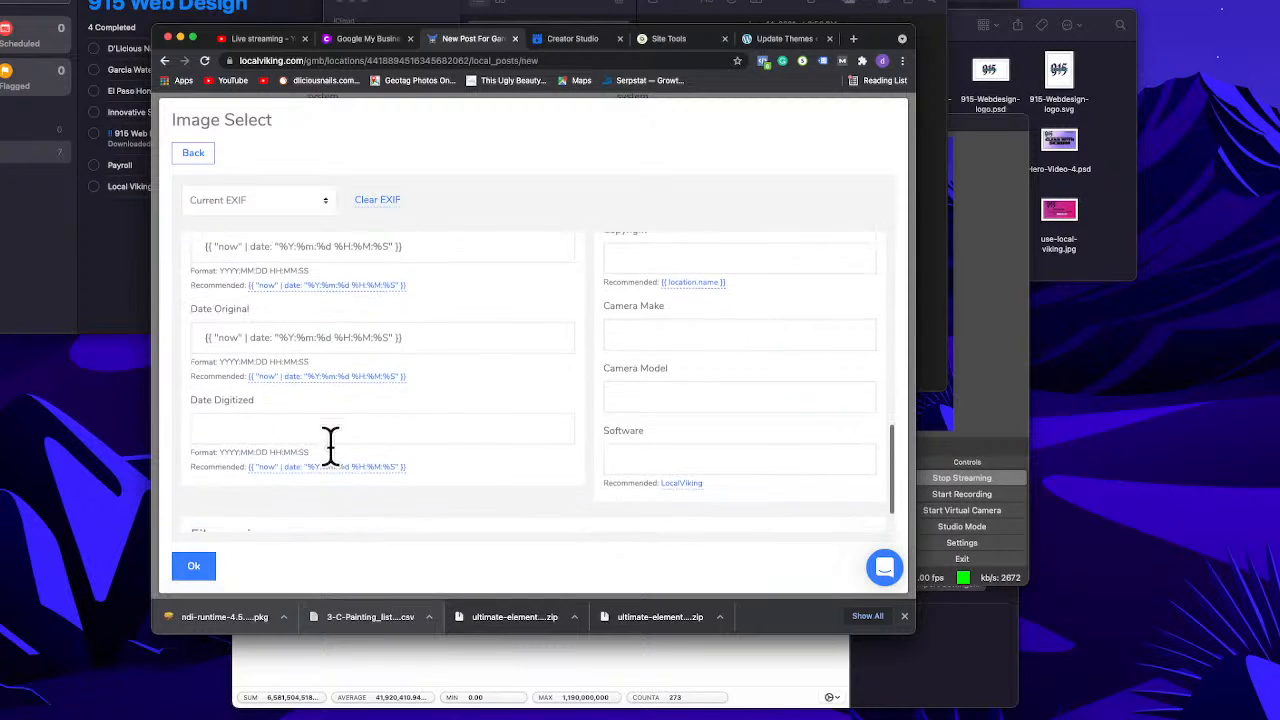
click(329, 451)
scroll(329, 455, down, 1)
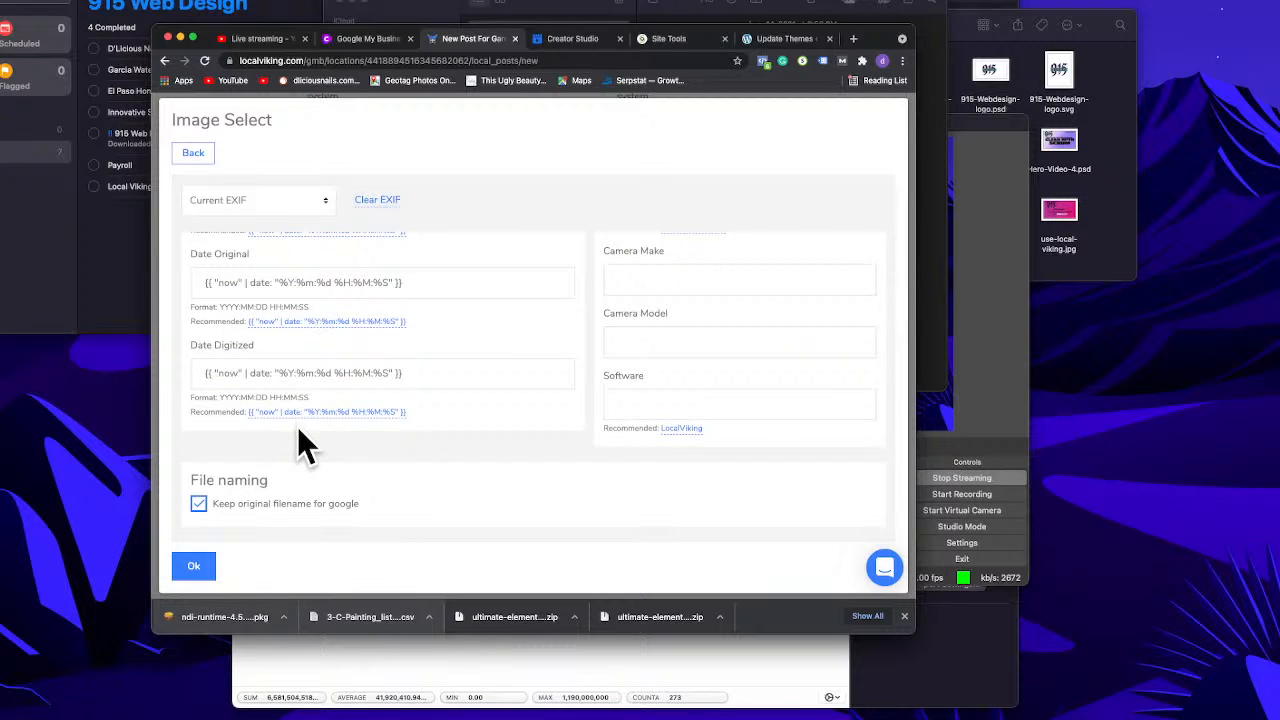
Step: Review the file naming option and the entered EXIF details in the form and its preview
click(199, 502)
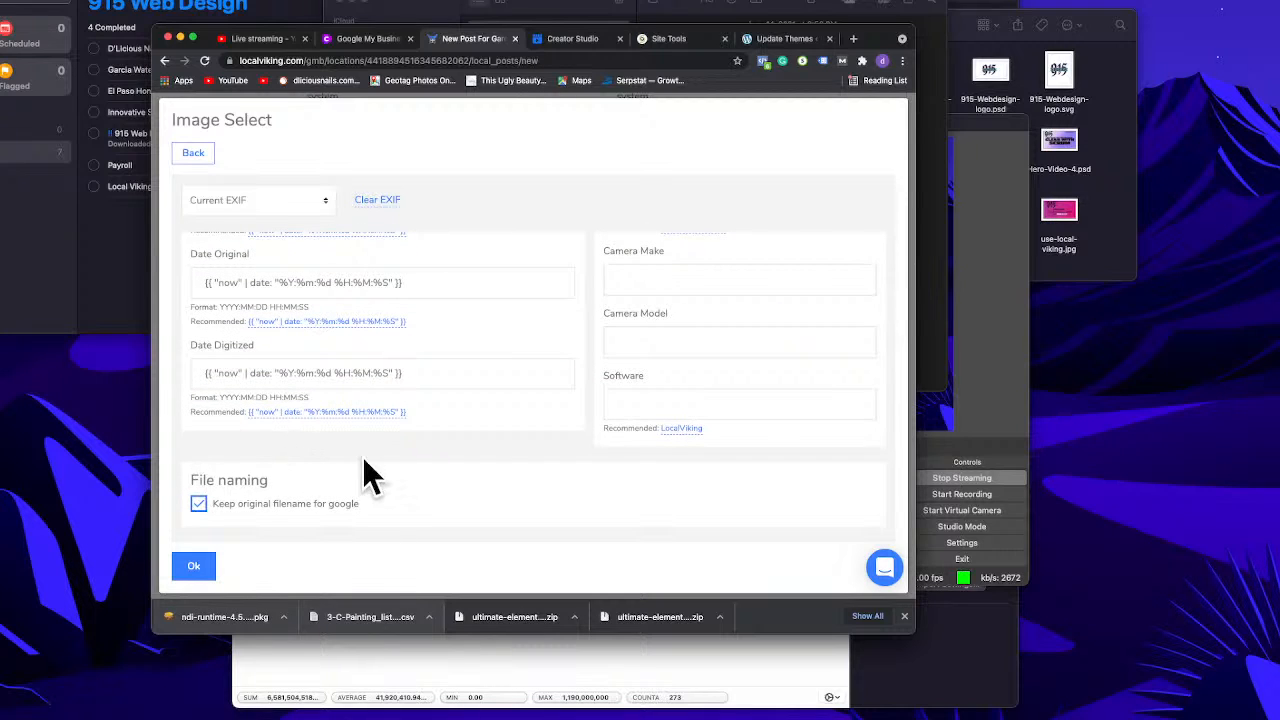
click(194, 567)
scroll(414, 466, up, 10)
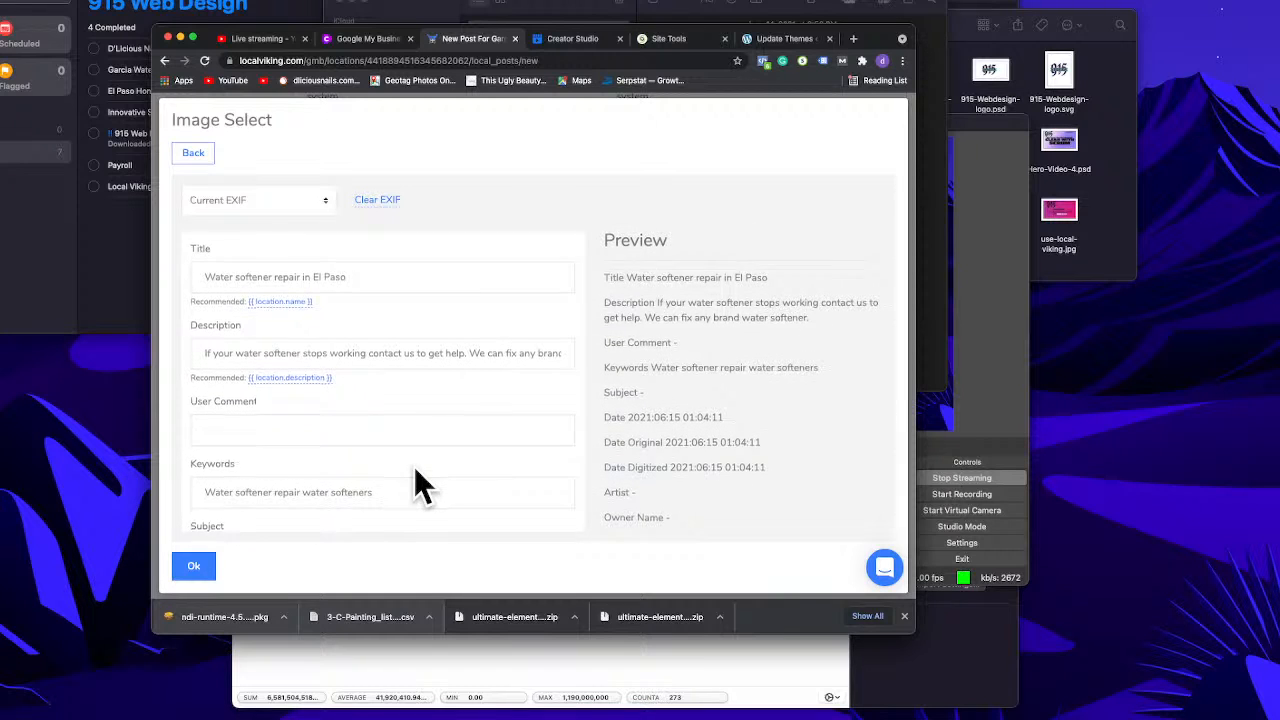
scroll(414, 466, down, 3)
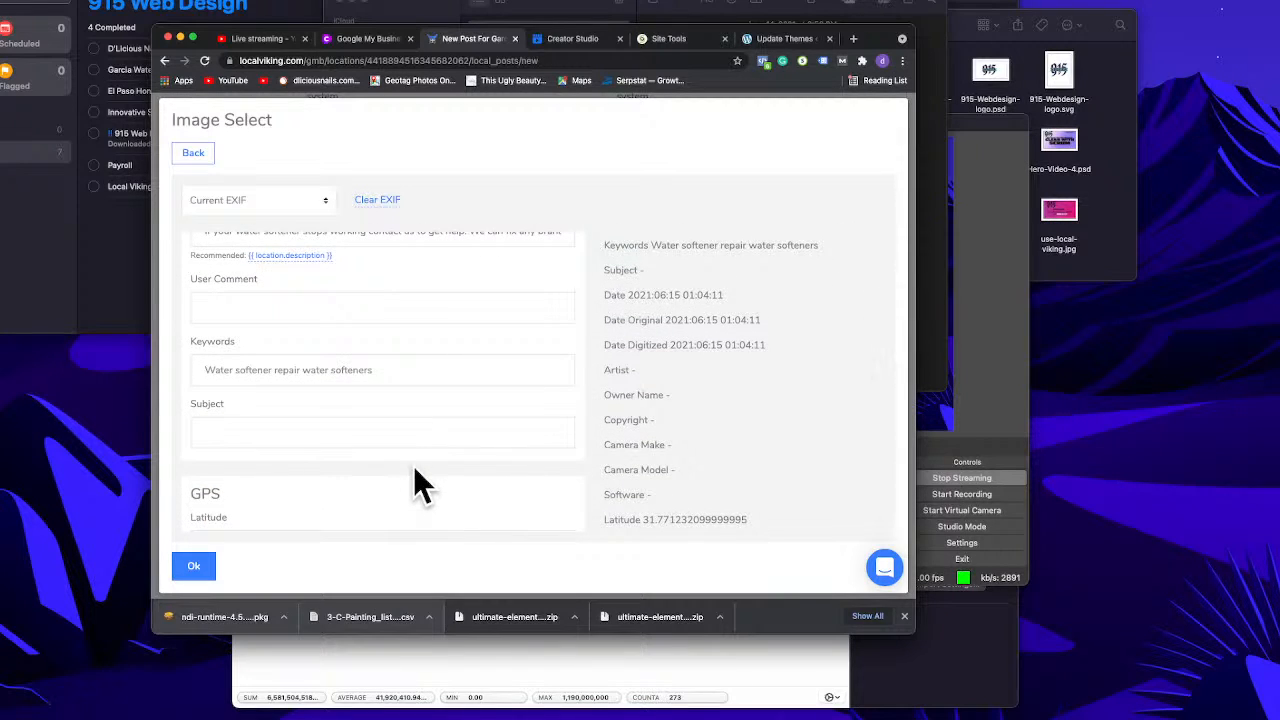
Step: Confirm the image with its entered EXIF details and check how it appears in the new post
scroll(416, 470, down, 5)
scroll(240, 550, down, 2)
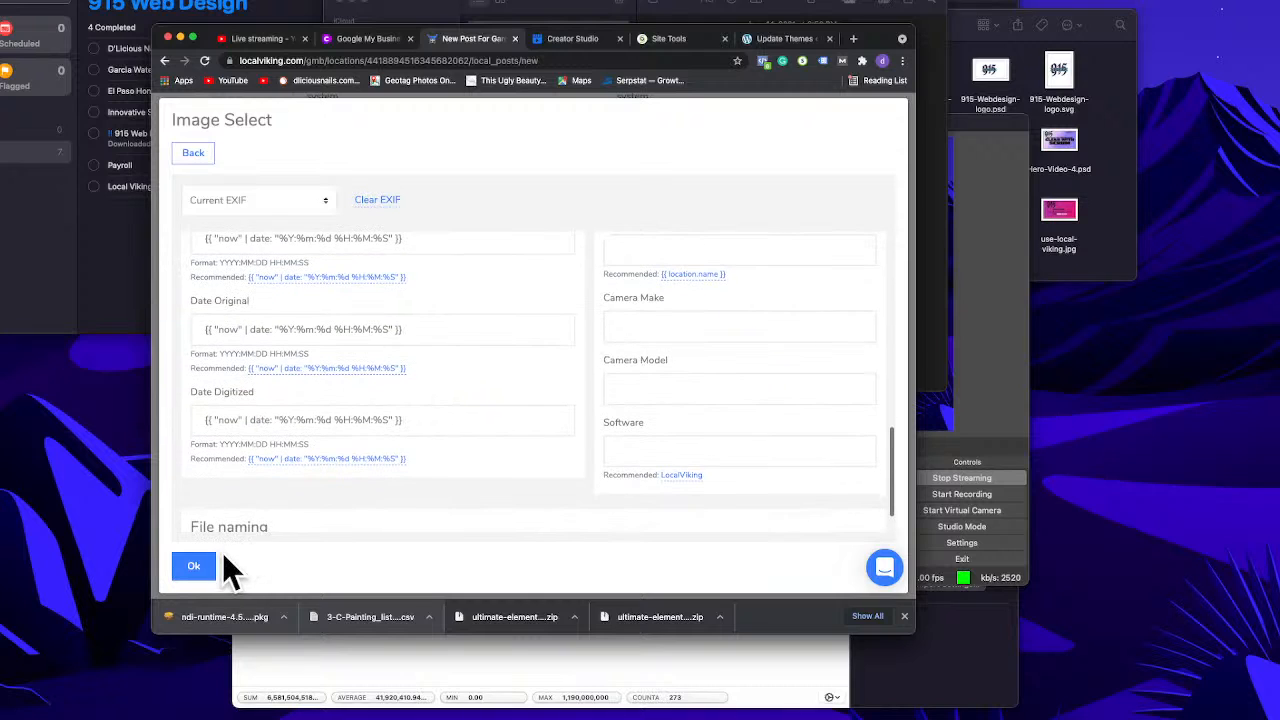
scroll(257, 516, down, 2)
click(198, 572)
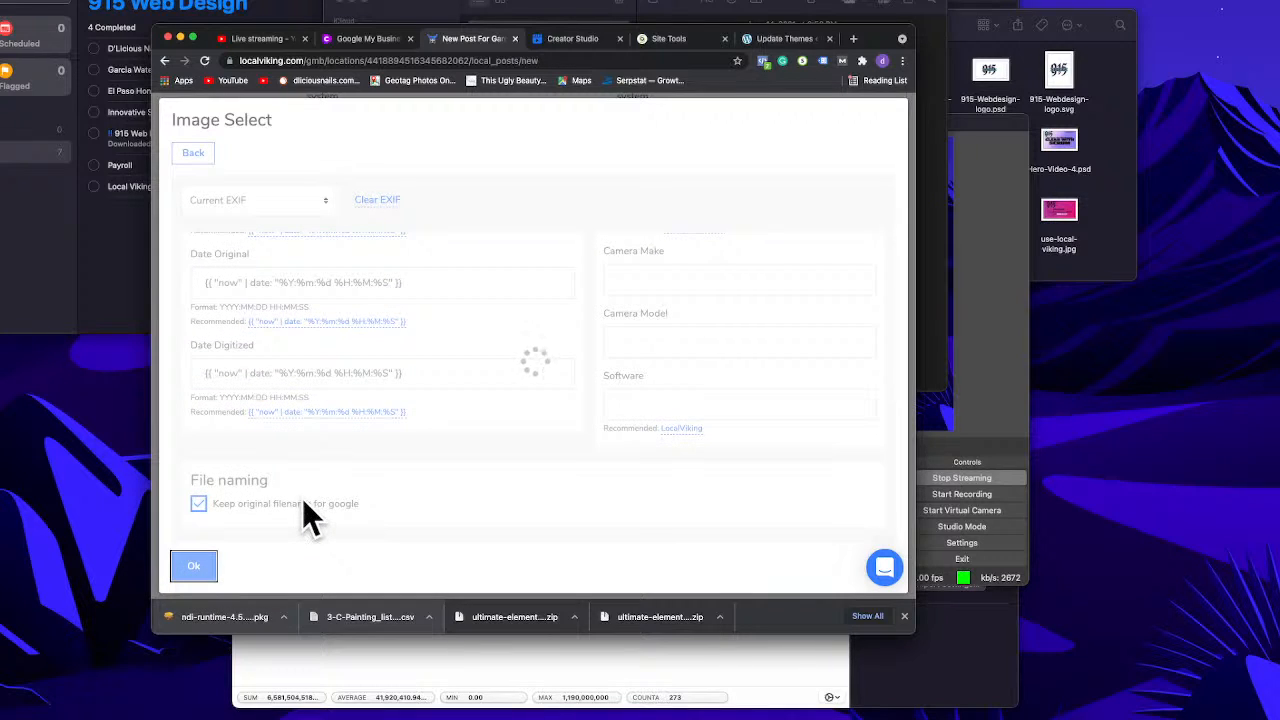
scroll(502, 465, down, 5)
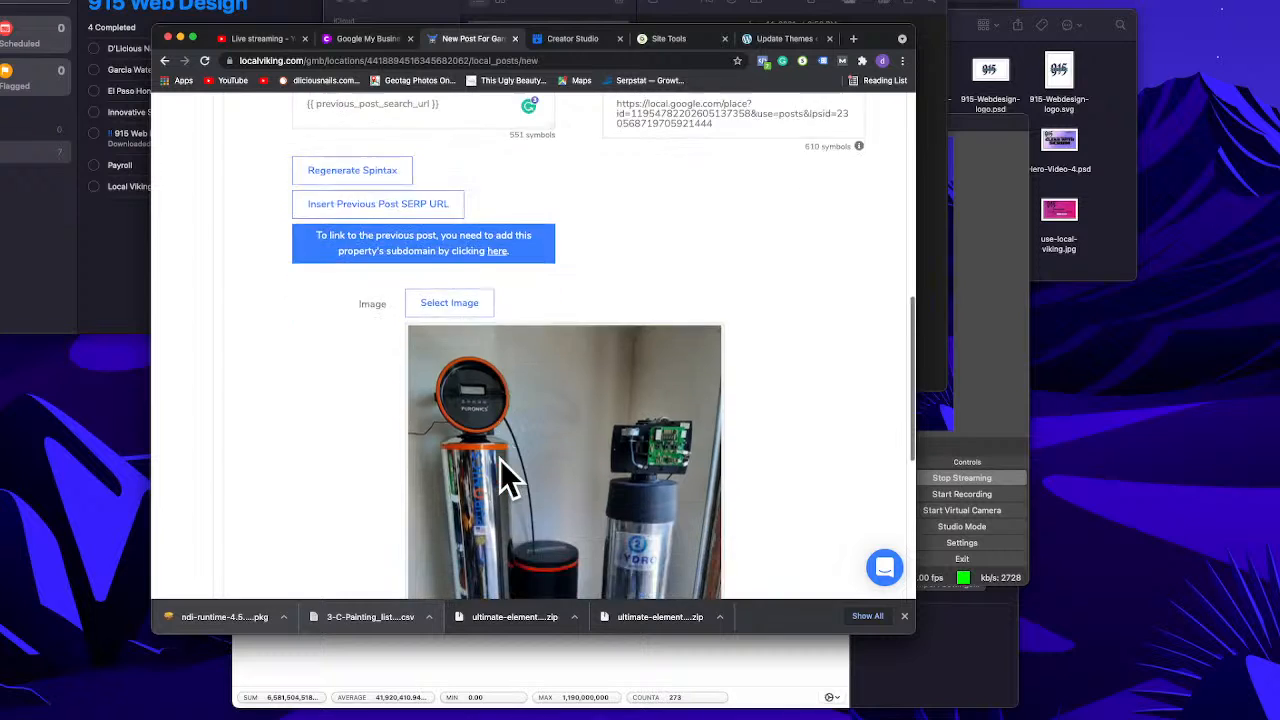
scroll(502, 463, up, 8)
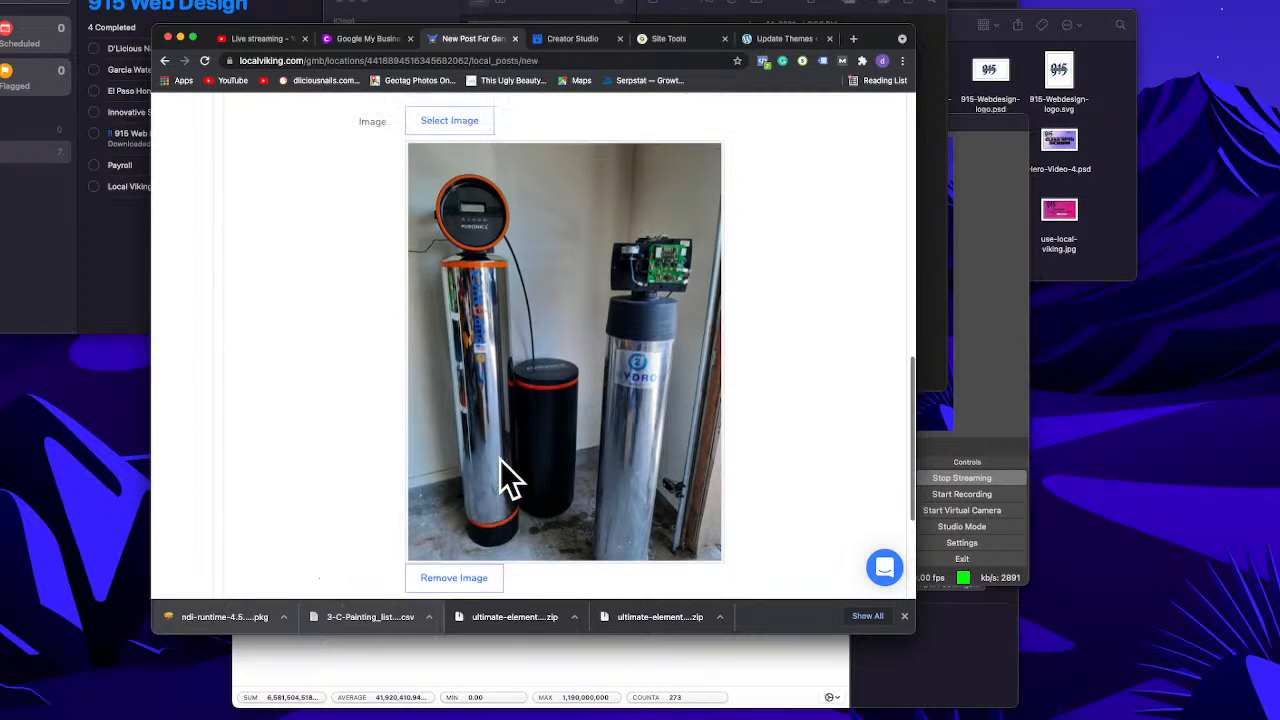
scroll(500, 459, up, 5)
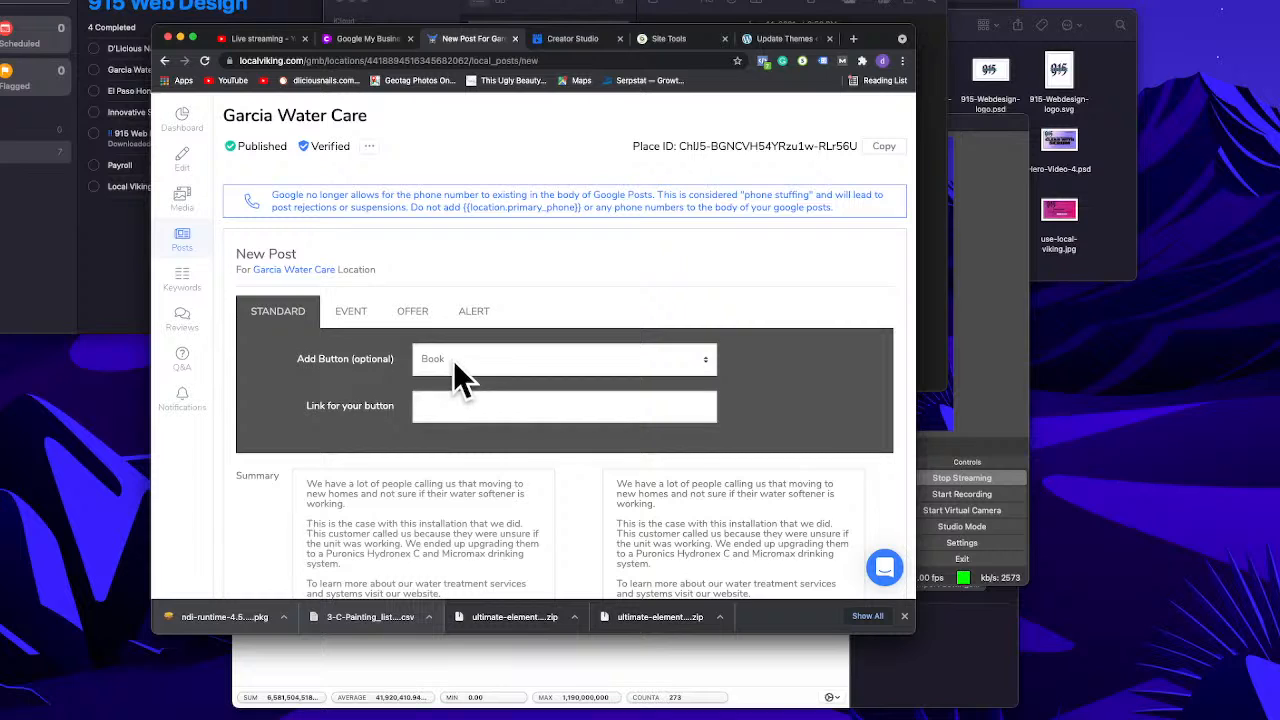
click(454, 362)
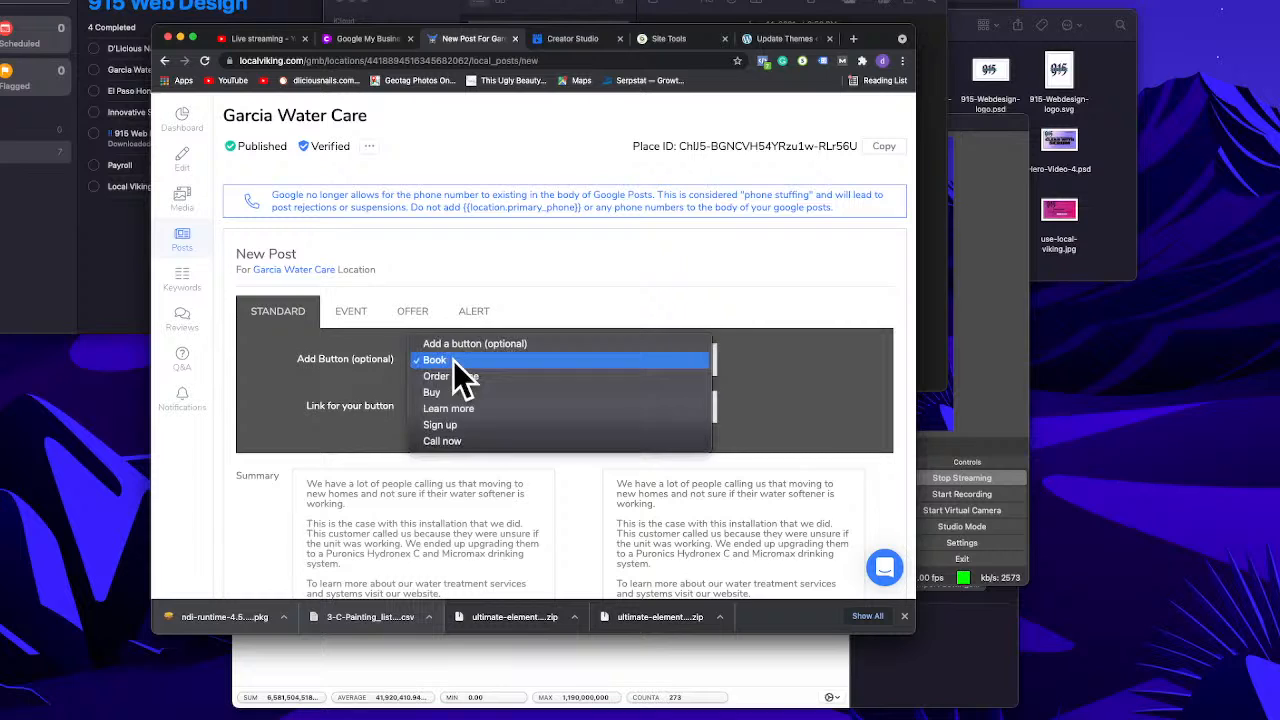
click(500, 409)
click(468, 410)
text(https://garciawatercare.com)
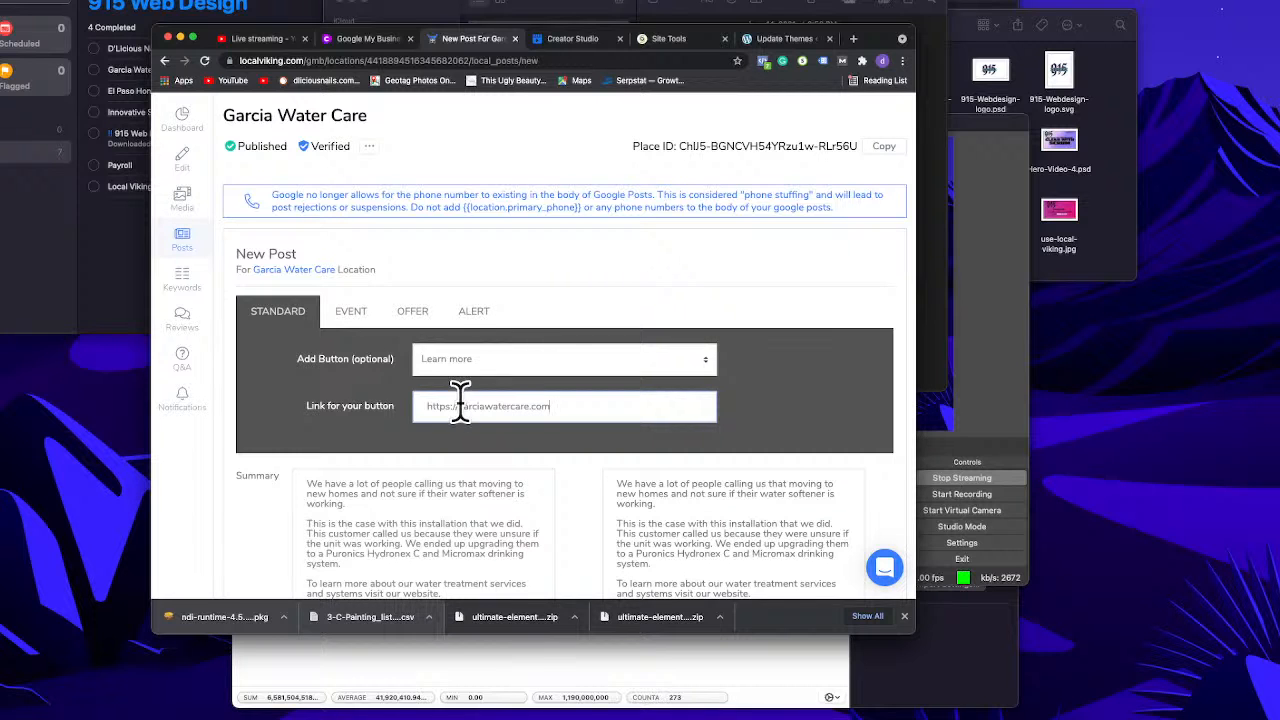
Step: Check the post's scheduling and recurrence options and submit the new Garcia Water Care post
scroll(460, 402, down, 6)
scroll(467, 410, down, 12)
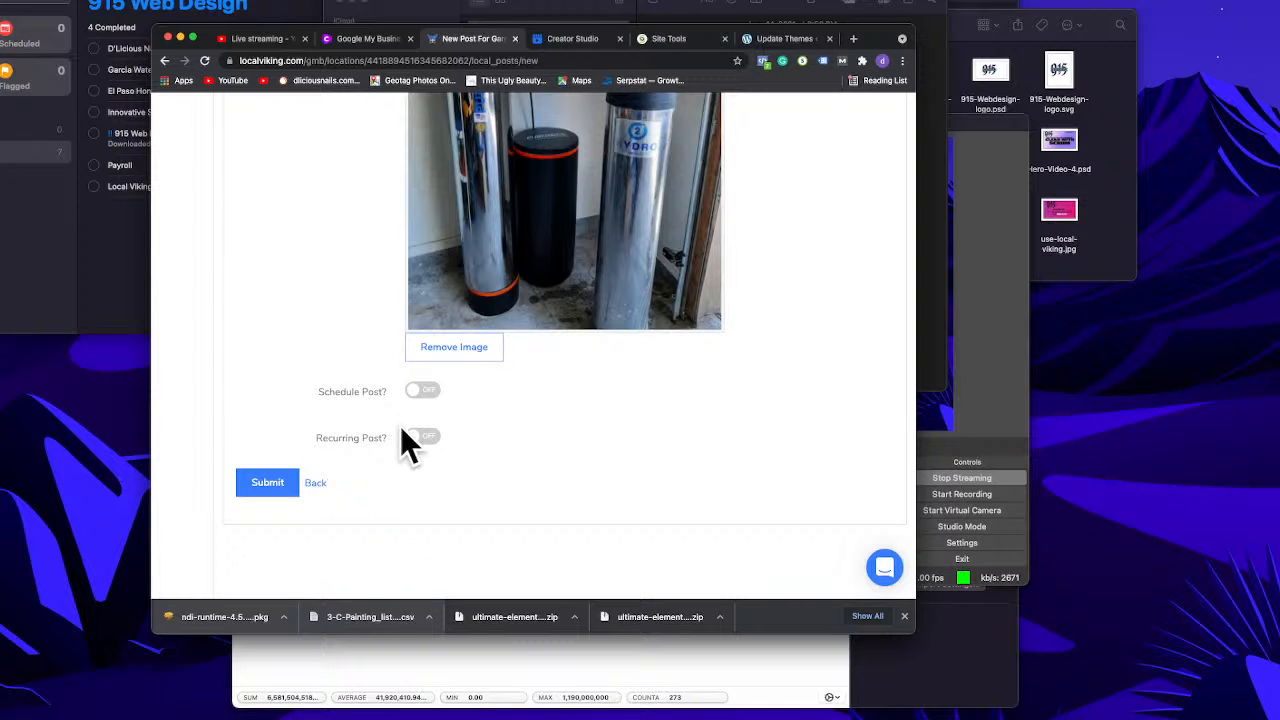
scroll(366, 483, up, 3)
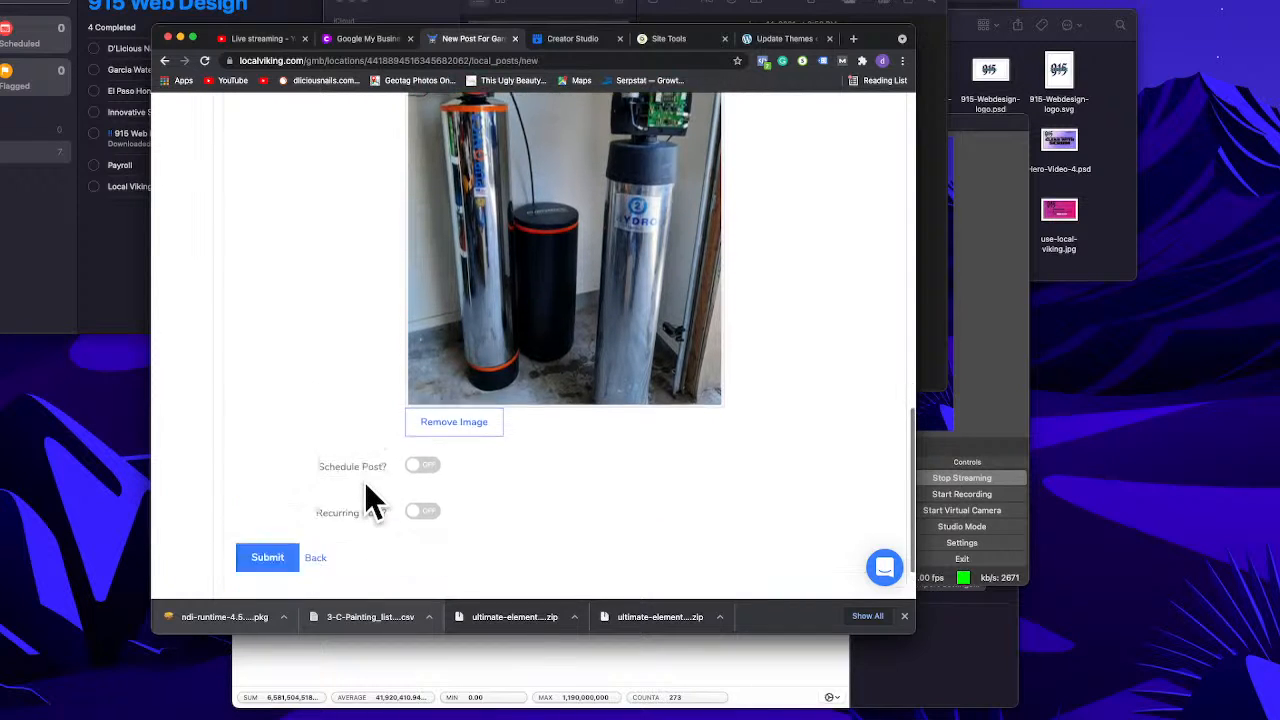
scroll(364, 482, down, 3)
click(261, 485)
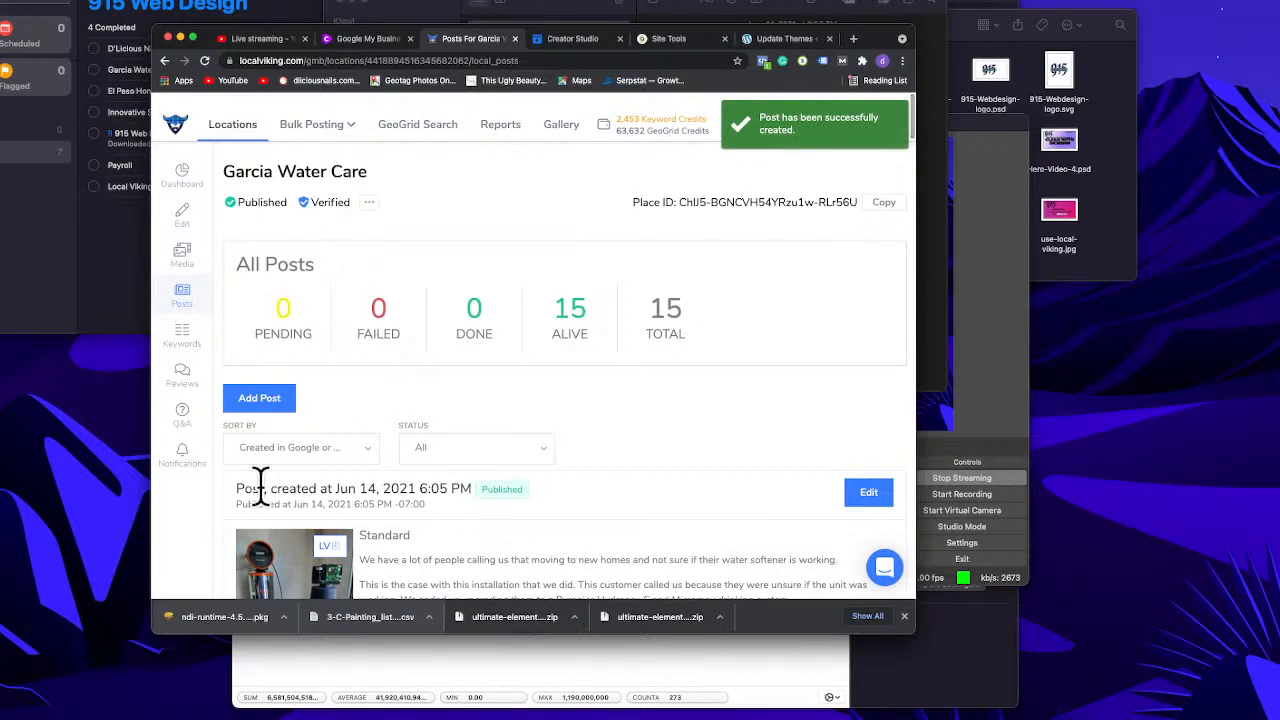
Step: Review the newly created post in the posts list, including its text, image, search URL and action button
scroll(444, 428, down, 5)
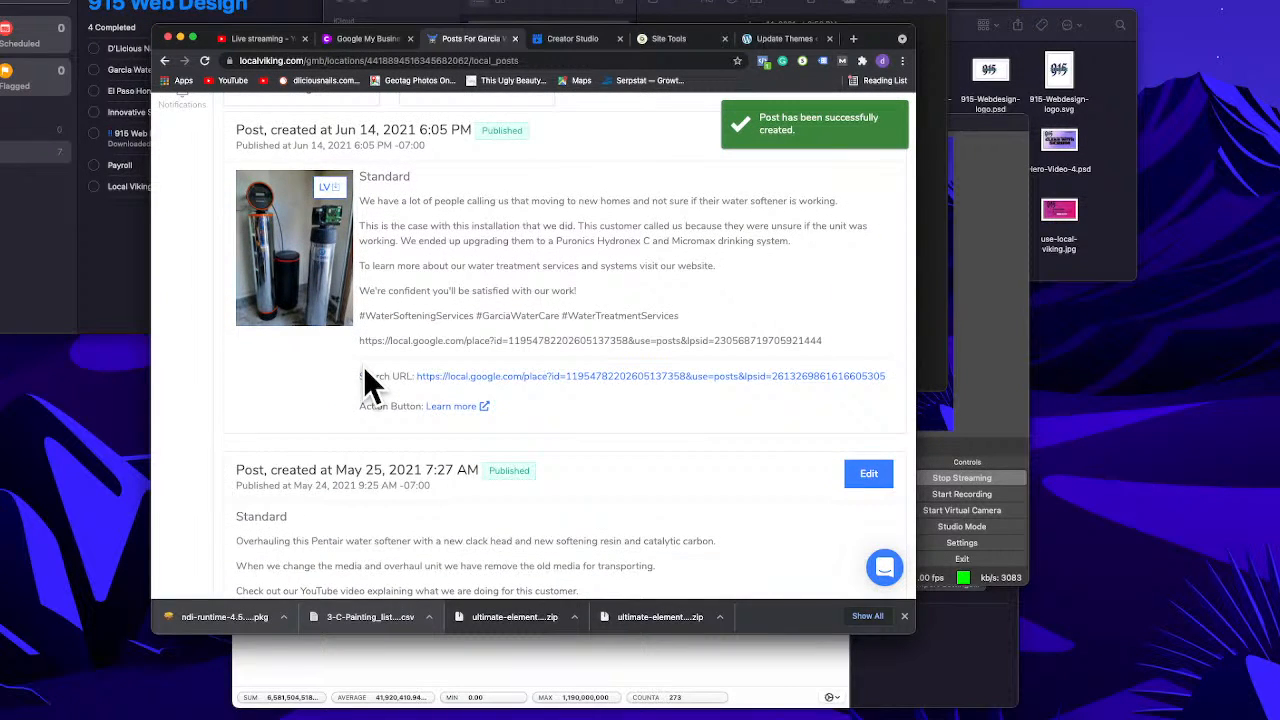
scroll(365, 372, up, 3)
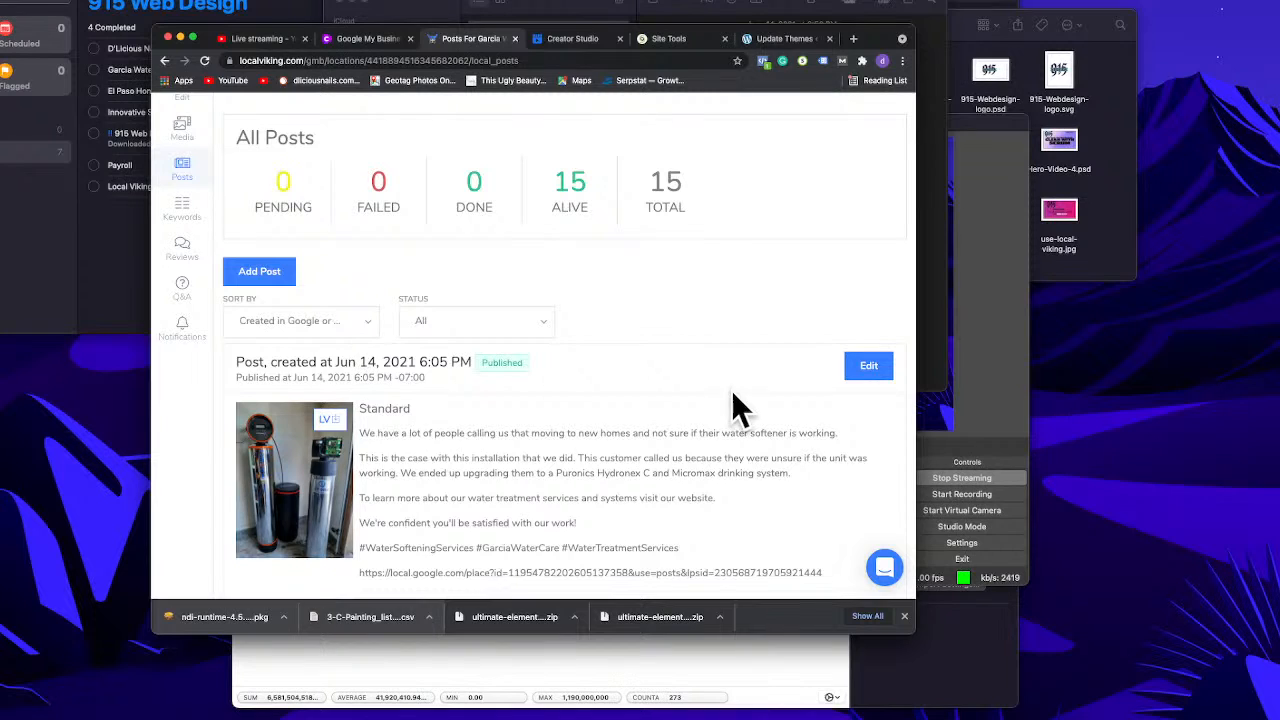
scroll(731, 395, down, 2)
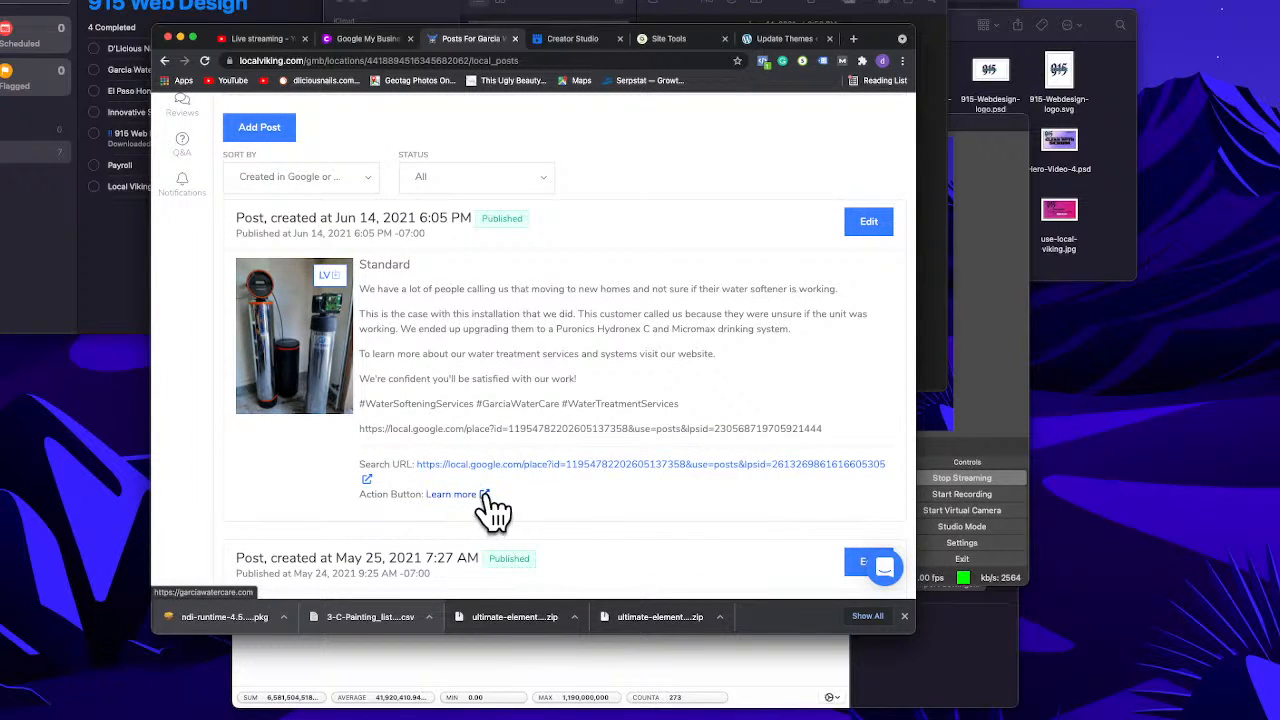
scroll(621, 404, up, 2)
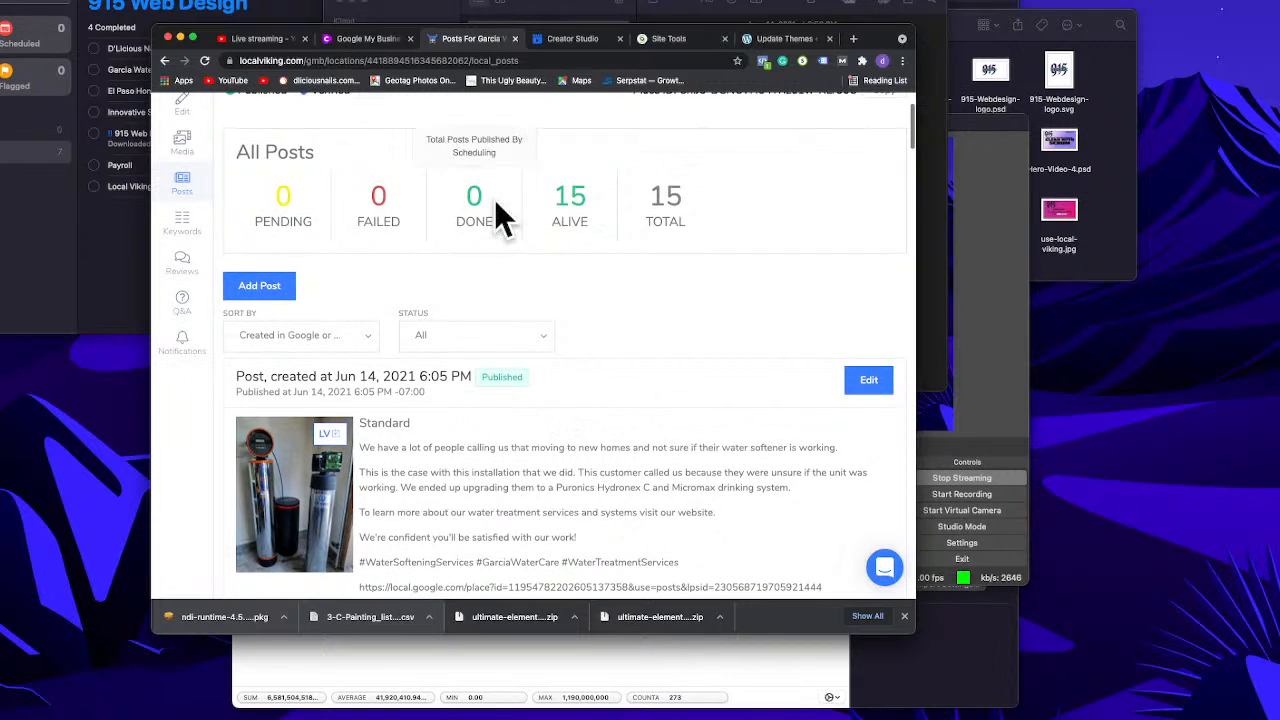
Step: Search Google for "garcia water care" in the browser tab holding Creator Studio
click(590, 62)
click(578, 40)
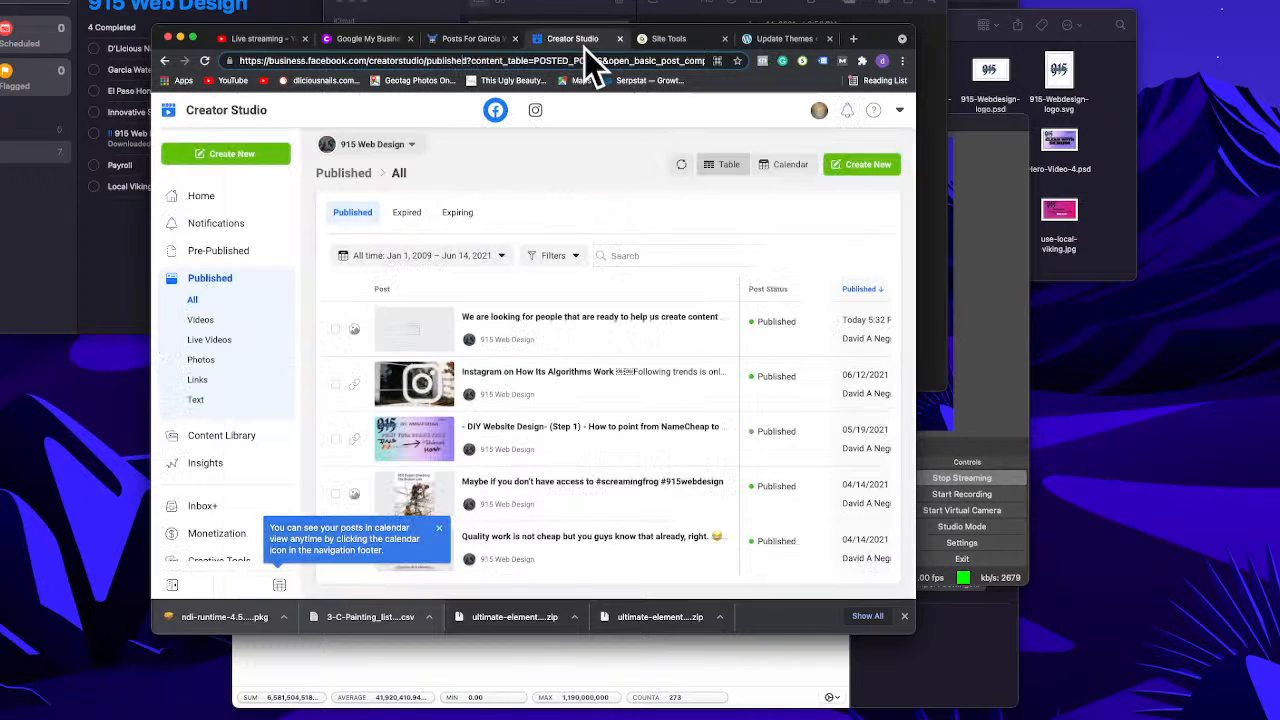
click(563, 58)
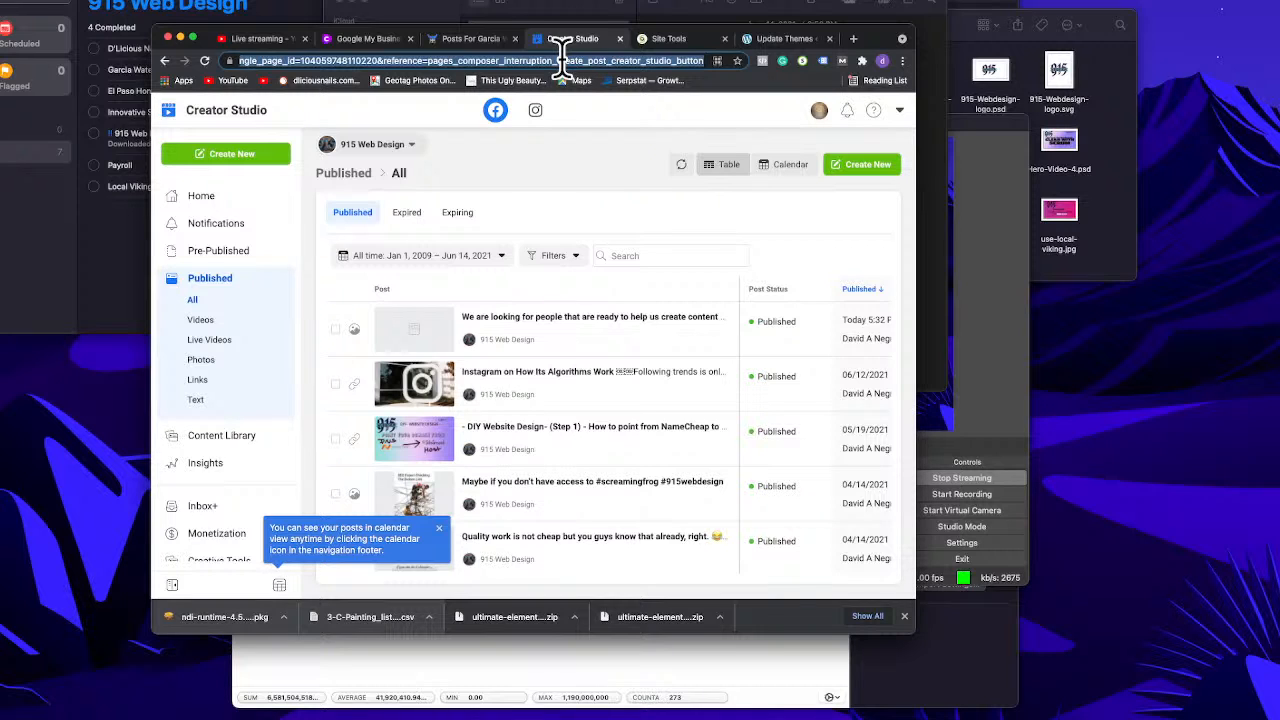
text(garcu)
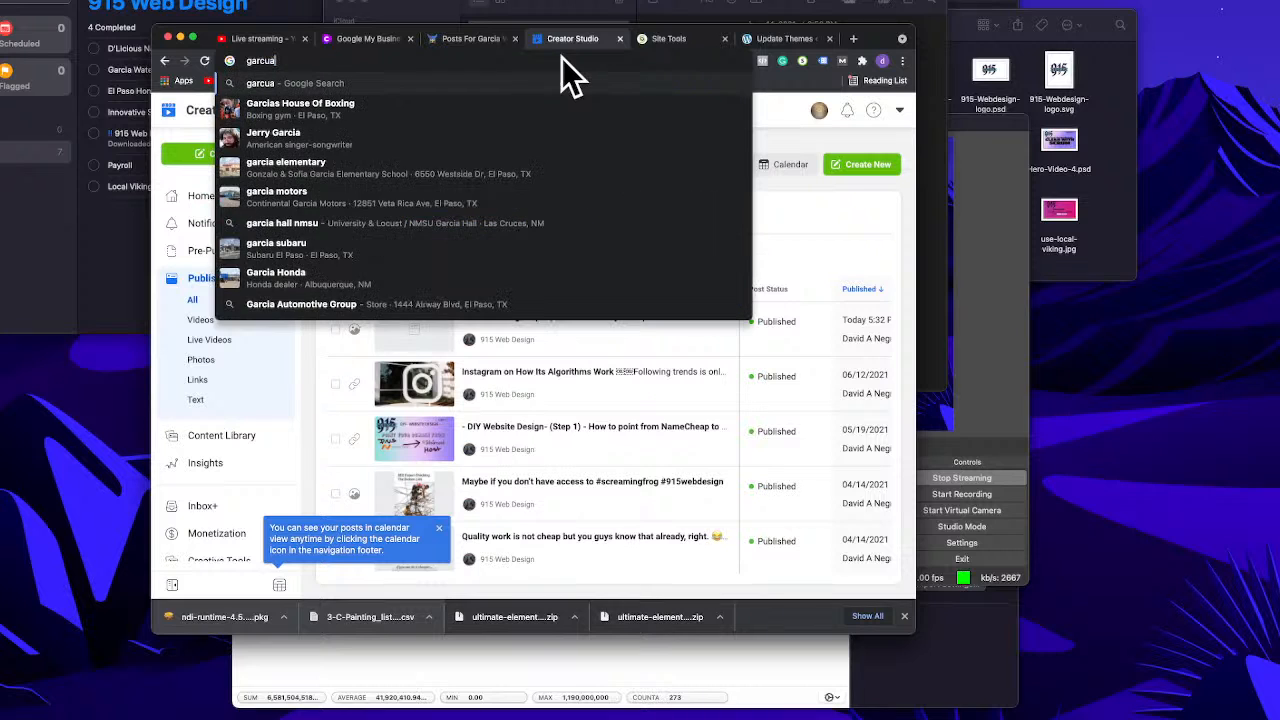
key(BackSpace)
text(ia wate)
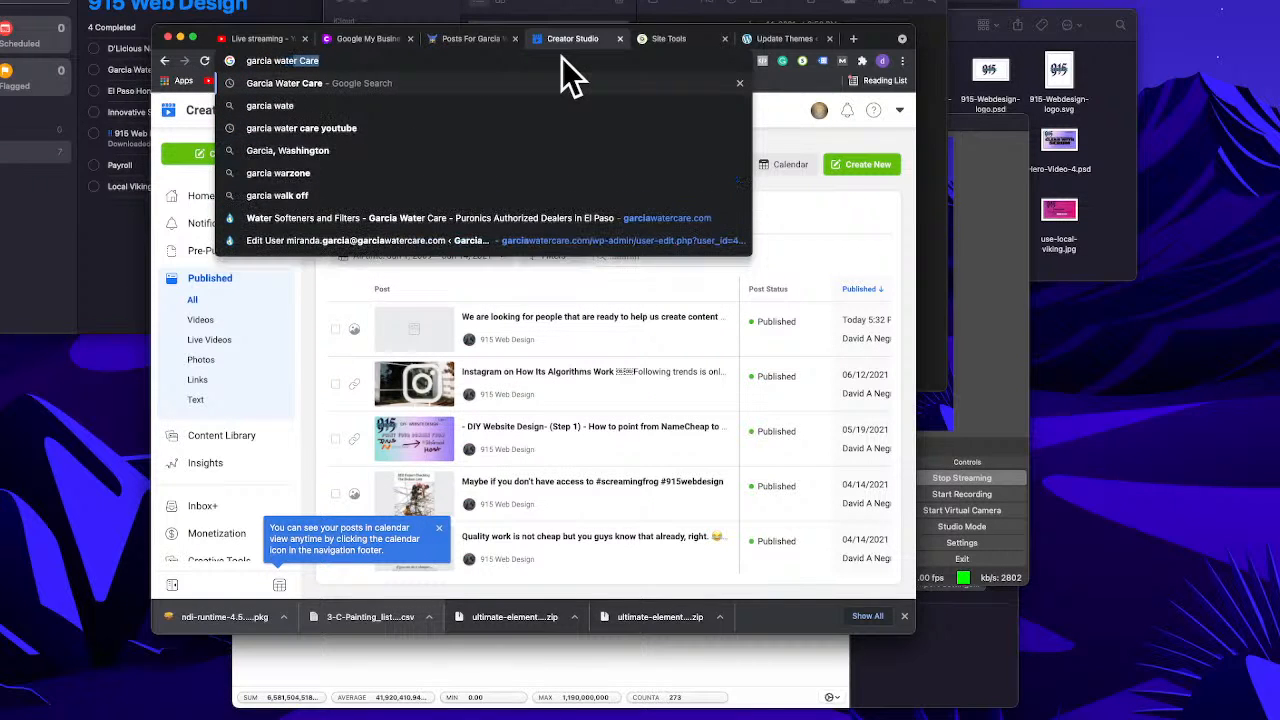
text(r care)
key(Return)
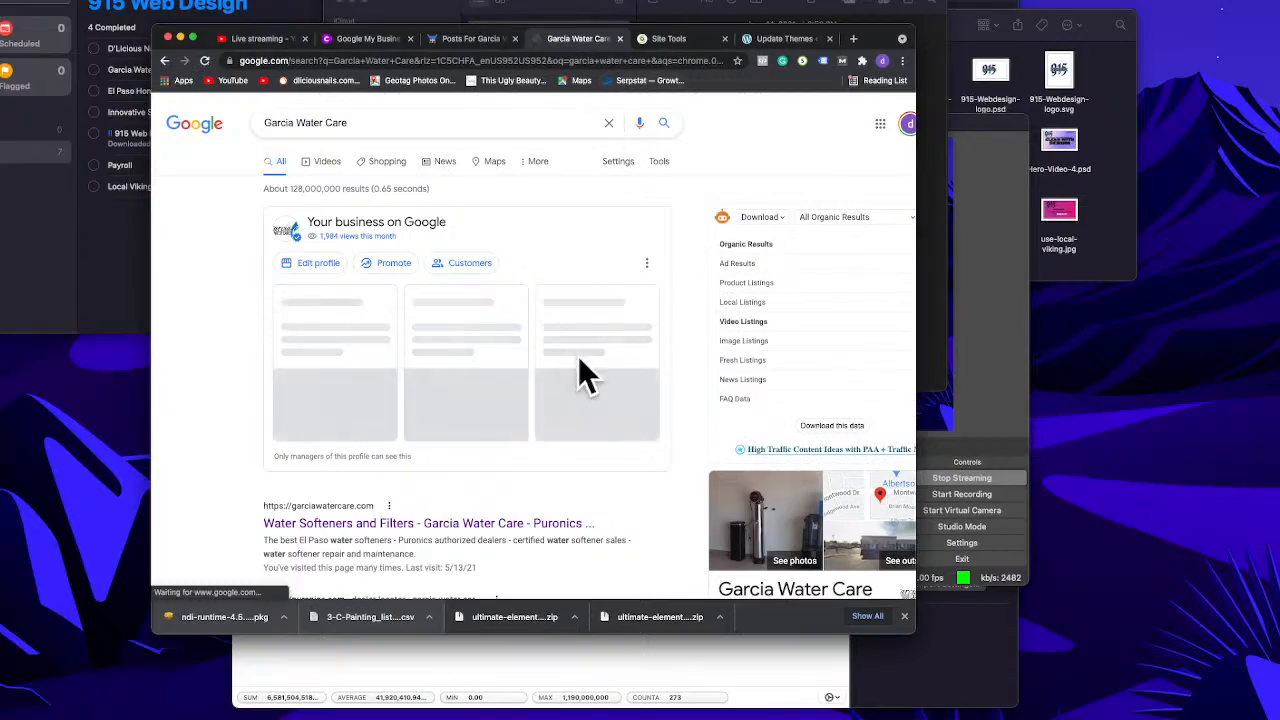
Step: Find the new water softener post in the Garcia Water Care business profile and test its Learn more link
scroll(767, 371, down, 5)
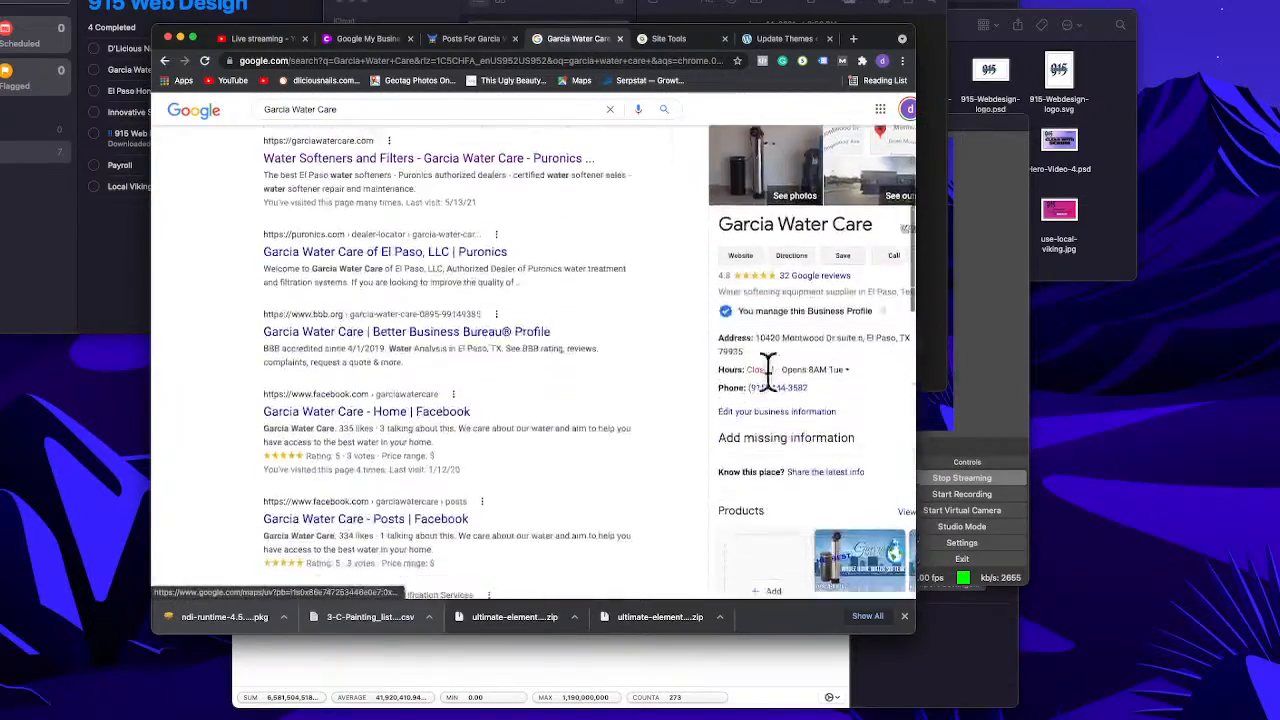
scroll(768, 380, down, 6)
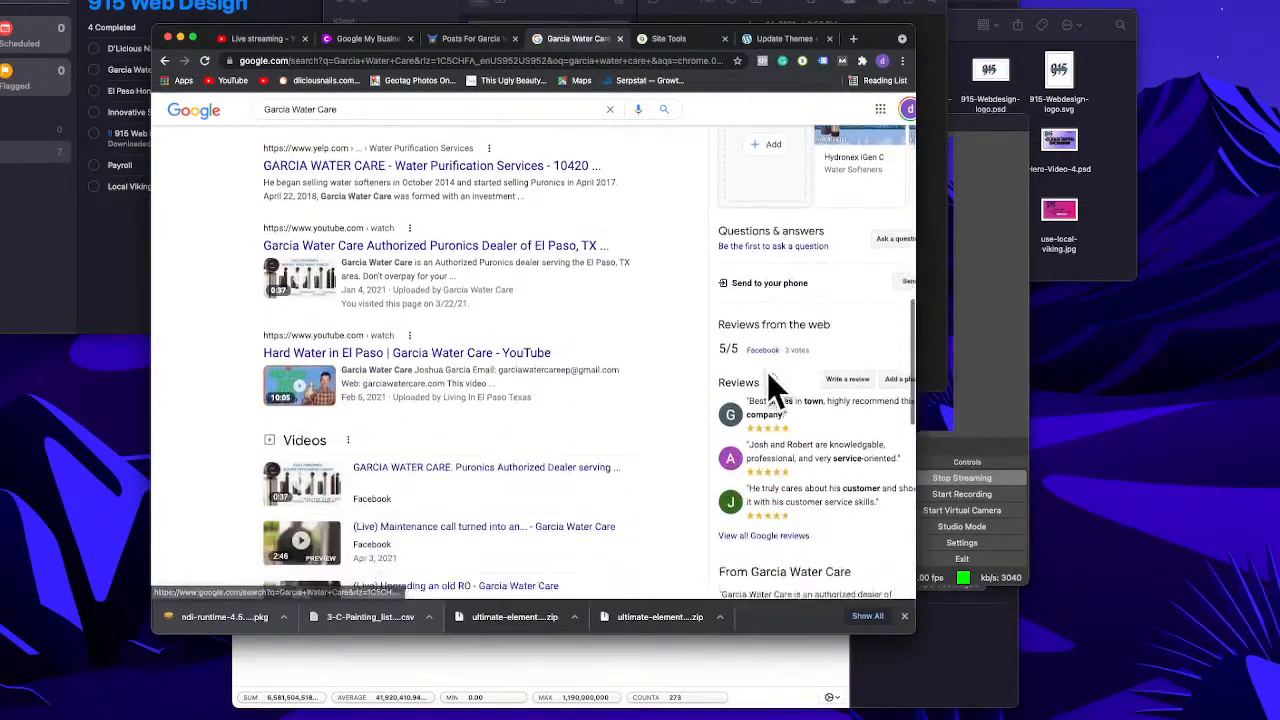
scroll(770, 385, down, 3)
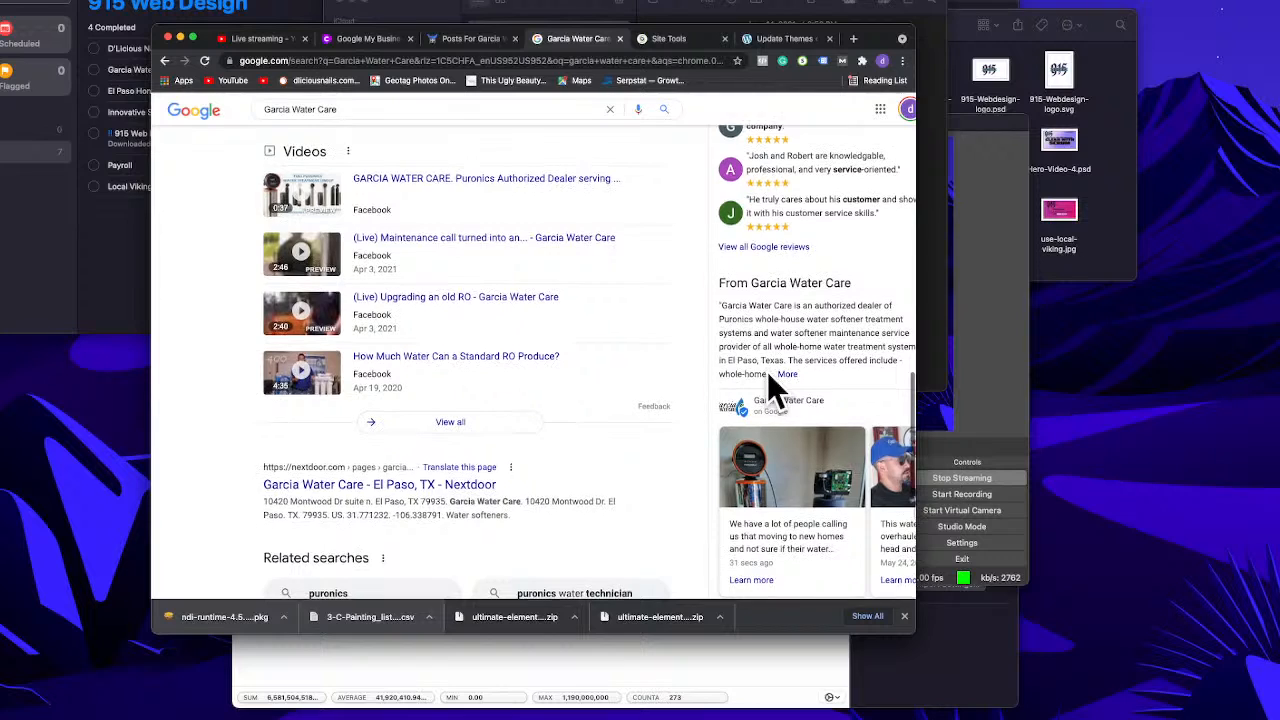
scroll(780, 470, down, 1)
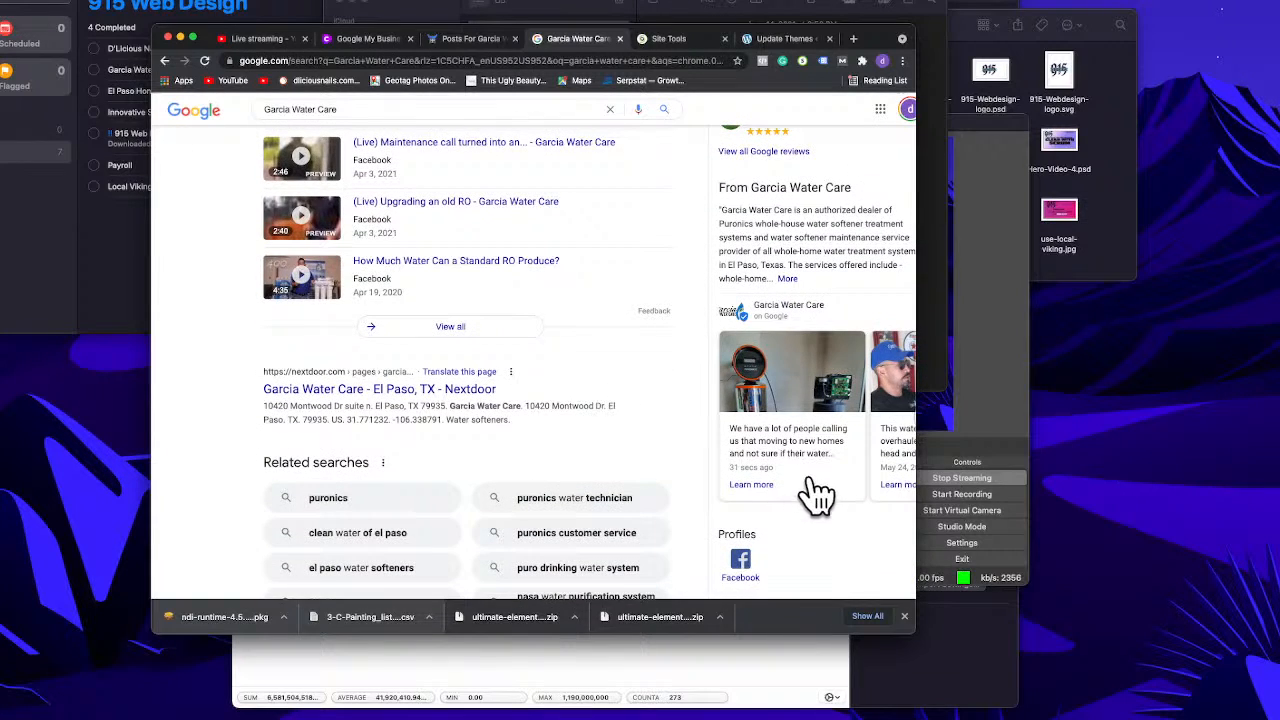
scroll(815, 495, down, 1)
scroll(815, 495, down, 2)
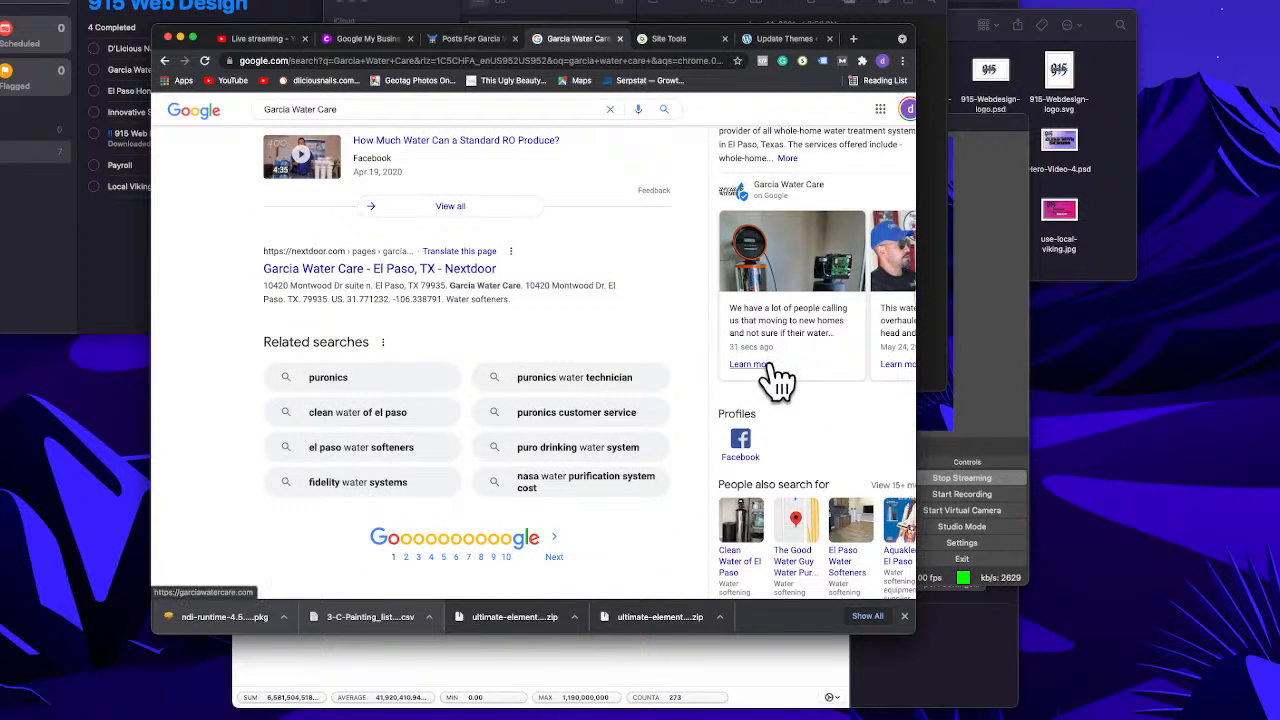
click(768, 368)
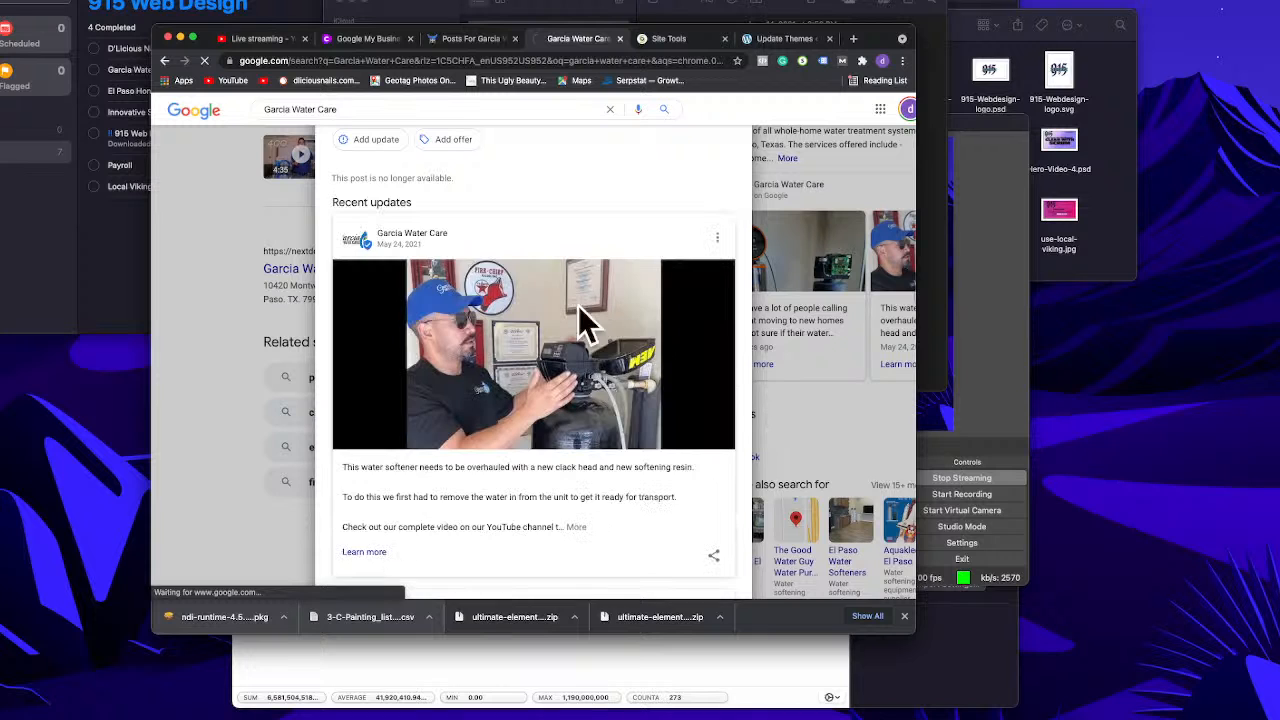
scroll(470, 240, down, 2)
scroll(500, 238, up, 2)
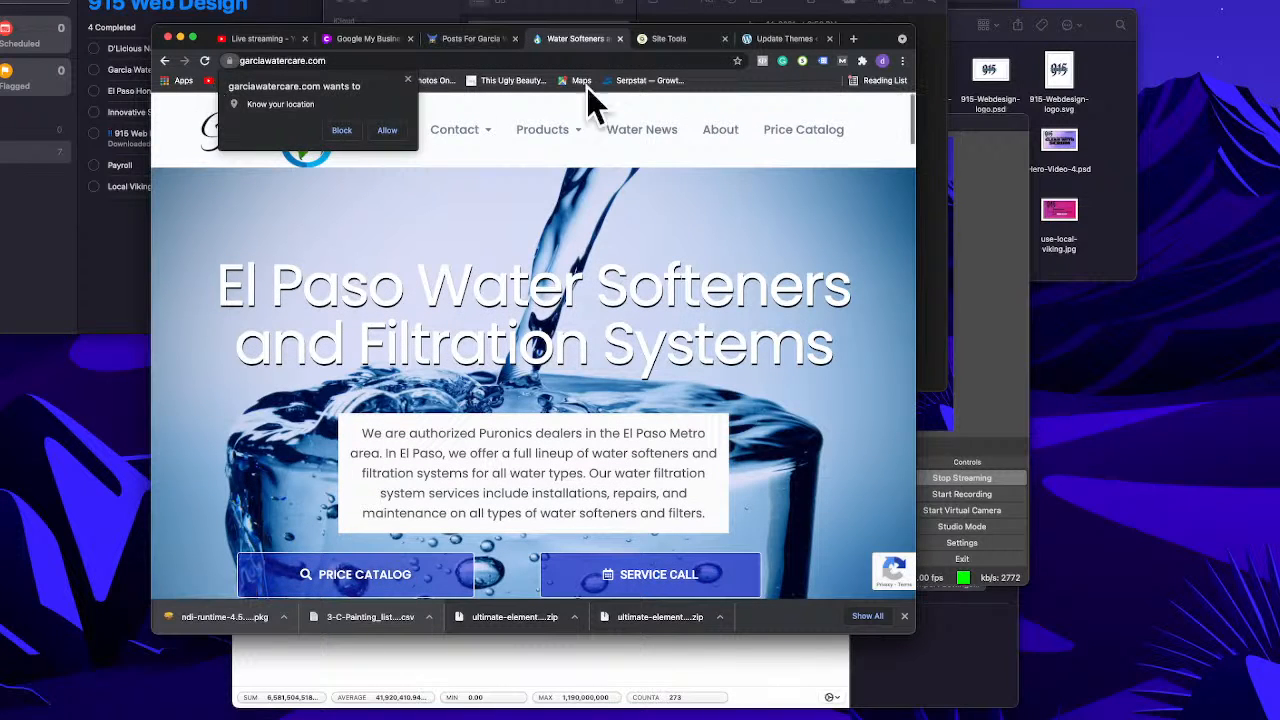
Step: Return to the Google results, open the new post from the business profile and reload its Updates page
click(166, 61)
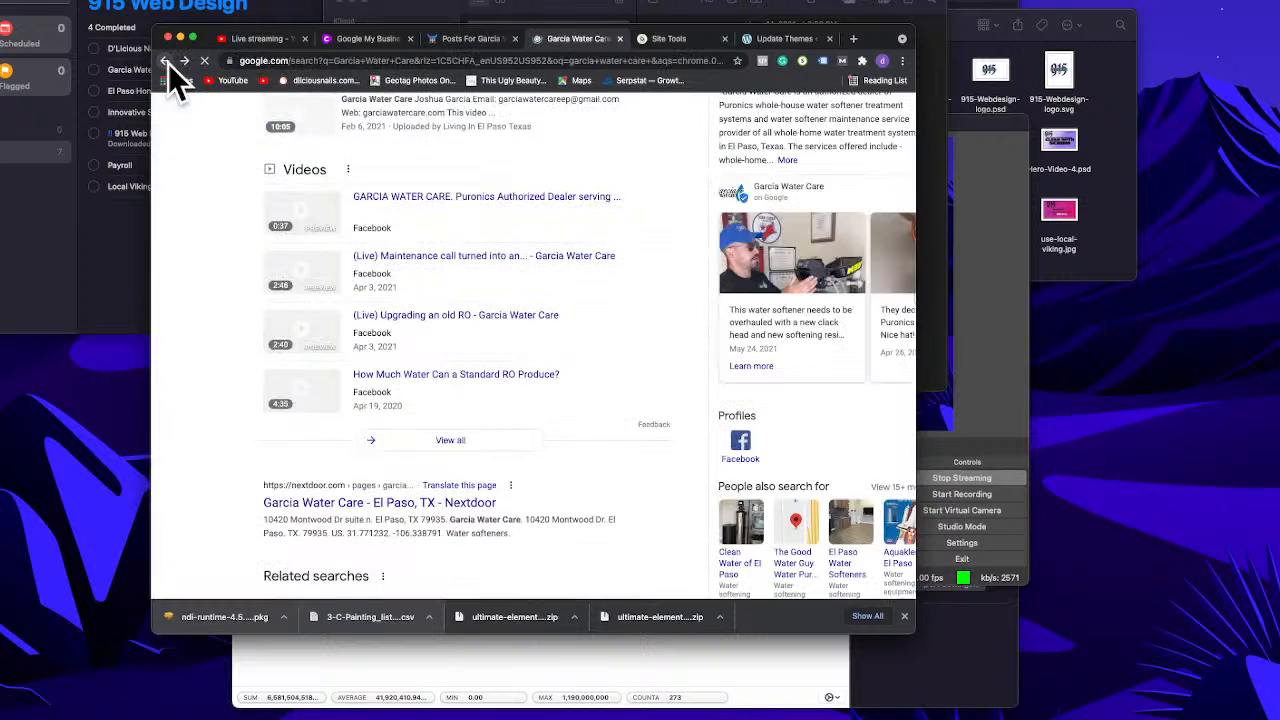
scroll(472, 246, down, 1)
scroll(472, 246, down, 5)
scroll(472, 246, up, 6)
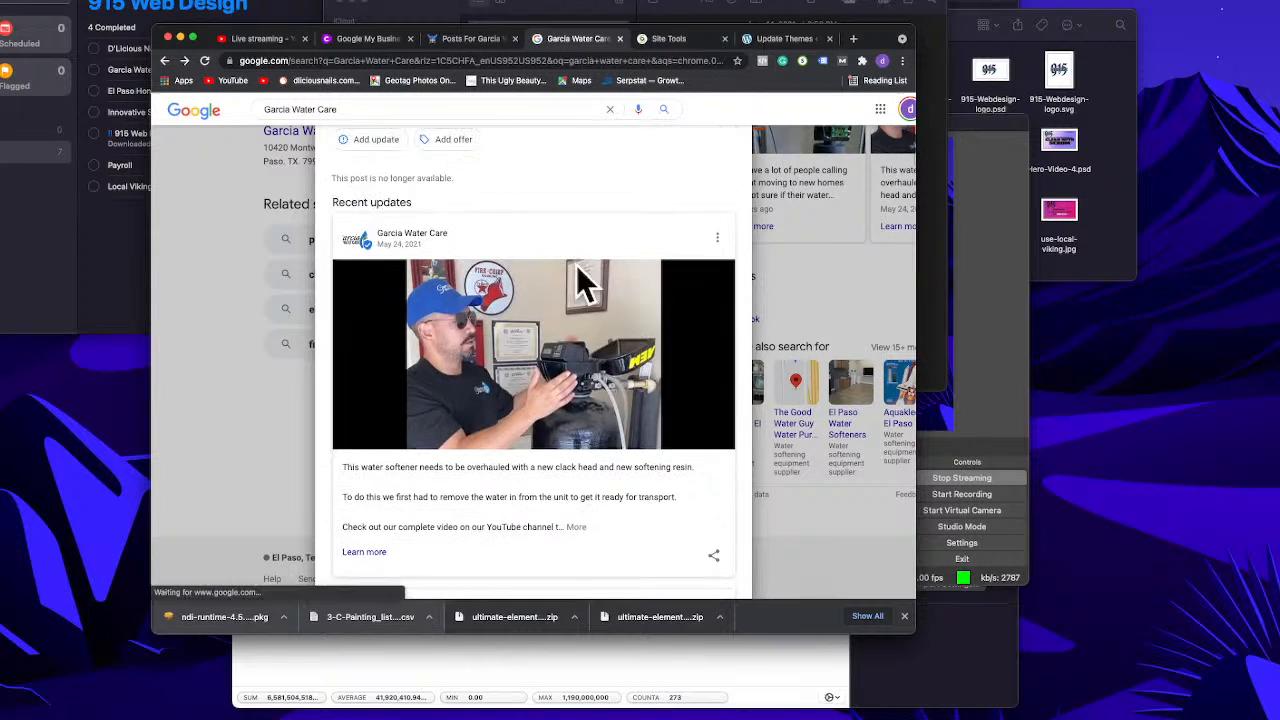
click(852, 292)
scroll(810, 495, down, 2)
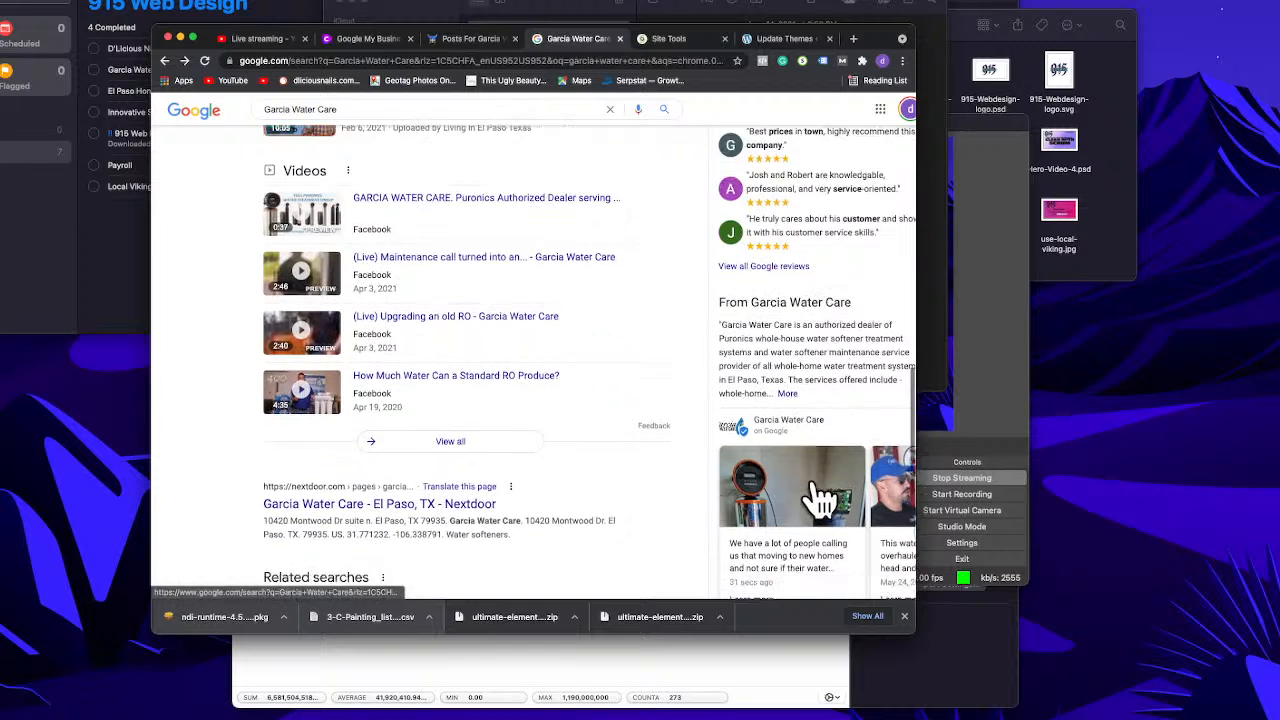
scroll(815, 495, down, 1)
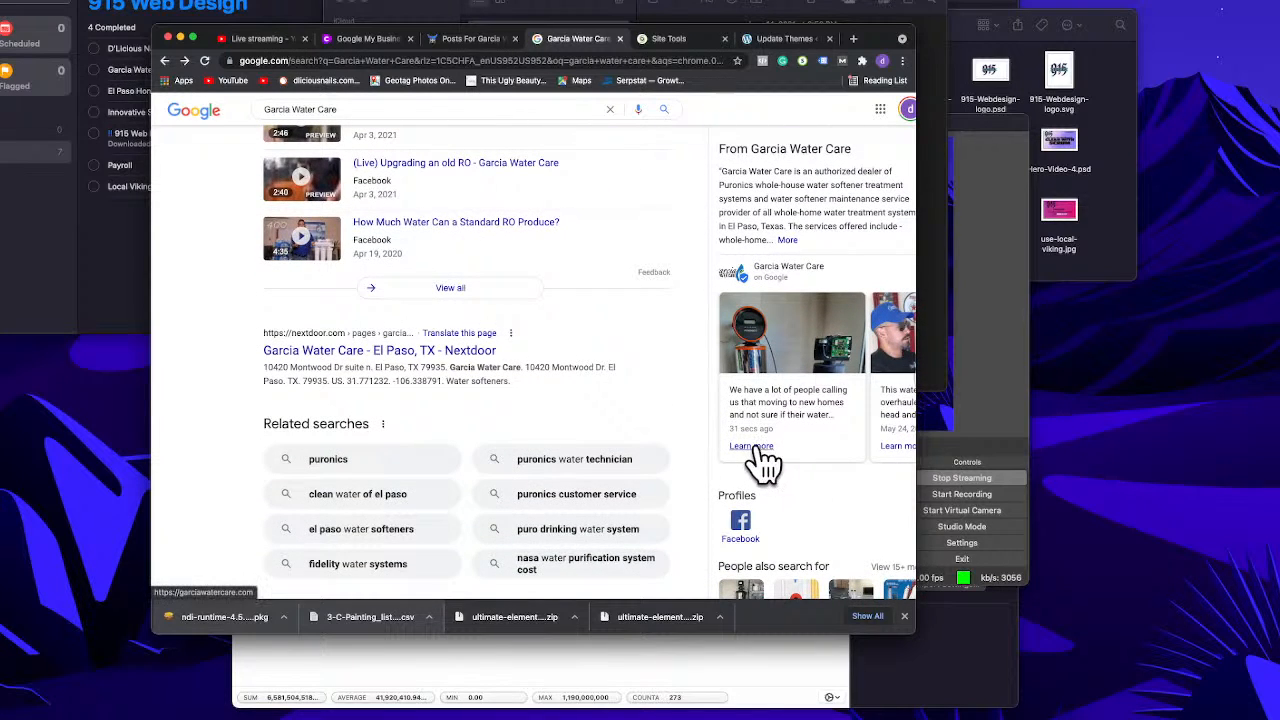
click(772, 358)
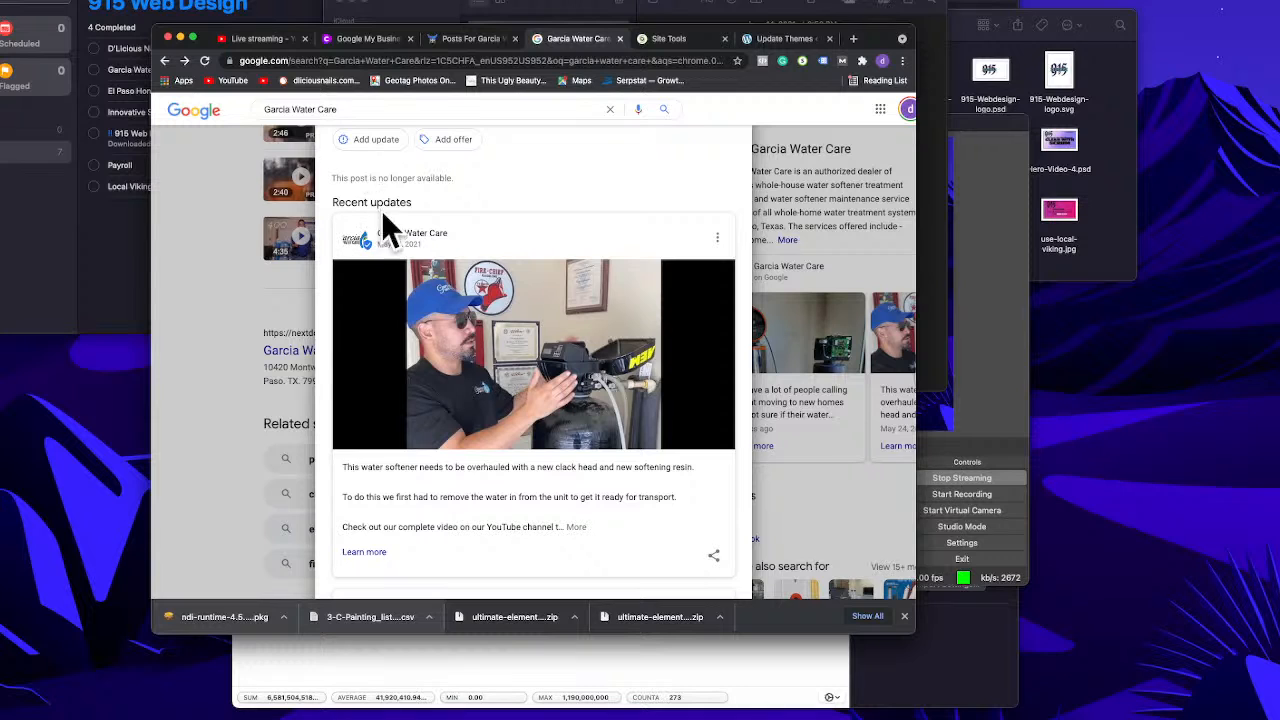
click(210, 62)
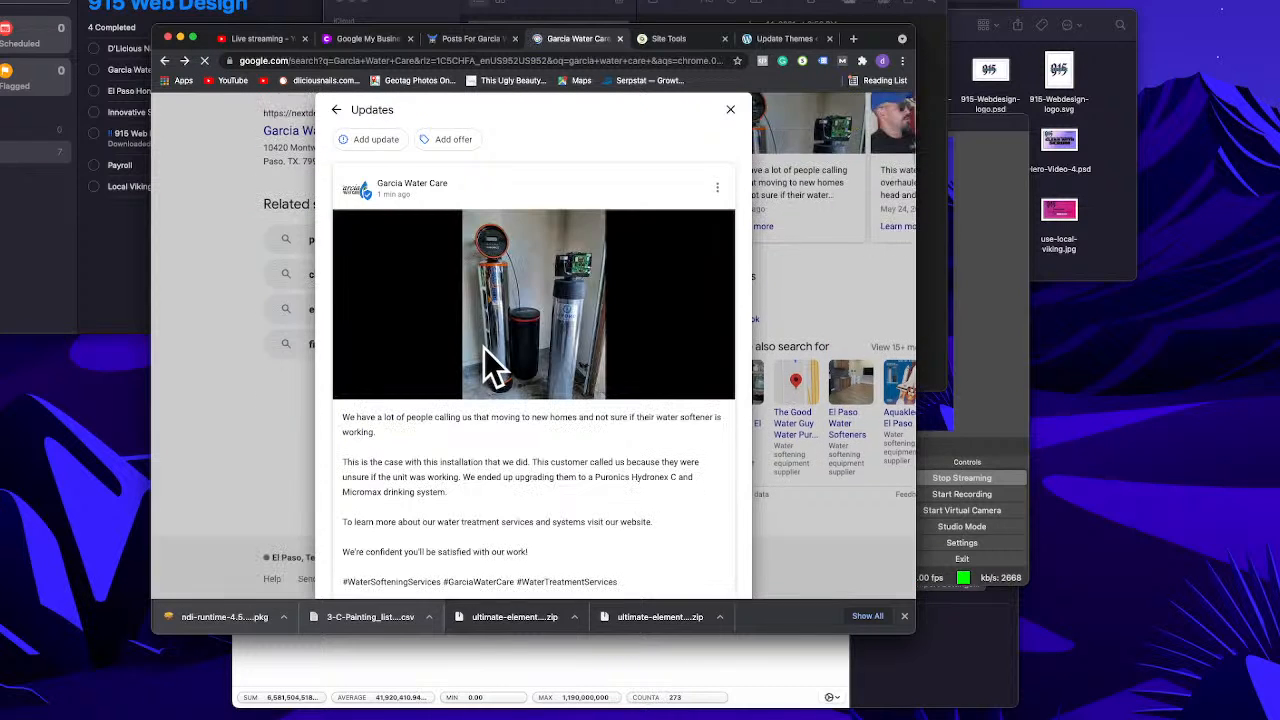
Step: Read through the new post in Updates and follow its local.google.com link to the previous post
scroll(482, 347, down, 1)
scroll(482, 347, up, 1)
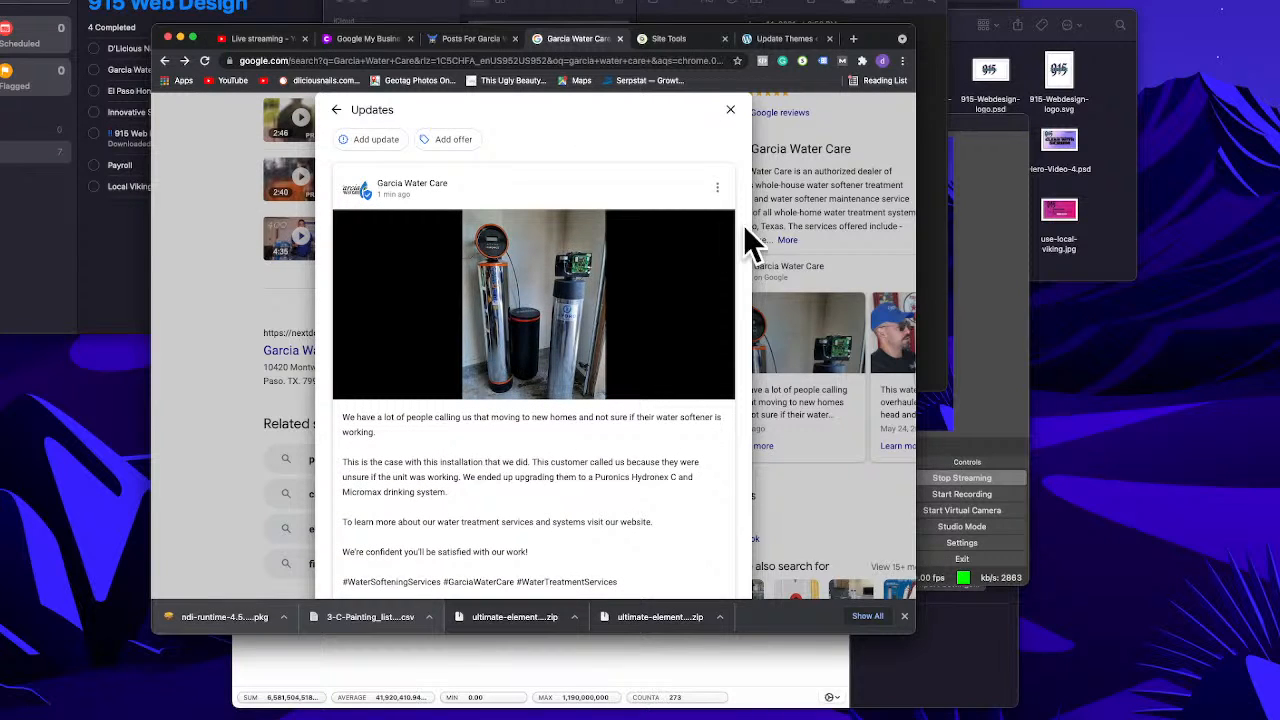
scroll(631, 331, down, 5)
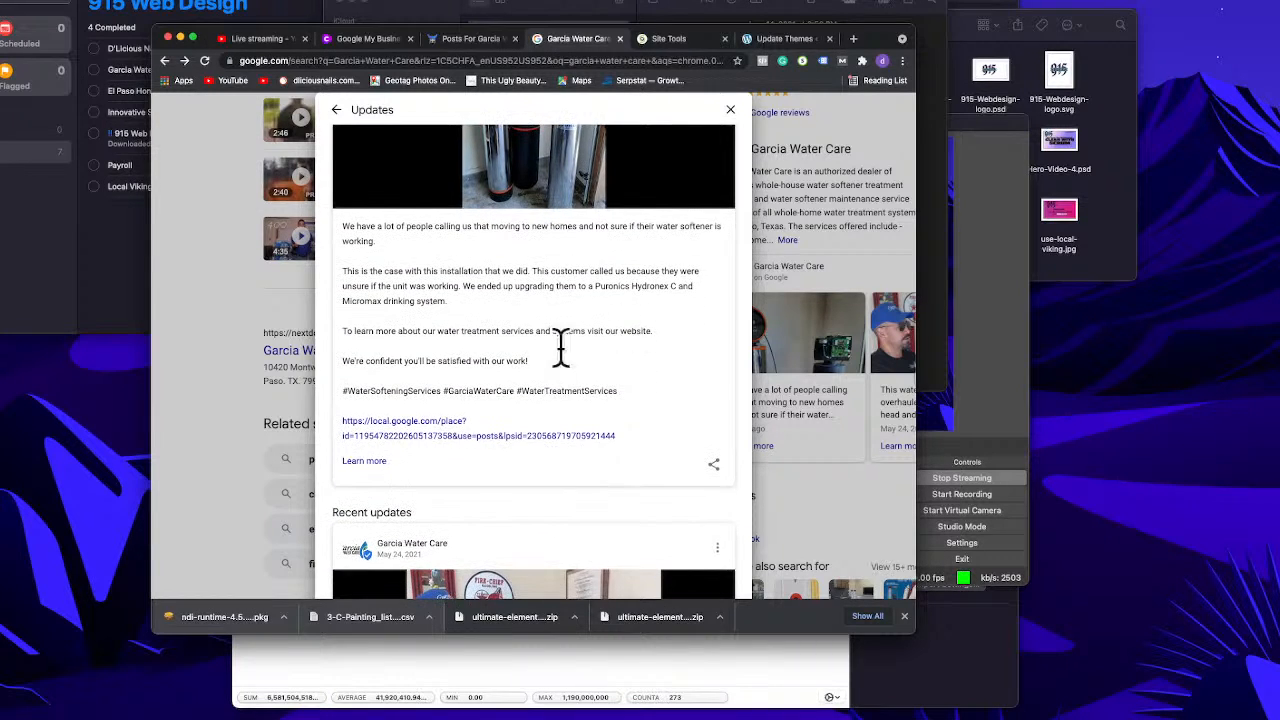
click(413, 437)
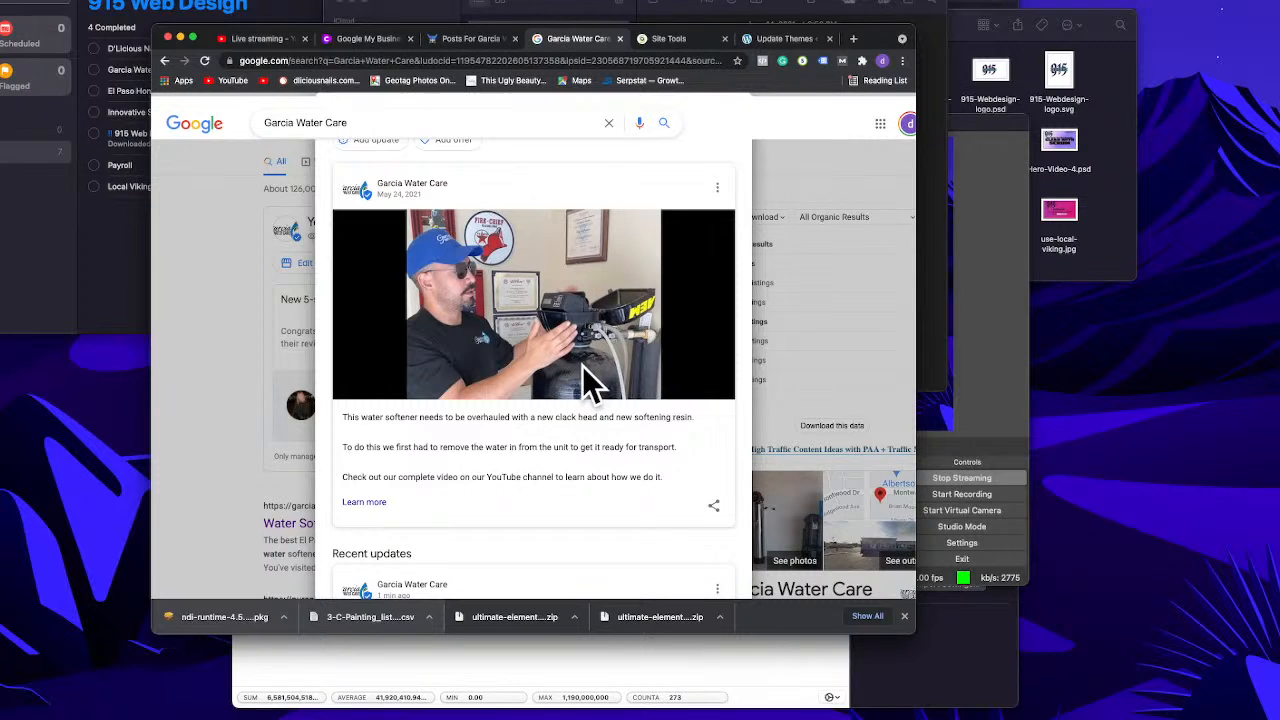
Step: Go back from the previous post to the new water softener post in Updates and review its image, text and links
click(164, 61)
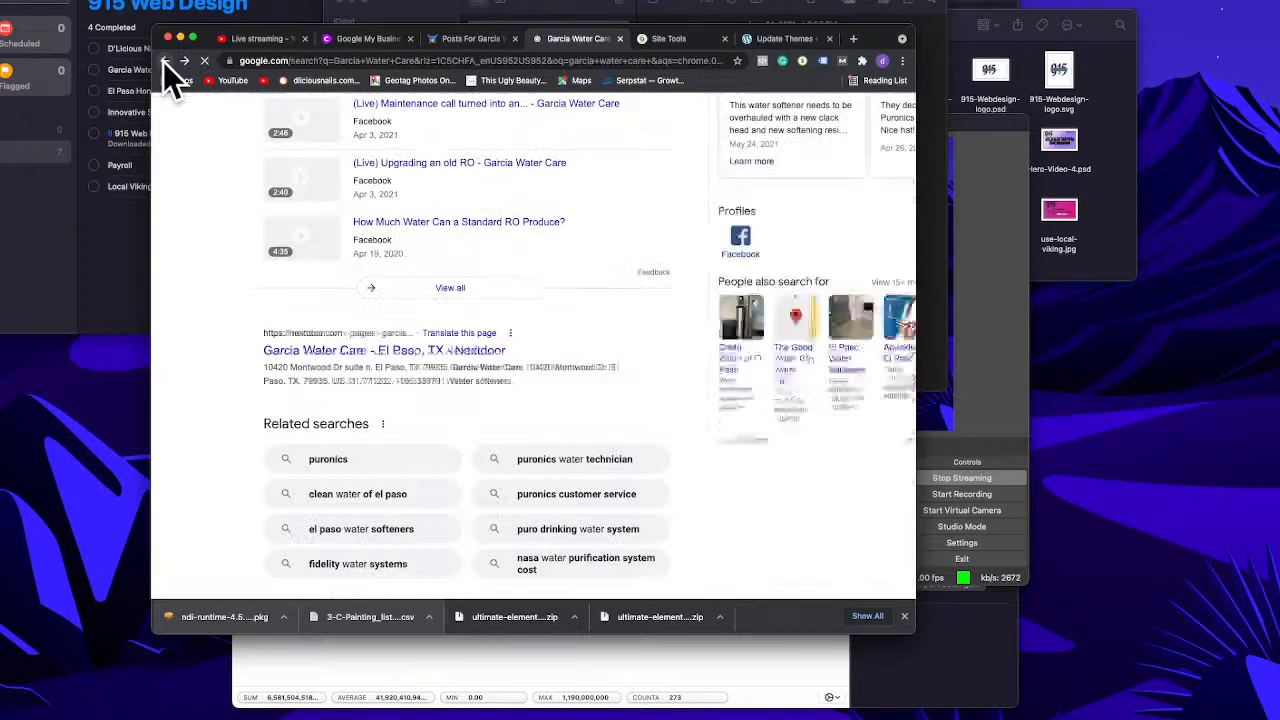
scroll(591, 295, down, 5)
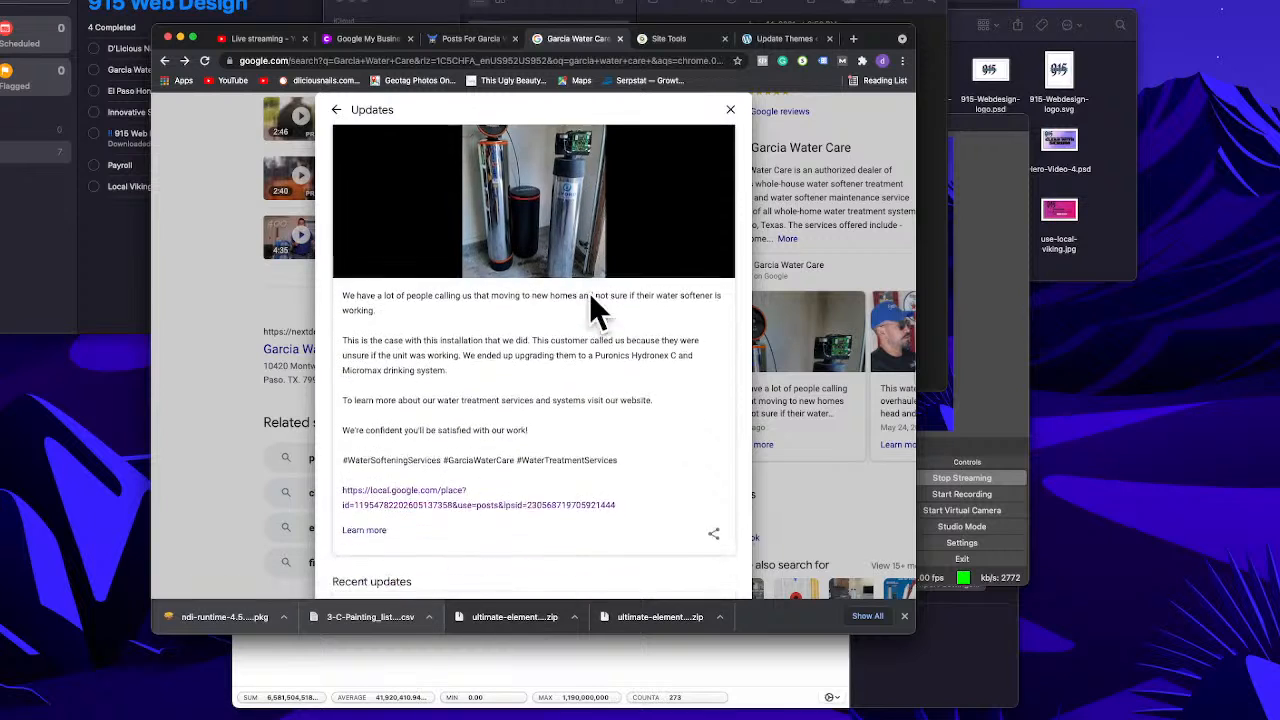
scroll(590, 281, down, 1)
scroll(588, 280, up, 1)
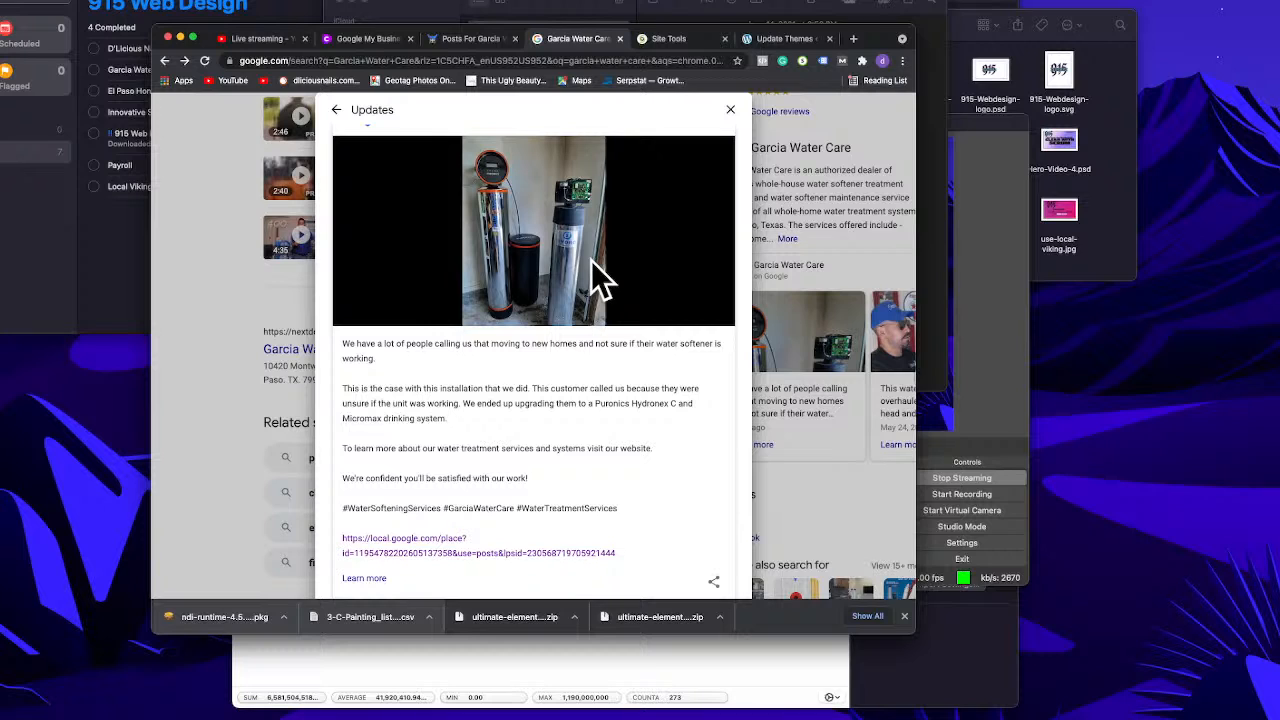
scroll(591, 262, up, 3)
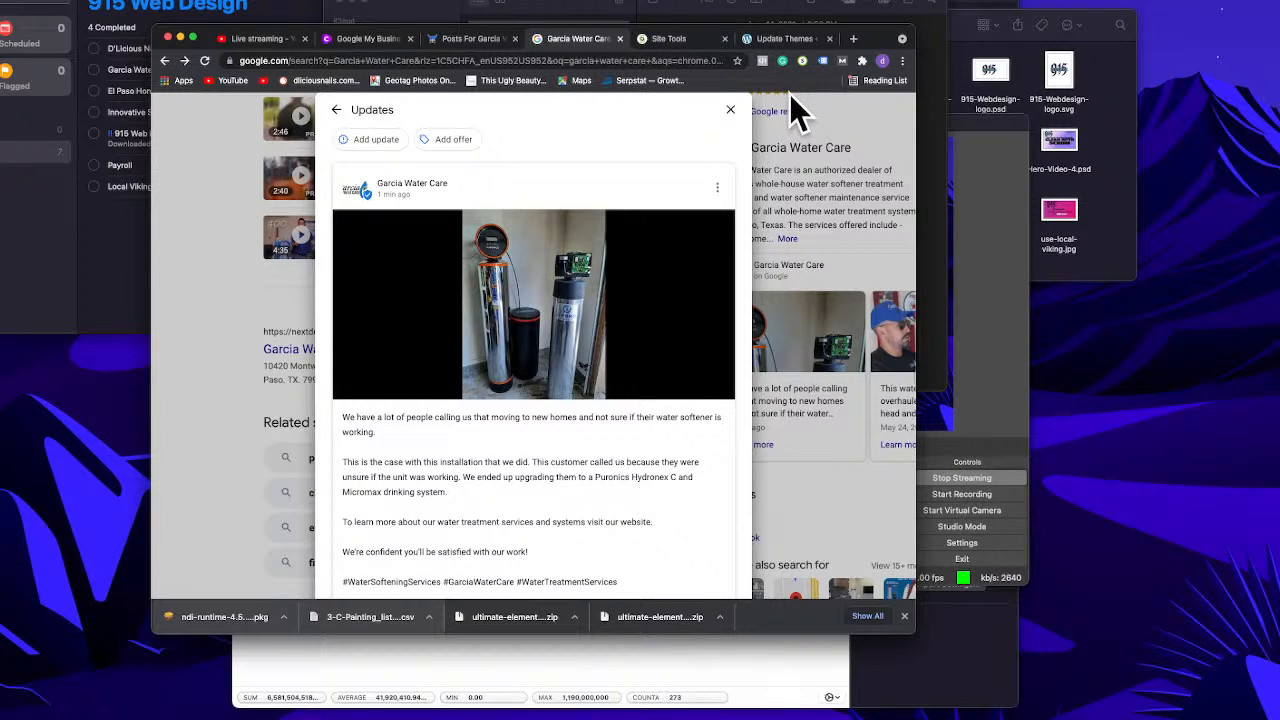
Step: Switch to Local Viking, open the GeoGrid Search history and sort the scans by search term
click(477, 40)
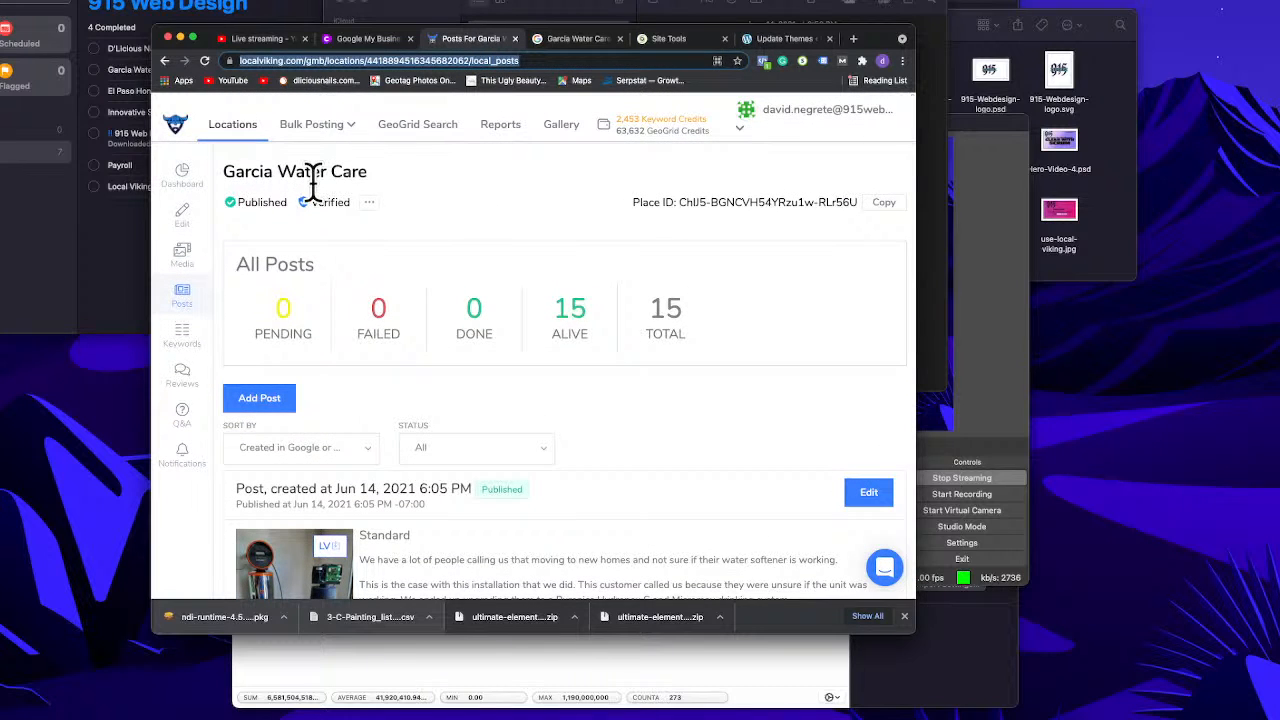
click(425, 145)
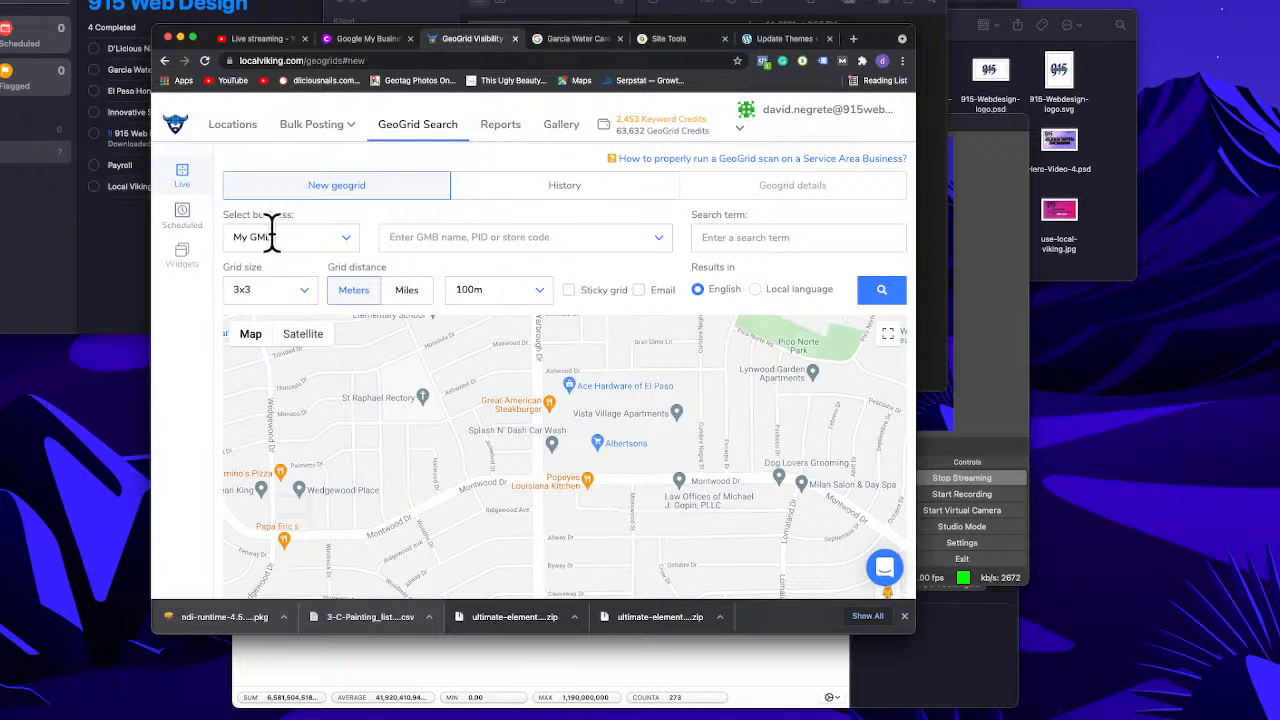
click(568, 198)
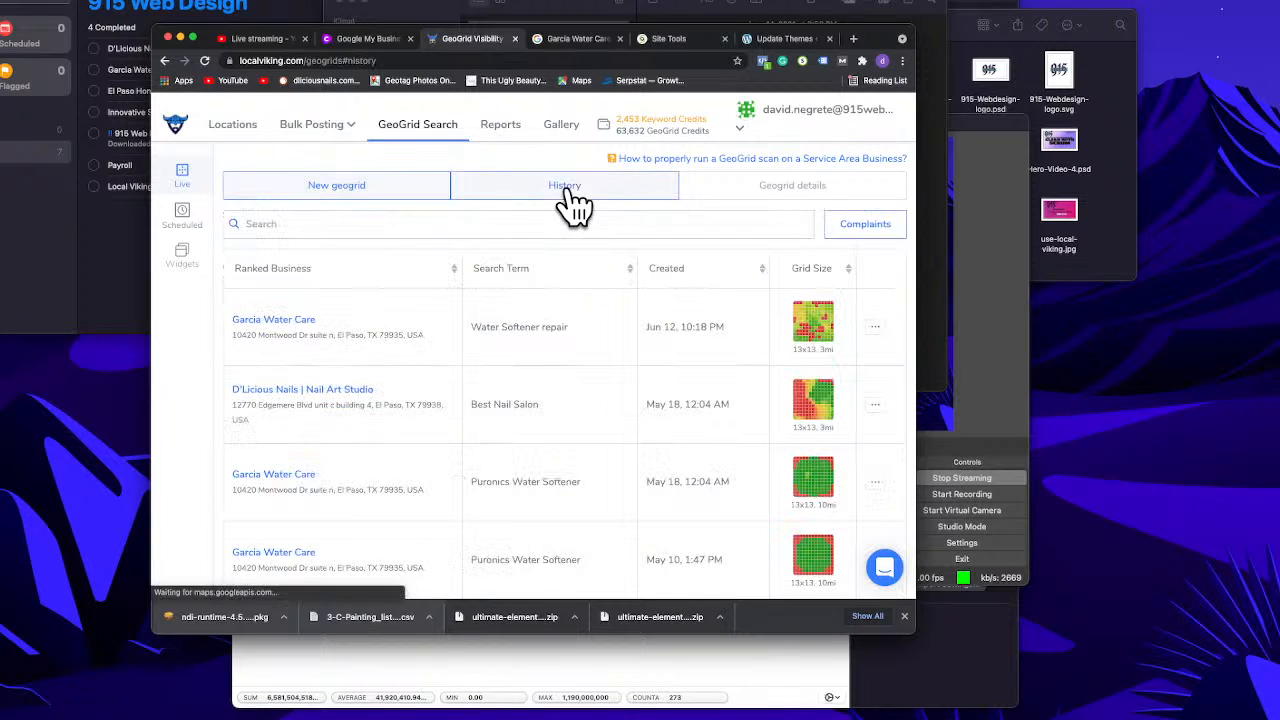
scroll(686, 300, down, 1)
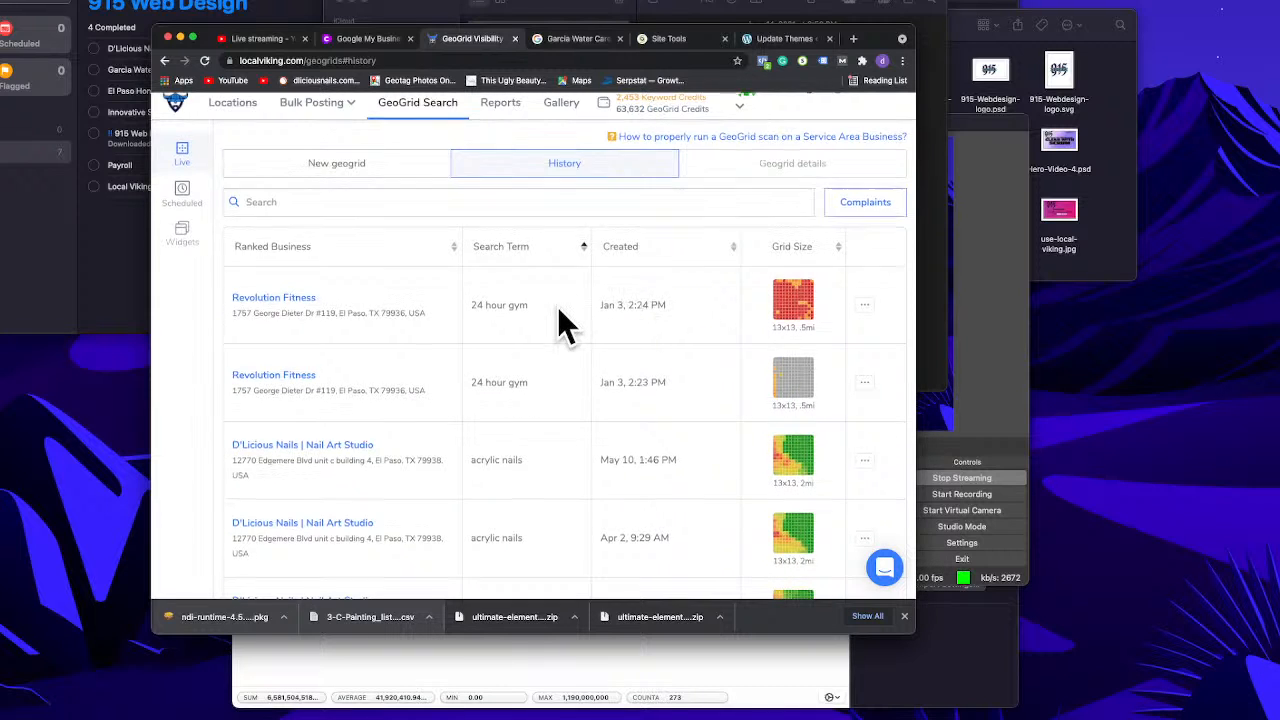
Step: Browse the sorted GeoGrid history up to page 9, checking the search terms of the listed scans
scroll(560, 318, down, 10)
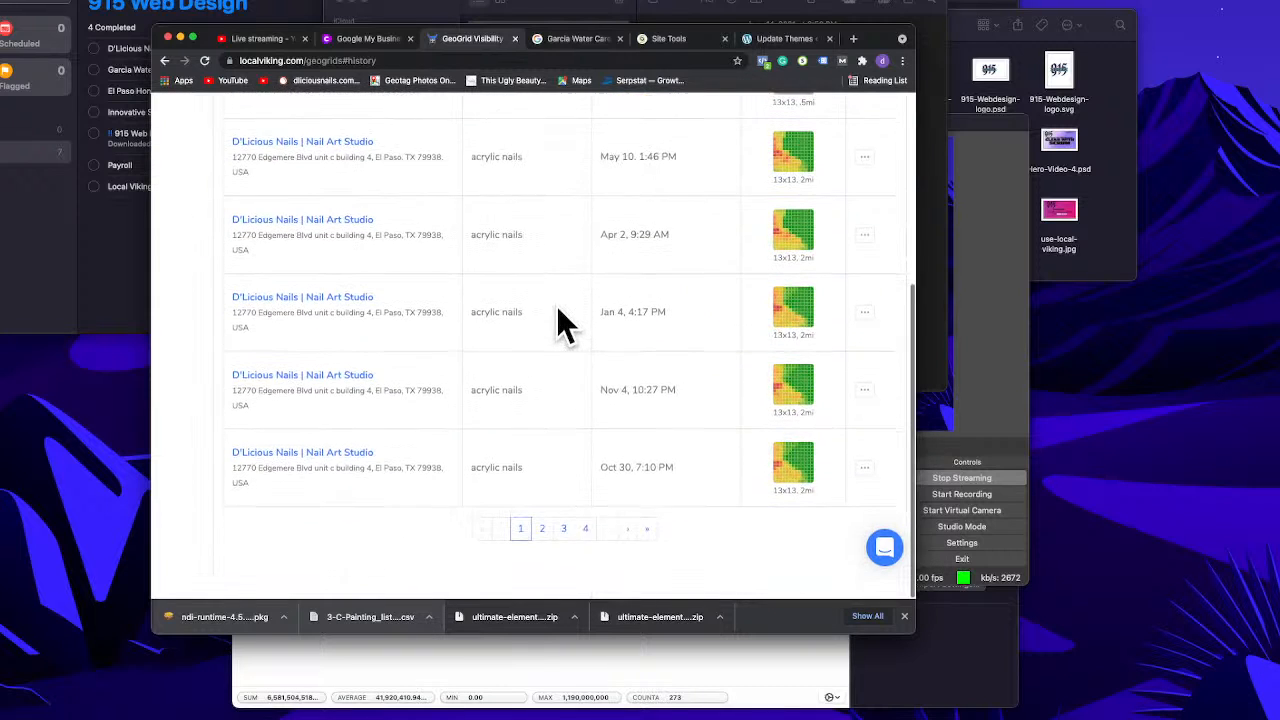
click(546, 549)
click(585, 549)
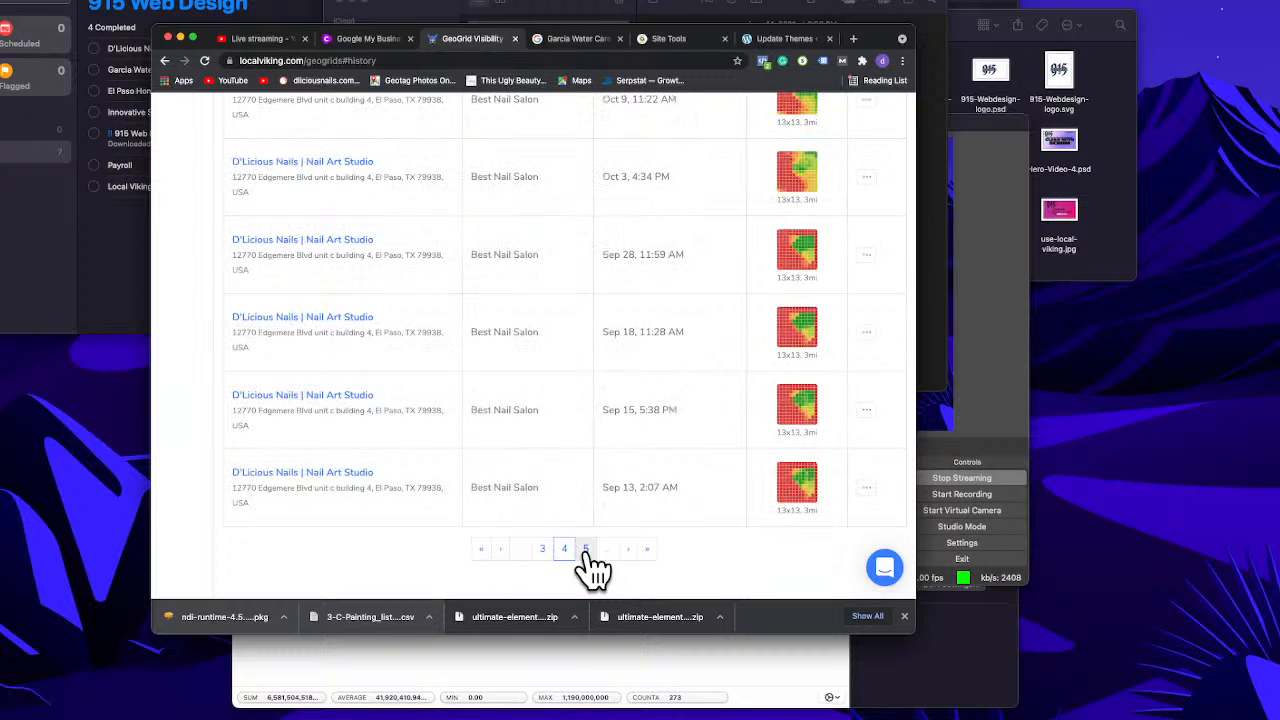
scroll(591, 399, up, 3)
scroll(591, 401, down, 3)
click(585, 546)
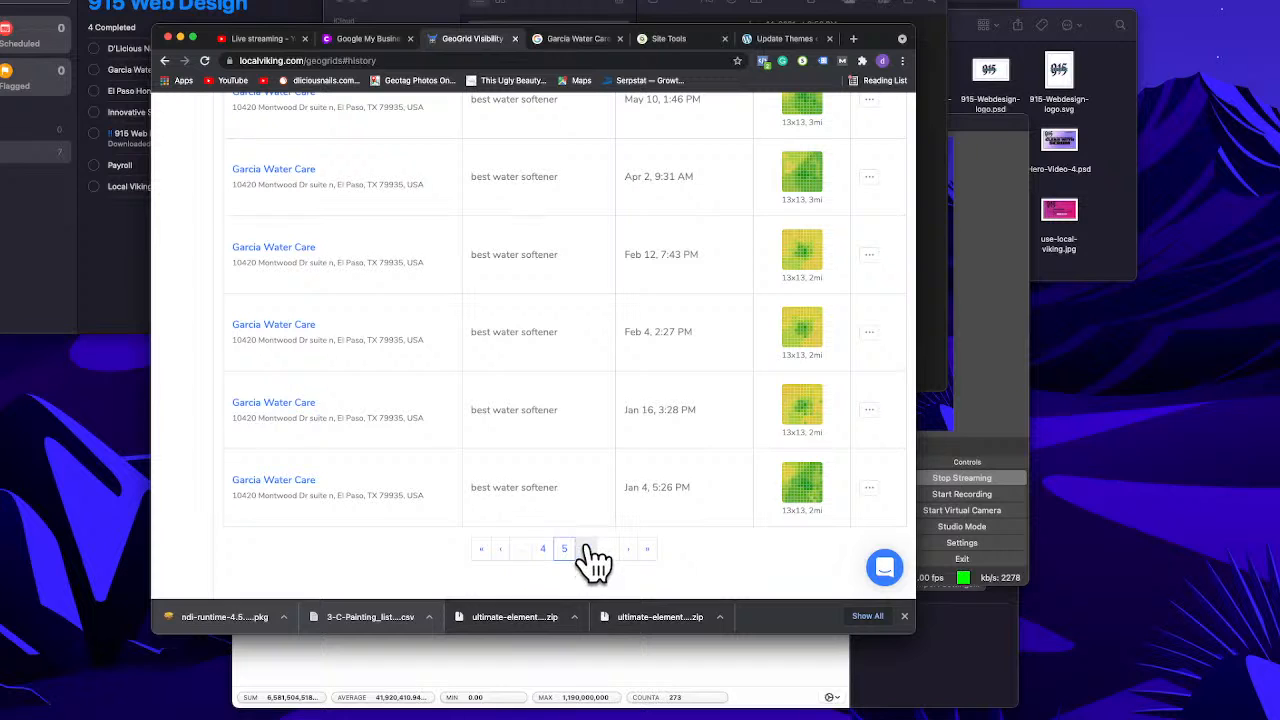
click(586, 548)
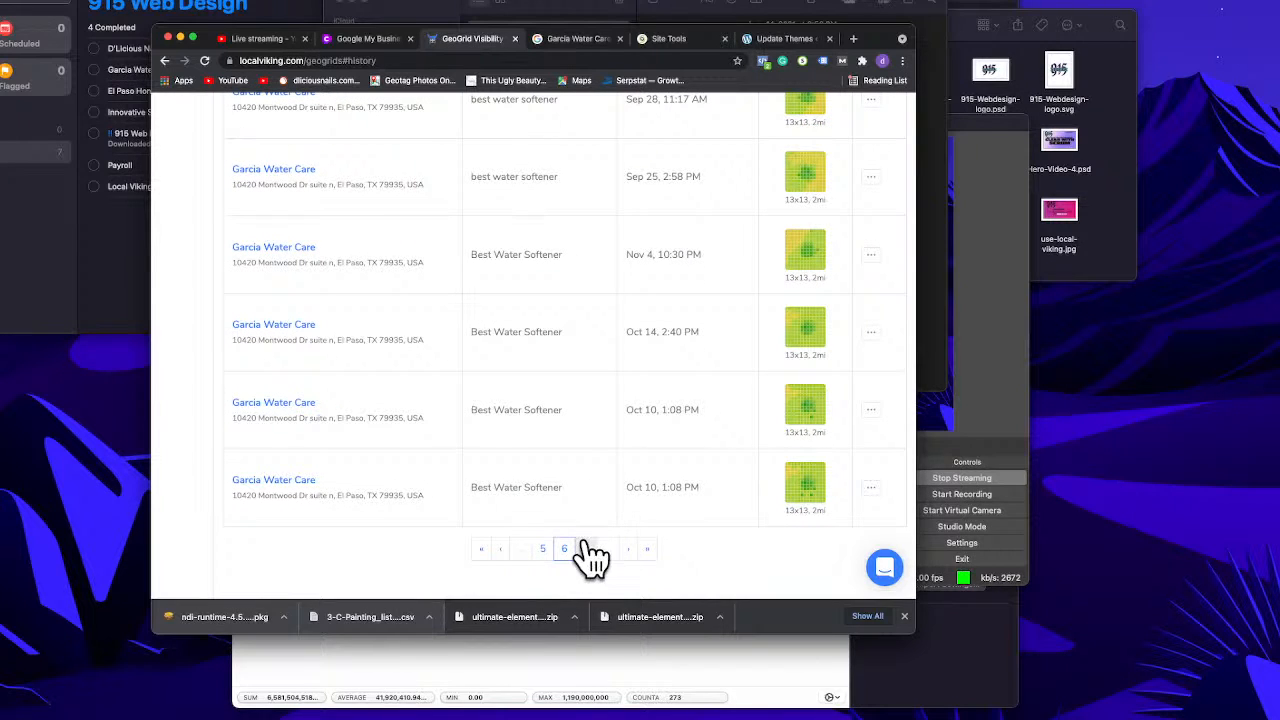
click(587, 550)
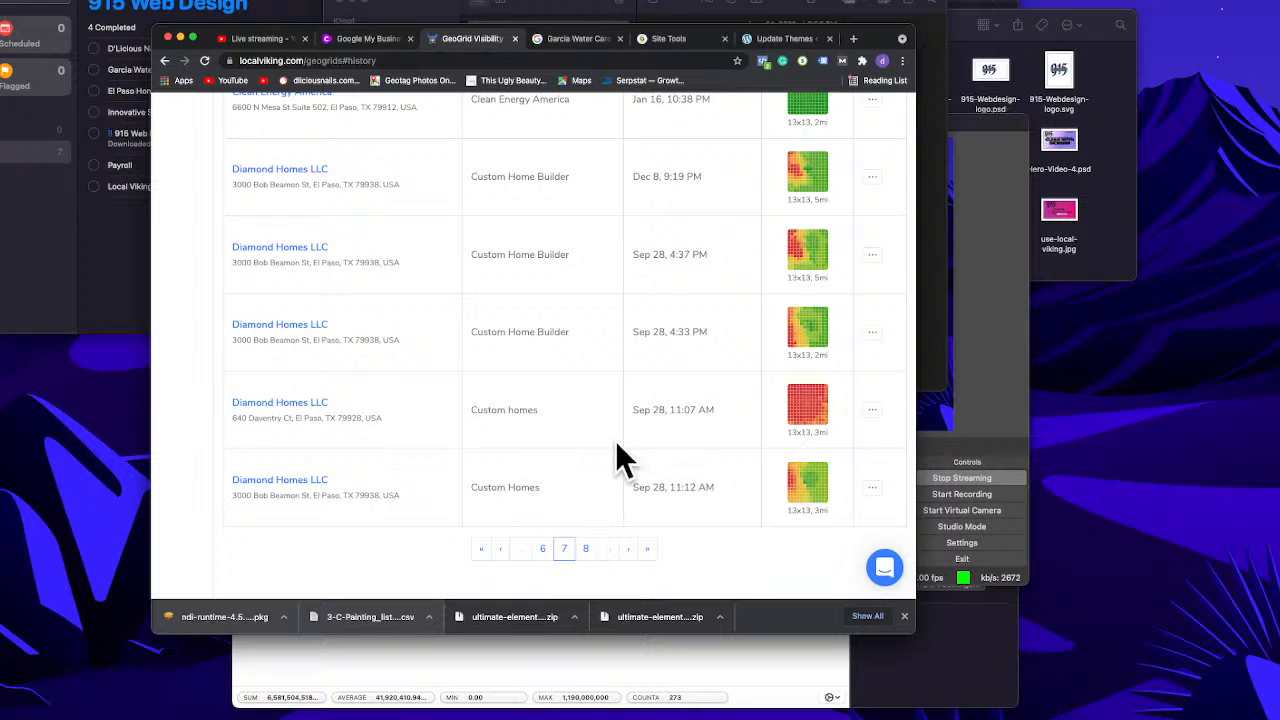
scroll(612, 442, up, 5)
scroll(614, 446, down, 5)
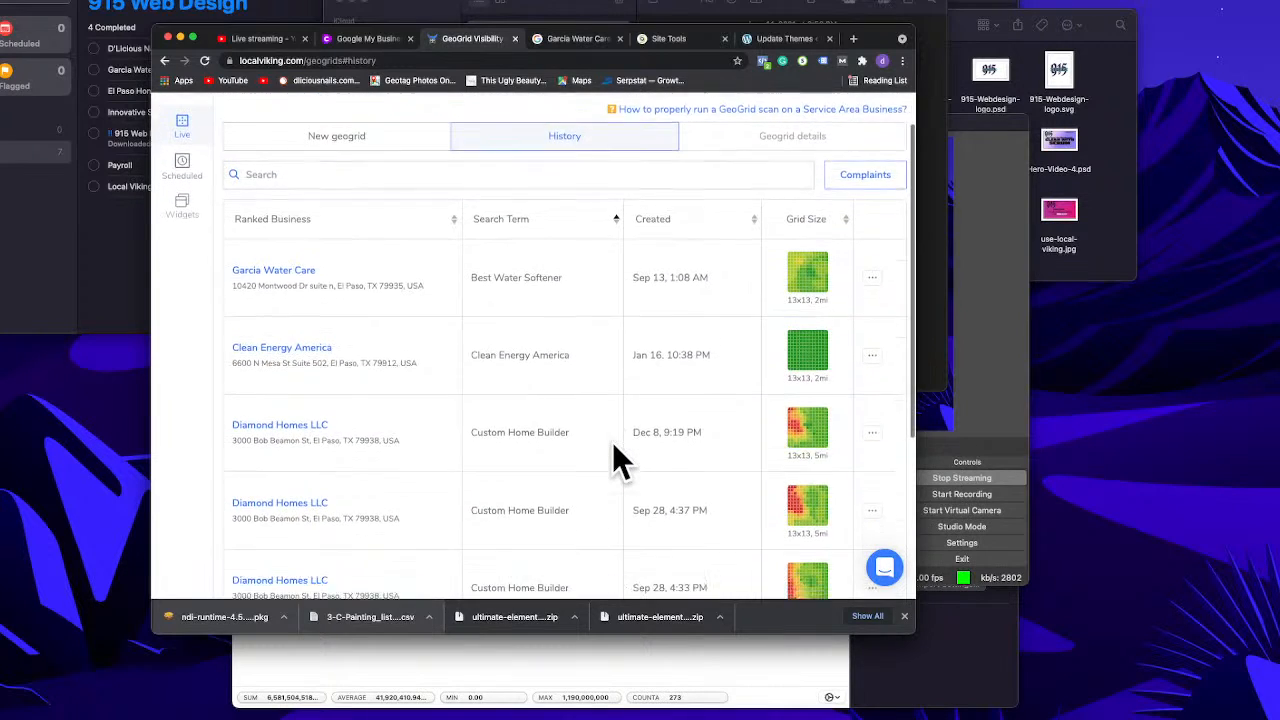
click(586, 547)
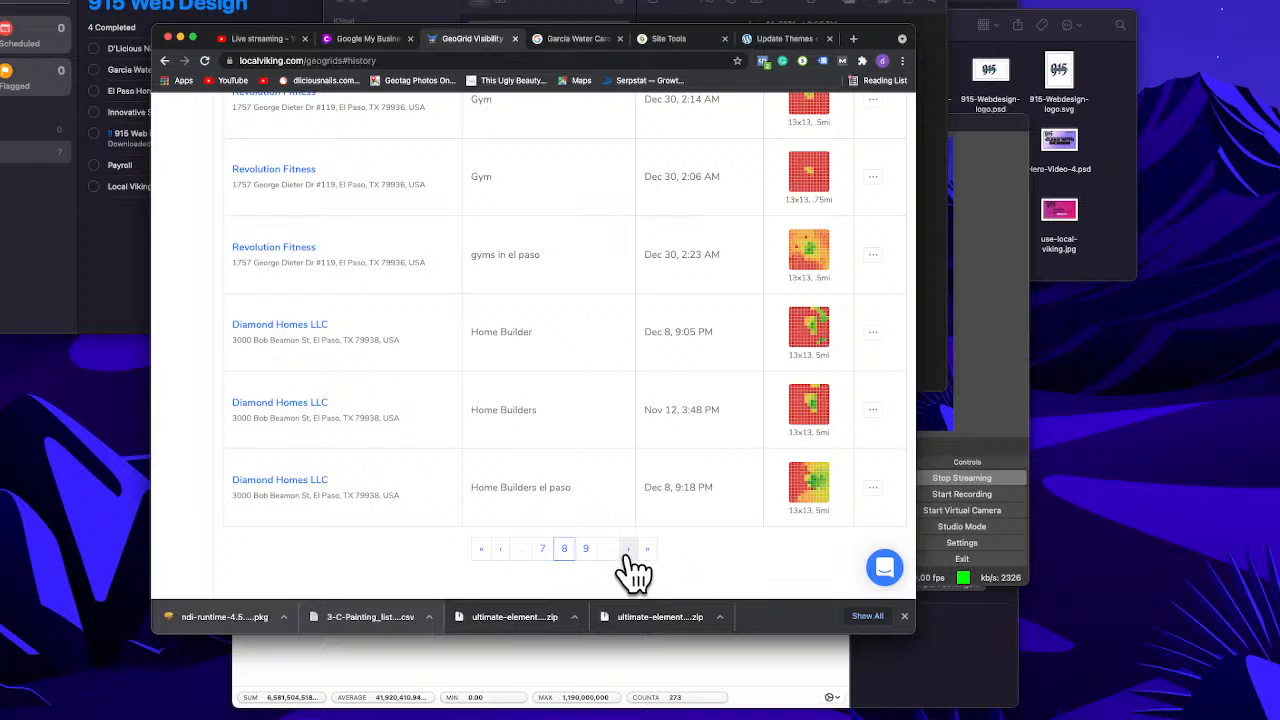
click(629, 549)
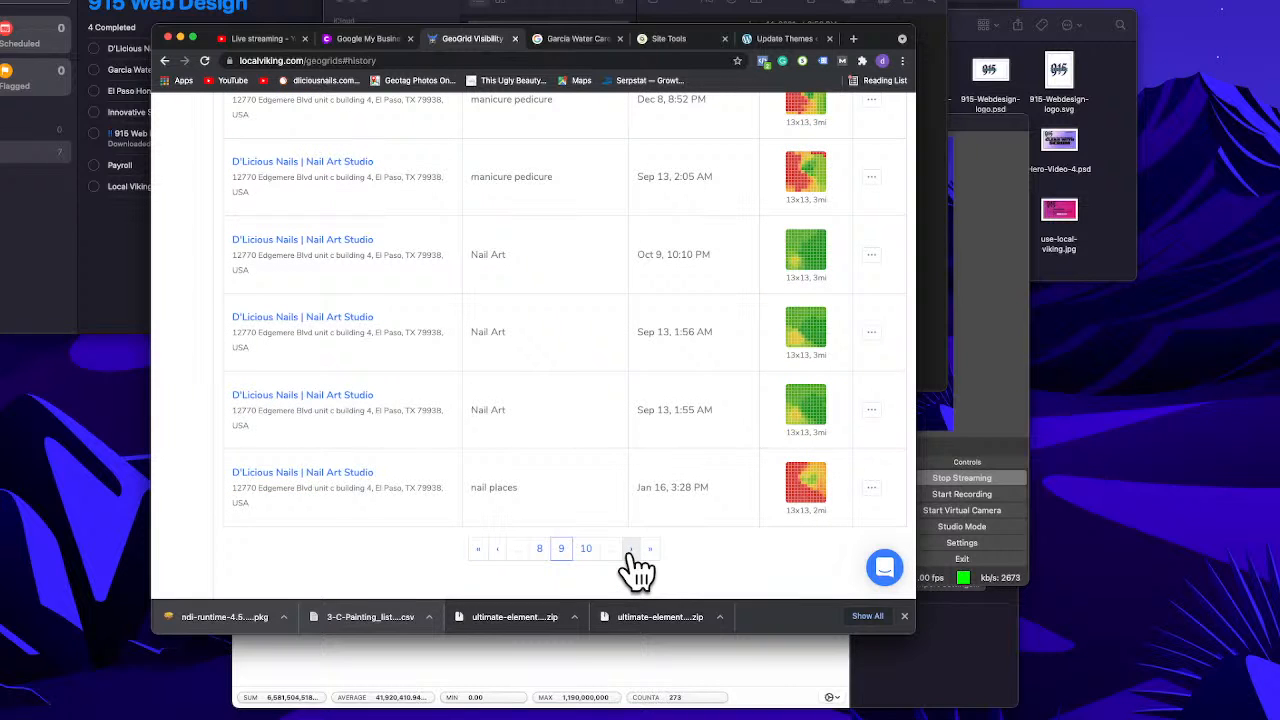
scroll(566, 409, up, 5)
scroll(566, 410, down, 5)
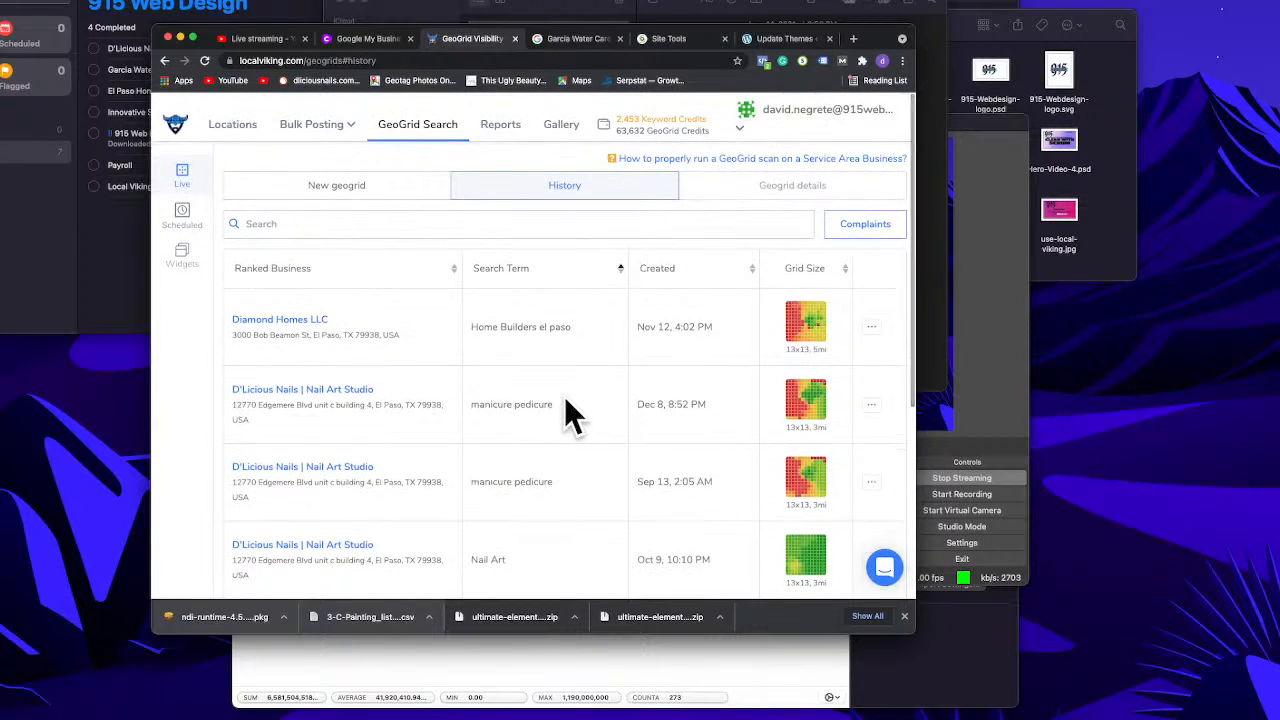
Step: Advance through the GeoGrid history to page 21 to find Garcia Water Care's Water Softener repair scans
click(586, 549)
click(590, 549)
click(592, 550)
click(592, 550)
click(592, 550)
click(592, 549)
click(592, 549)
click(592, 549)
click(592, 549)
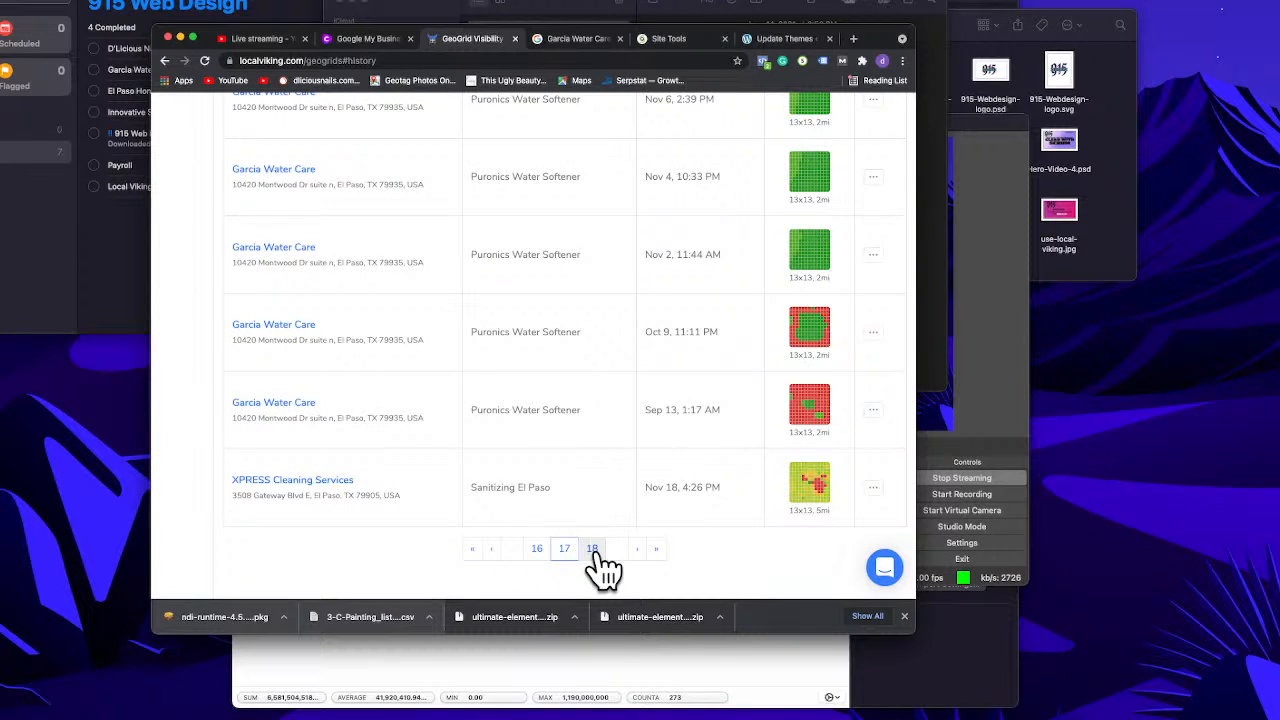
click(592, 549)
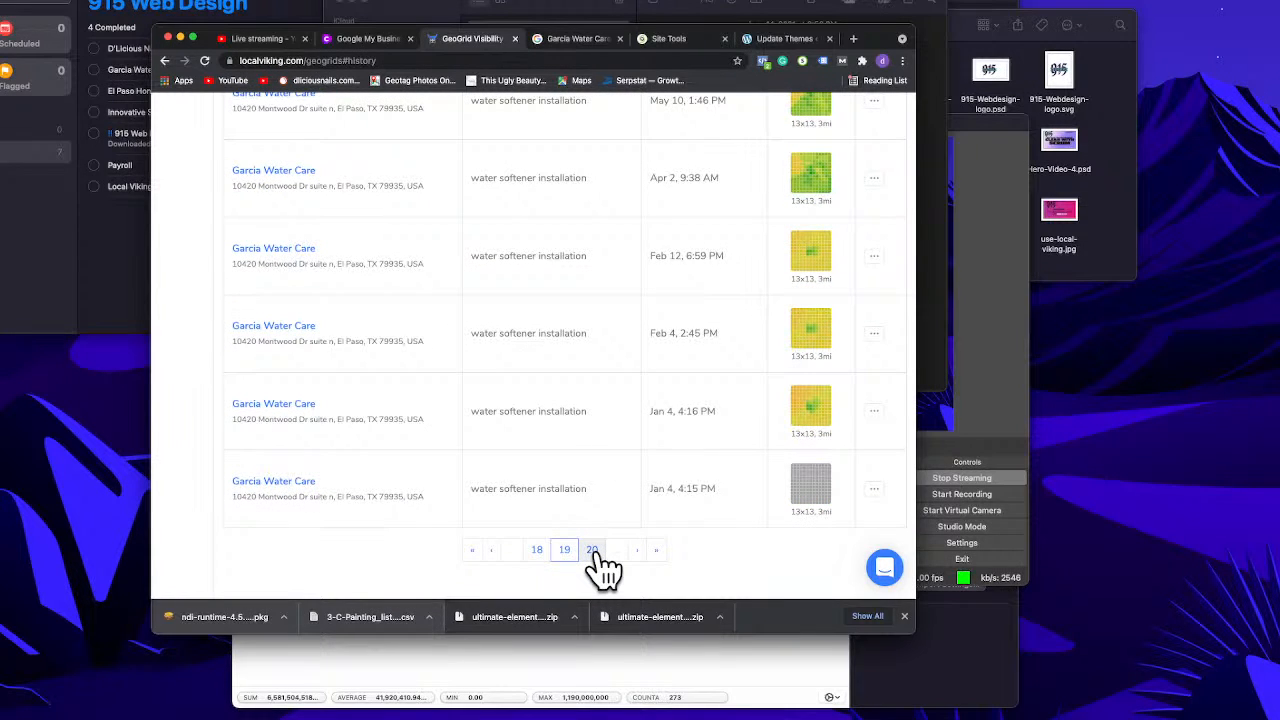
click(592, 549)
click(592, 549)
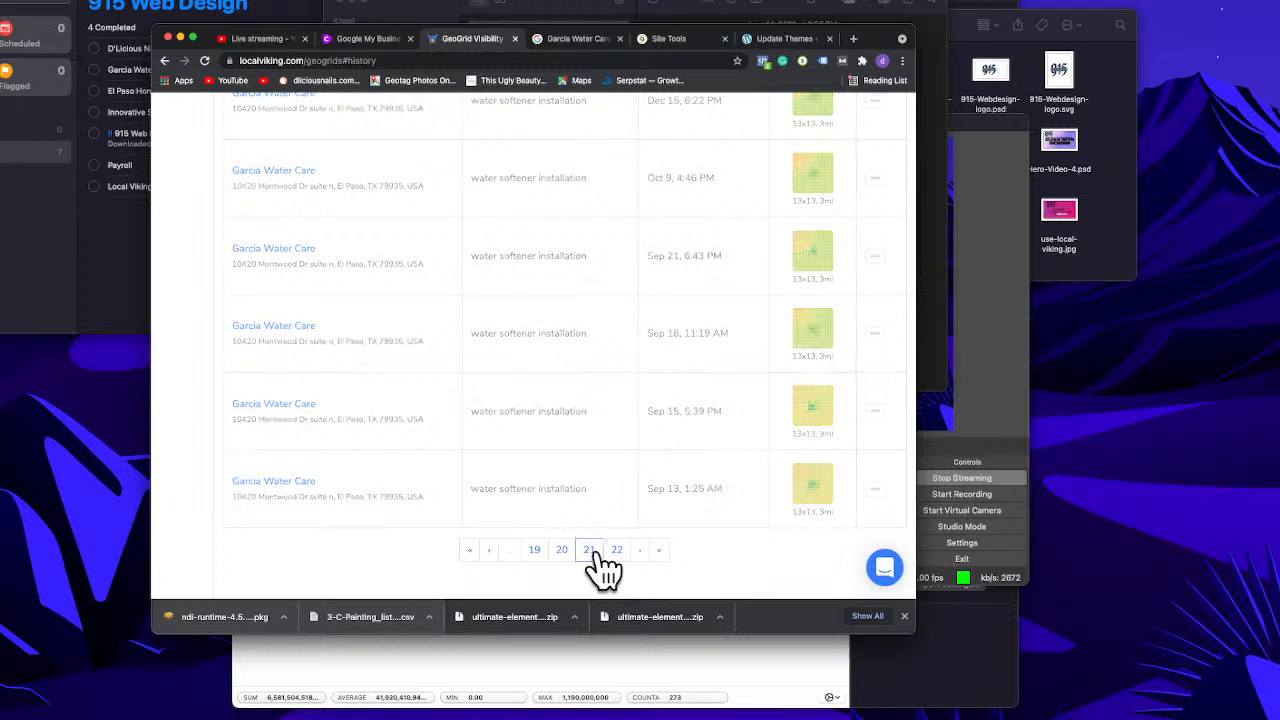
scroll(582, 421, down, 1)
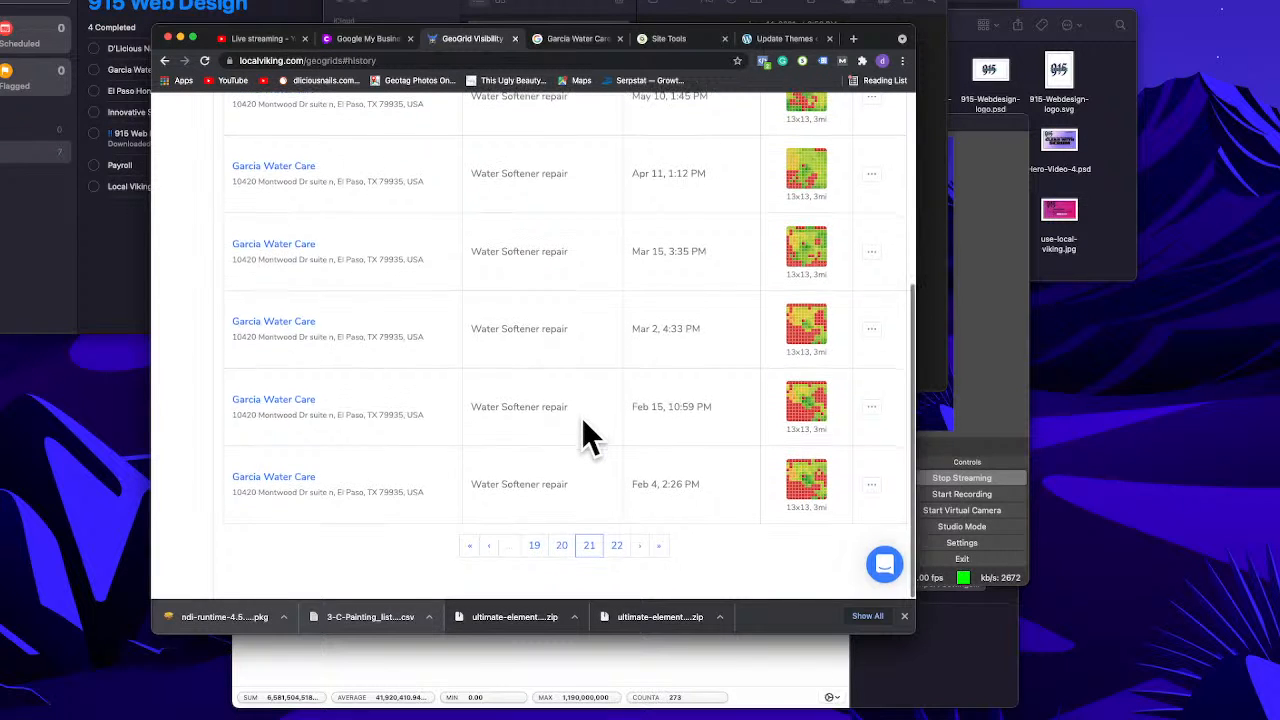
Step: Open page 22 of the history and examine the earliest Water Softener repair grids for Garcia Water Care
click(616, 549)
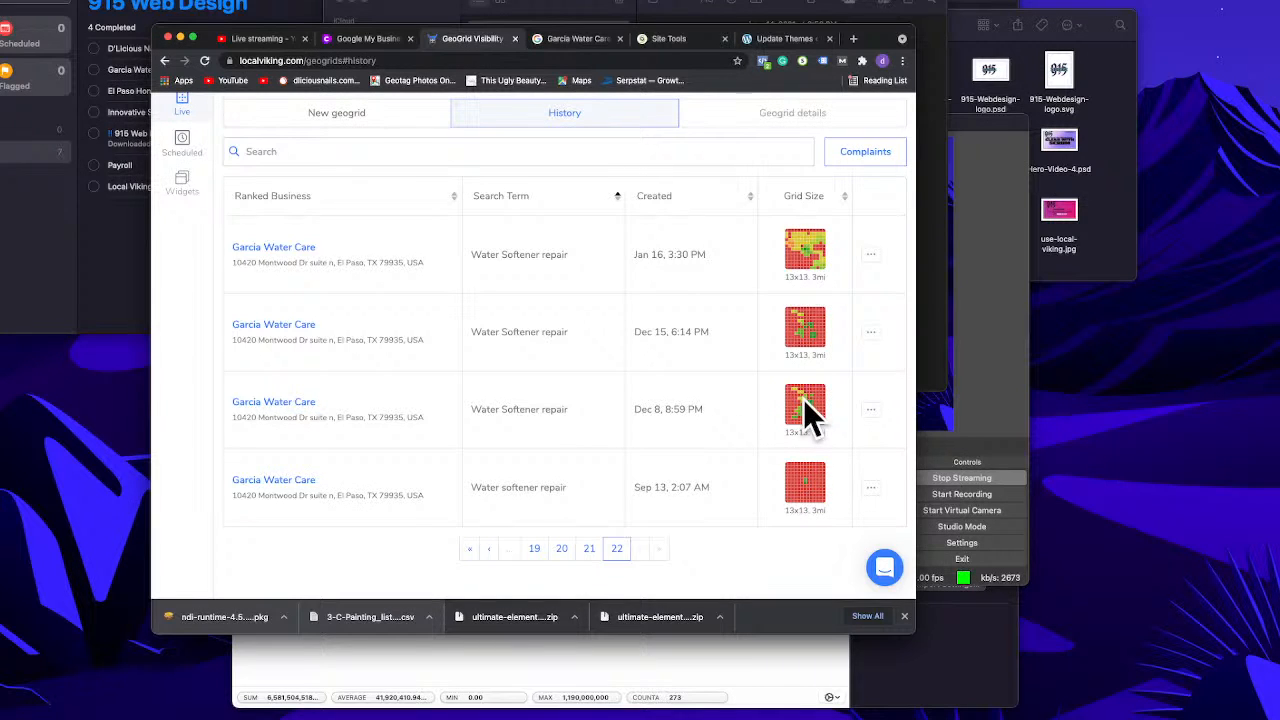
scroll(804, 399, up, 2)
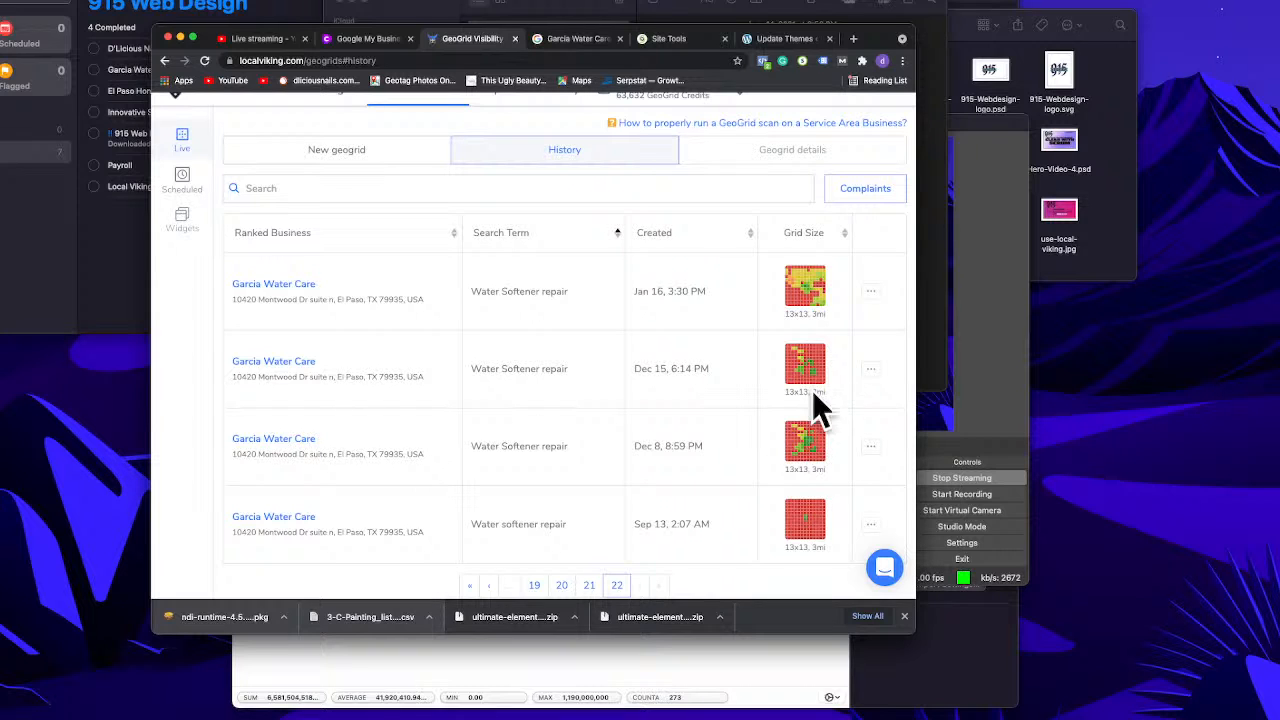
scroll(806, 364, up, 1)
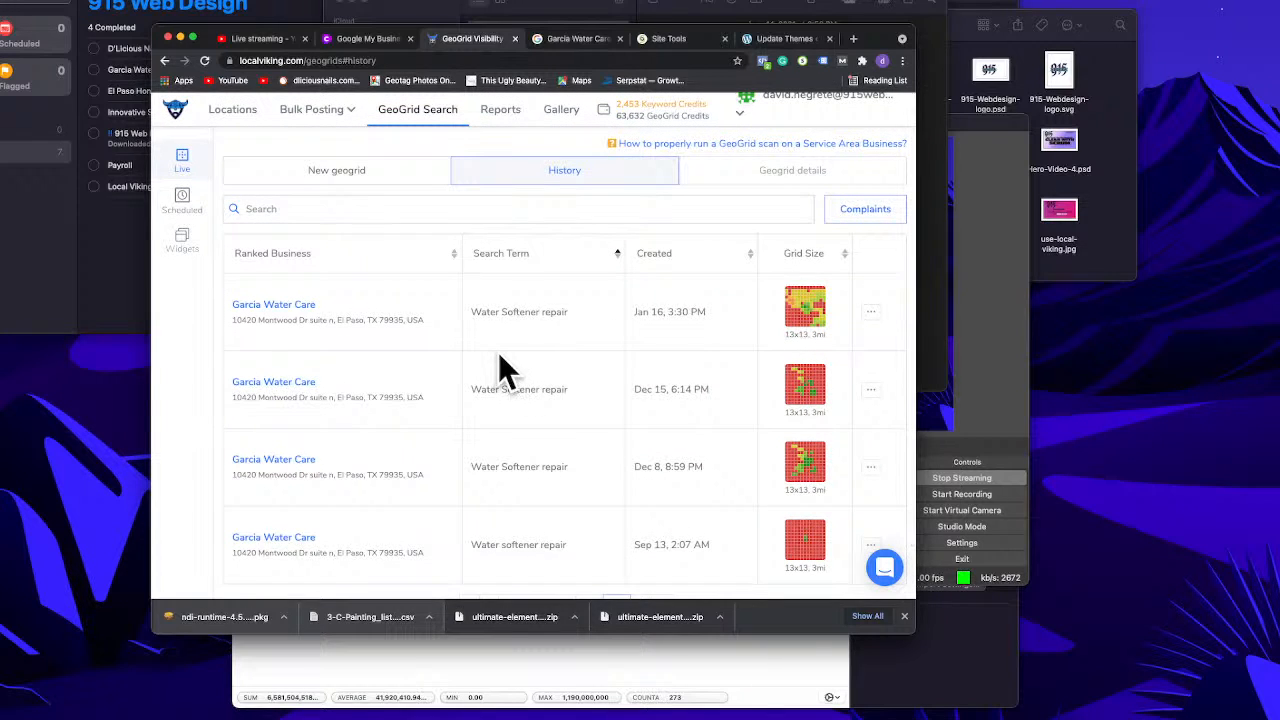
scroll(738, 352, down, 2)
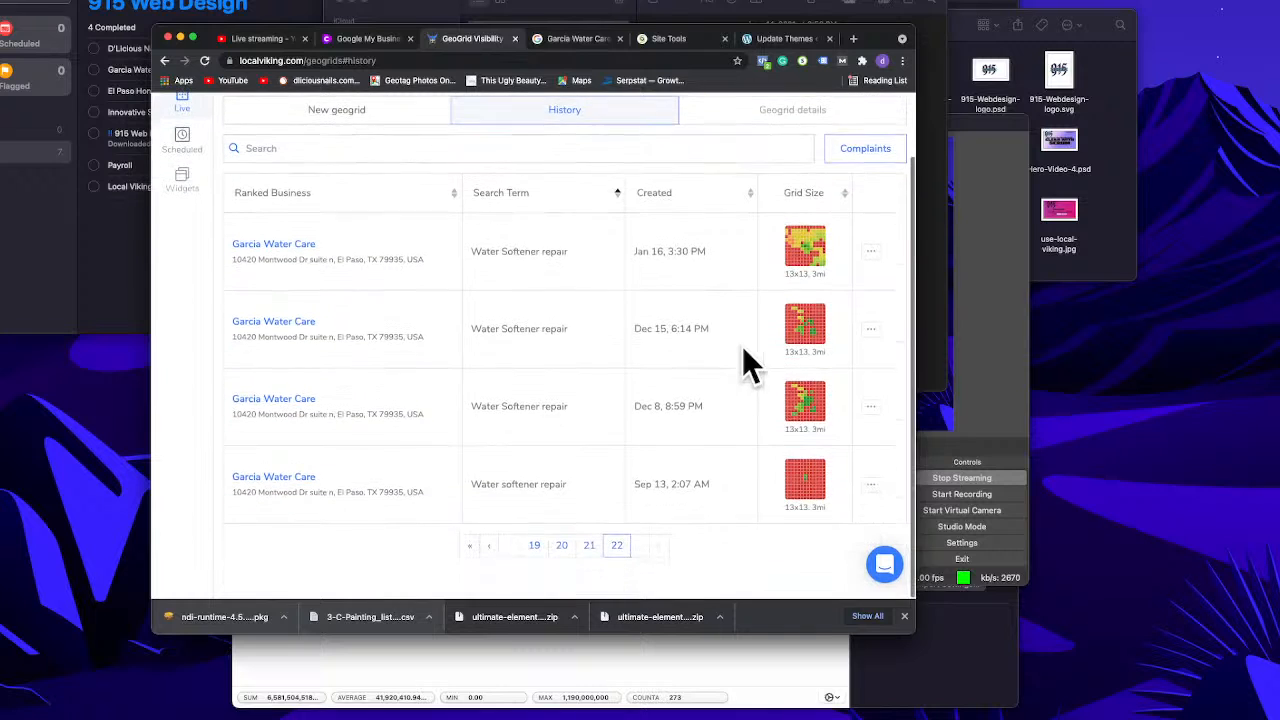
Step: Return to page 21 and compare the Water Softener repair grids from Feb 4 through Jun 12
click(589, 548)
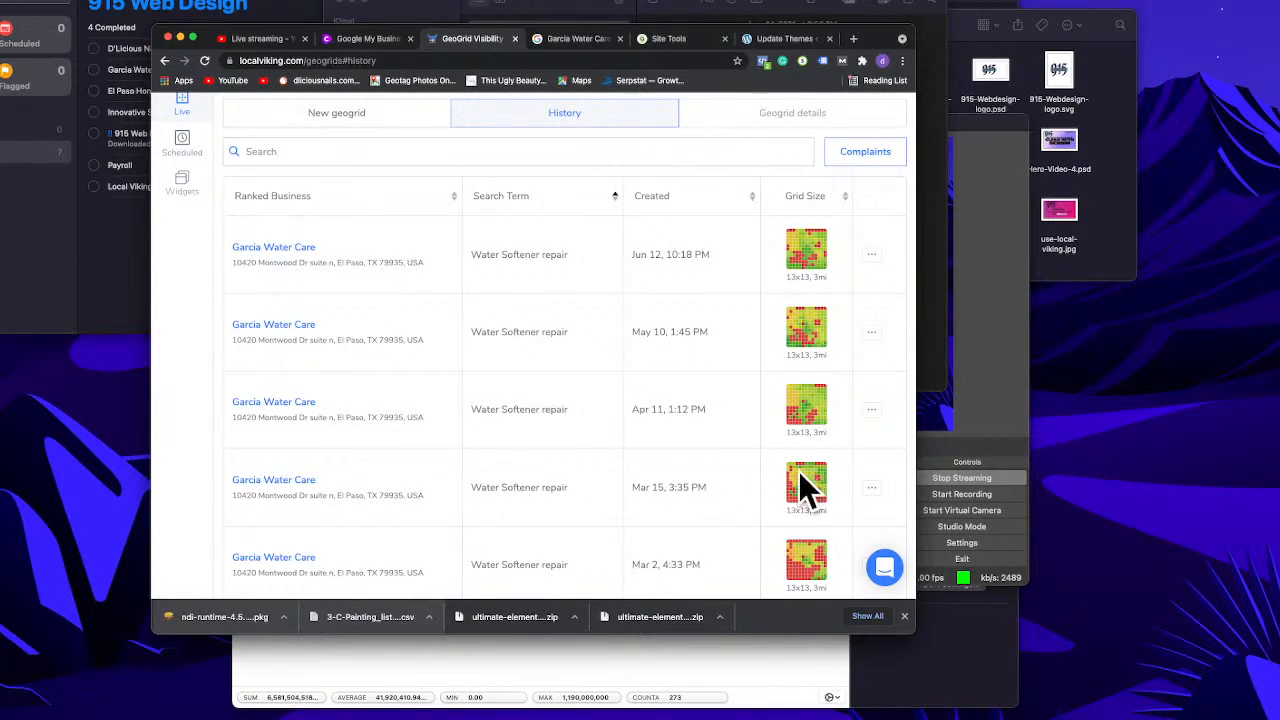
scroll(735, 483, down, 2)
scroll(736, 486, down, 3)
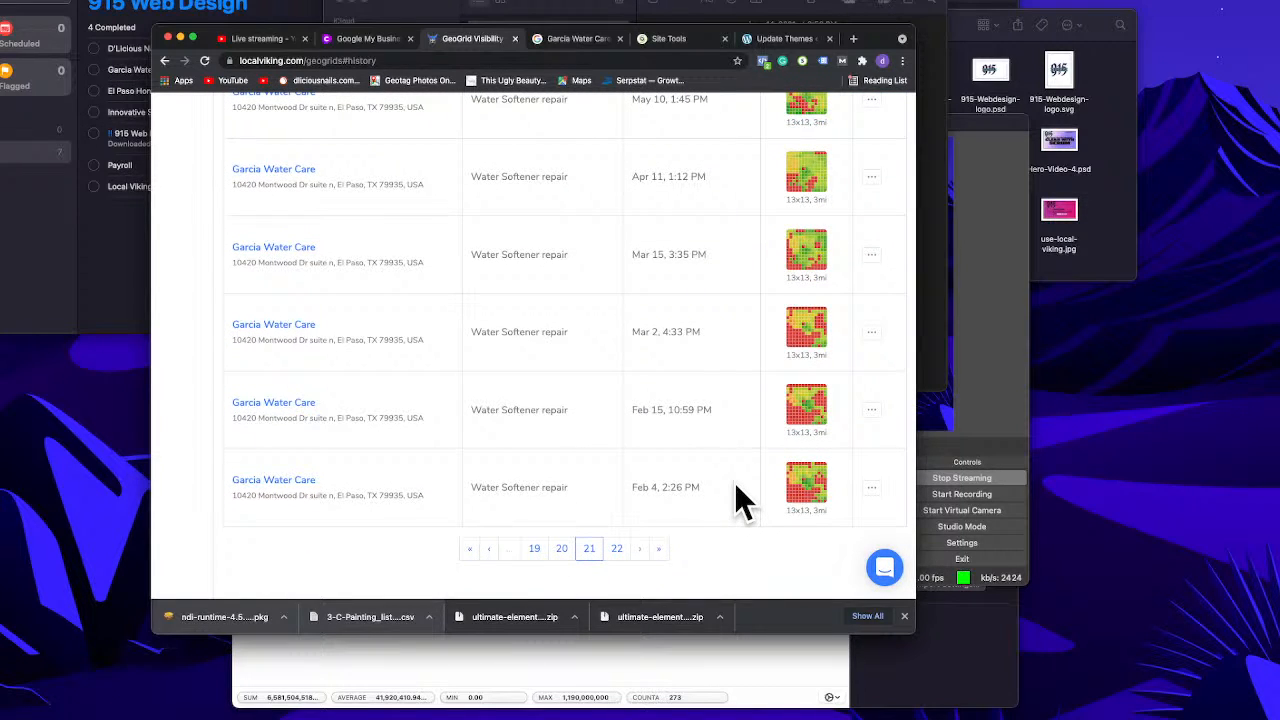
scroll(740, 487, up, 2)
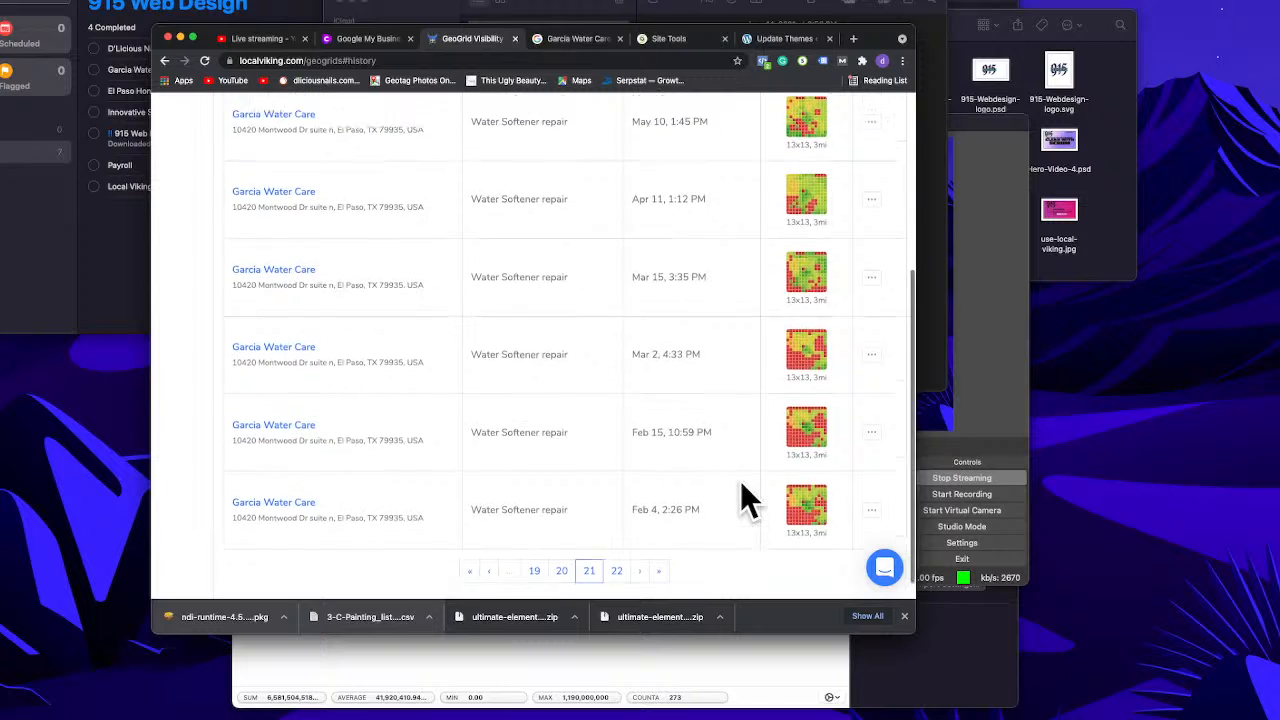
scroll(746, 474, up, 3)
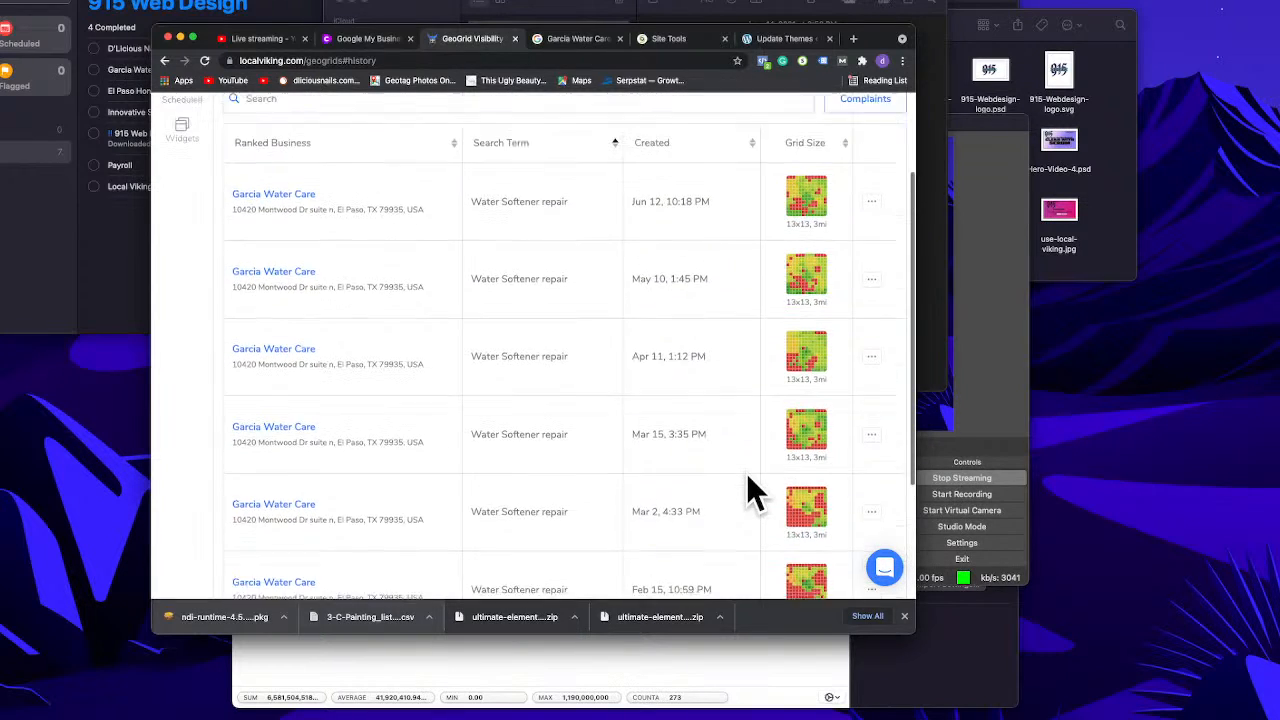